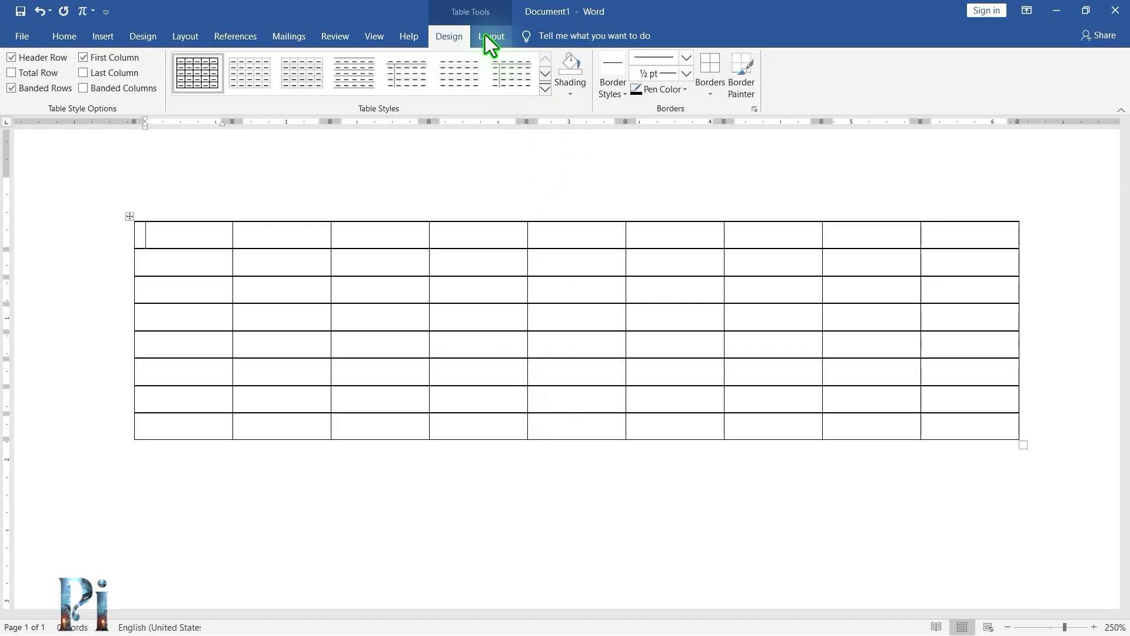
Select the single cell in the third row, third column of the table with the Select Cell command.
{"action": "left_click", "coordinate": [491, 38]}
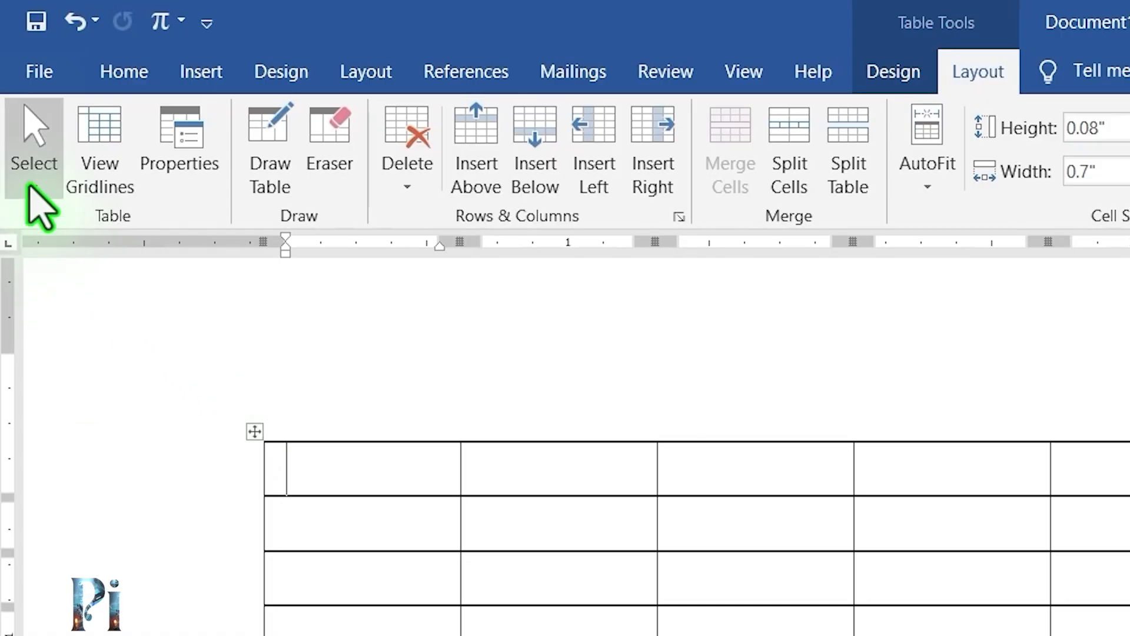
{"action": "left_click", "coordinate": [35, 176]}
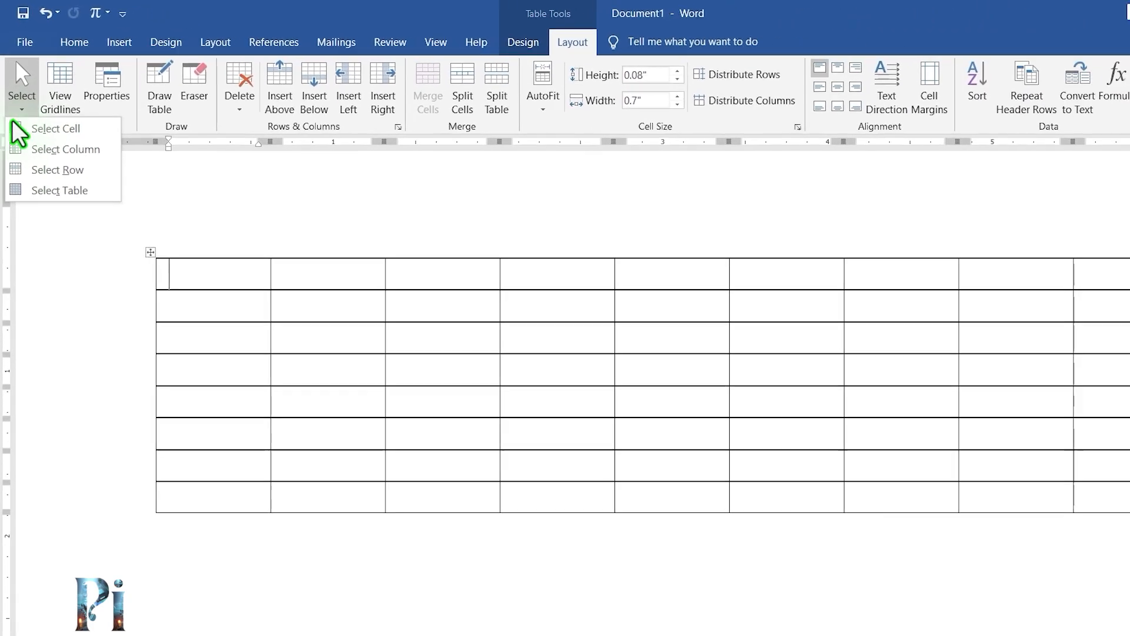
{"action": "left_click", "coordinate": [201, 303]}
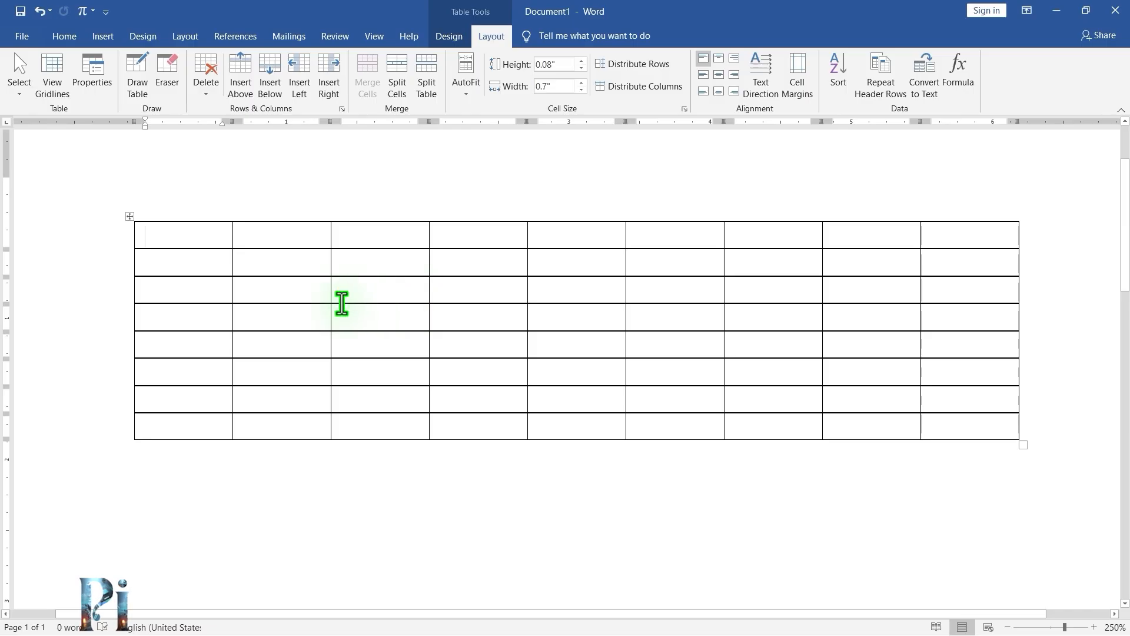
{"action": "left_click", "coordinate": [391, 301]}
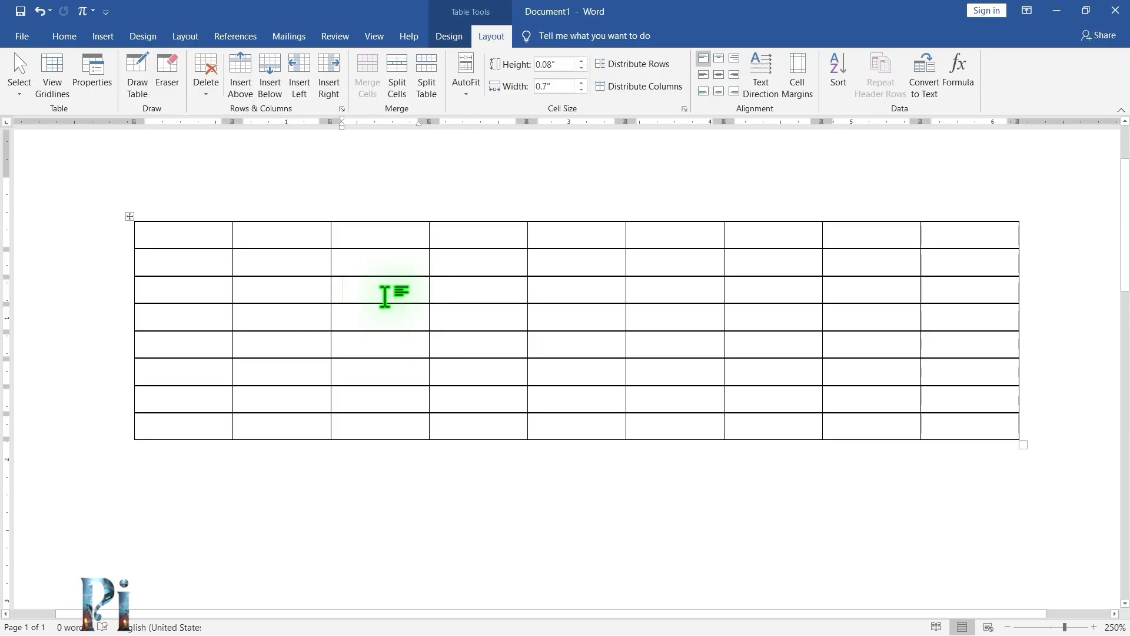
{"action": "left_click", "coordinate": [23, 98]}
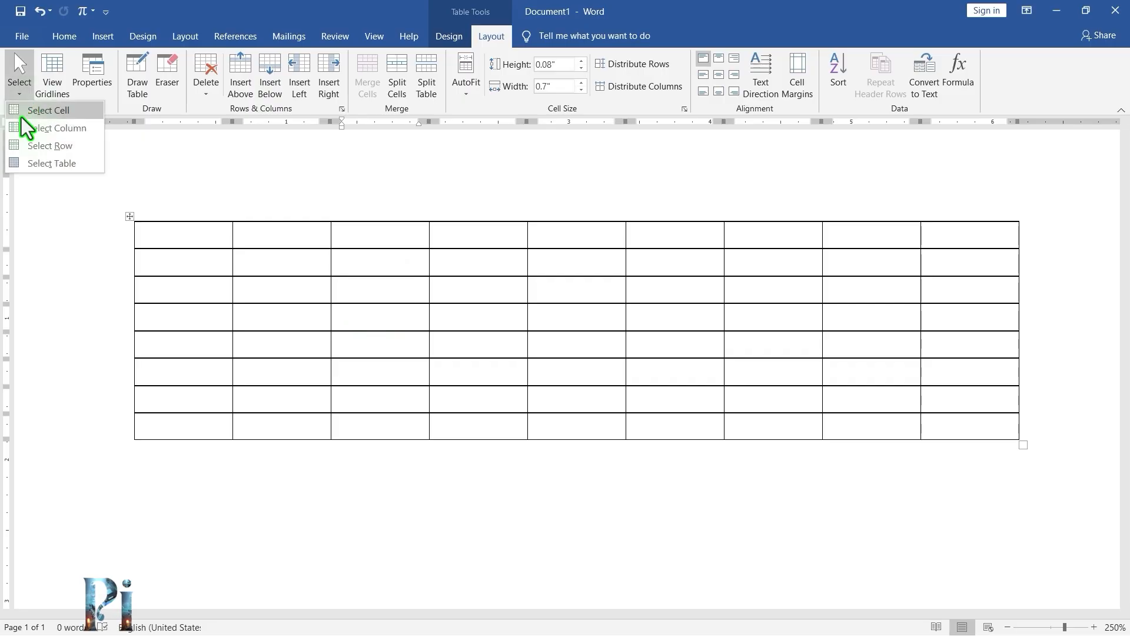
{"action": "left_click", "coordinate": [23, 118]}
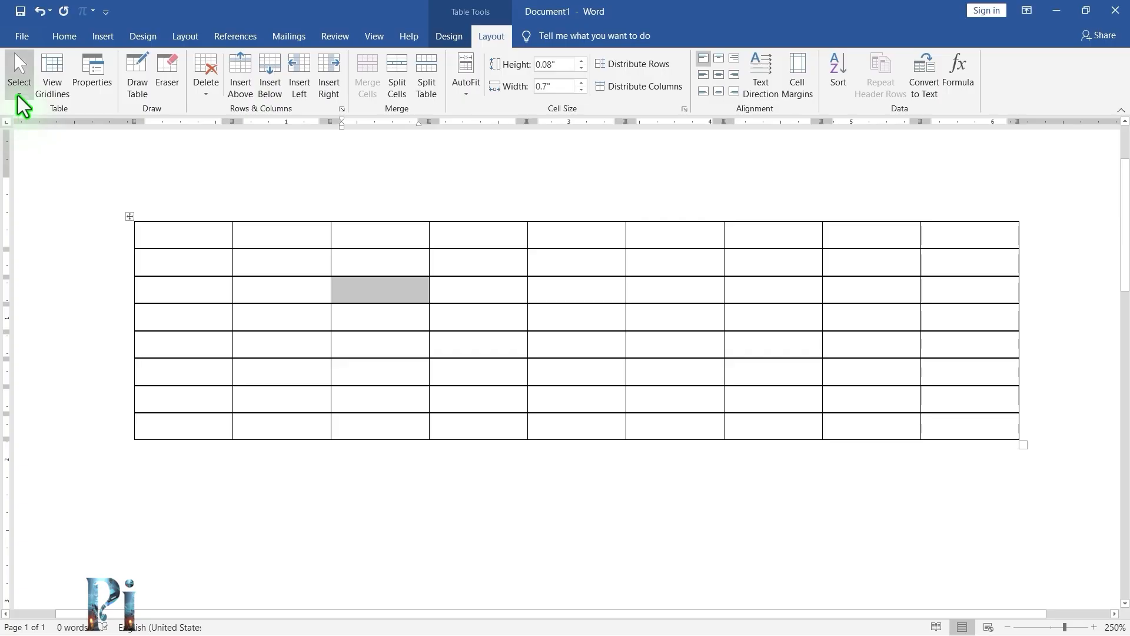
Select the whole third column containing that cell with the Select Column command.
{"action": "left_click", "coordinate": [18, 94]}
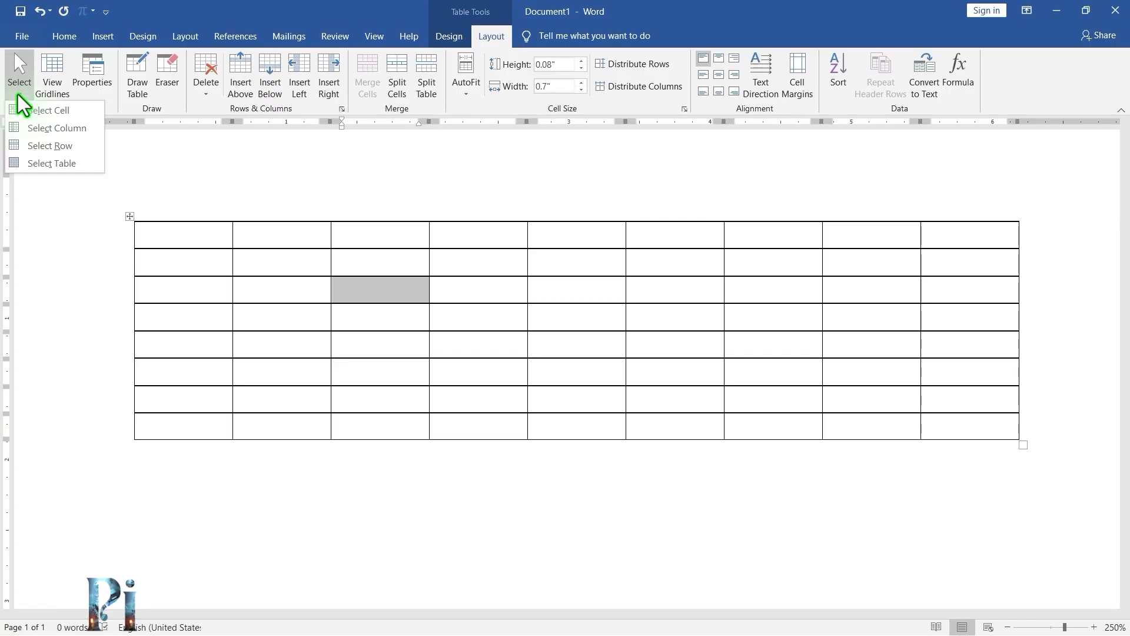
{"action": "left_click", "coordinate": [26, 129]}
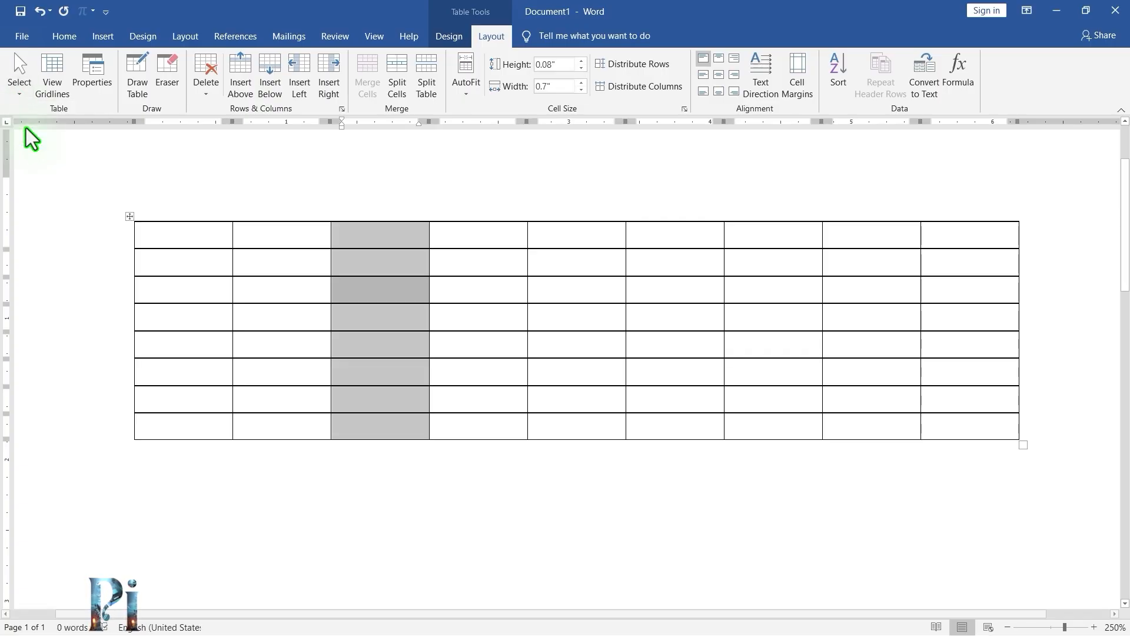
Select the entire fifth row of the table with the Select Row command.
{"action": "left_click", "coordinate": [219, 346]}
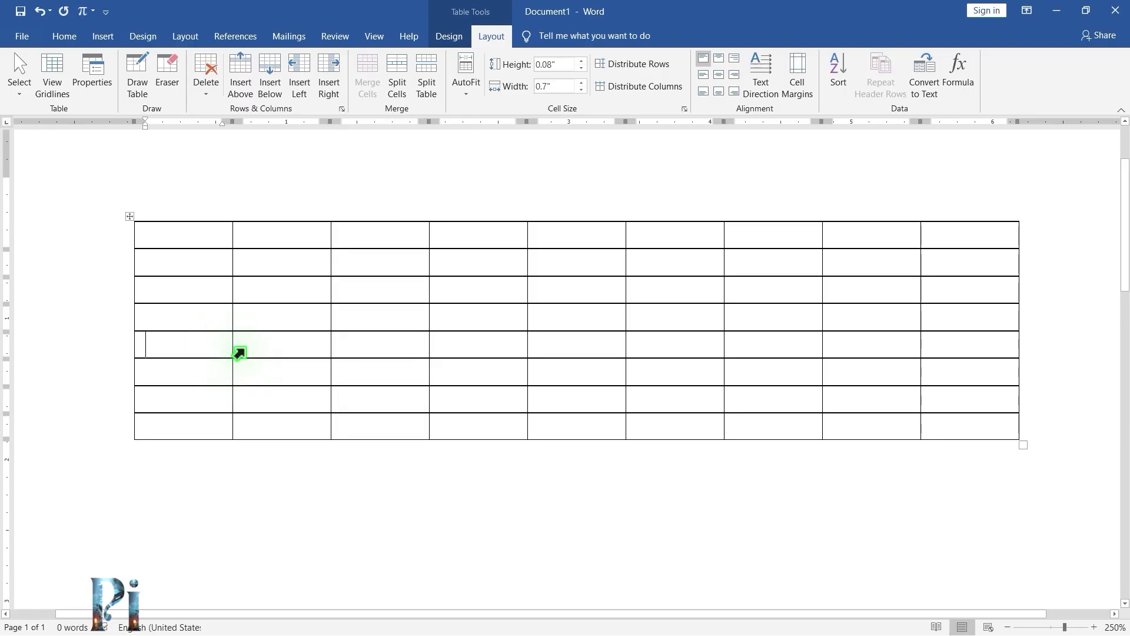
{"action": "left_click", "coordinate": [20, 94]}
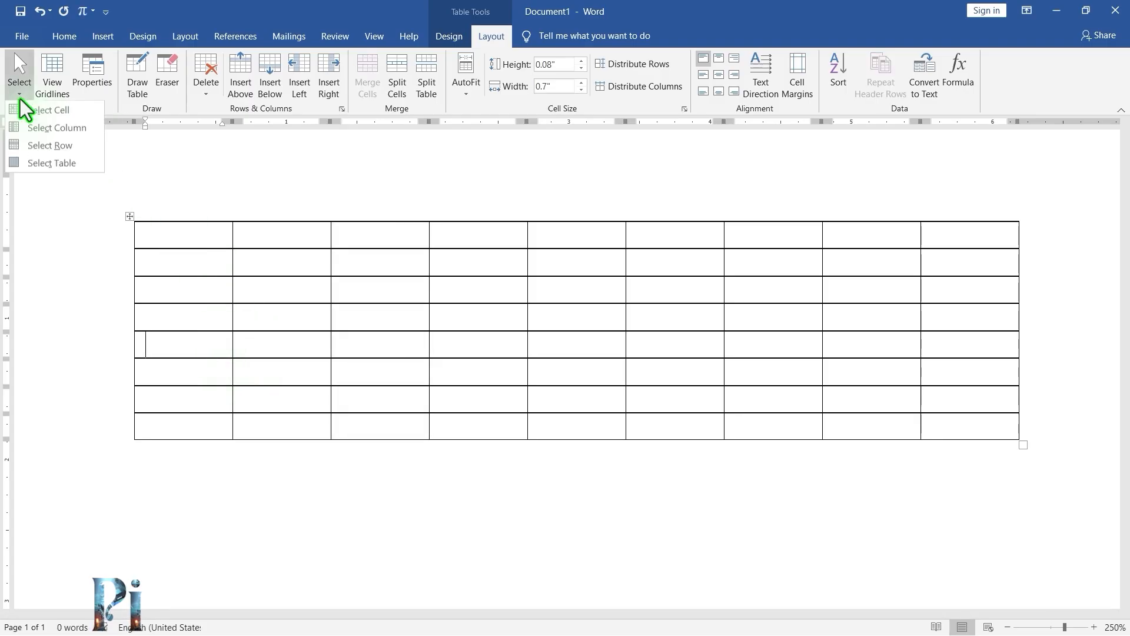
{"action": "left_click", "coordinate": [29, 148]}
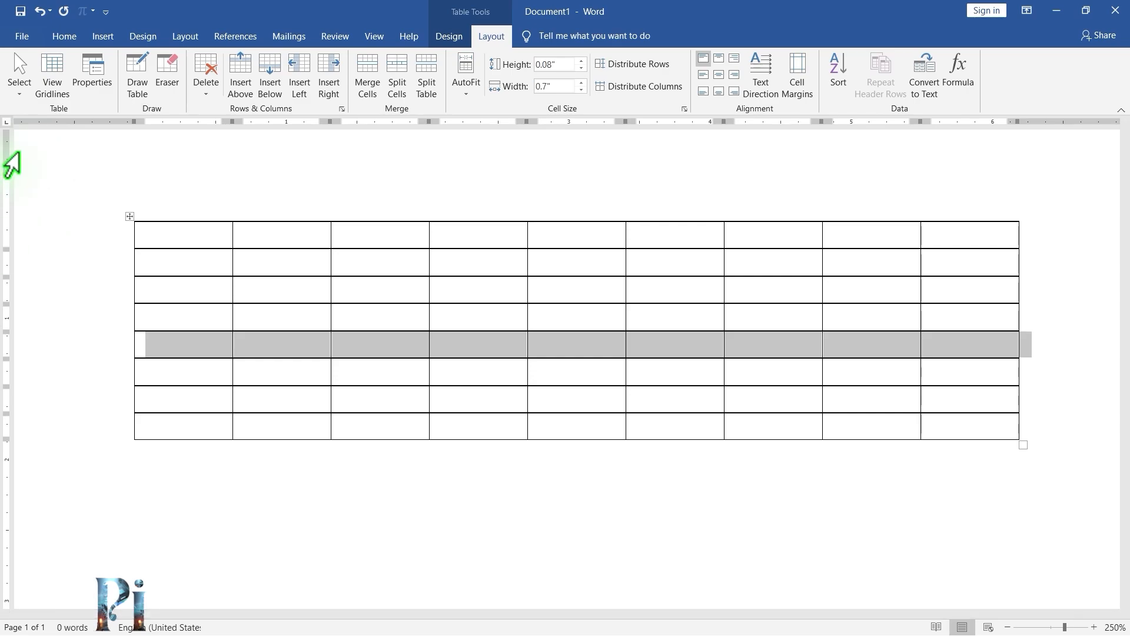
Select the entire table with the Select Table command.
{"action": "left_click", "coordinate": [270, 258]}
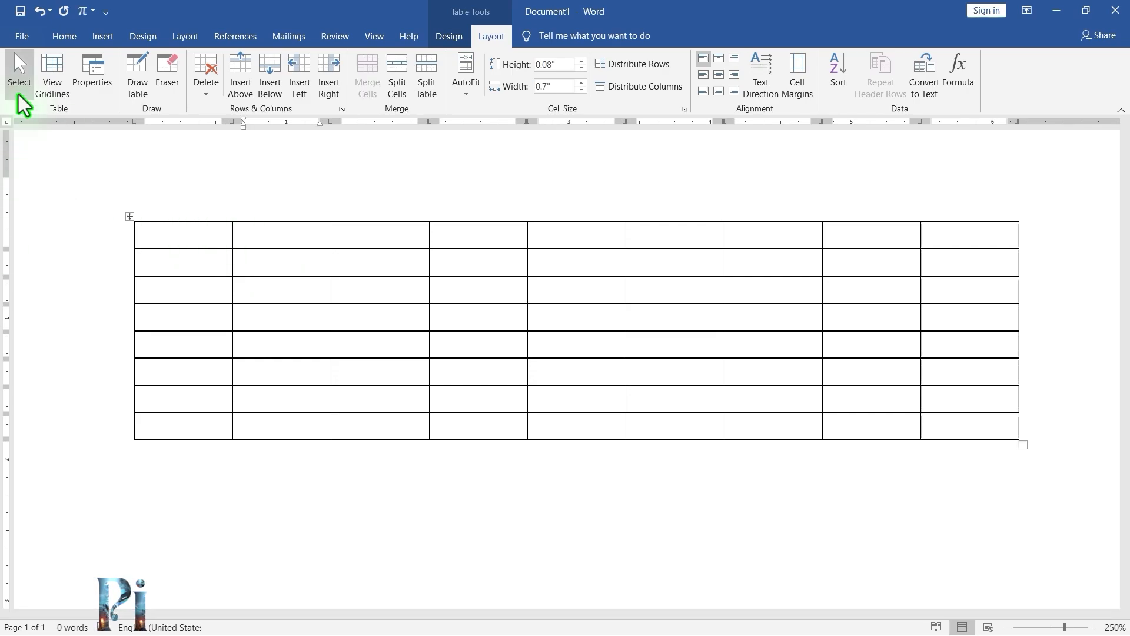
{"action": "left_click", "coordinate": [19, 96]}
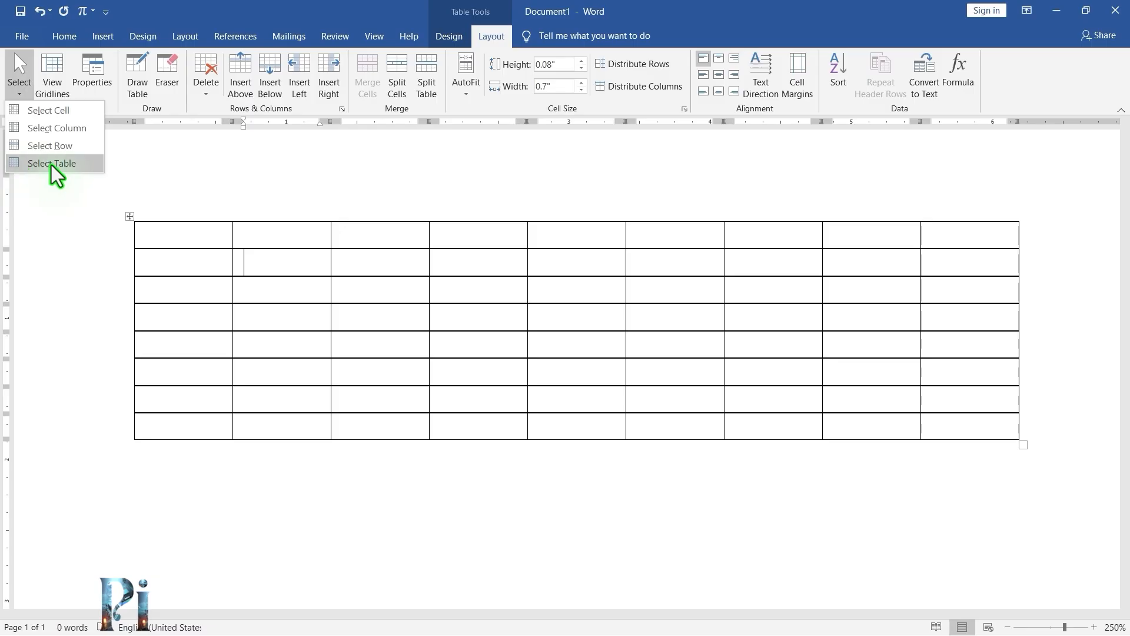
{"action": "left_click", "coordinate": [51, 164]}
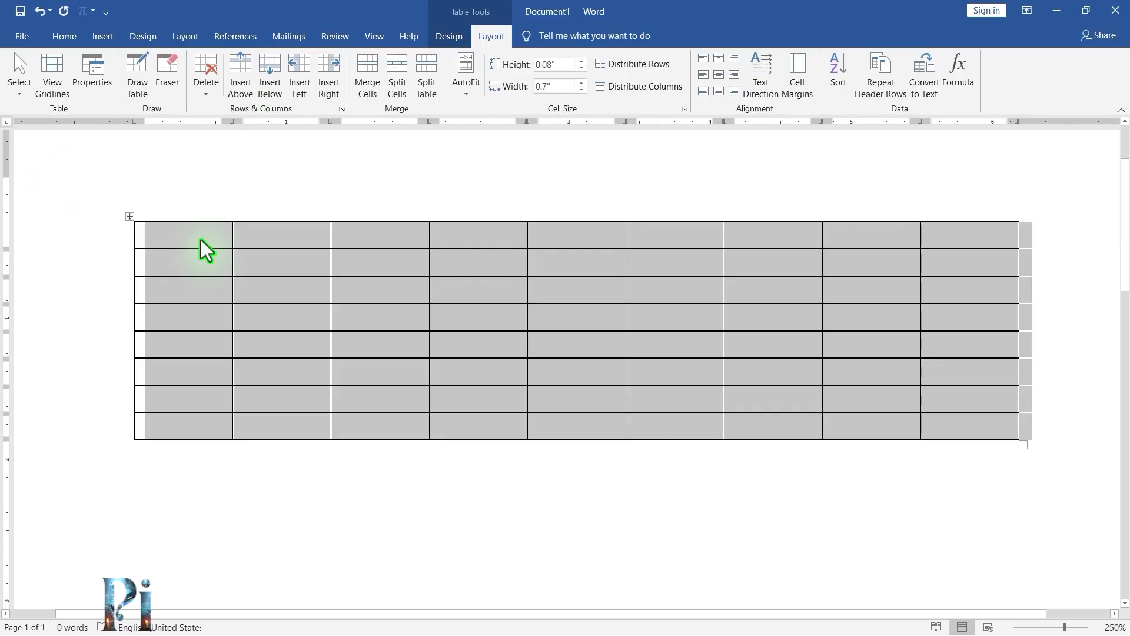
Select the third through sixth rows by sweeping across them with the mouse.
{"action": "left_click", "coordinate": [284, 295]}
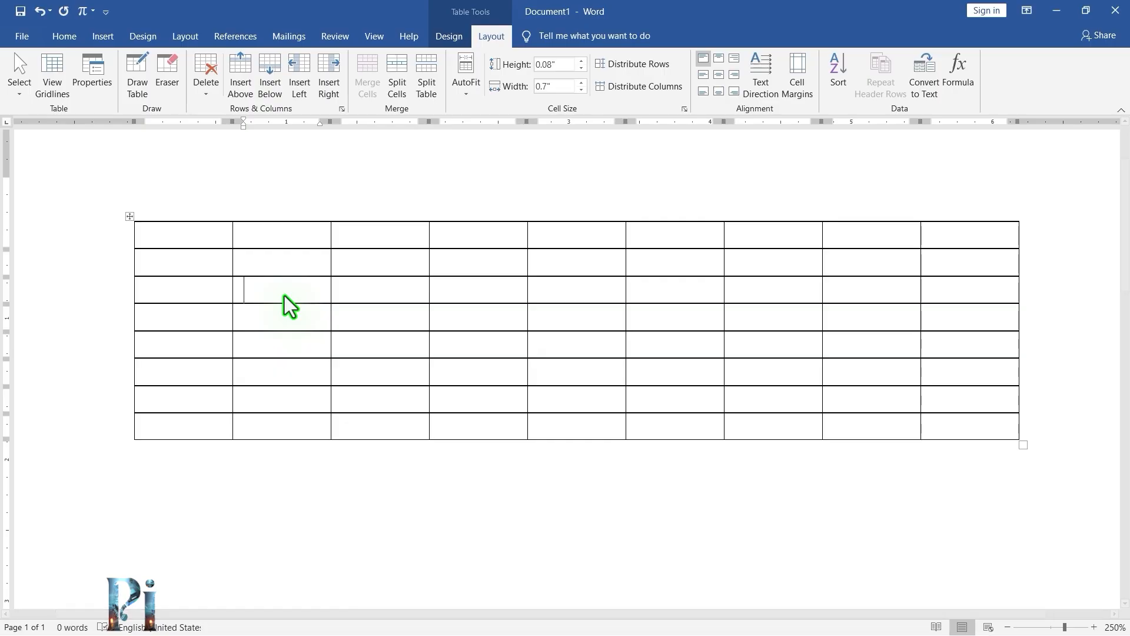
{"action": "left_click_drag", "start_coordinate": [159, 293], "coordinate": [943, 371]}
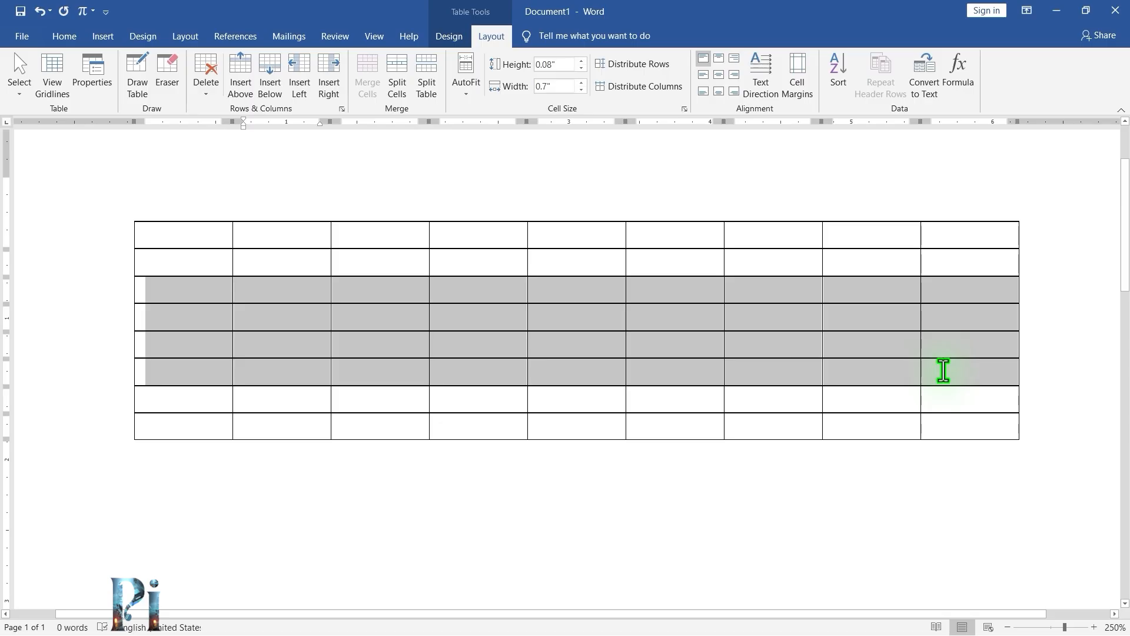
Select the whole fourth column by sweeping down it from top to bottom.
{"action": "left_click", "coordinate": [478, 262]}
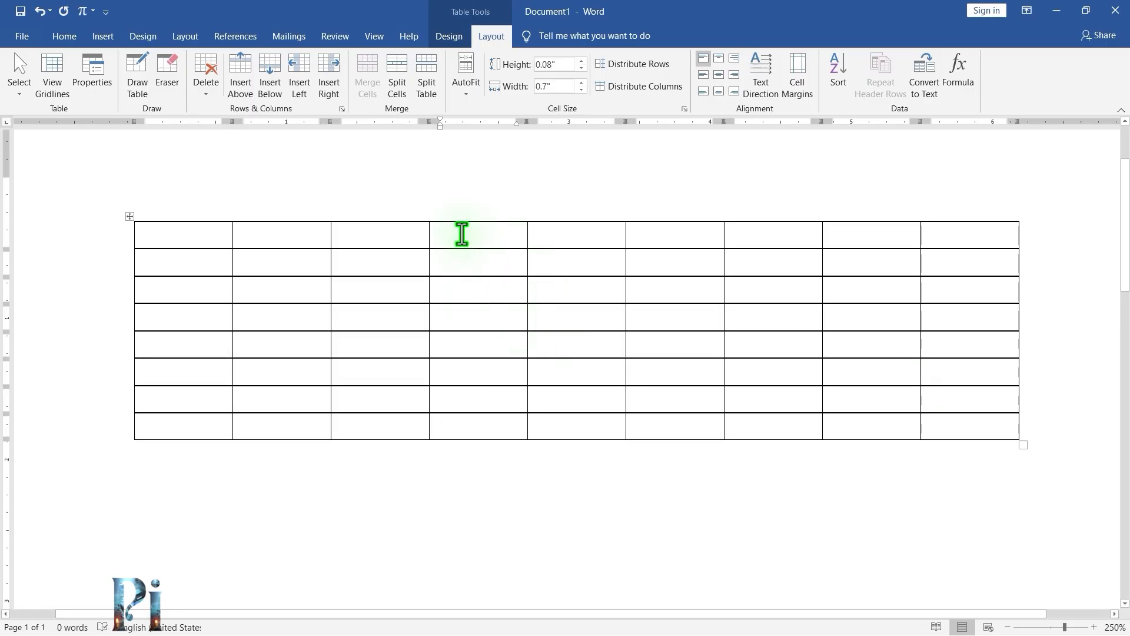
{"action": "left_click_drag", "start_coordinate": [462, 234], "coordinate": [472, 426]}
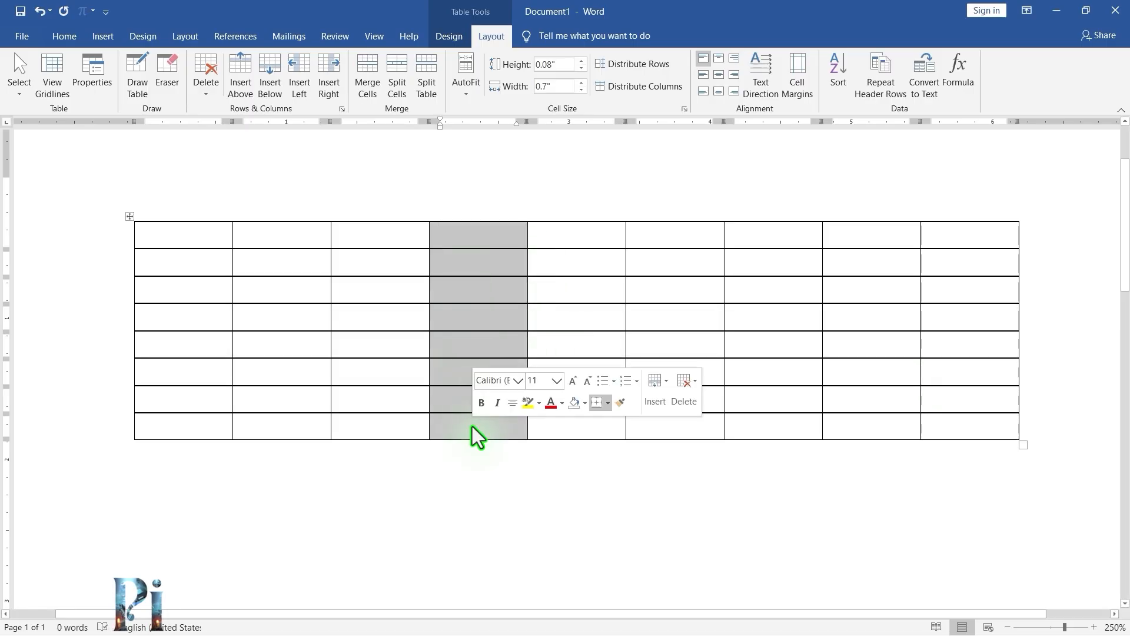
Select the cell in the fourth row, third column directly within the table.
{"action": "left_click", "coordinate": [383, 342]}
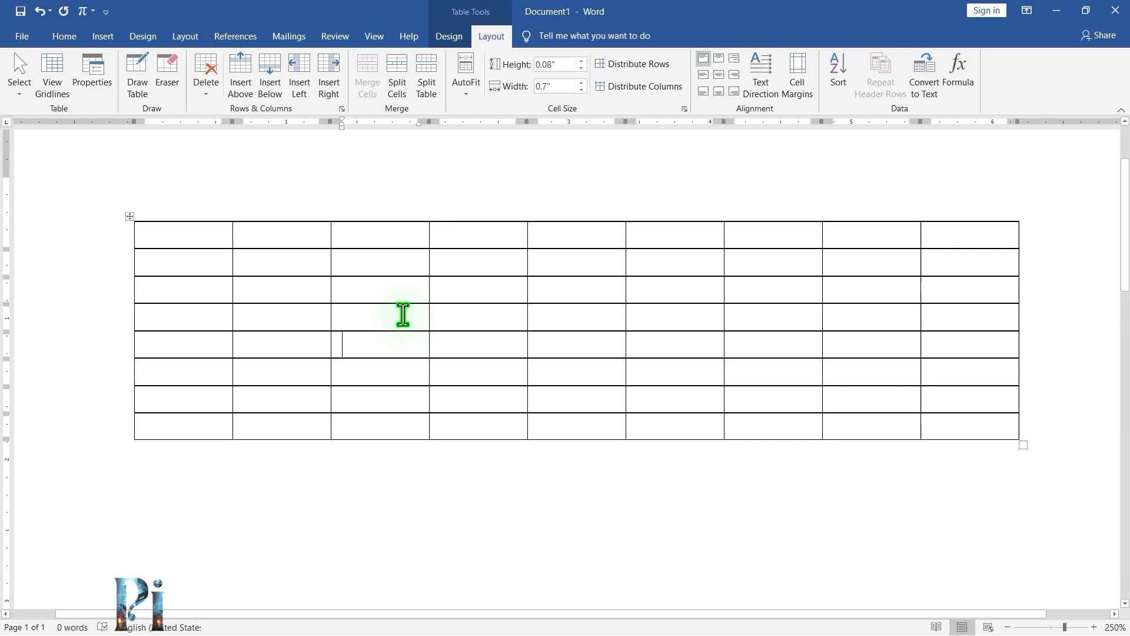
{"action": "double_click", "coordinate": [356, 323]}
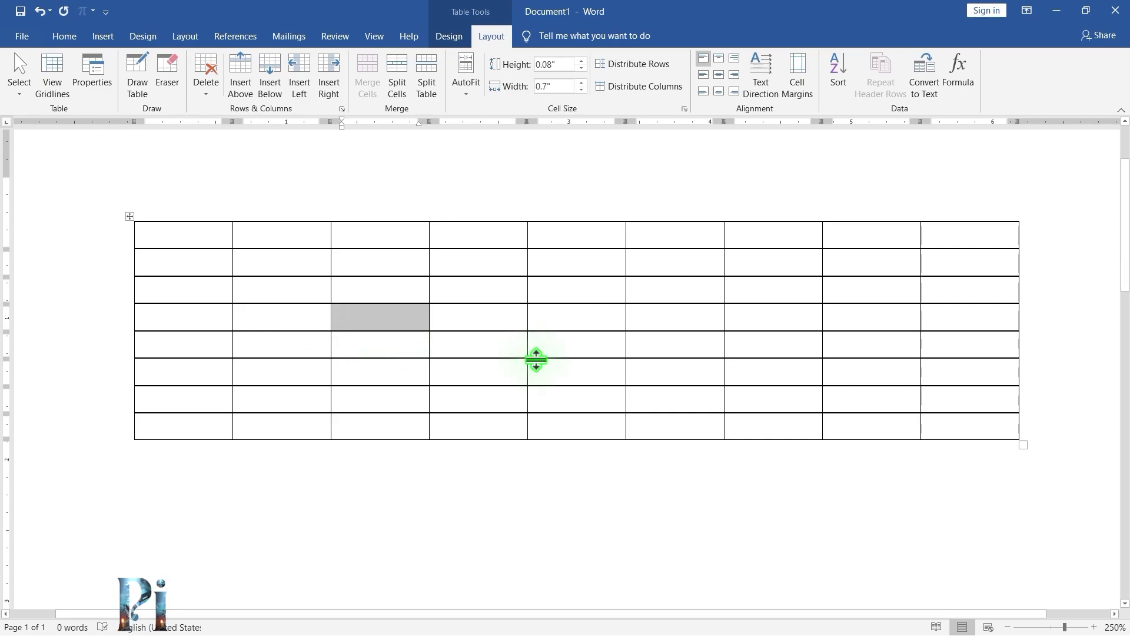
Select the whole table using its move handle, then deselect it.
{"action": "left_click", "coordinate": [506, 350]}
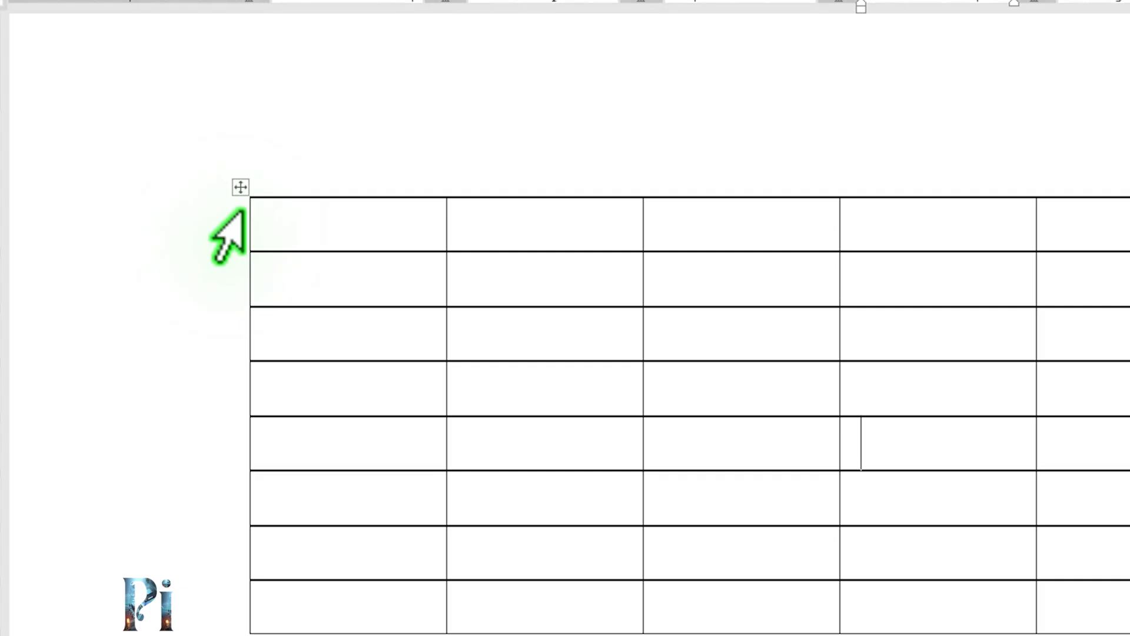
{"action": "left_click", "coordinate": [243, 189]}
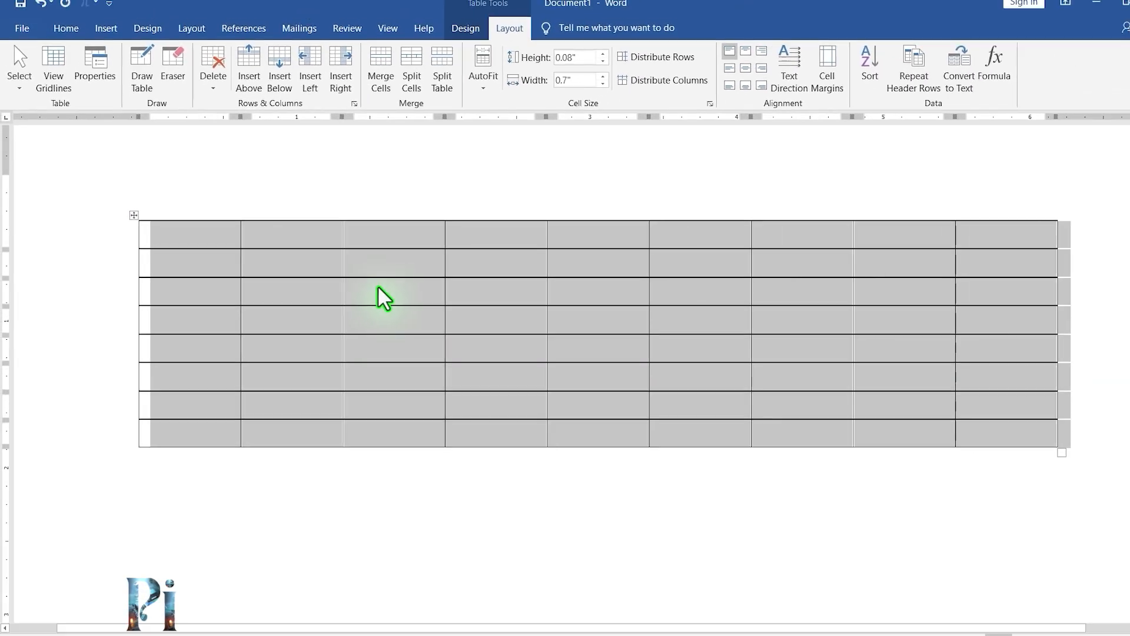
{"action": "left_click", "coordinate": [378, 288]}
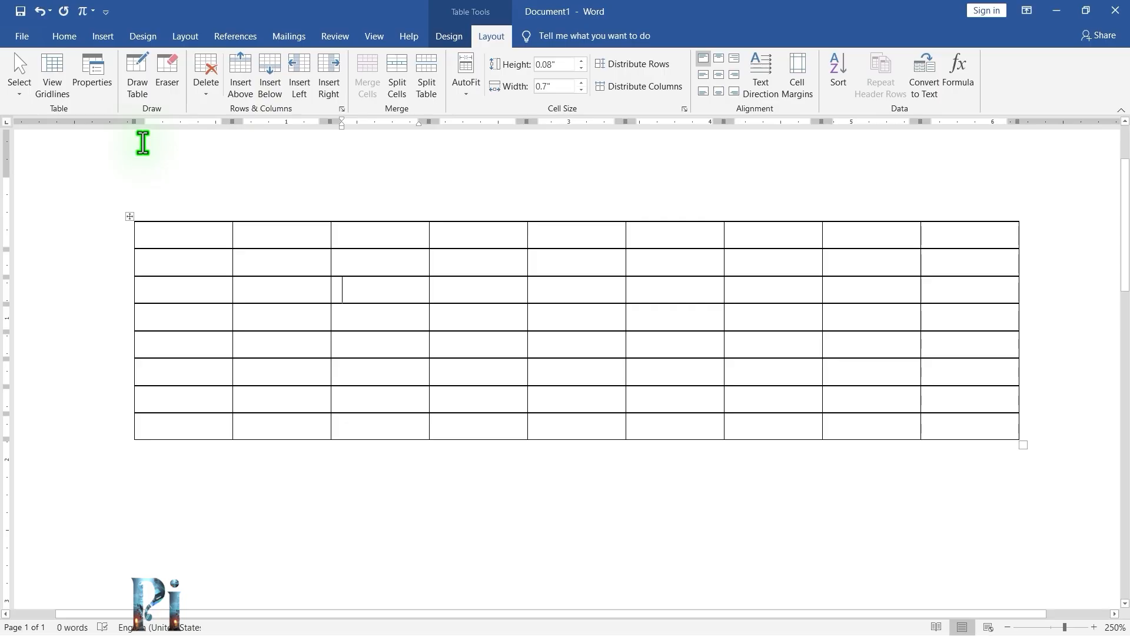
Remove all borders from the entire table with the No Border option.
{"action": "left_click", "coordinate": [130, 216]}
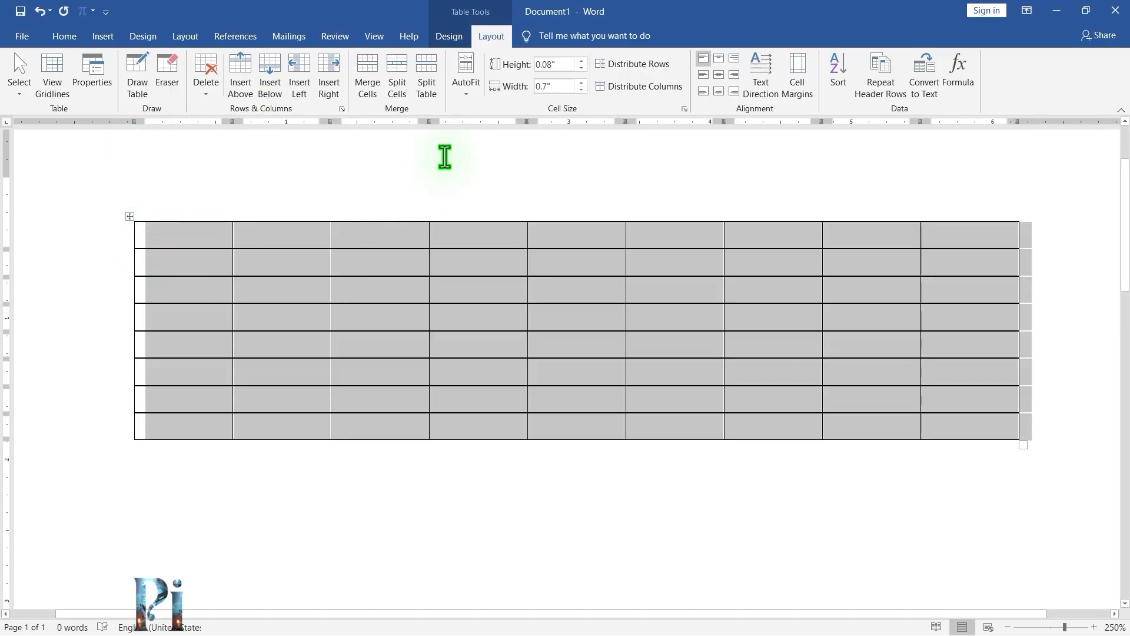
{"action": "left_click", "coordinate": [451, 37]}
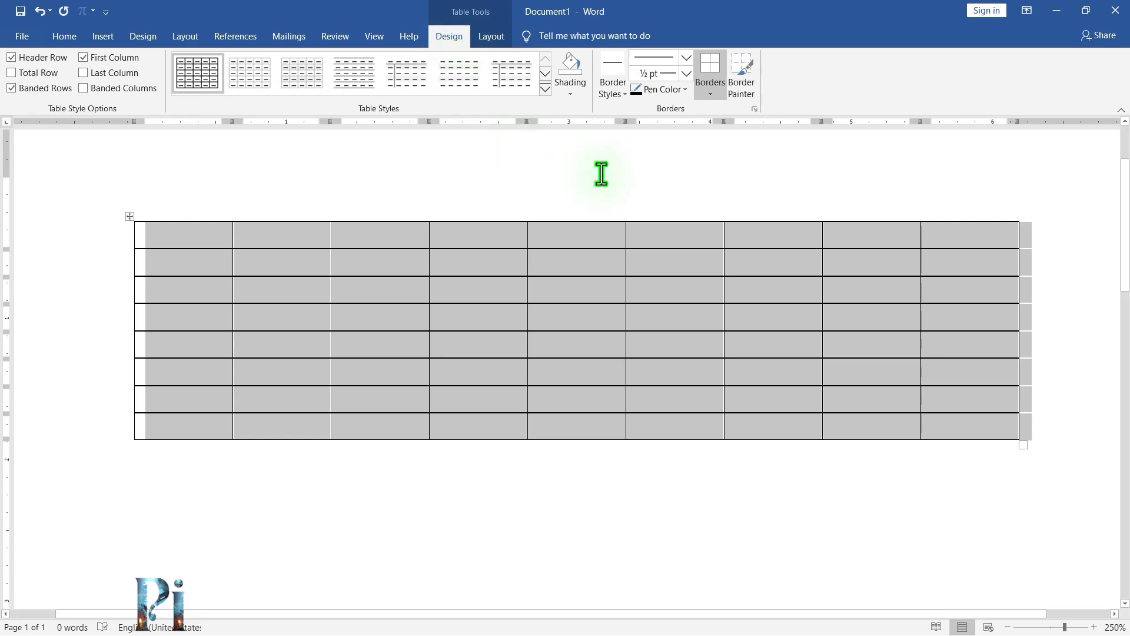
{"action": "left_click", "coordinate": [710, 93]}
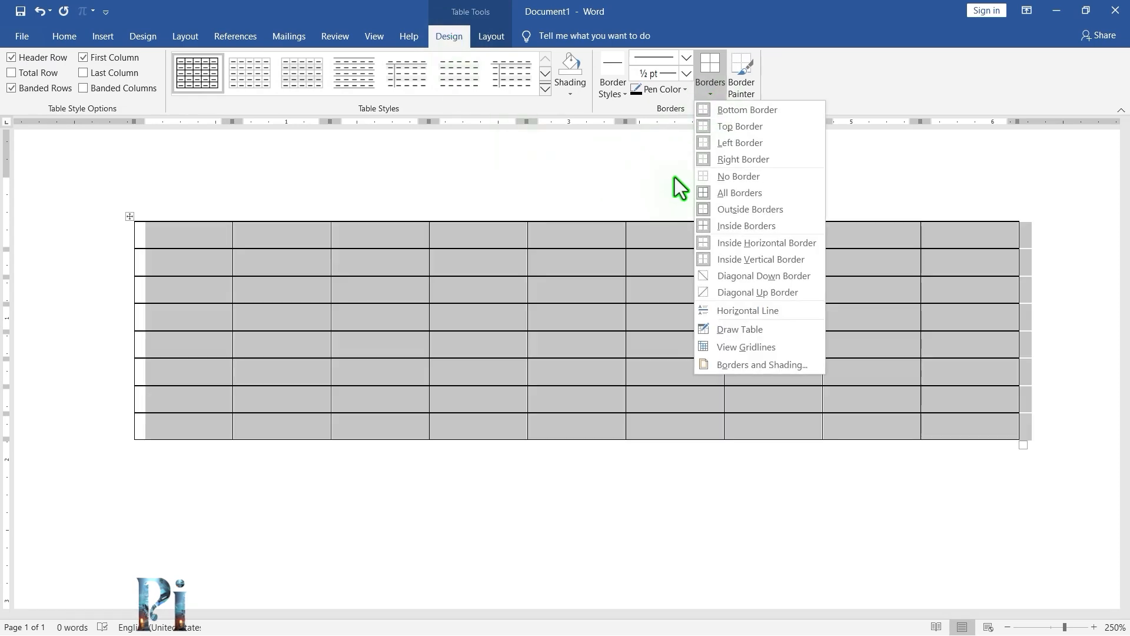
{"action": "left_click", "coordinate": [734, 178]}
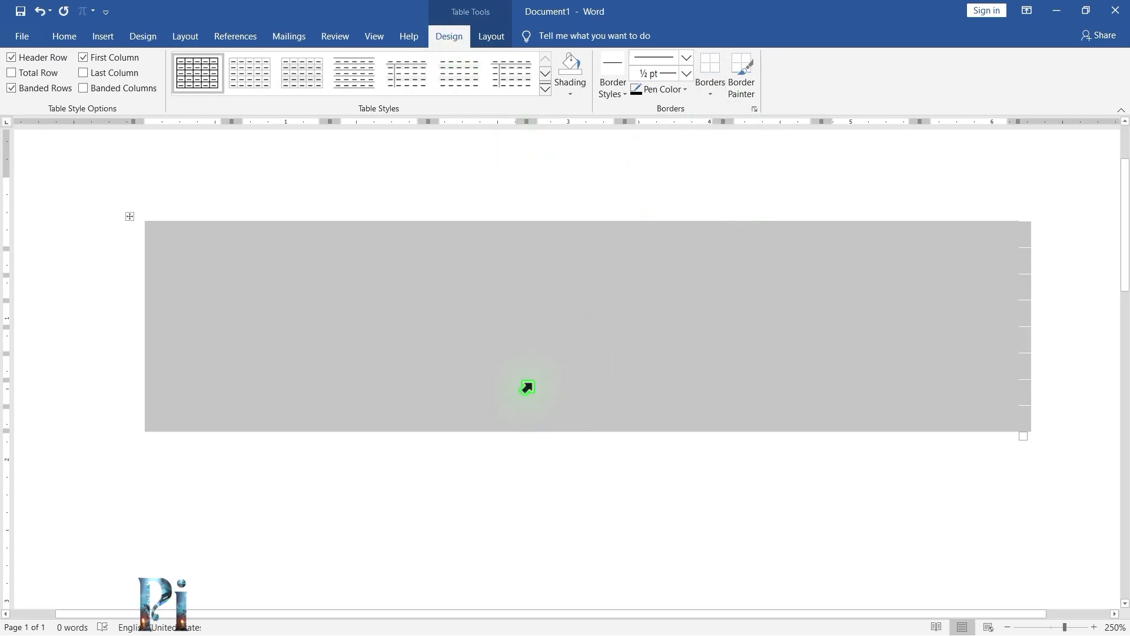
{"action": "left_click", "coordinate": [552, 323]}
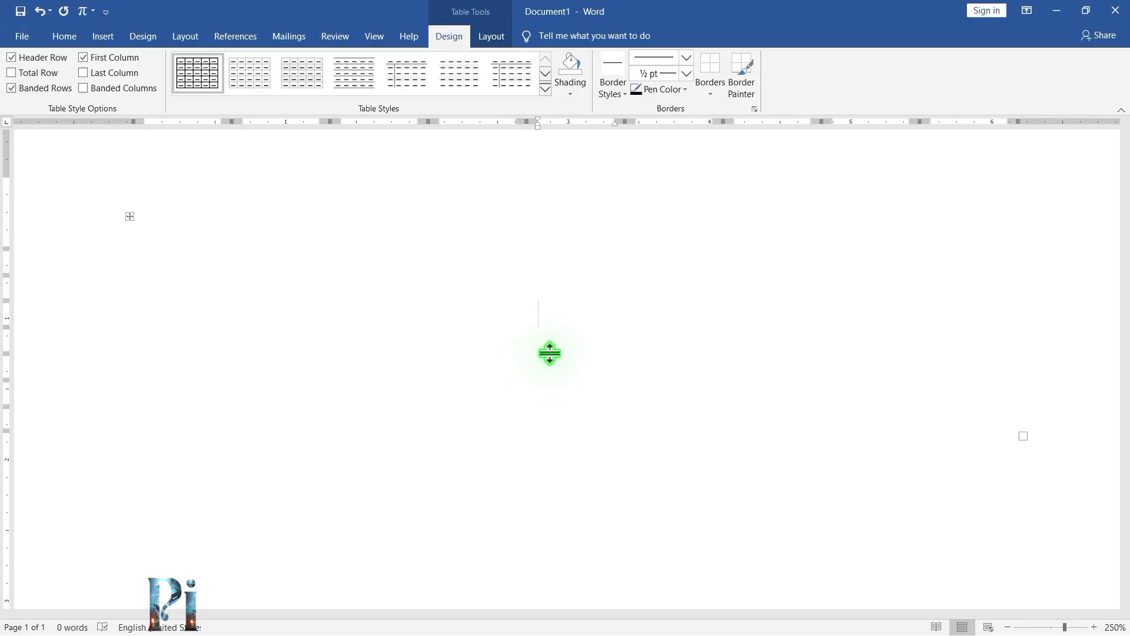
Turn on View Gridlines for the borderless table.
{"action": "left_click", "coordinate": [129, 216]}
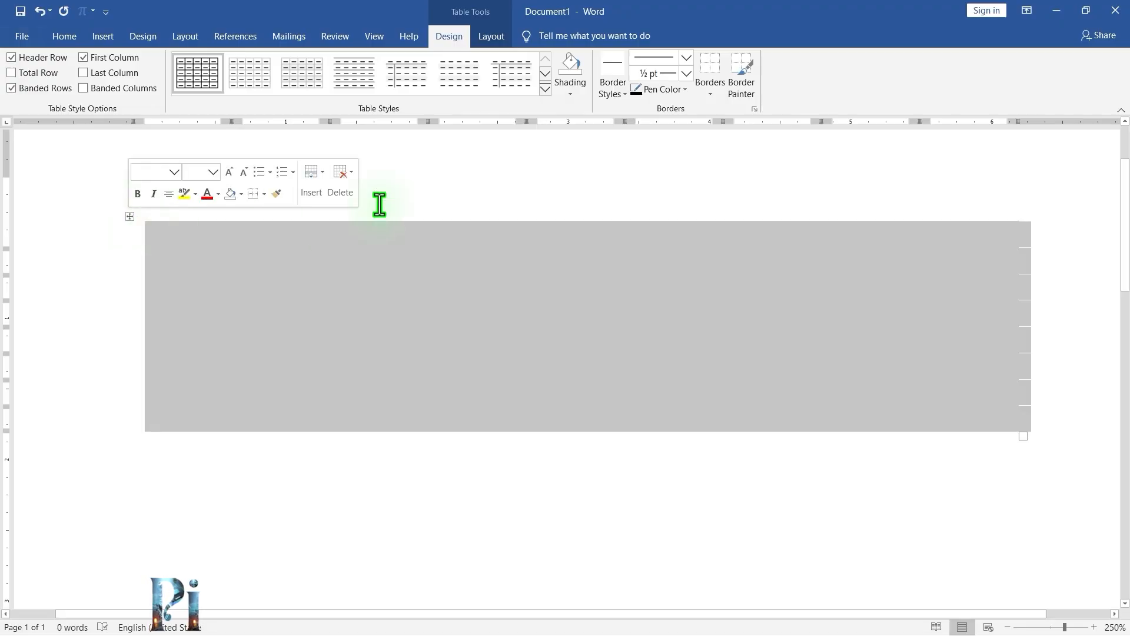
{"action": "left_click", "coordinate": [491, 36]}
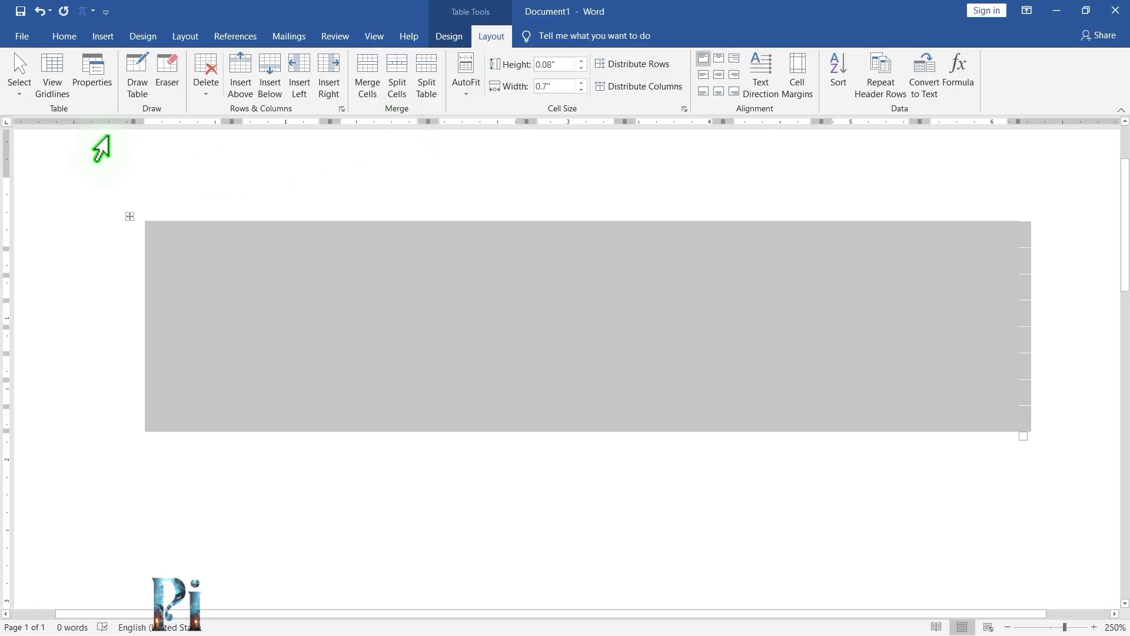
{"action": "left_click", "coordinate": [58, 73]}
{"action": "left_click", "coordinate": [298, 345]}
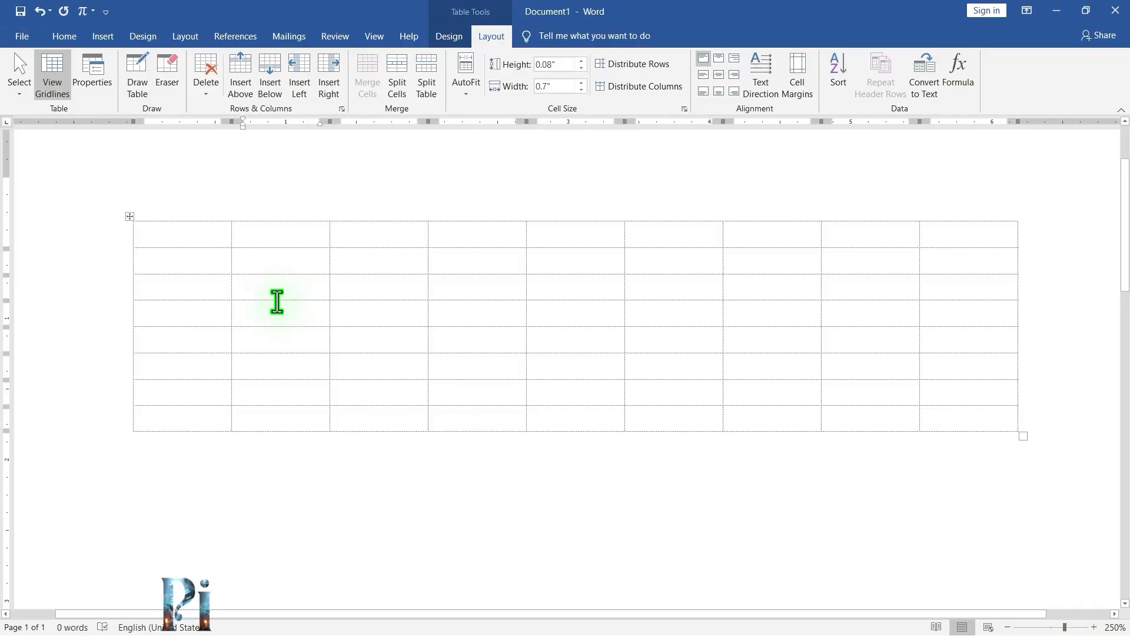
Reapply All Borders to the entire table.
{"action": "left_click", "coordinate": [130, 218]}
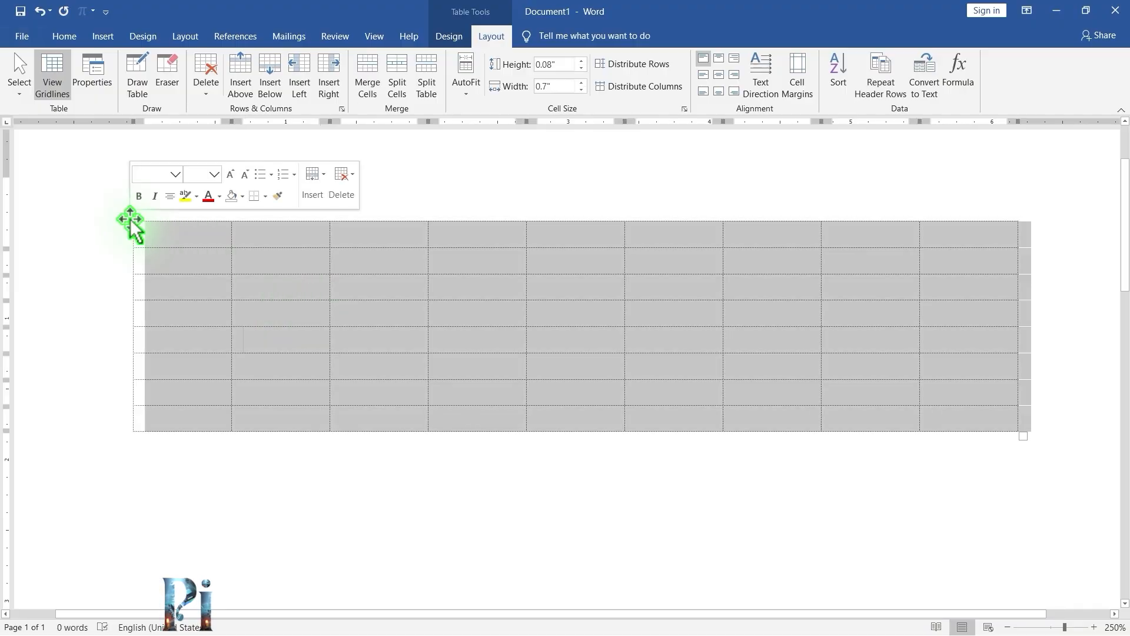
{"action": "left_click", "coordinate": [450, 37]}
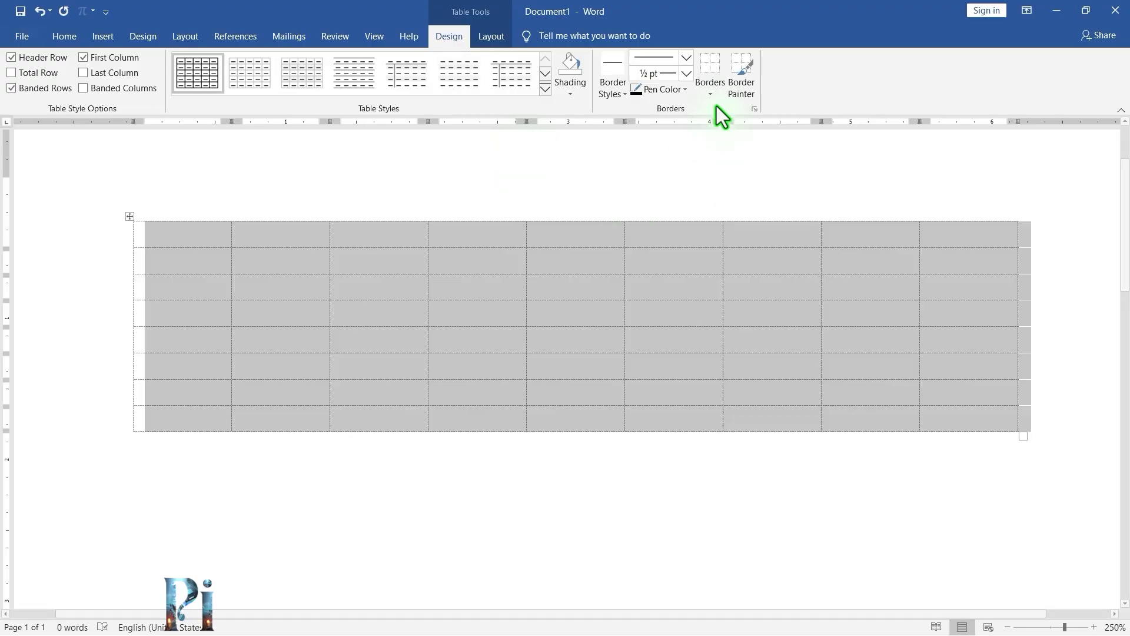
{"action": "left_click", "coordinate": [711, 91]}
{"action": "left_click", "coordinate": [740, 192]}
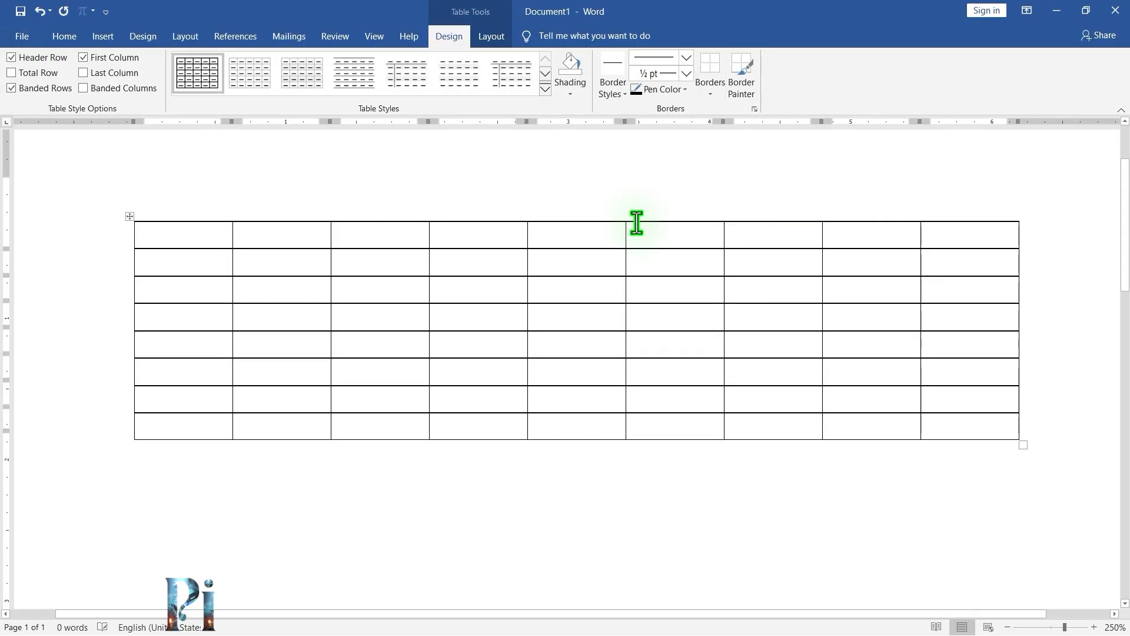
{"action": "left_click", "coordinate": [470, 348]}
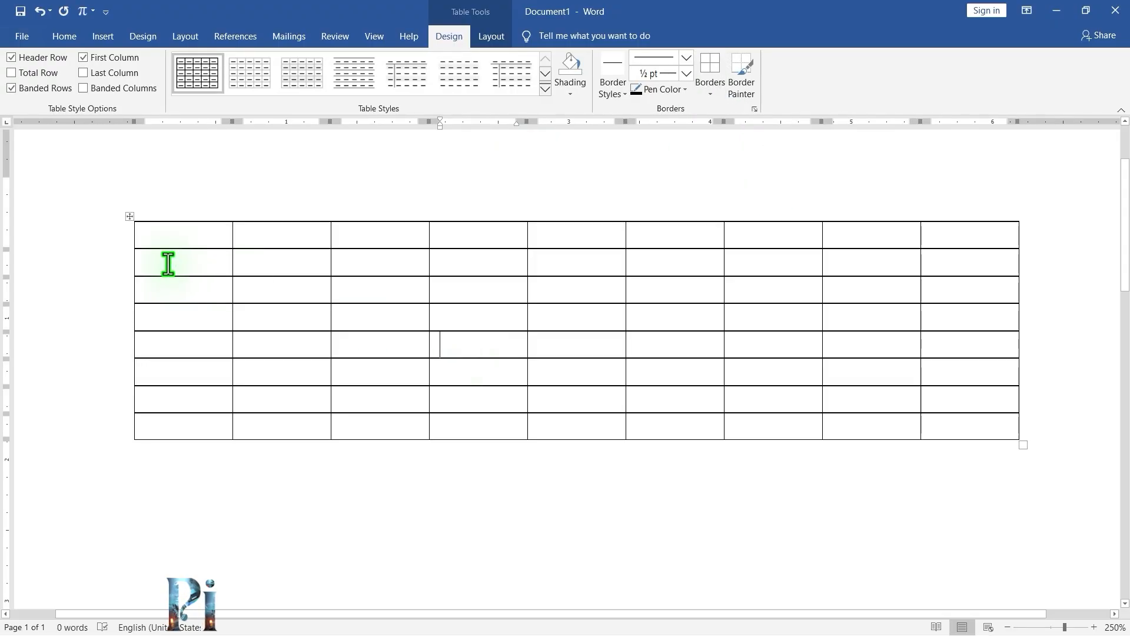
Open Table Properties for the table and review its Table, Row, Column and Cell tabs, then cancel.
{"action": "left_click", "coordinate": [496, 37]}
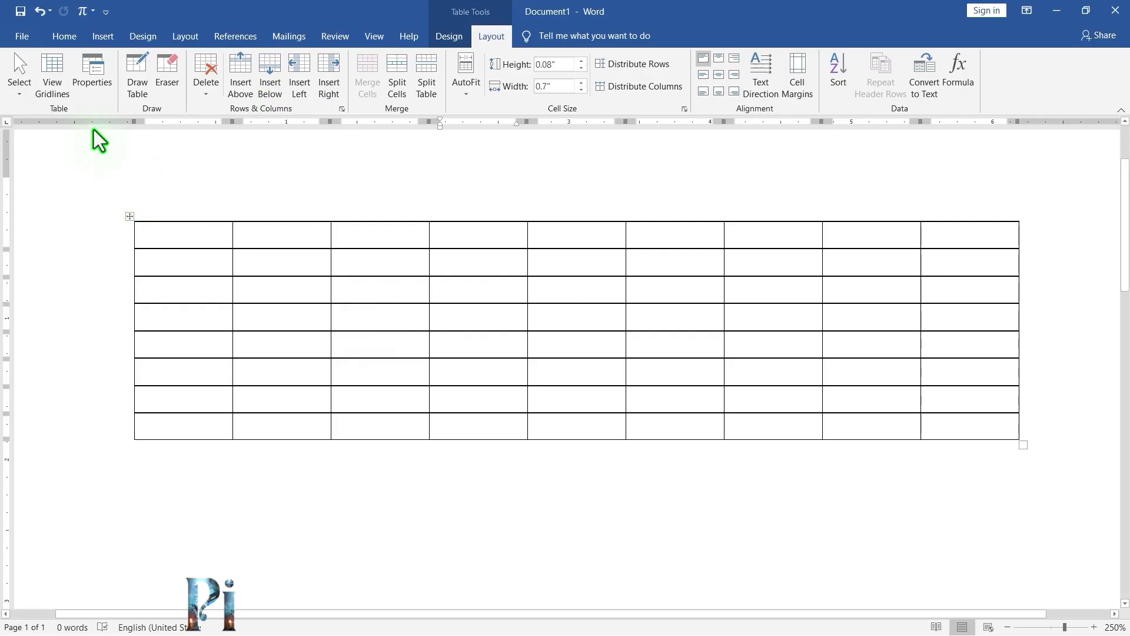
{"action": "left_click", "coordinate": [99, 79]}
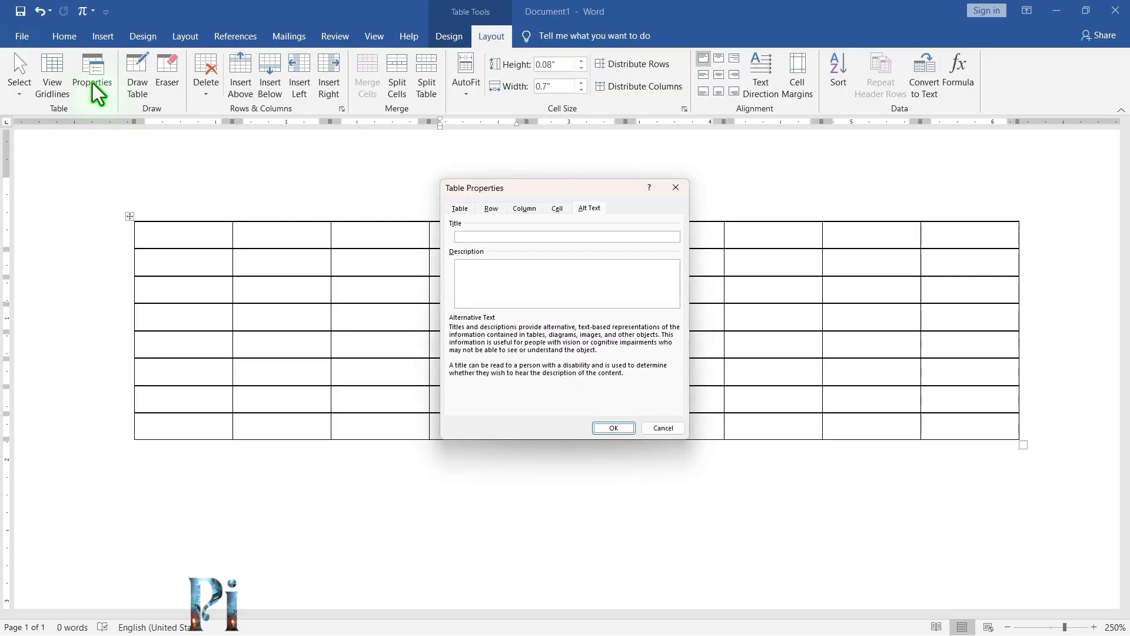
{"action": "left_click_drag", "start_coordinate": [496, 200], "coordinate": [403, 202]}
{"action": "left_click", "coordinate": [360, 210]}
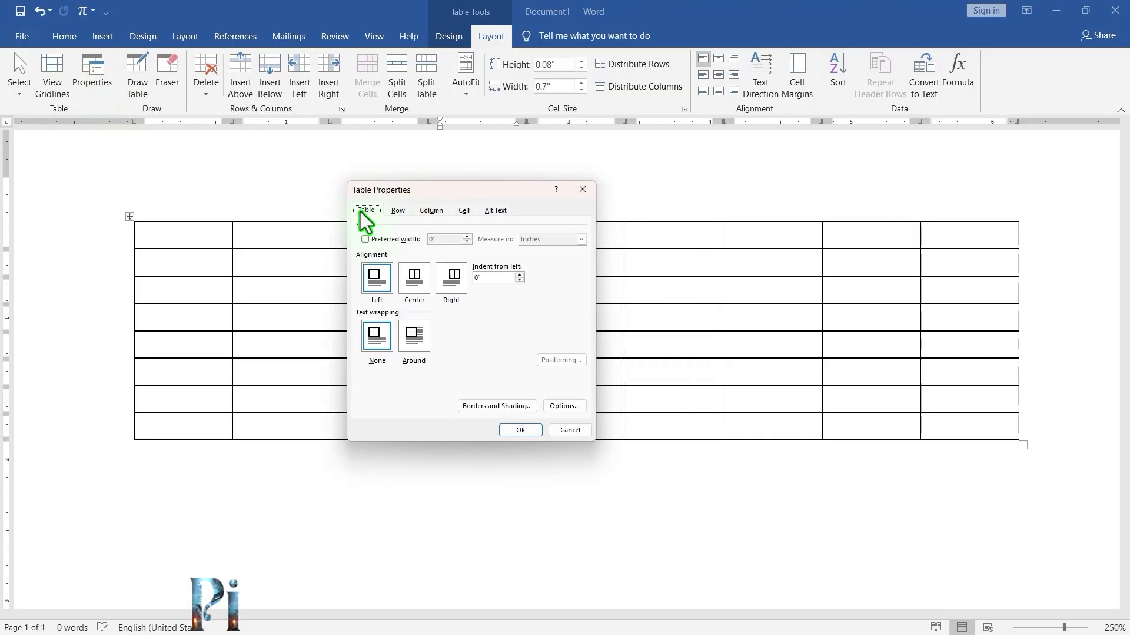
{"action": "left_click", "coordinate": [404, 211]}
{"action": "left_click", "coordinate": [433, 212]}
{"action": "left_click", "coordinate": [463, 212]}
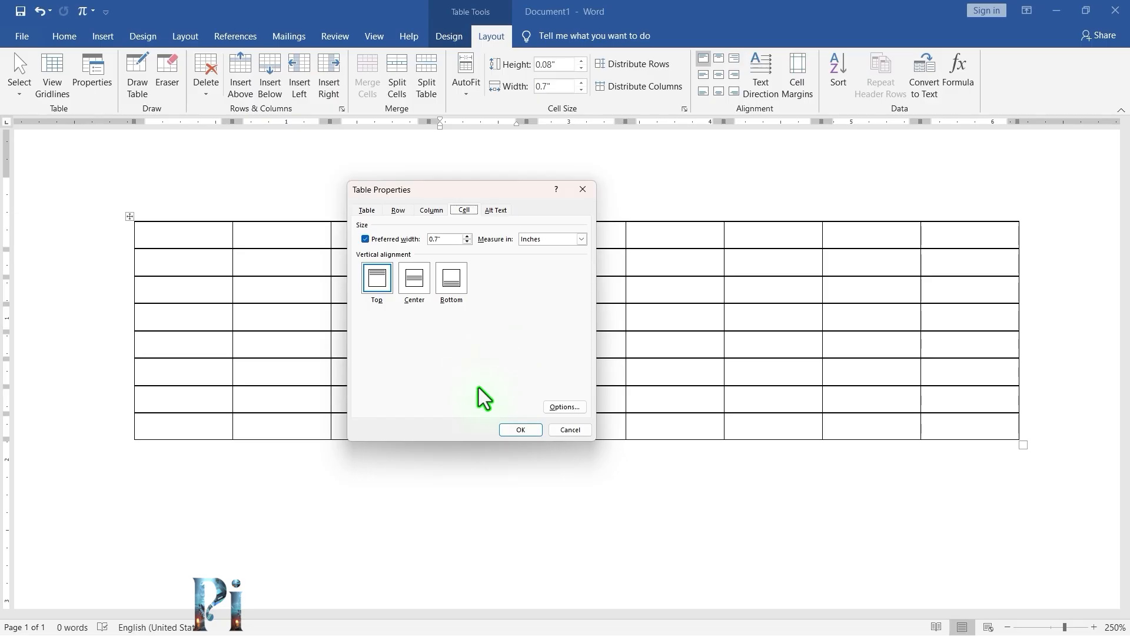
{"action": "left_click", "coordinate": [570, 430]}
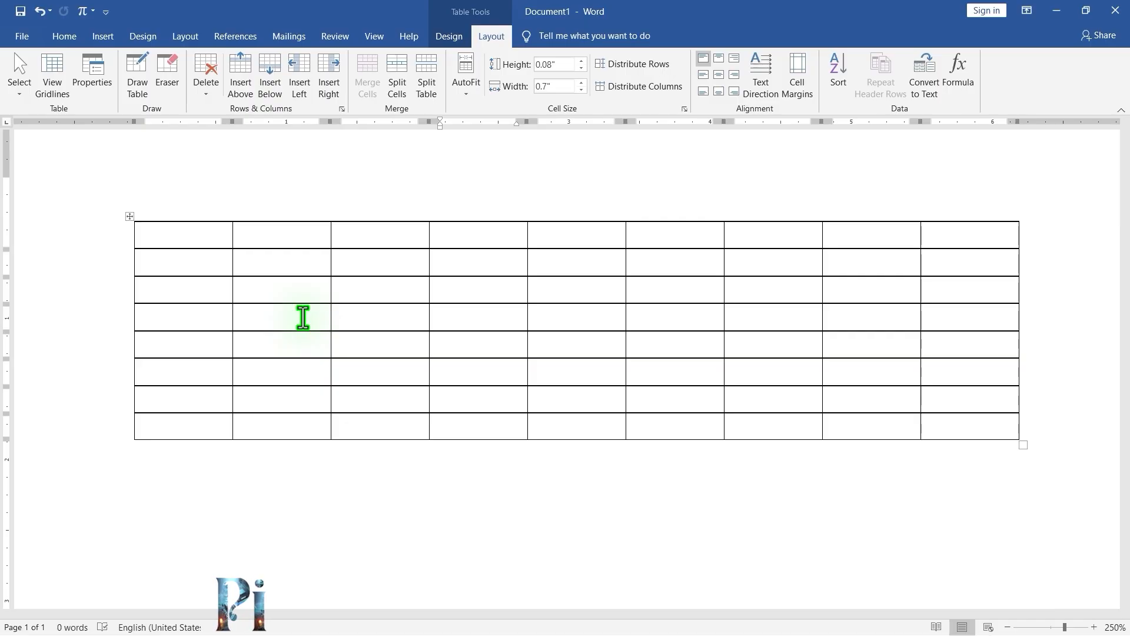
Erase three inner cell borders in the upper rows of the table with the Eraser.
{"action": "left_click", "coordinate": [167, 80]}
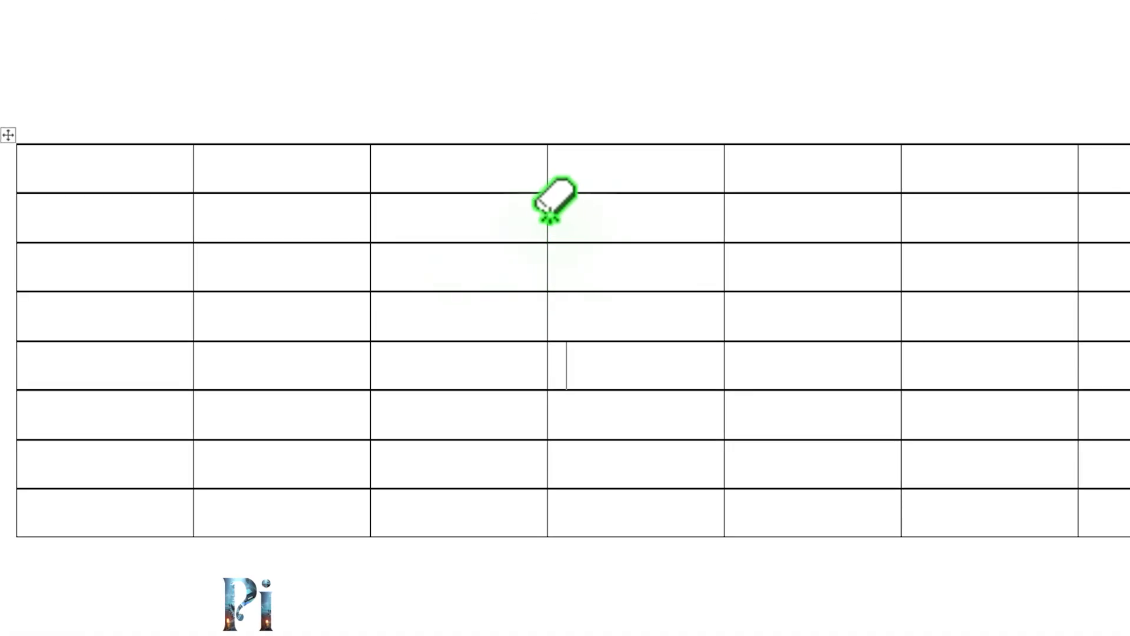
{"action": "left_click", "coordinate": [548, 212]}
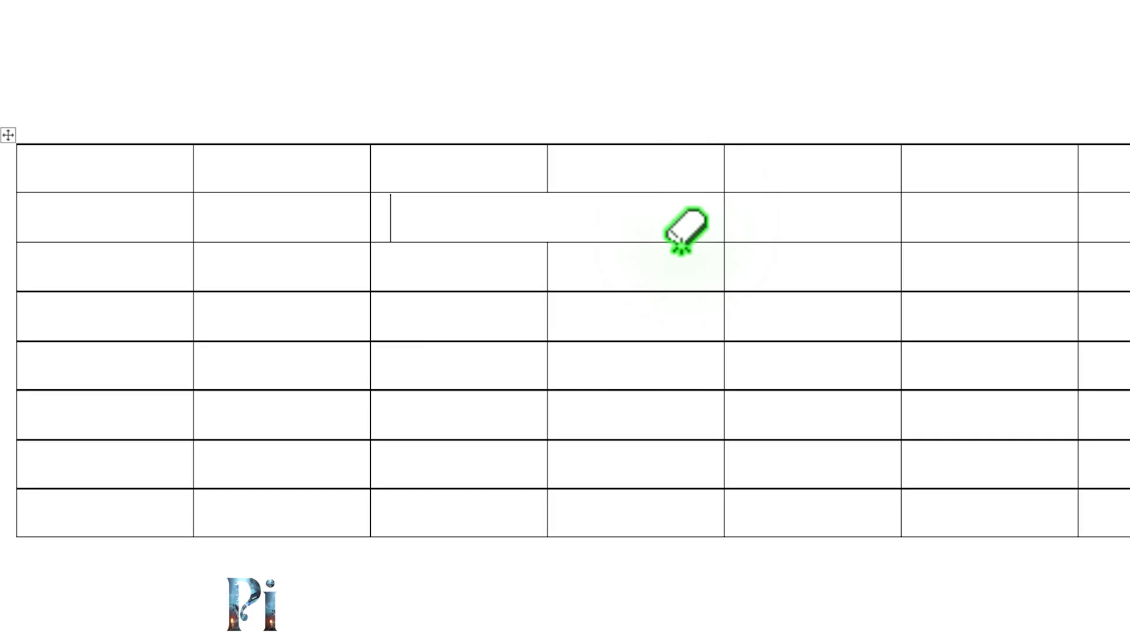
{"action": "left_click", "coordinate": [268, 291]}
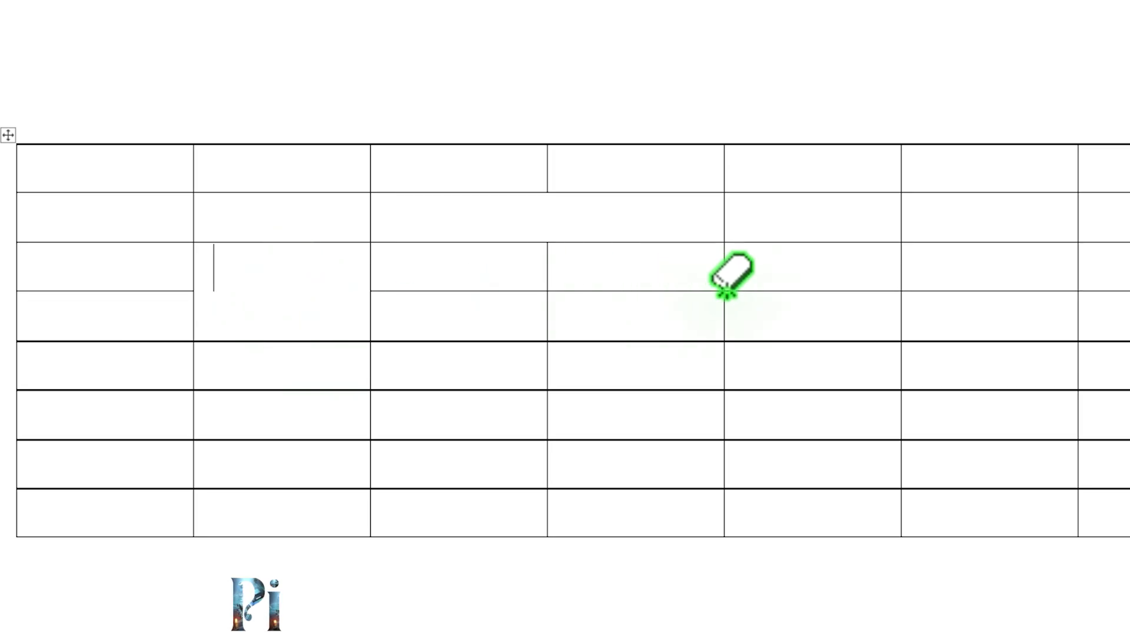
{"action": "left_click", "coordinate": [546, 314]}
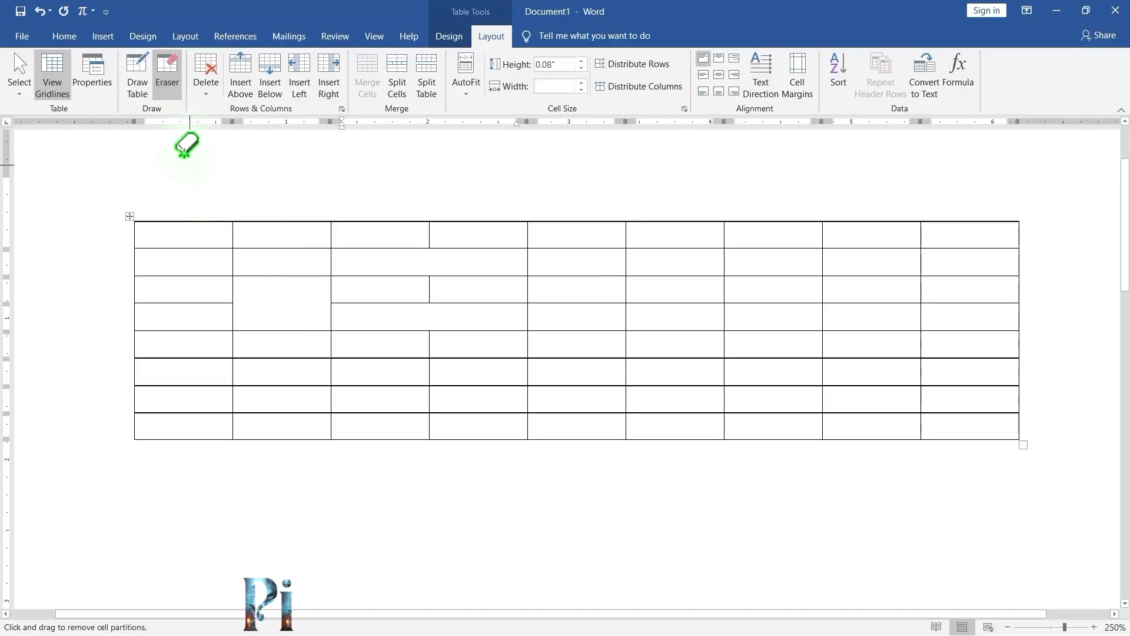
Redraw the three erased borders with Draw Table to restore the regular grid.
{"action": "left_click", "coordinate": [141, 85]}
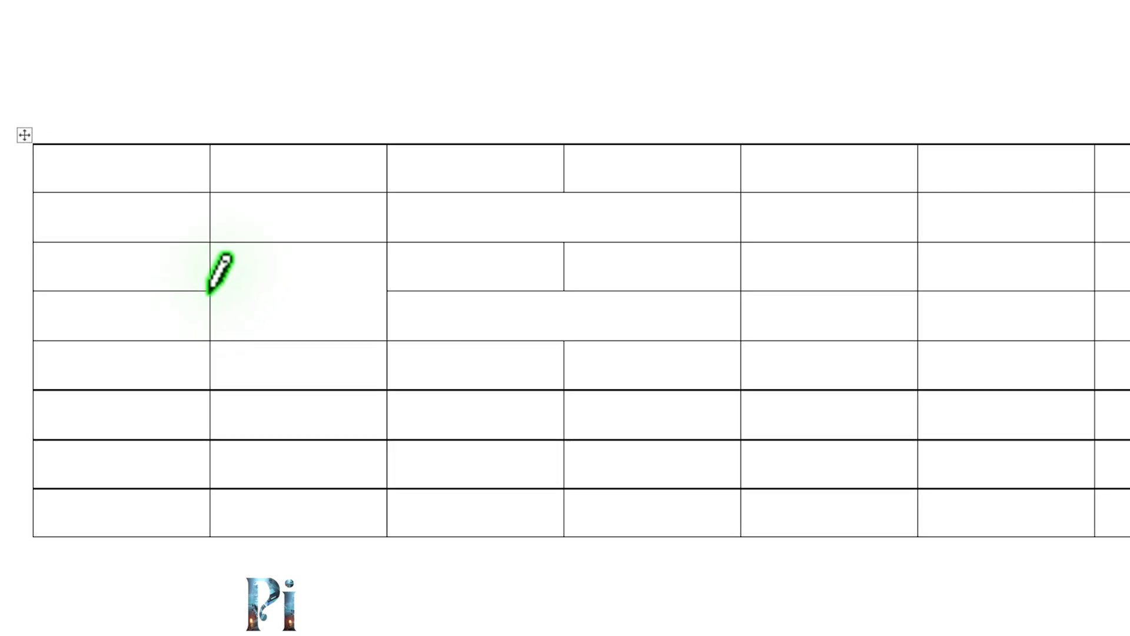
{"action": "left_click_drag", "start_coordinate": [222, 293], "coordinate": [347, 283]}
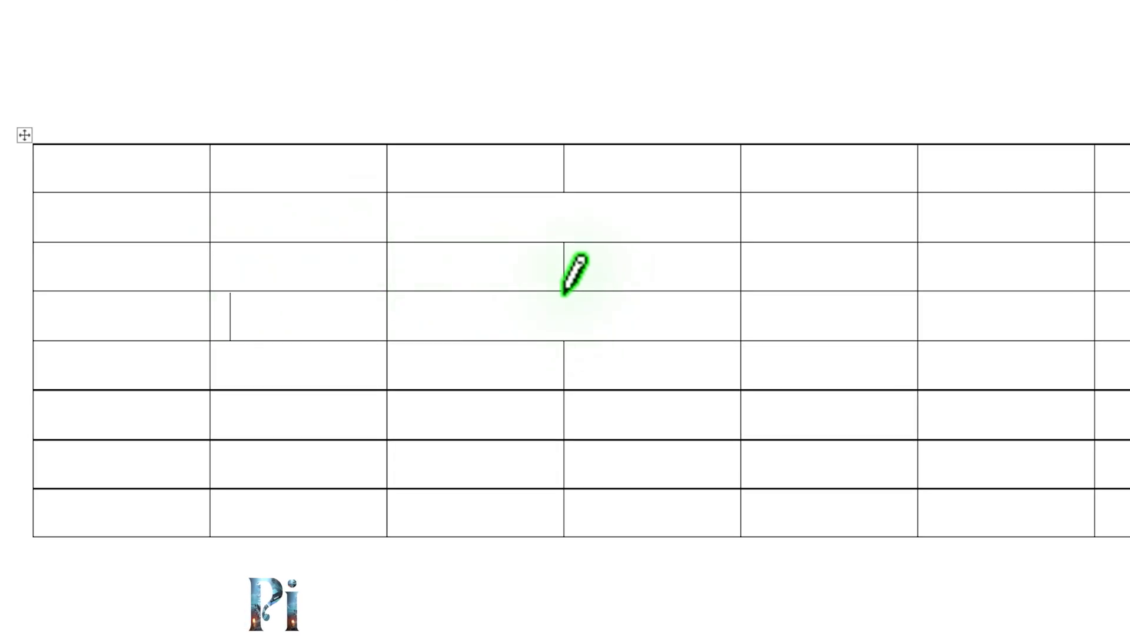
{"action": "left_click_drag", "start_coordinate": [564, 293], "coordinate": [561, 338]}
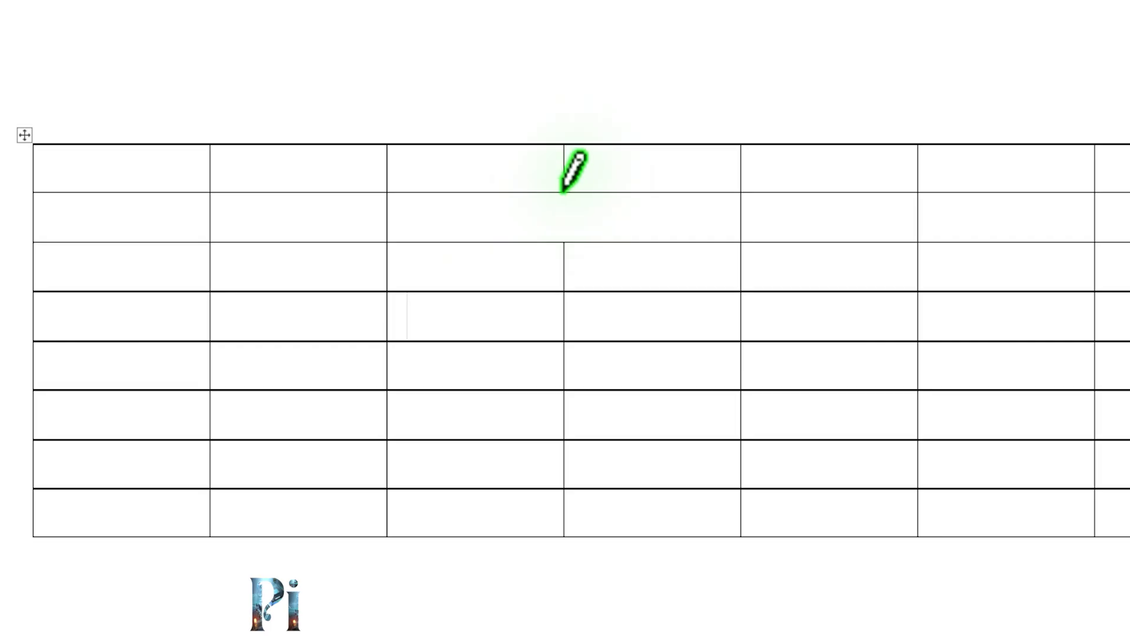
{"action": "left_click_drag", "start_coordinate": [560, 193], "coordinate": [563, 247]}
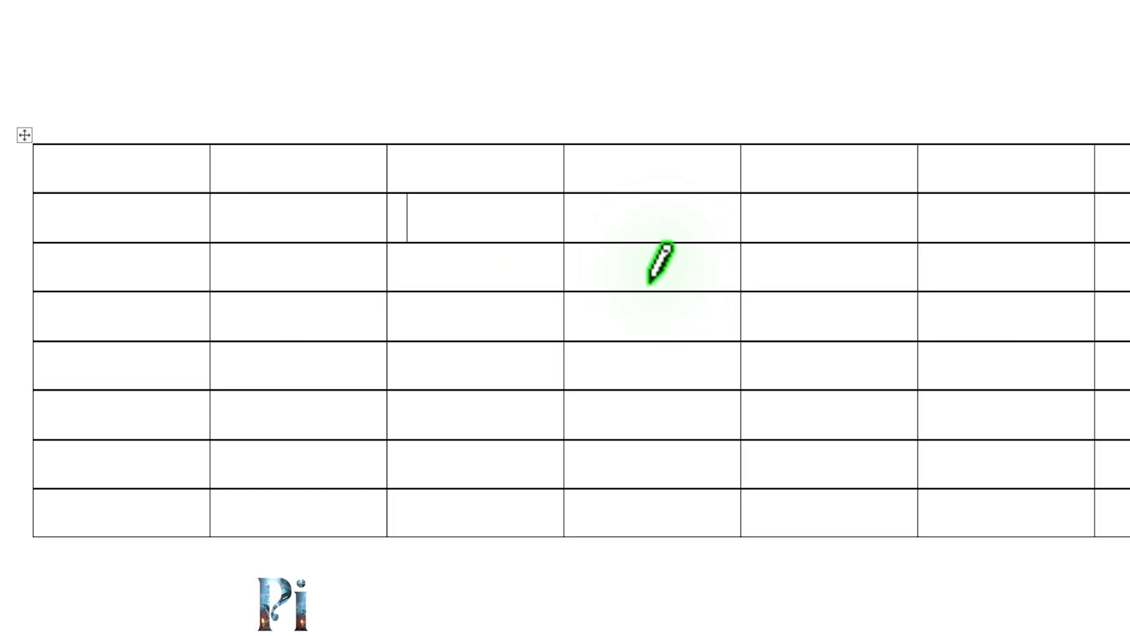
{"action": "left_click", "coordinate": [144, 75]}
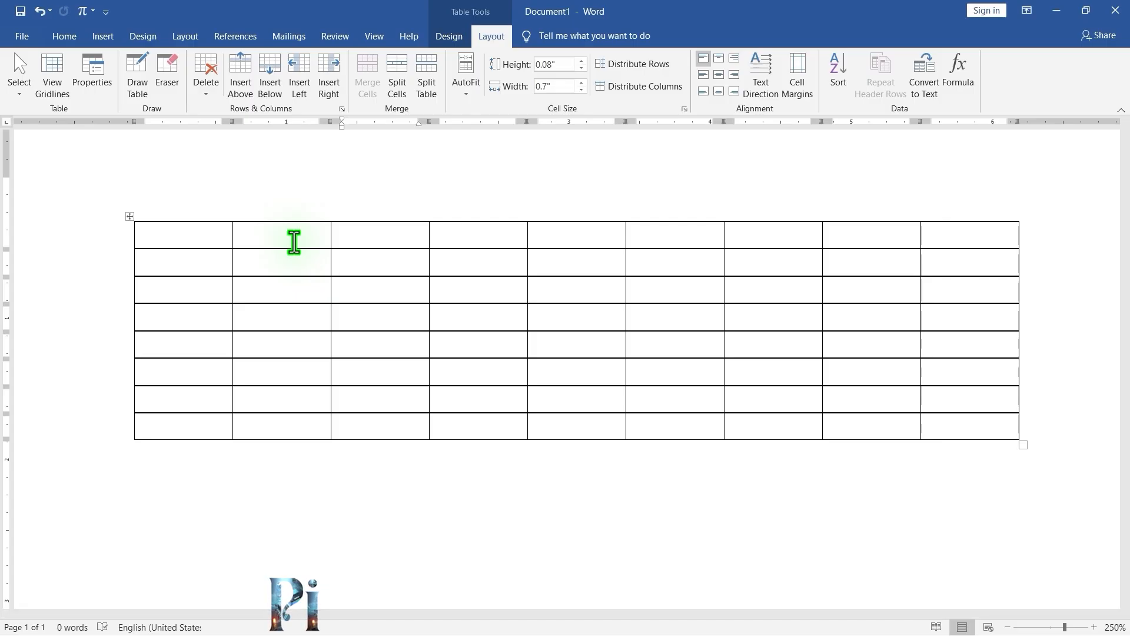
Enter Days/Periods in the first cell and Monday, Tuesday and Wednesday in the cells below it.
{"action": "left_click", "coordinate": [182, 233]}
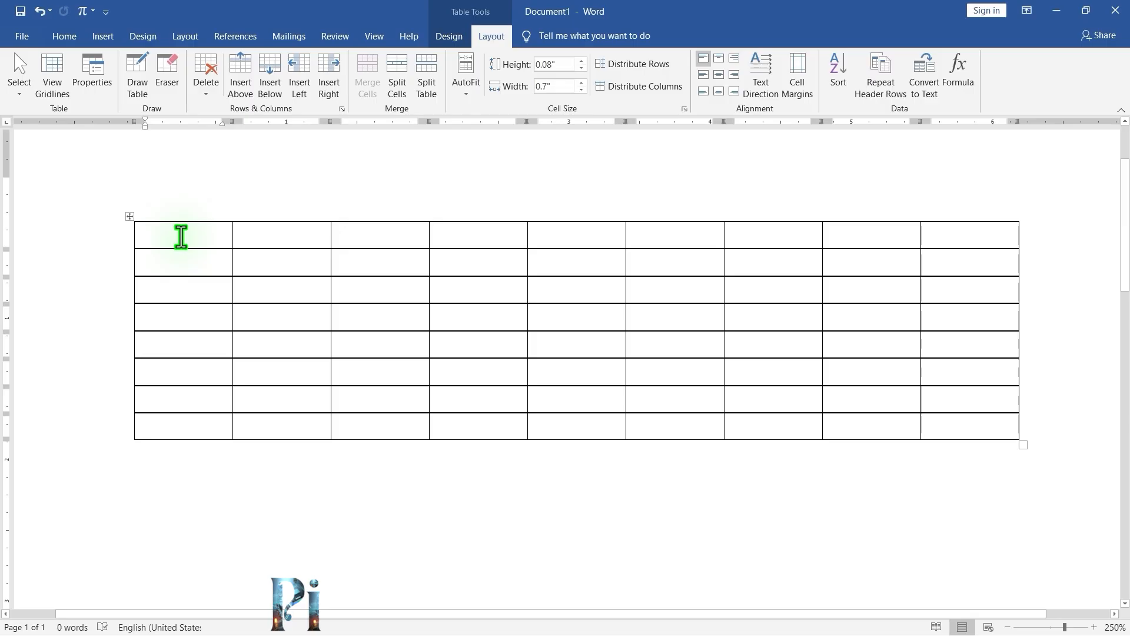
{"action": "type", "text": "Days/Periods"}
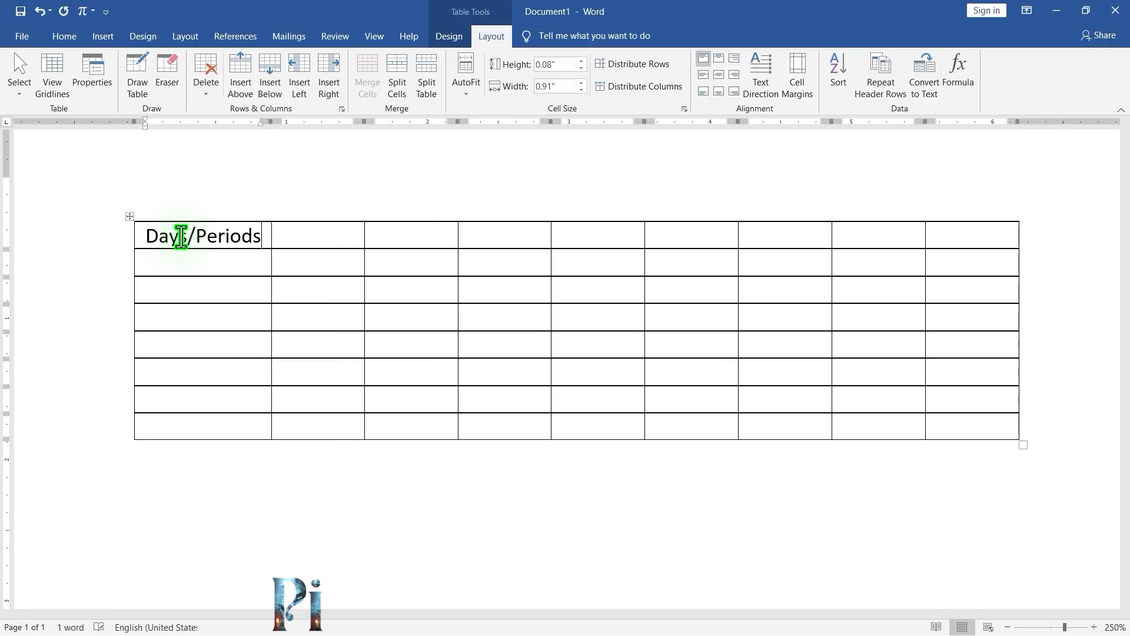
{"action": "key", "text": "Down"}
{"action": "type", "text": "Monday"}
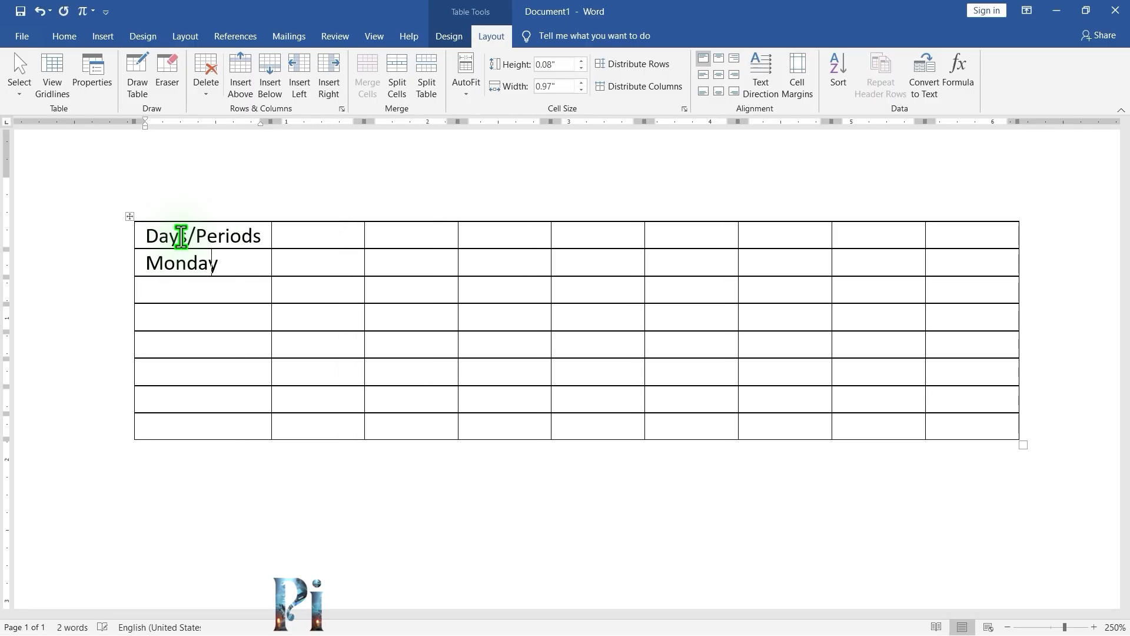
{"action": "key", "text": "Down"}
{"action": "type", "text": "Tuesday"}
{"action": "key", "text": "Down"}
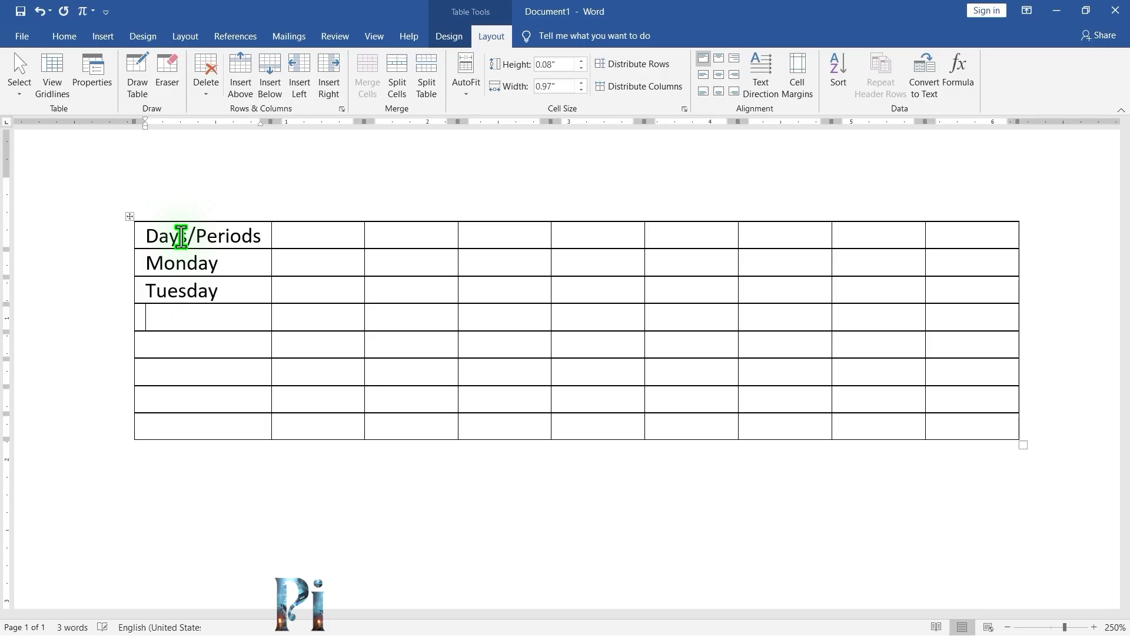
{"action": "type", "text": "Wednesday"}
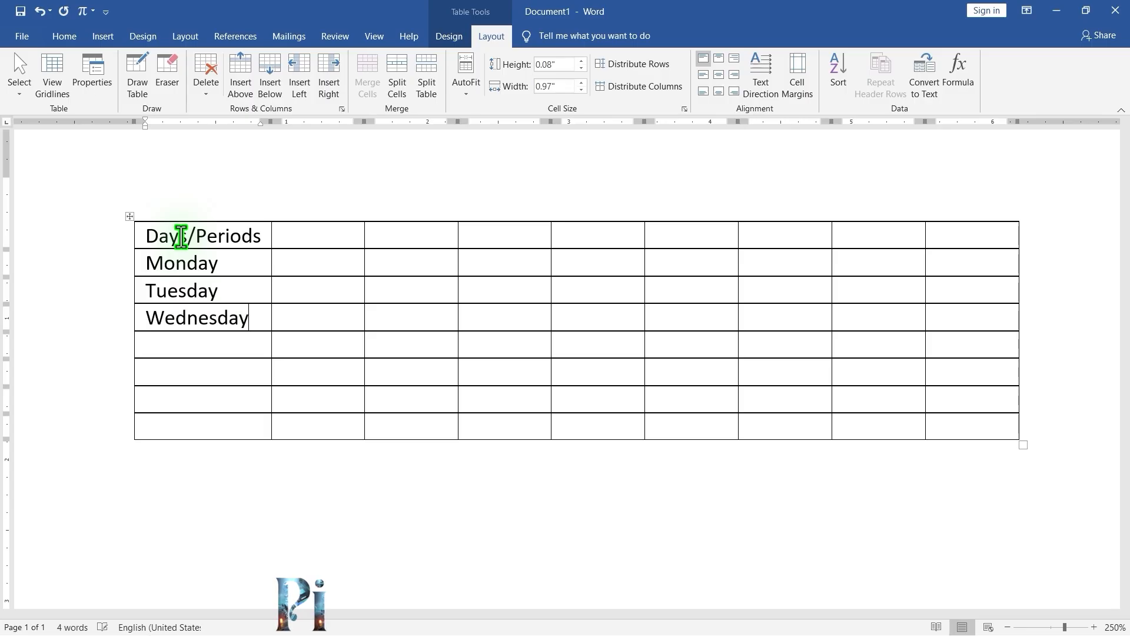
Enter Thursday, Friday and Saturday in the next cells of the first column.
{"action": "key", "text": "Return"}
{"action": "key", "text": "BackSpace"}
{"action": "key", "text": "Down"}
{"action": "type", "text": "Thu"}
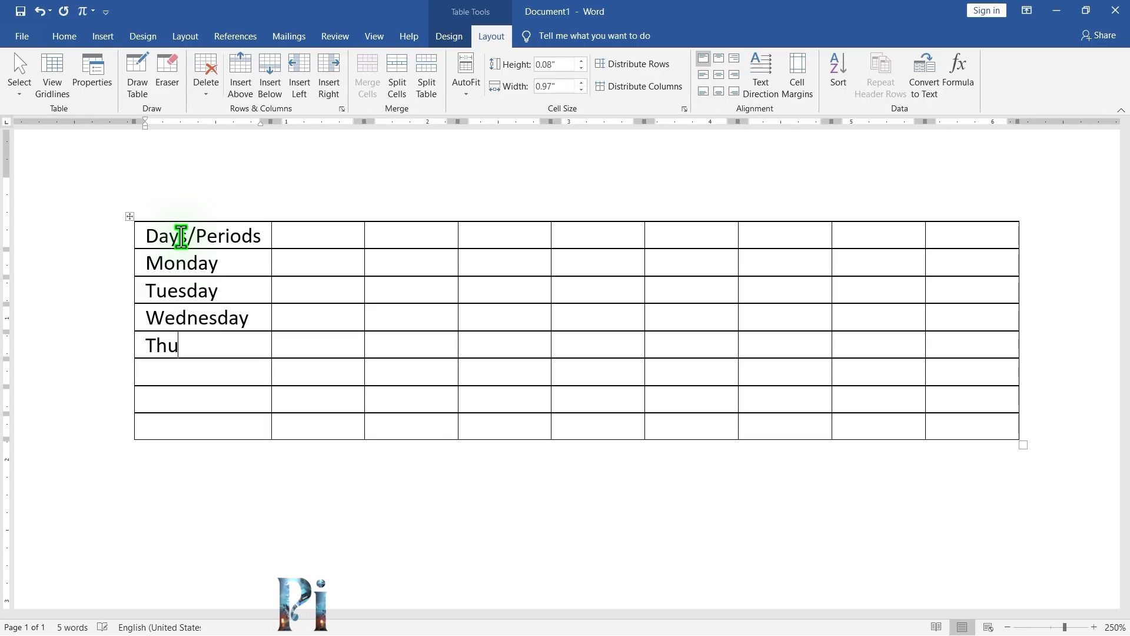
{"action": "type", "text": "rsday"}
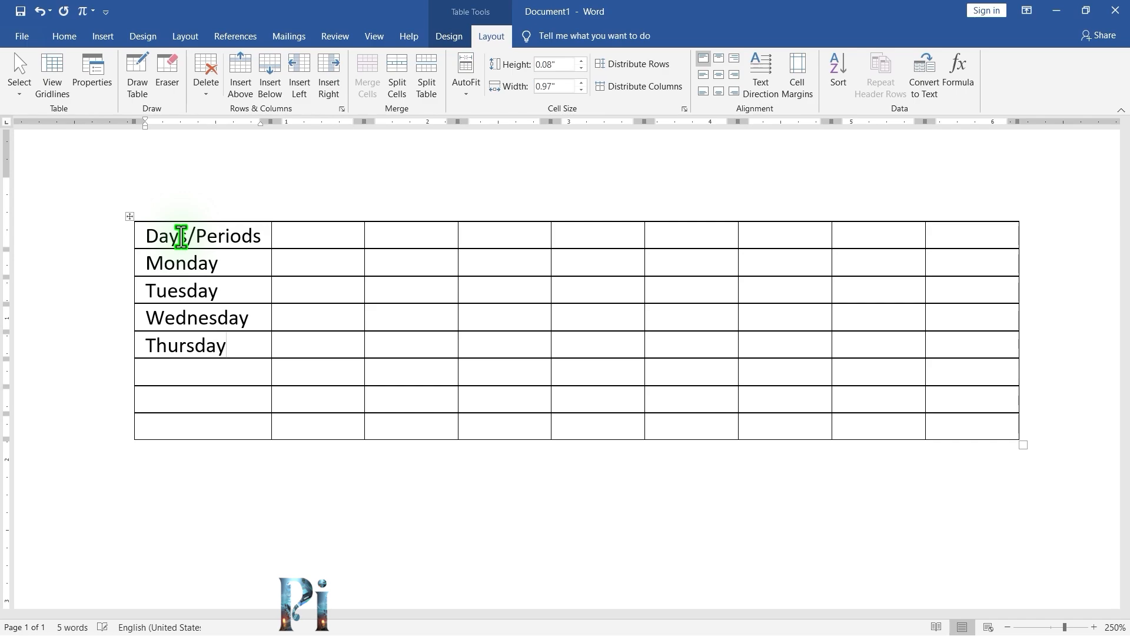
{"action": "type", "text": "Friday"}
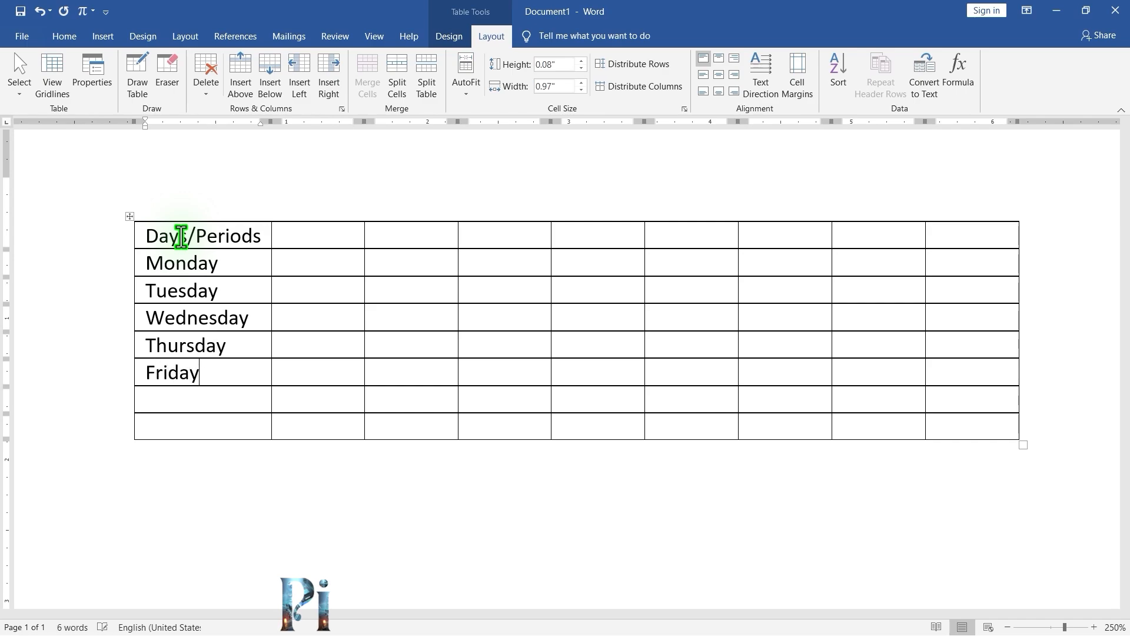
{"action": "key", "text": "Down"}
{"action": "type", "text": "Saturday"}
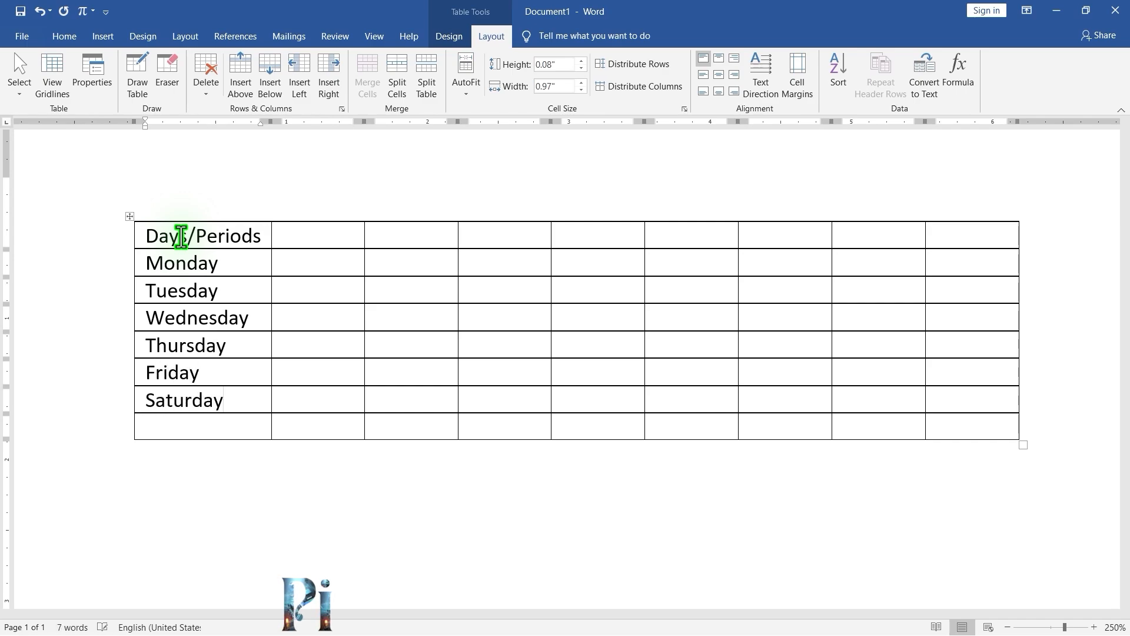
Number the header row's remaining cells as periods 1 through 8.
{"action": "left_click", "coordinate": [336, 226]}
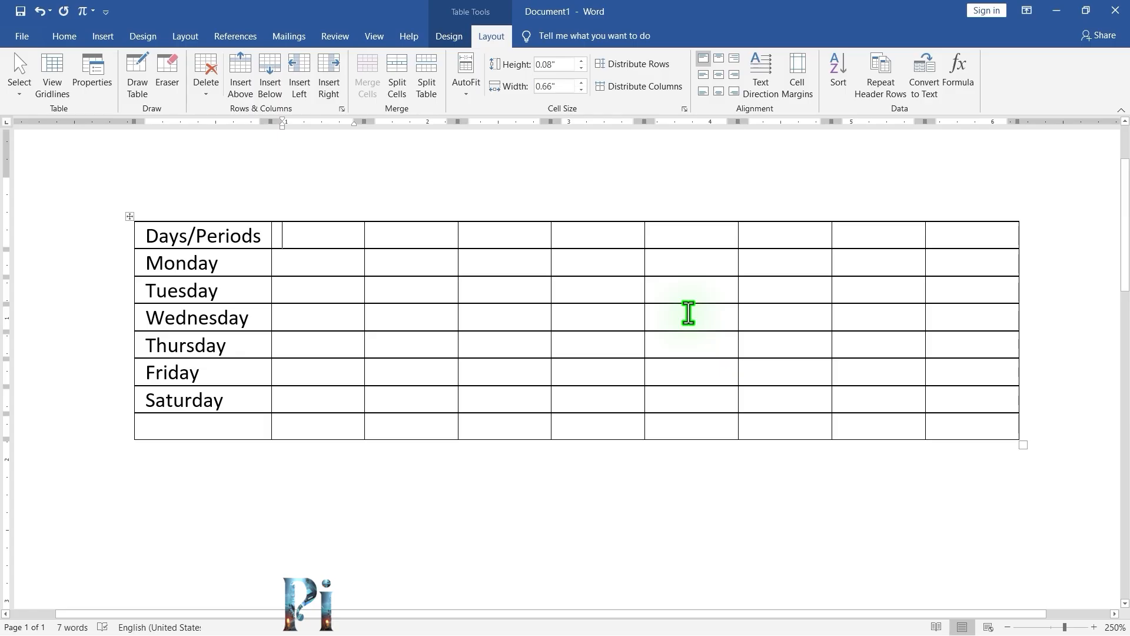
{"action": "type", "text": "1\t2\t3\t4\t5\t"}
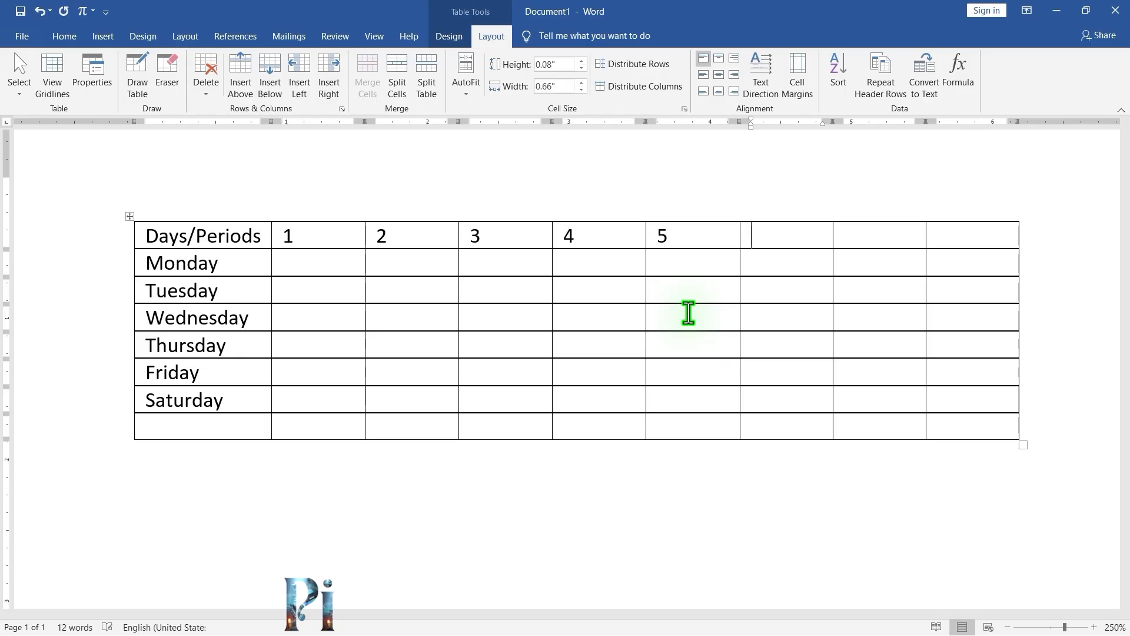
{"action": "type", "text": "6\t7\t8"}
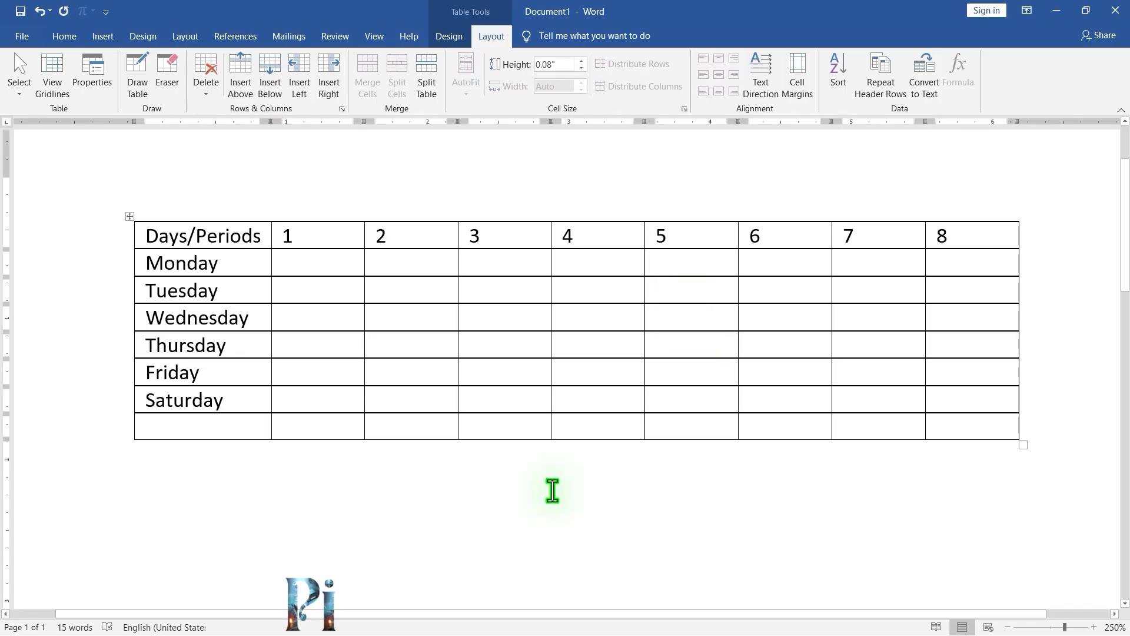
Enter Hindi, Math and Science in Monday's first three period cells.
{"action": "left_click", "coordinate": [313, 265]}
{"action": "type", "text": "Hindi"}
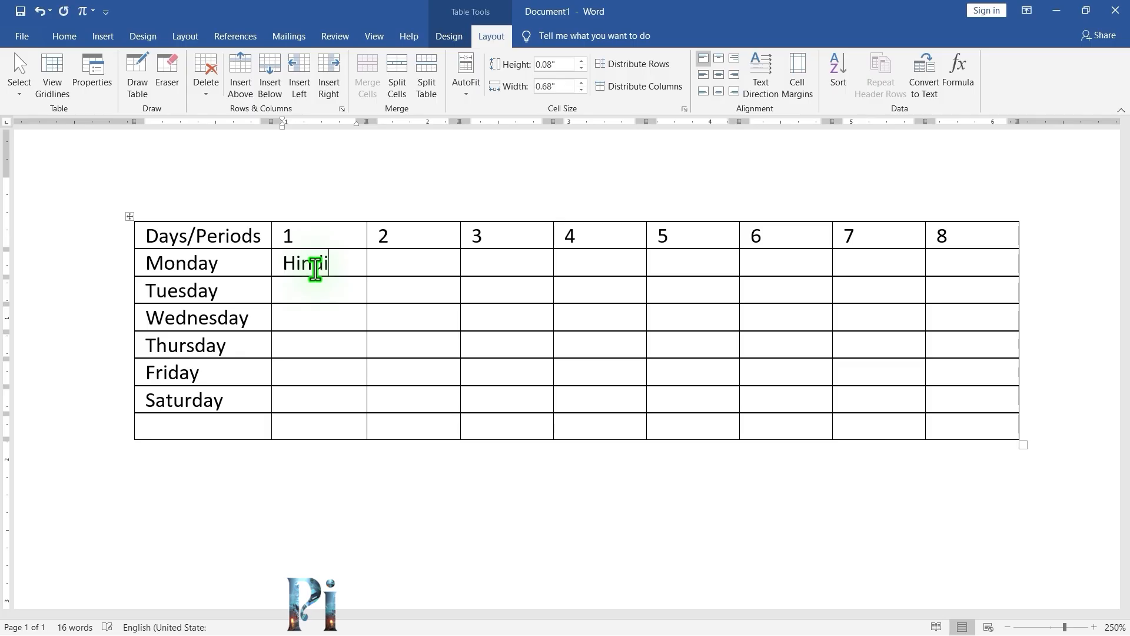
{"action": "key", "text": "Tab"}
{"action": "type", "text": "Math"}
{"action": "key", "text": "Tab"}
{"action": "type", "text": "Sci"}
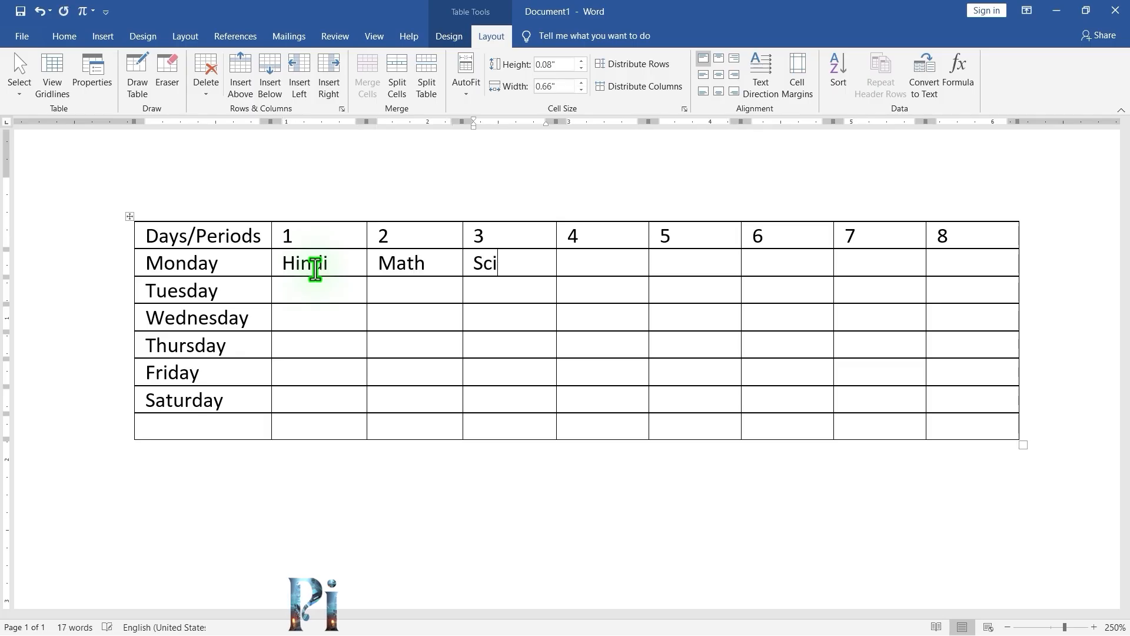
{"action": "type", "text": "ence"}
{"action": "key", "text": "Tab"}
Enter English, Sanskrit and Social Science in Monday's periods 4 to 6.
{"action": "type", "text": "Engl"}
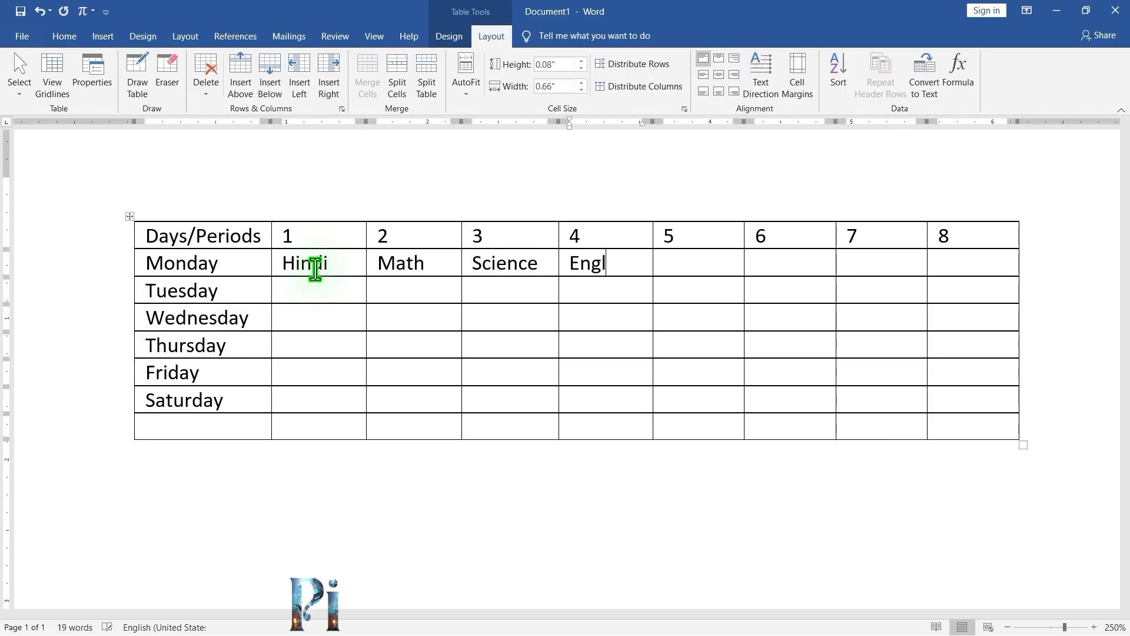
{"action": "type", "text": "ish"}
{"action": "key", "text": "Tab"}
{"action": "type", "text": "San"}
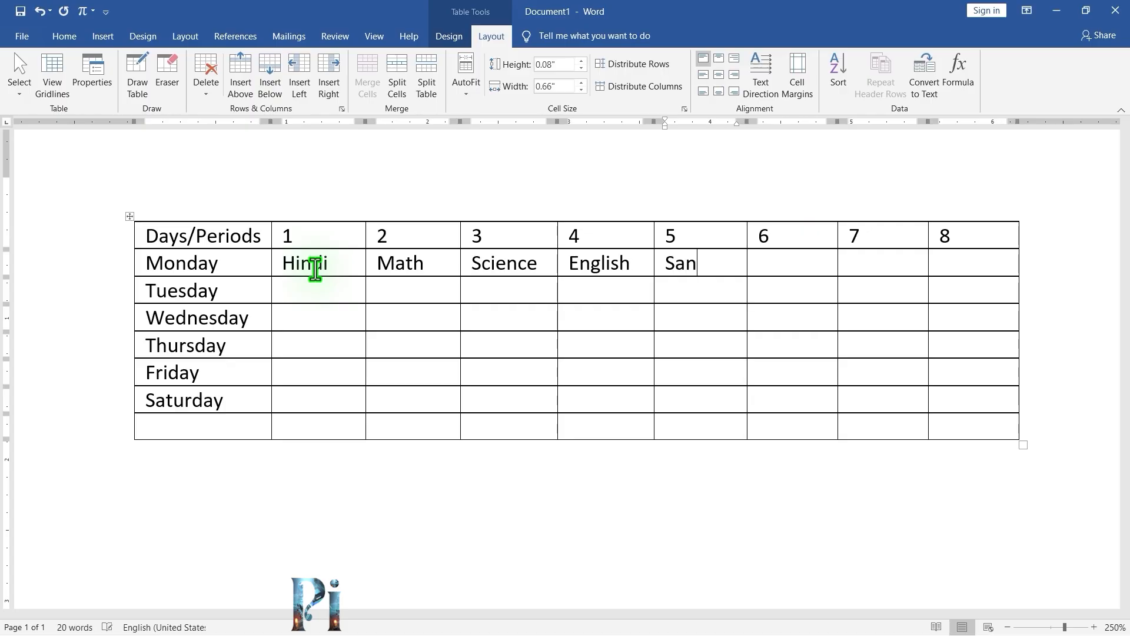
{"action": "type", "text": "skrit"}
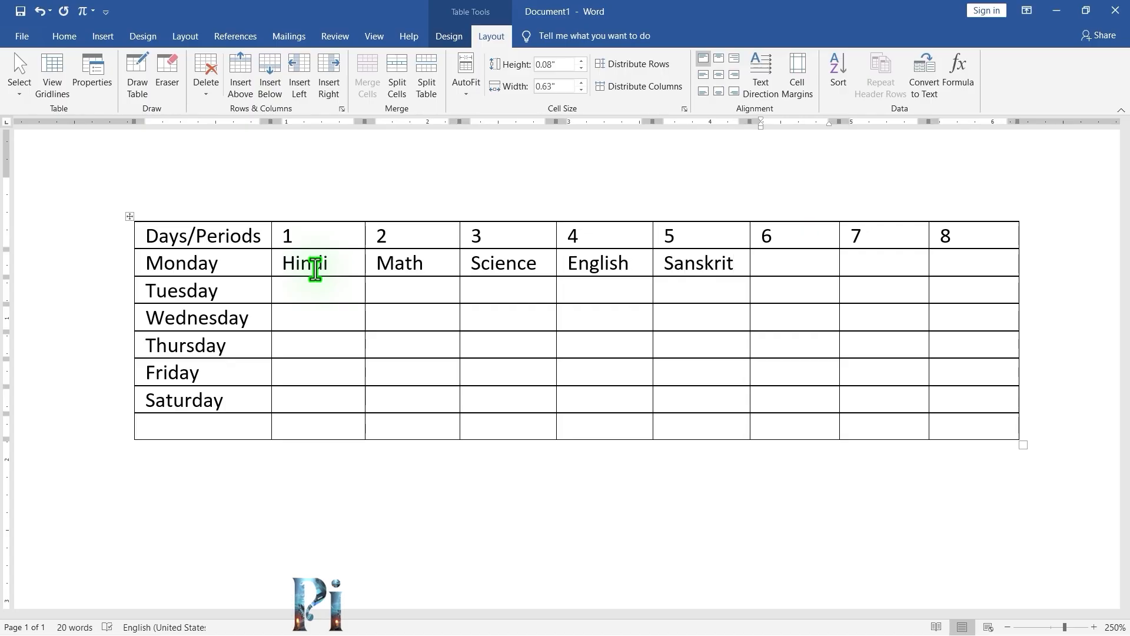
{"action": "type", "text": "Social"}
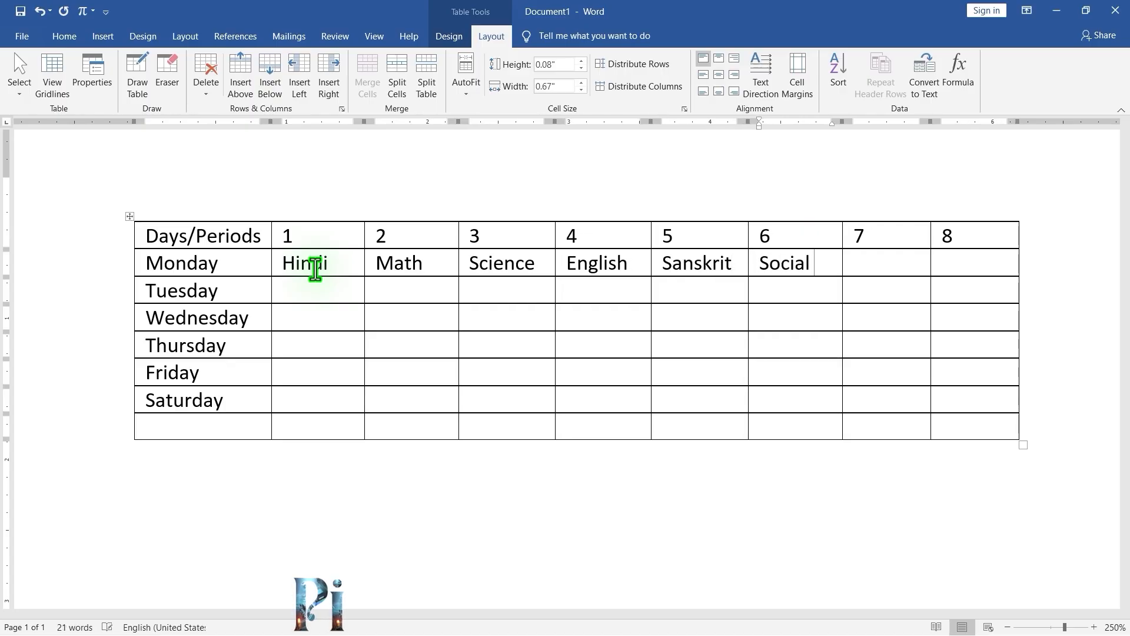
{"action": "type", "text": " Science"}
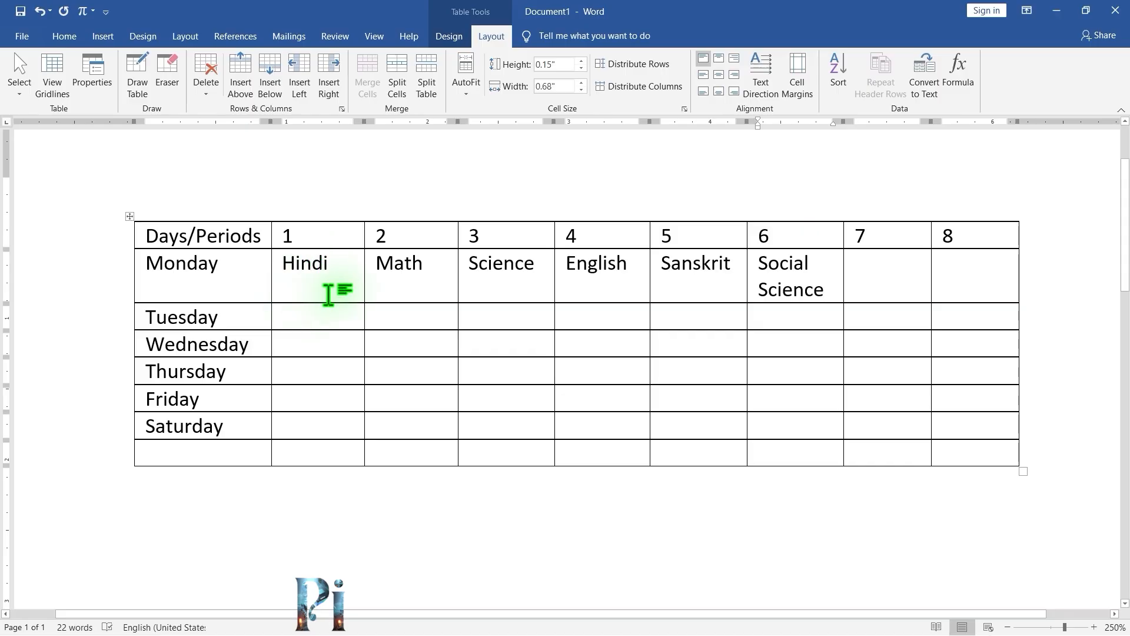
Copy Monday's six subjects and paste them into Tuesday's row starting at period 1.
{"action": "left_click_drag", "start_coordinate": [328, 291], "coordinate": [784, 276]}
{"action": "key", "text": "ctrl+c"}
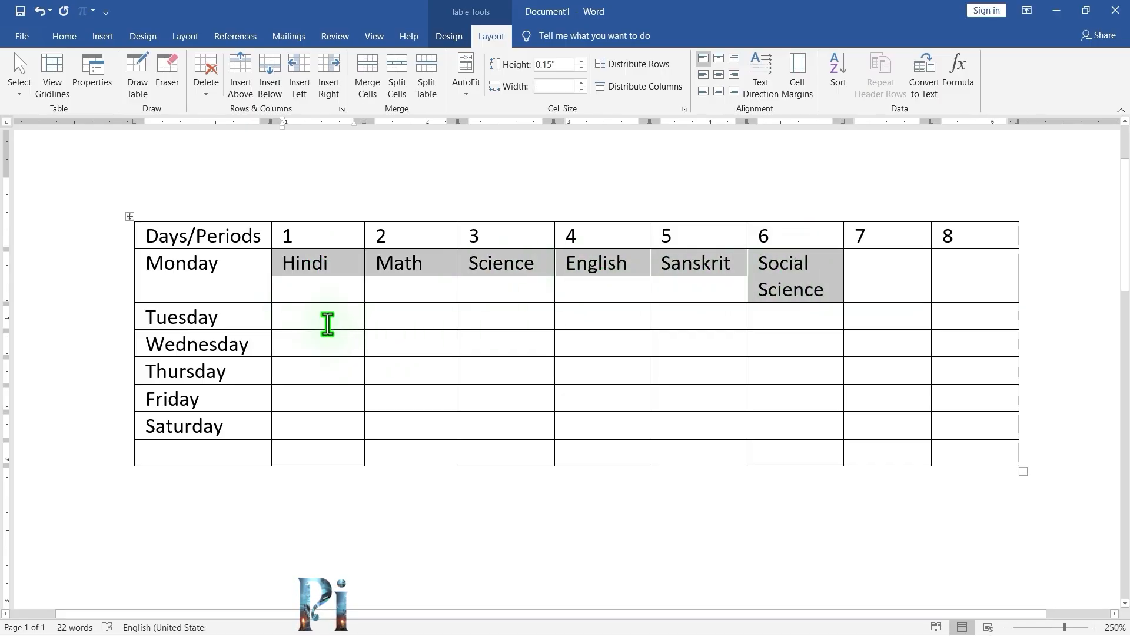
{"action": "left_click", "coordinate": [326, 320]}
{"action": "key", "text": "ctrl+v"}
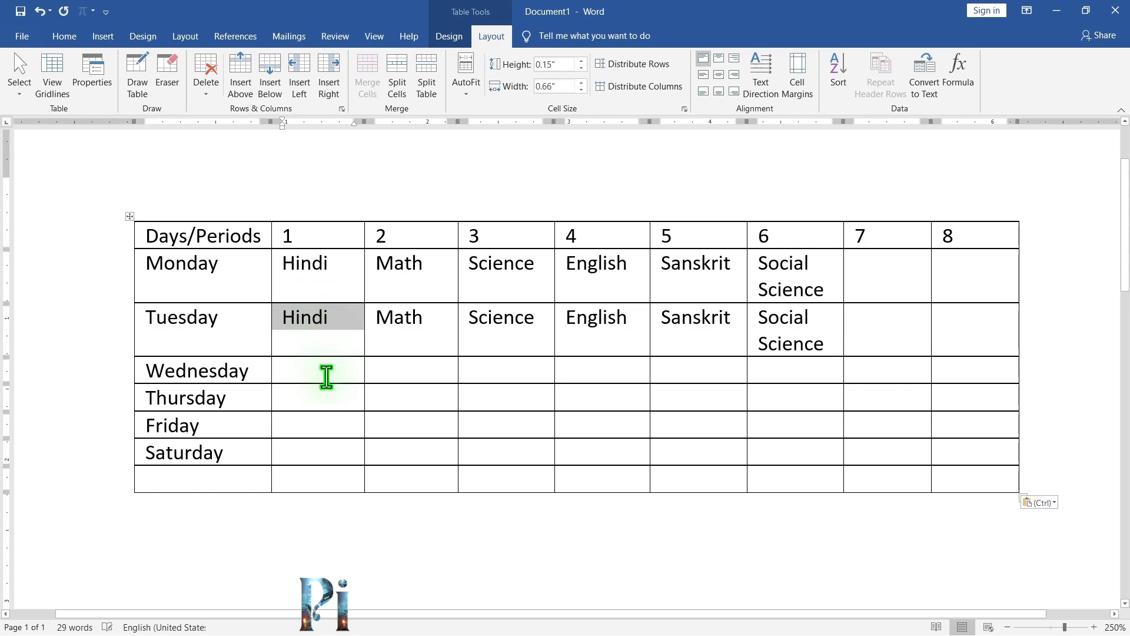
Paste the copied subjects into the Wednesday, Thursday, Friday and Saturday rows starting at period 1.
{"action": "left_click", "coordinate": [325, 376]}
{"action": "key", "text": "ctrl+v"}
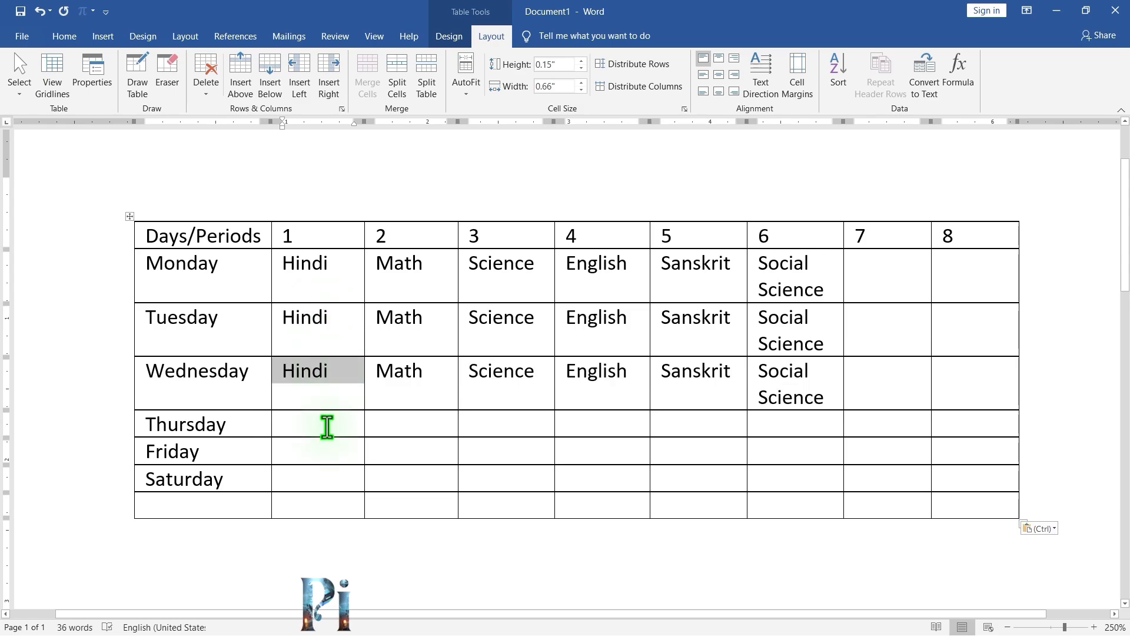
{"action": "left_click", "coordinate": [327, 424]}
{"action": "key", "text": "ctrl+v"}
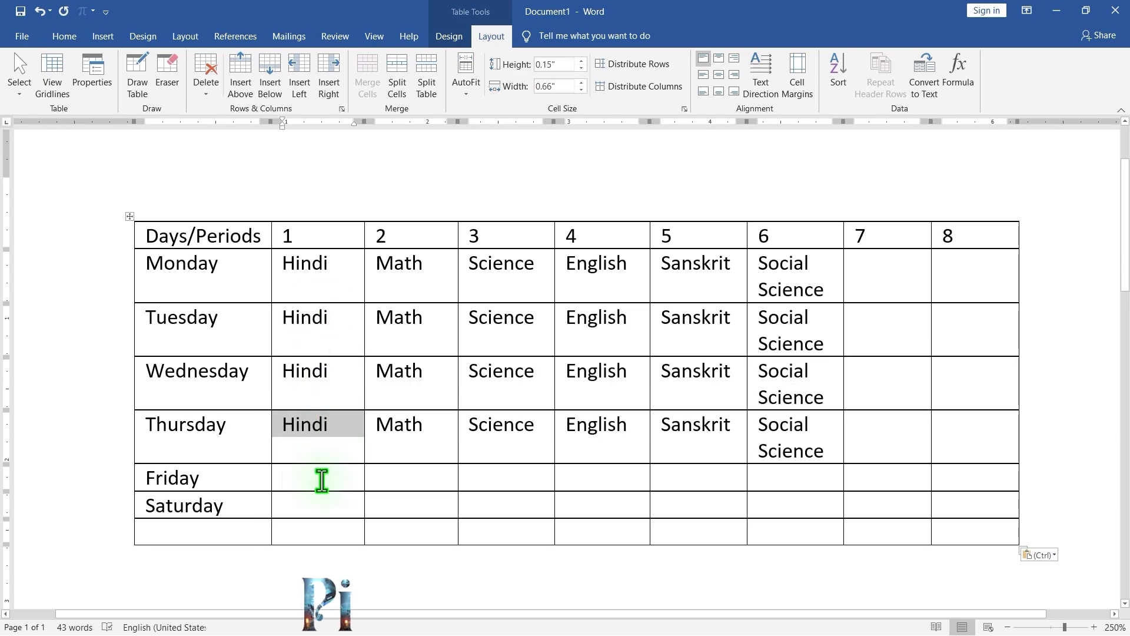
{"action": "left_click", "coordinate": [322, 478]}
{"action": "key", "text": "ctrl+v"}
{"action": "scroll", "coordinate": [323, 483], "scroll_direction": "down", "scroll_amount": 2}
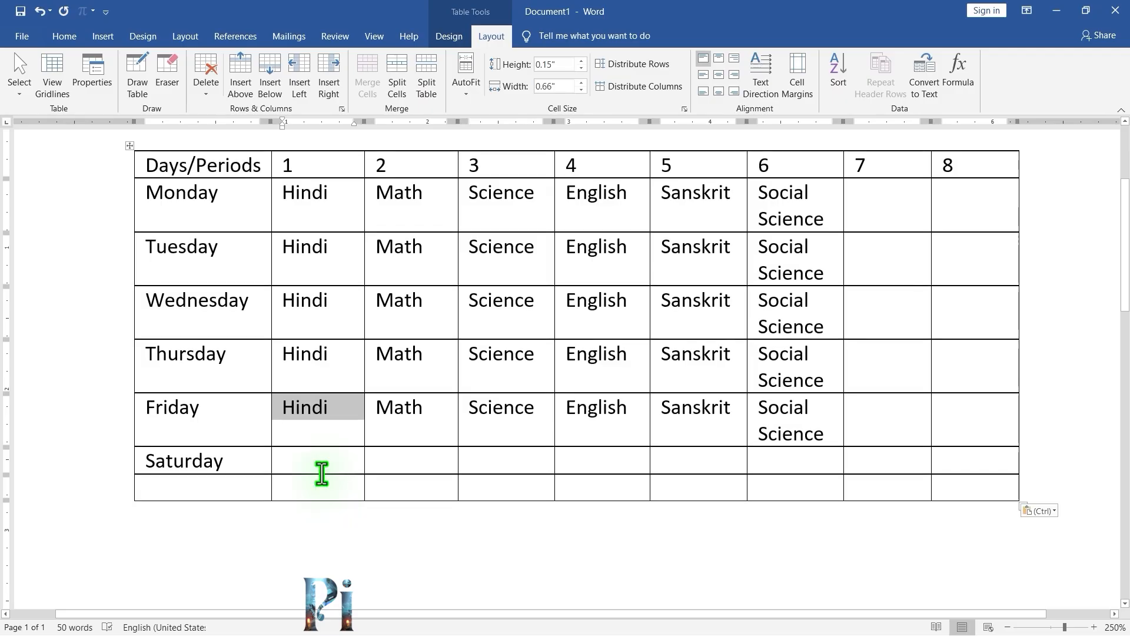
{"action": "left_click", "coordinate": [322, 467]}
{"action": "key", "text": "ctrl+v"}
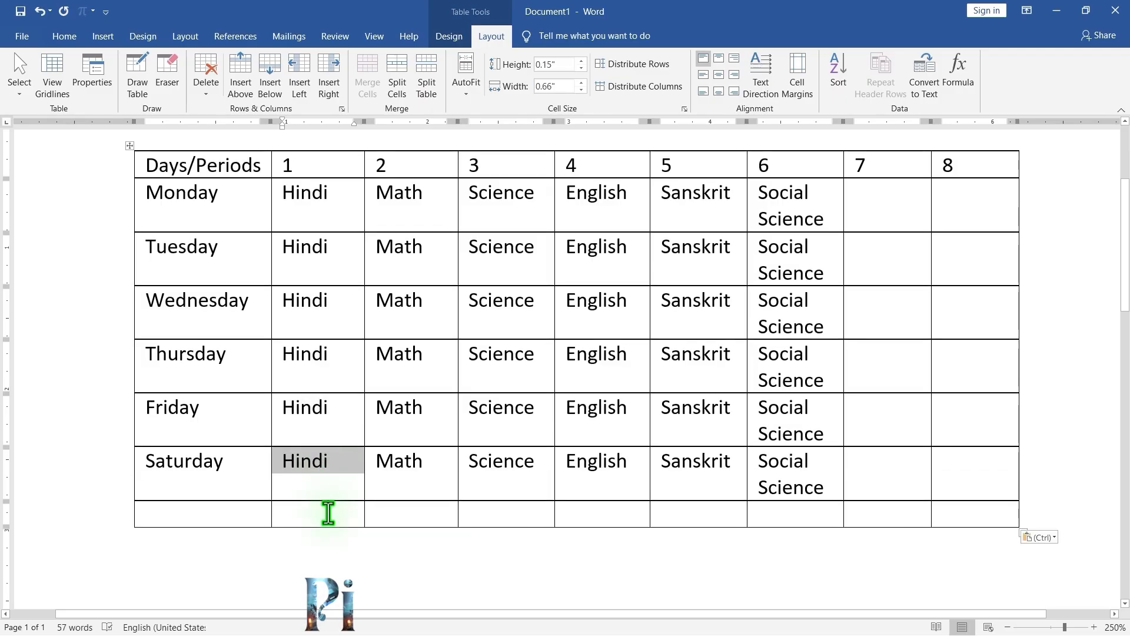
Delete the empty last row of the table.
{"action": "left_click", "coordinate": [328, 513]}
{"action": "key", "text": "ctrl"}
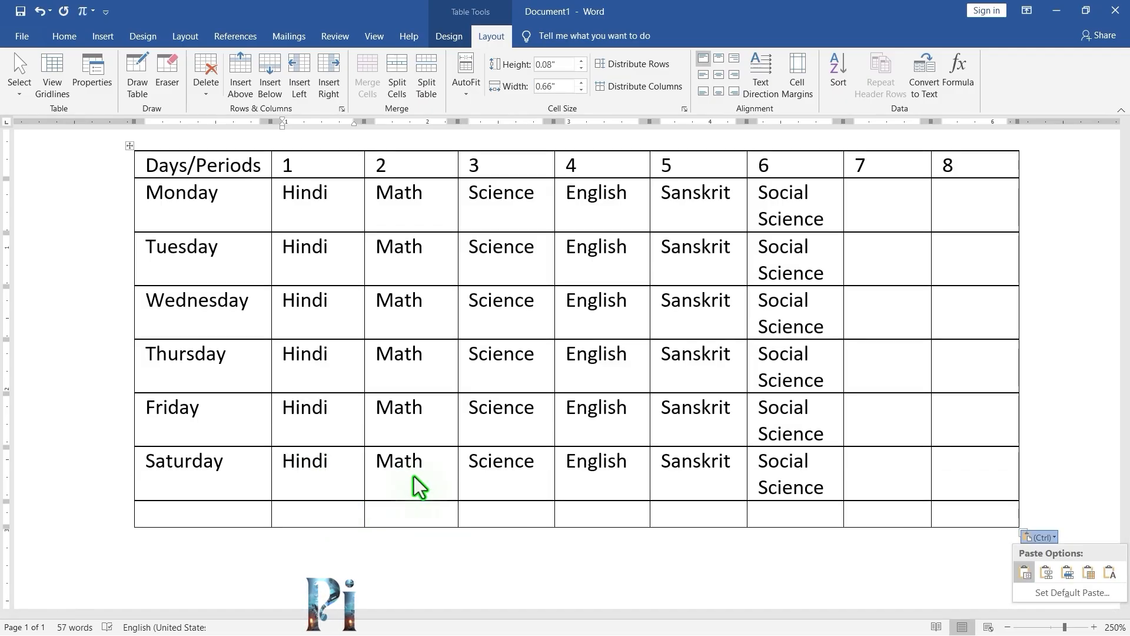
{"action": "key", "text": "Escape"}
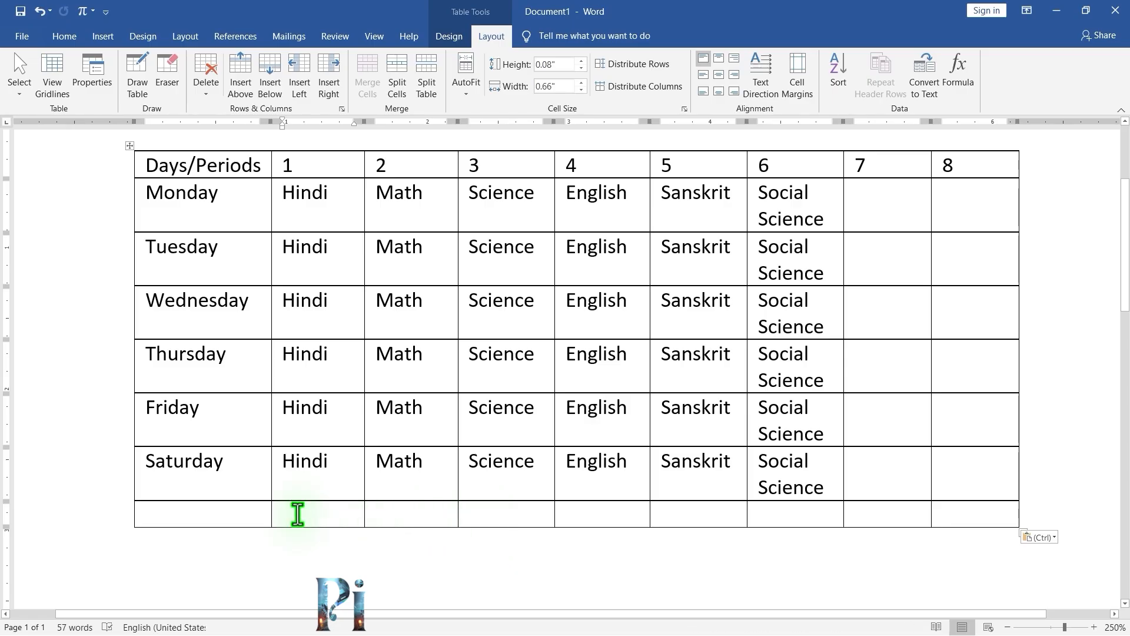
{"action": "left_click", "coordinate": [474, 514]}
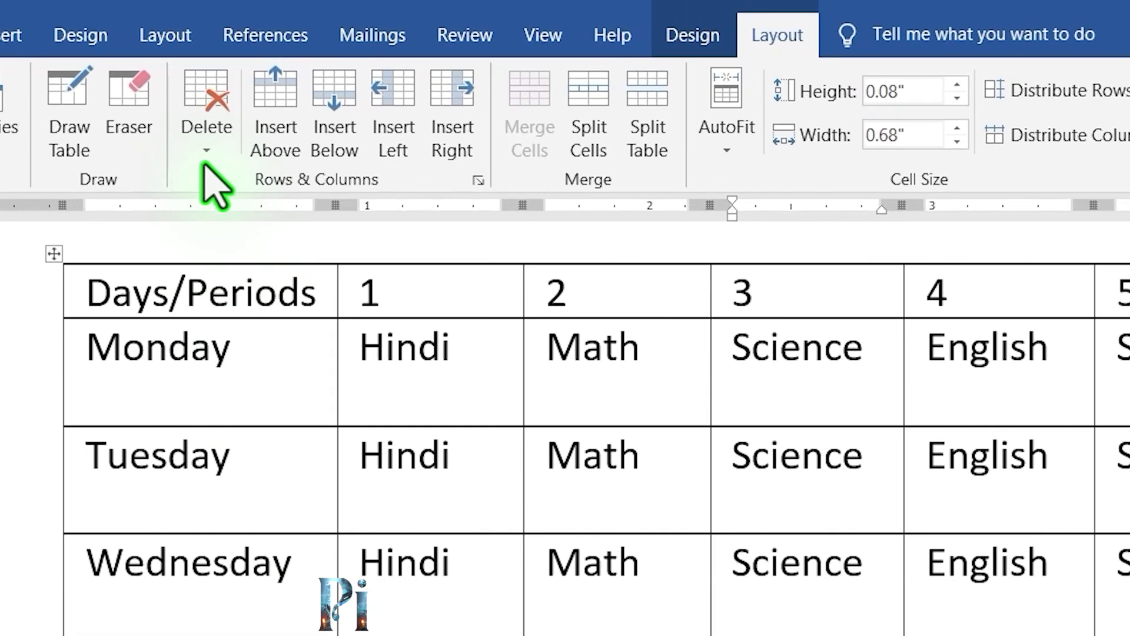
{"action": "left_click", "coordinate": [205, 95]}
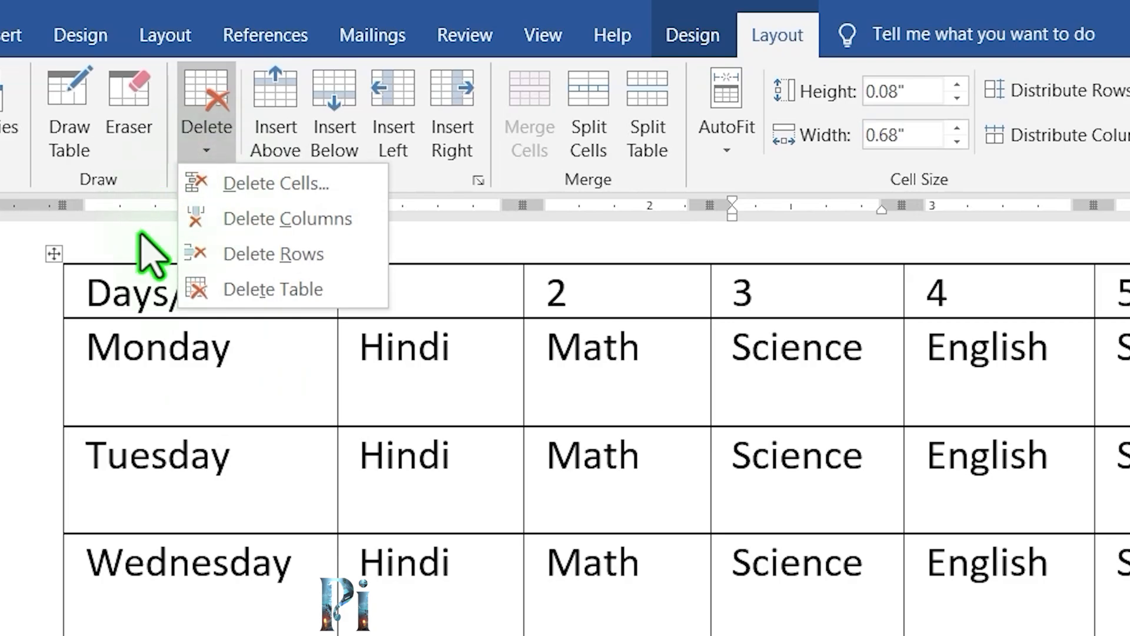
{"action": "left_click", "coordinate": [246, 254]}
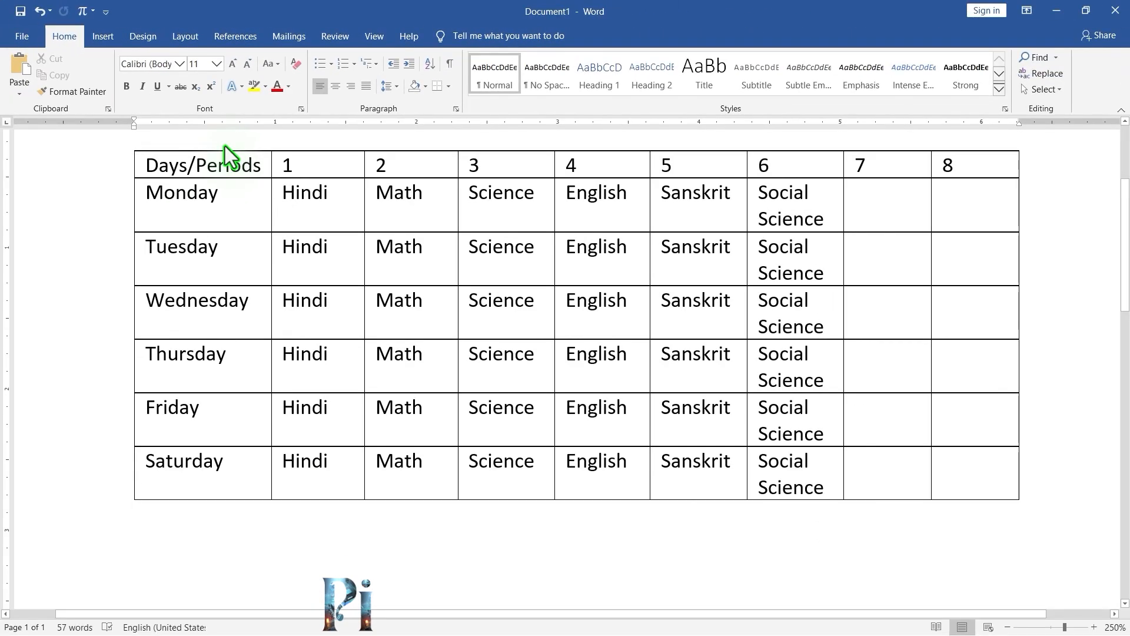
Delete the period 7 and period 8 columns from the table.
{"action": "left_click", "coordinate": [876, 211]}
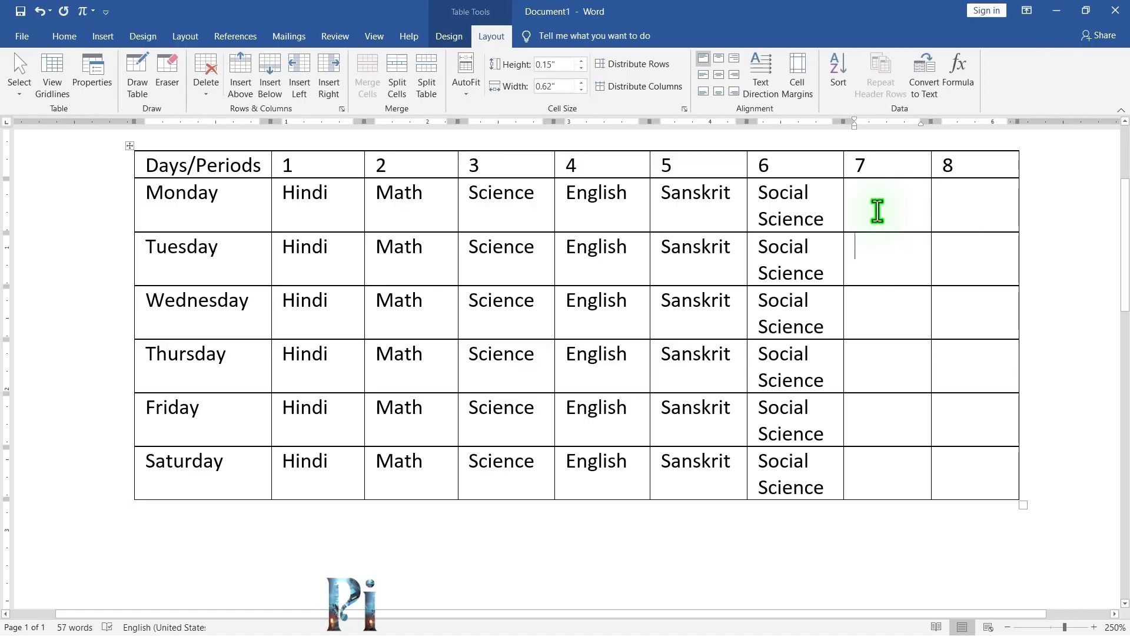
{"action": "left_click", "coordinate": [206, 90]}
{"action": "left_click", "coordinate": [218, 124]}
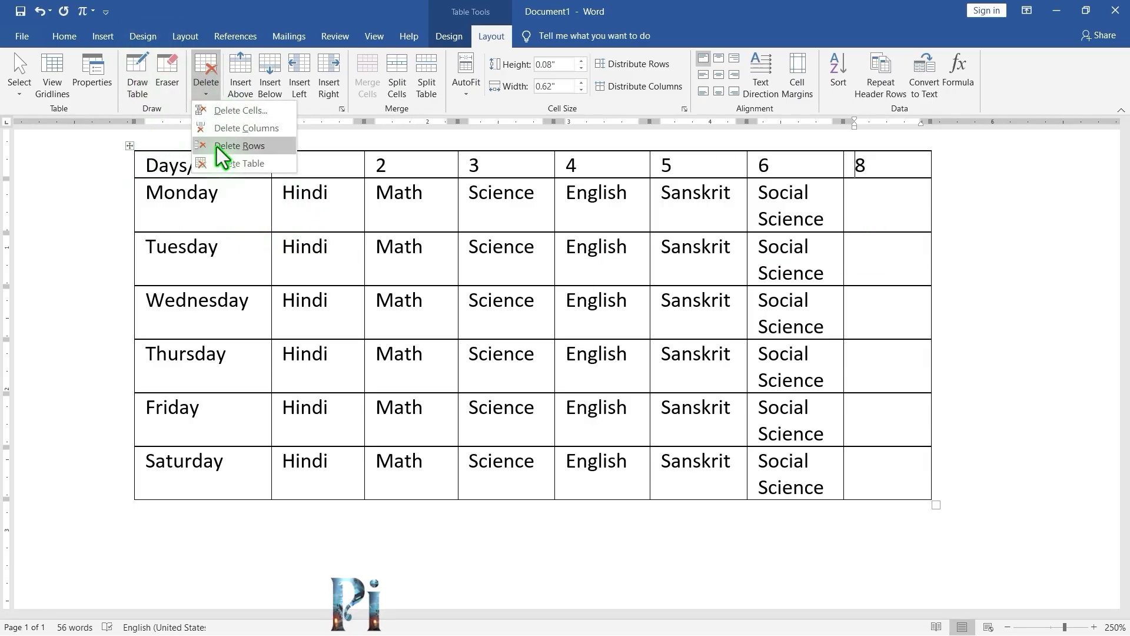
{"action": "left_click", "coordinate": [220, 130]}
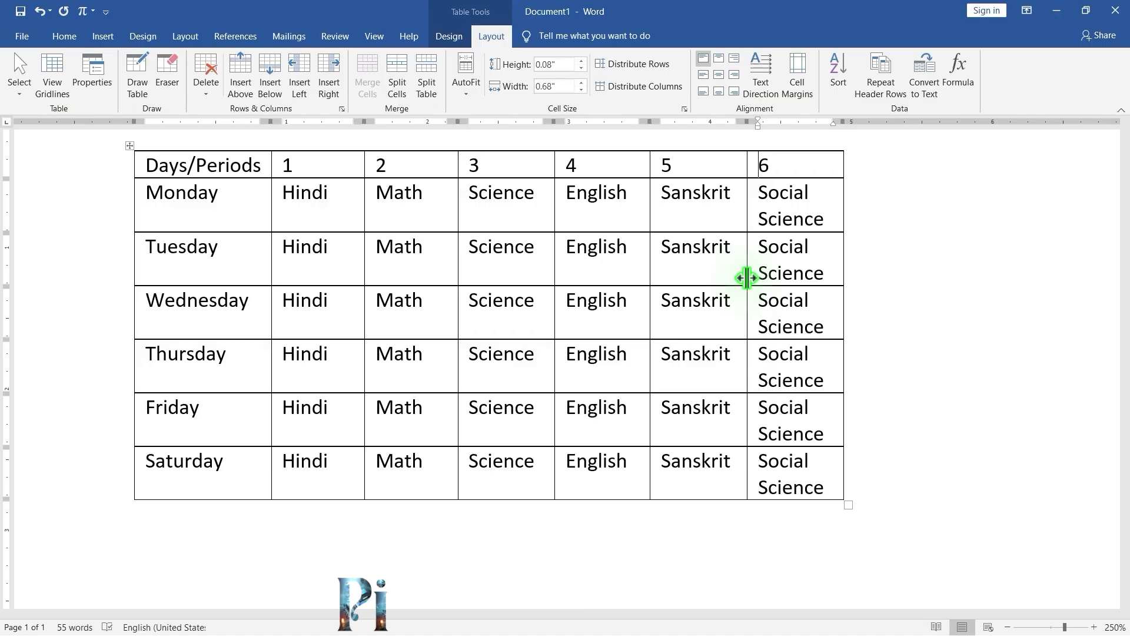
Insert a blank column between the period 3 and period 4 columns.
{"action": "left_click", "coordinate": [518, 168]}
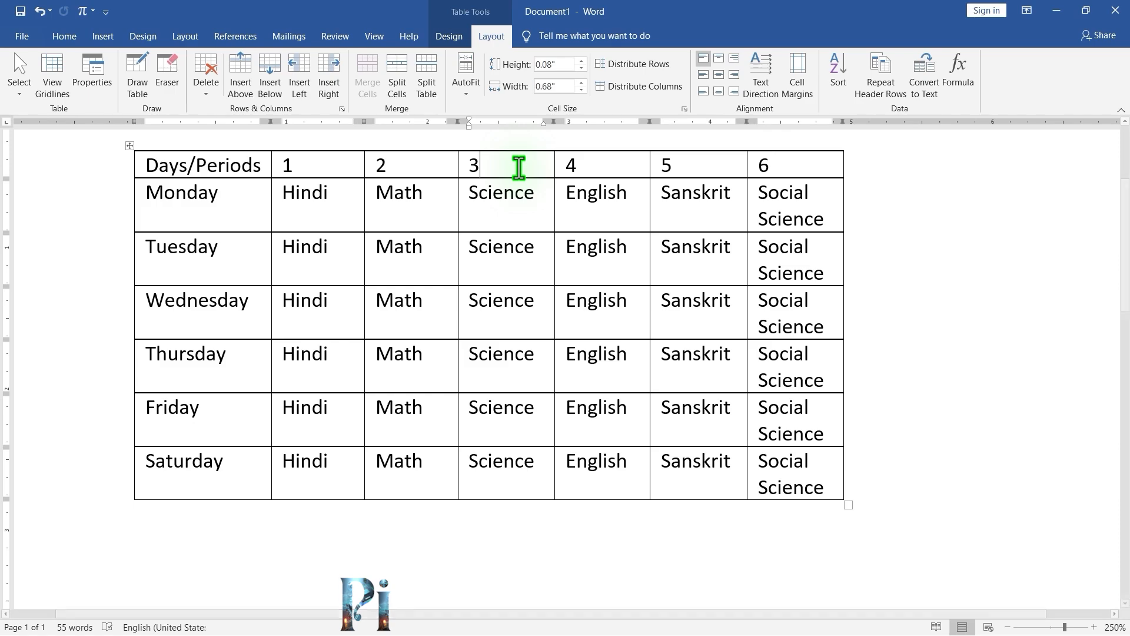
{"action": "left_click", "coordinate": [611, 172]}
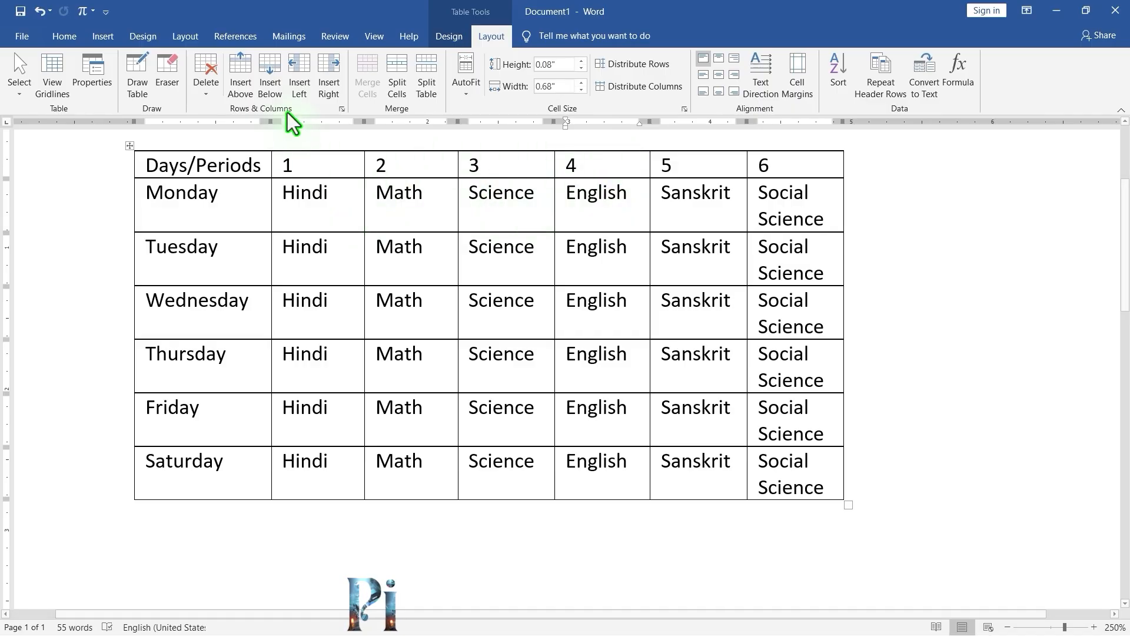
{"action": "left_click", "coordinate": [301, 75]}
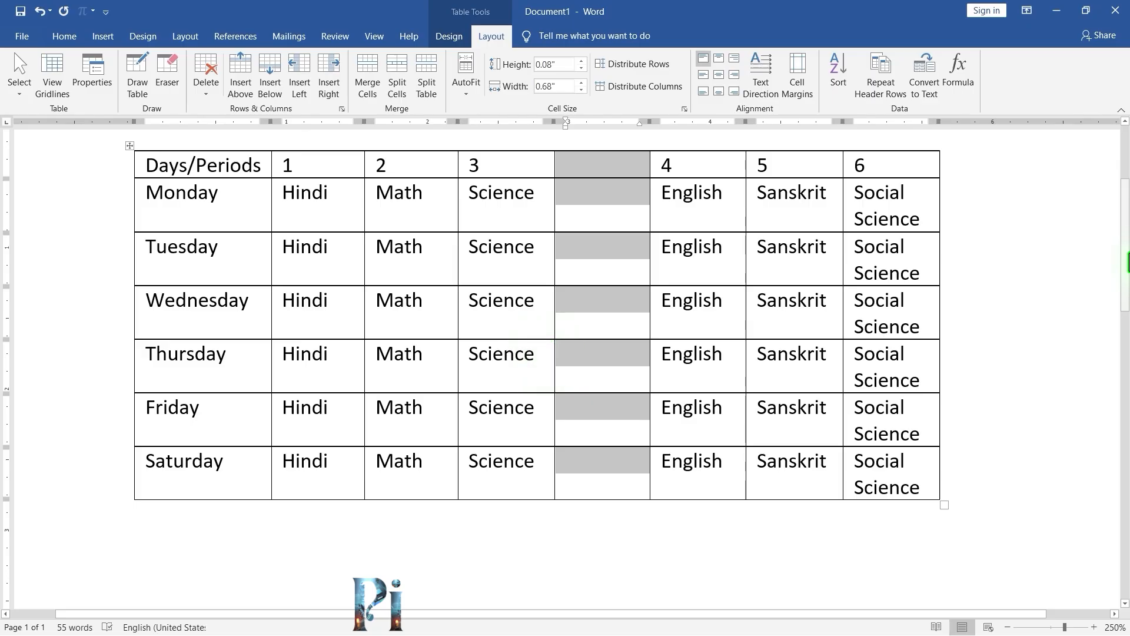
Insert a new row above the Days/Periods header row.
{"action": "scroll", "coordinate": [1127, 256], "scroll_direction": "up", "scroll_amount": 3}
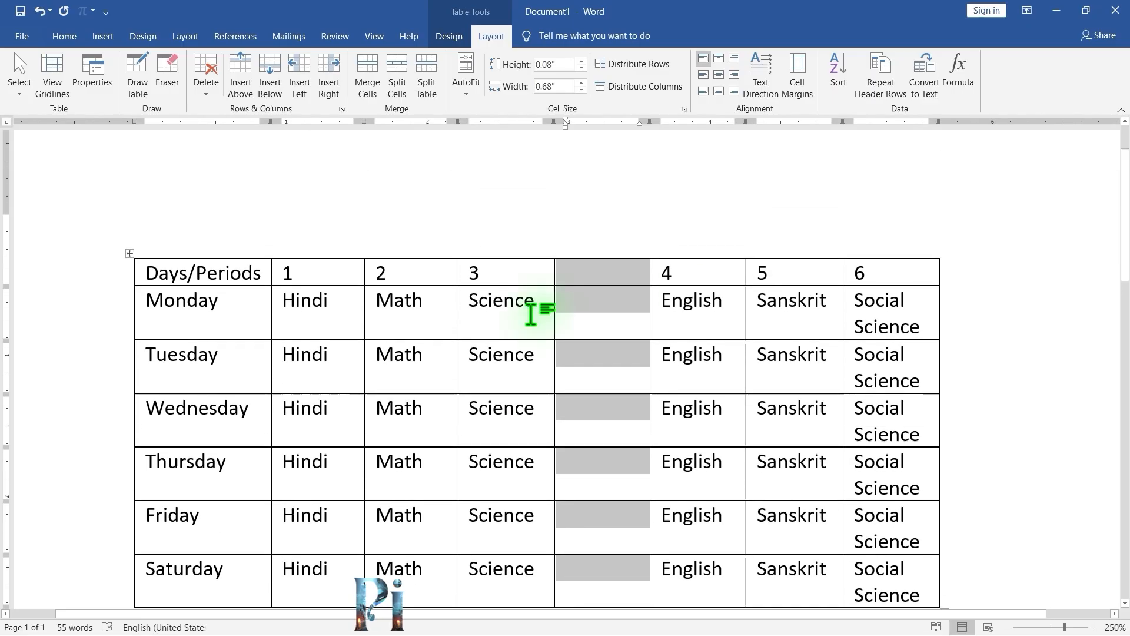
{"action": "left_click", "coordinate": [413, 273]}
{"action": "left_click", "coordinate": [496, 271]}
{"action": "left_click", "coordinate": [580, 272]}
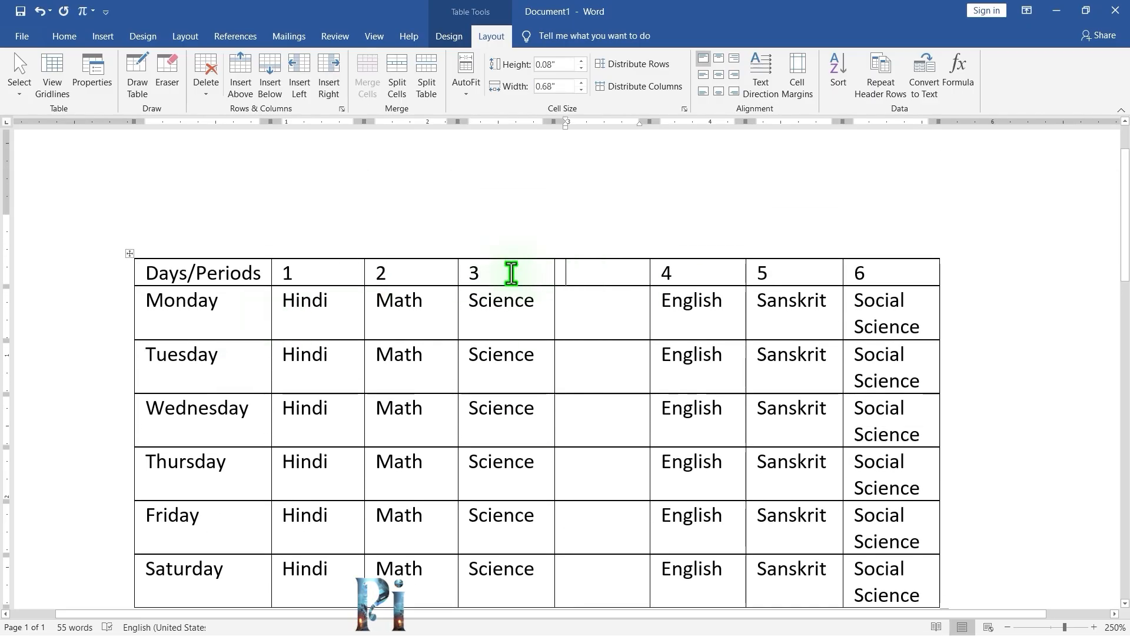
{"action": "left_click", "coordinate": [507, 273]}
{"action": "left_click", "coordinate": [432, 274]}
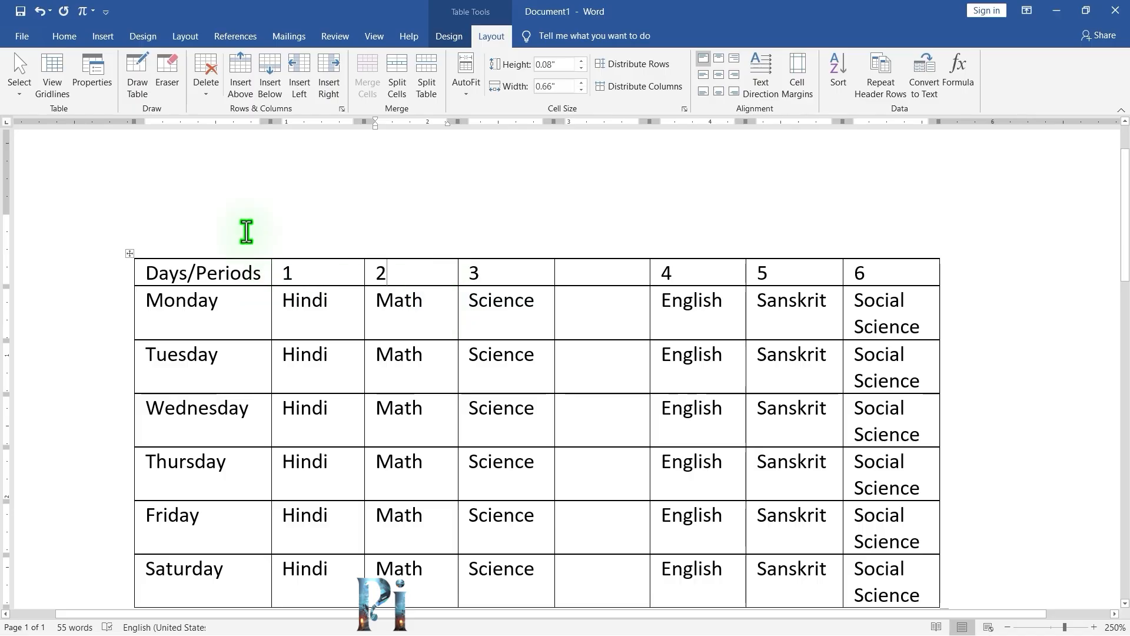
{"action": "left_click", "coordinate": [240, 73]}
{"action": "left_click", "coordinate": [512, 304]}
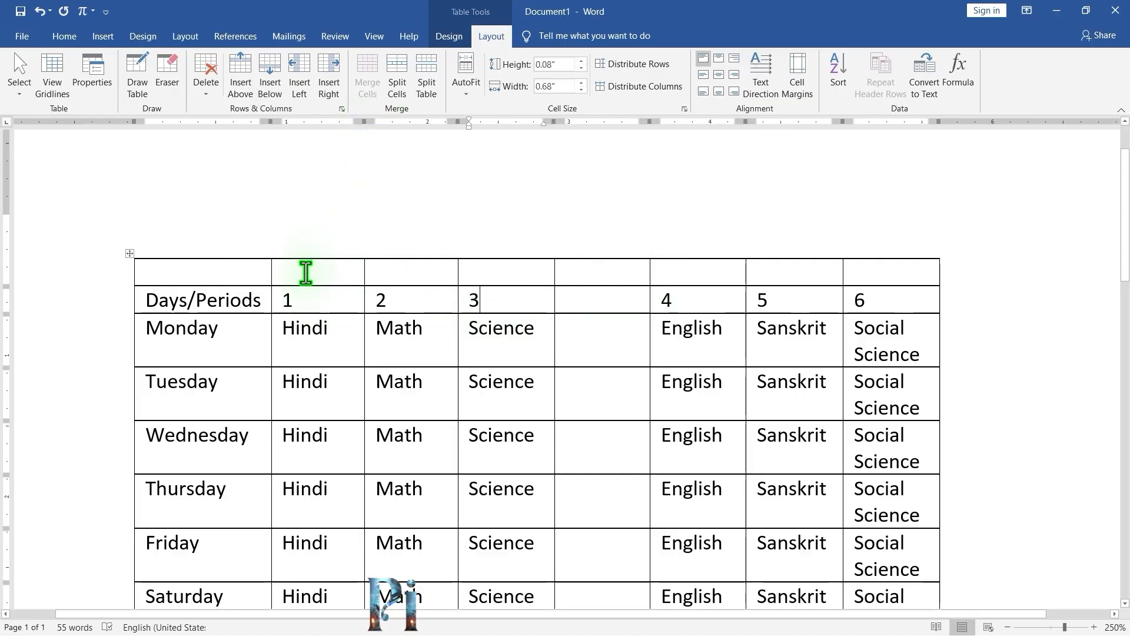
Merge all cells of the new top row into a single cell.
{"action": "left_click_drag", "start_coordinate": [274, 274], "coordinate": [868, 280]}
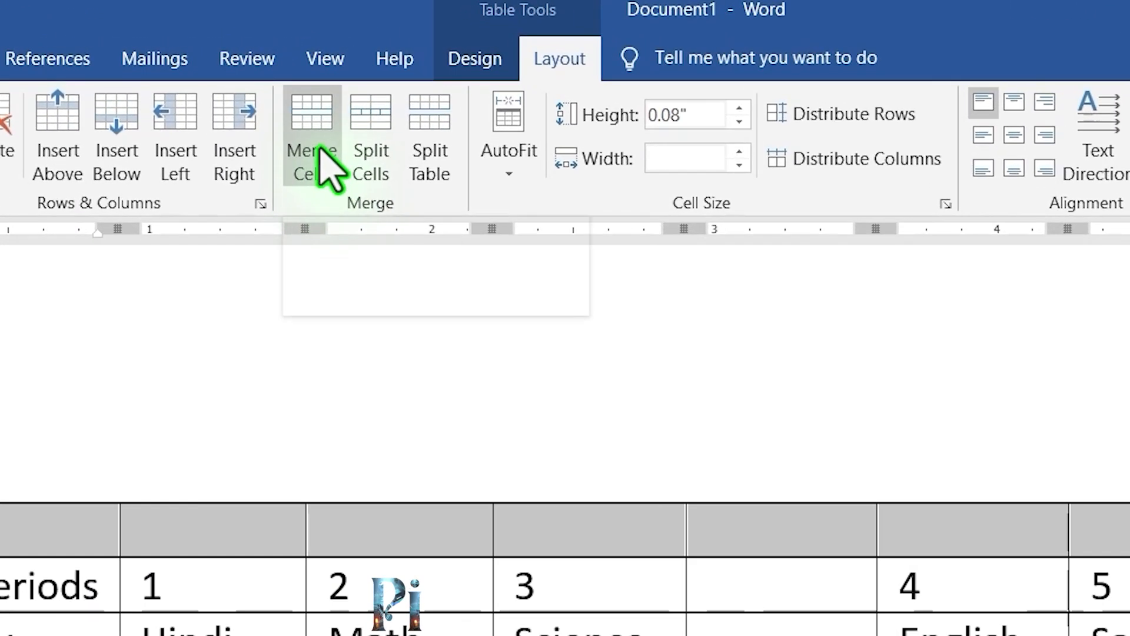
{"action": "left_click", "coordinate": [328, 148]}
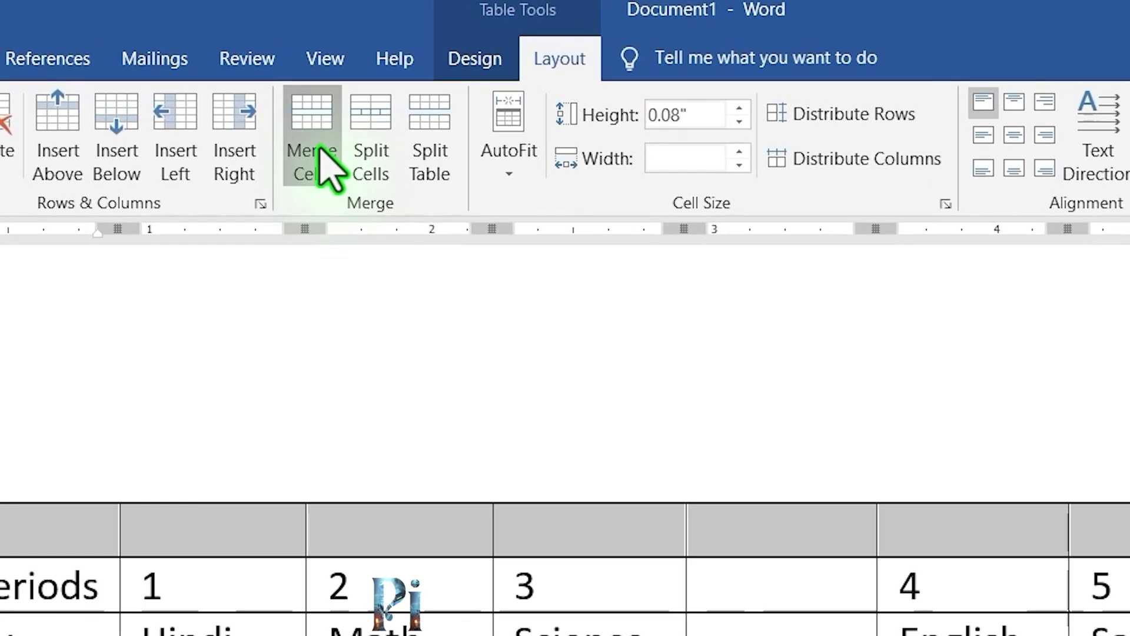
{"action": "left_click", "coordinate": [532, 544]}
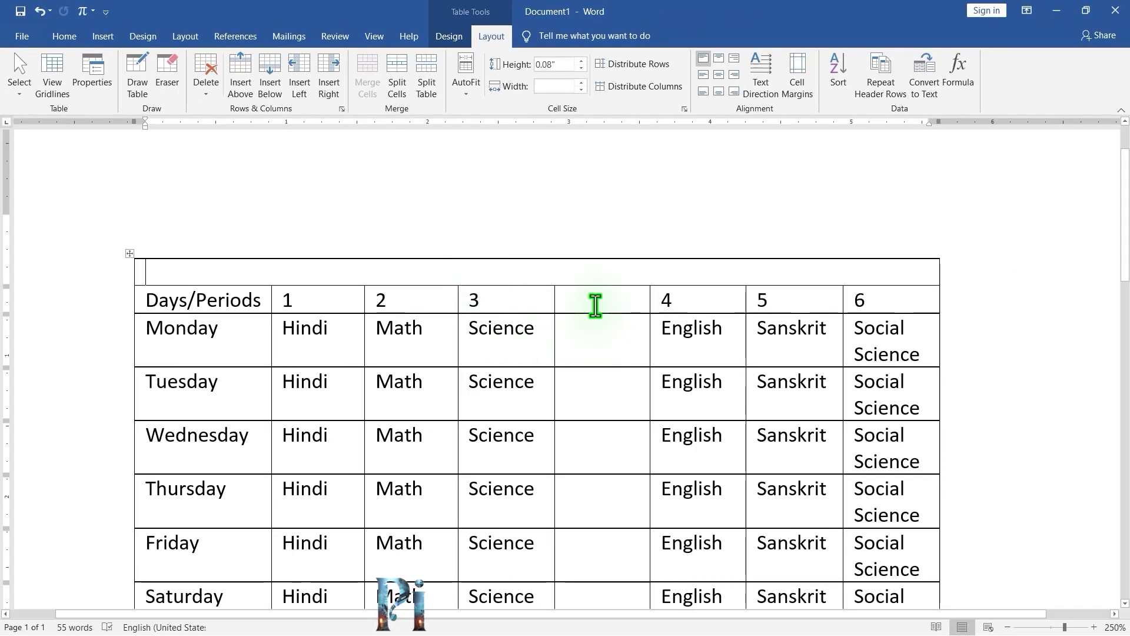
Merge the blank column's cells from the header row down to Saturday into one cell.
{"action": "scroll", "coordinate": [598, 305], "scroll_direction": "down", "scroll_amount": 1}
{"action": "left_click", "coordinate": [608, 227]}
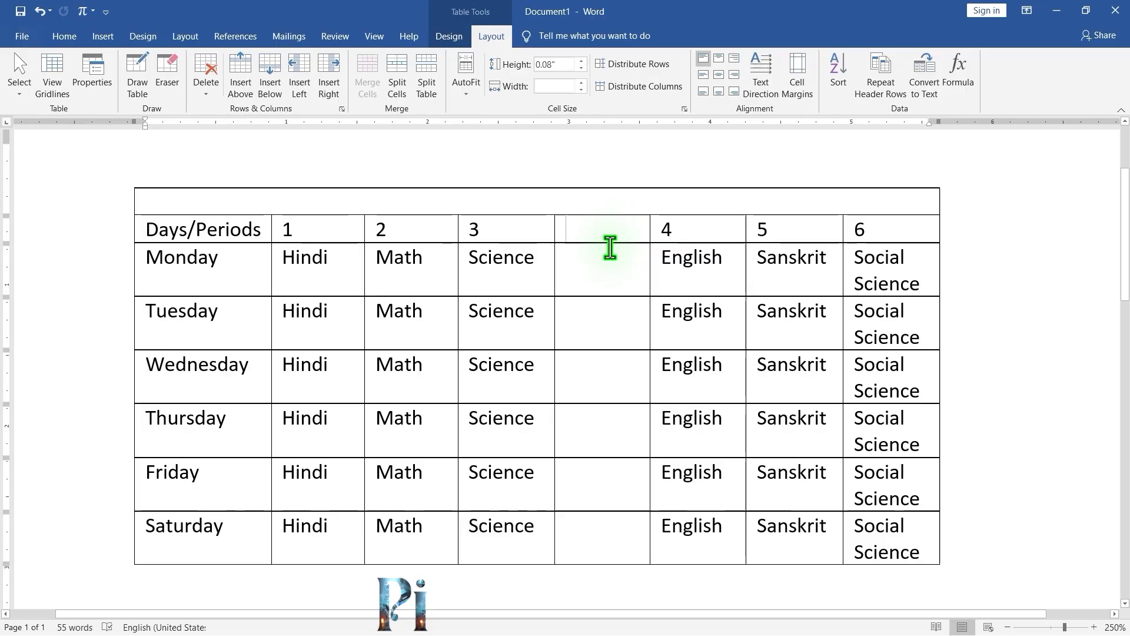
{"action": "left_click_drag", "start_coordinate": [610, 247], "coordinate": [626, 537]}
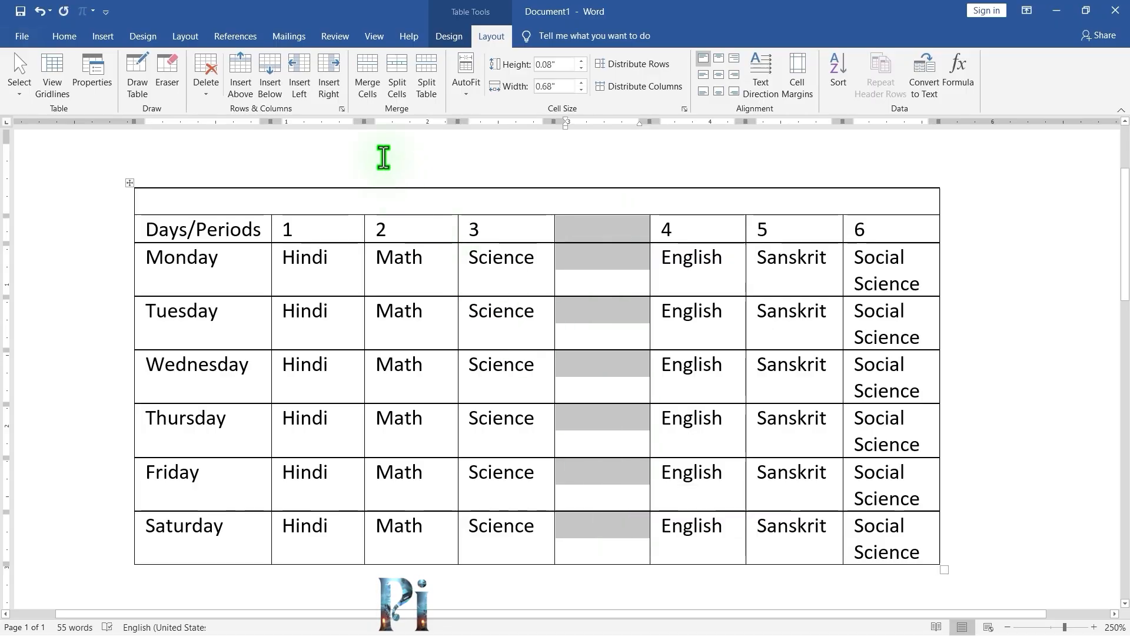
{"action": "left_click", "coordinate": [367, 75]}
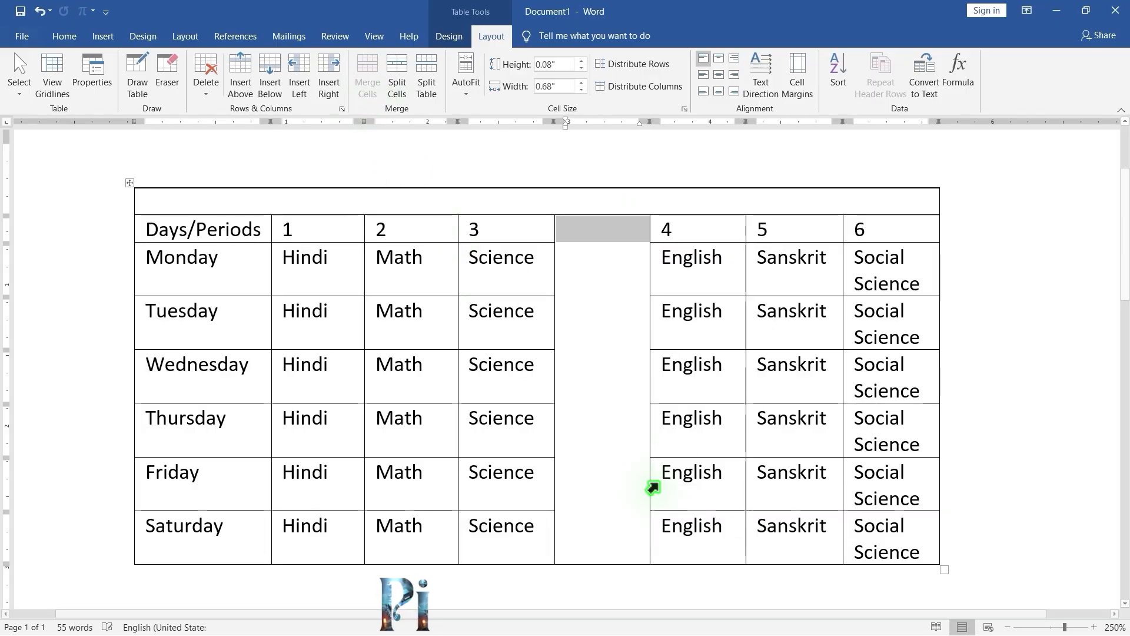
{"action": "left_click", "coordinate": [586, 377]}
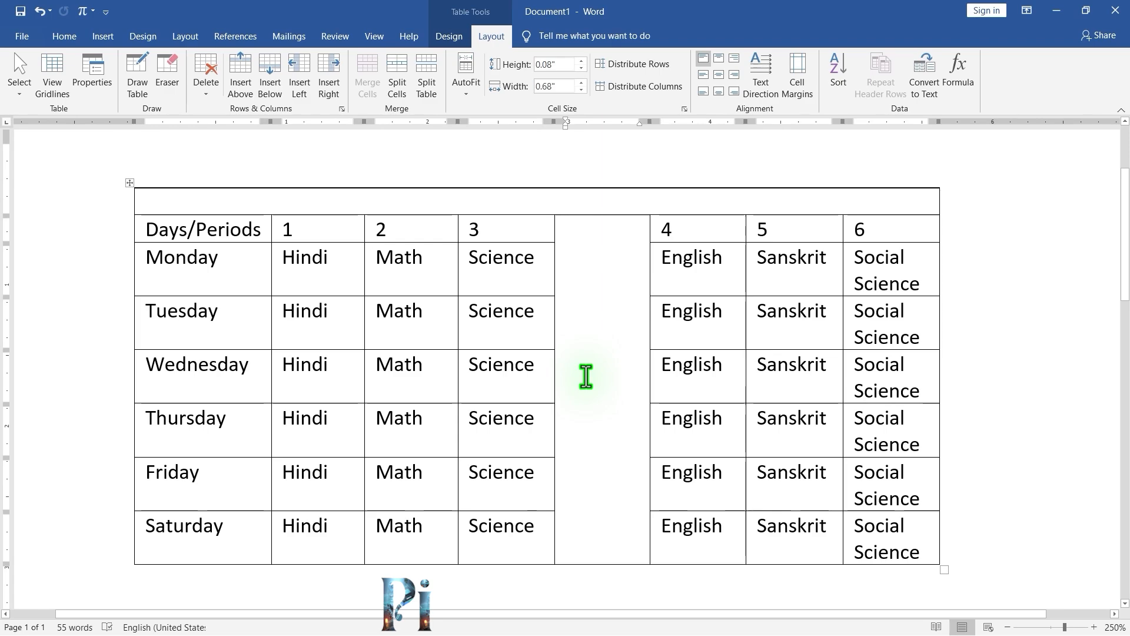
Enter the title School Time Table in the merged top row.
{"action": "left_click", "coordinate": [405, 203]}
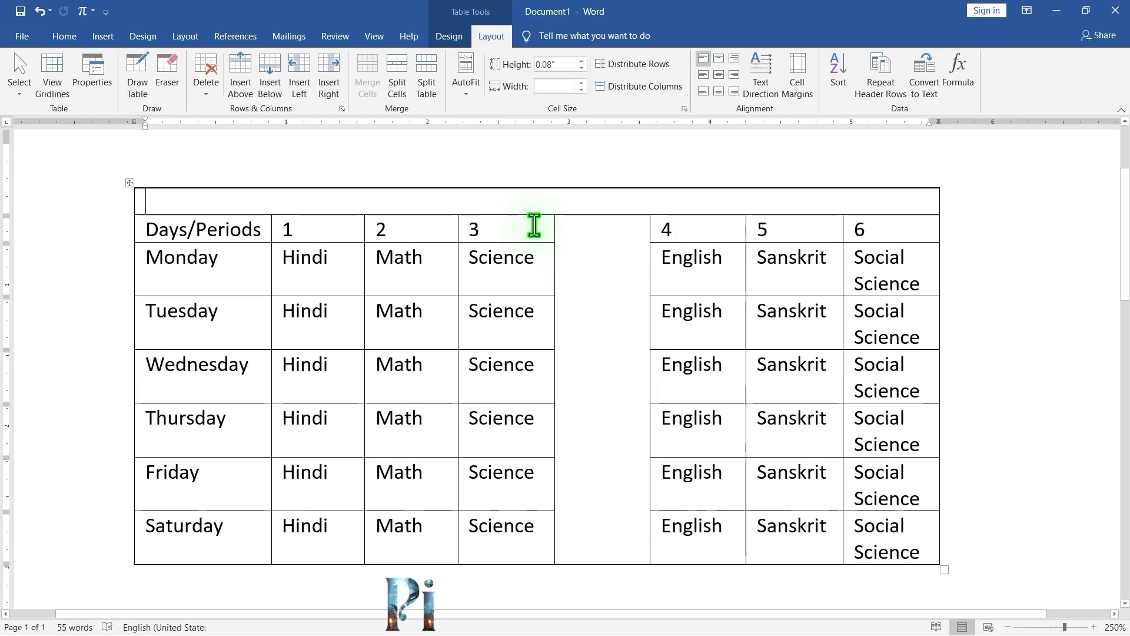
{"action": "type", "text": "School Time Ta"}
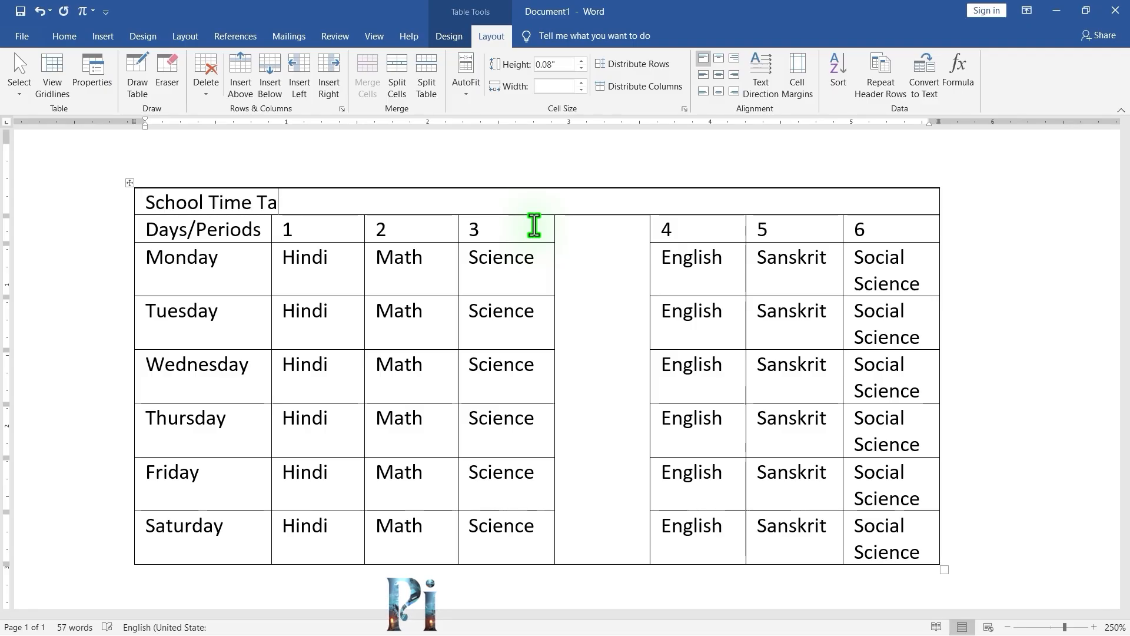
{"action": "type", "text": "ble"}
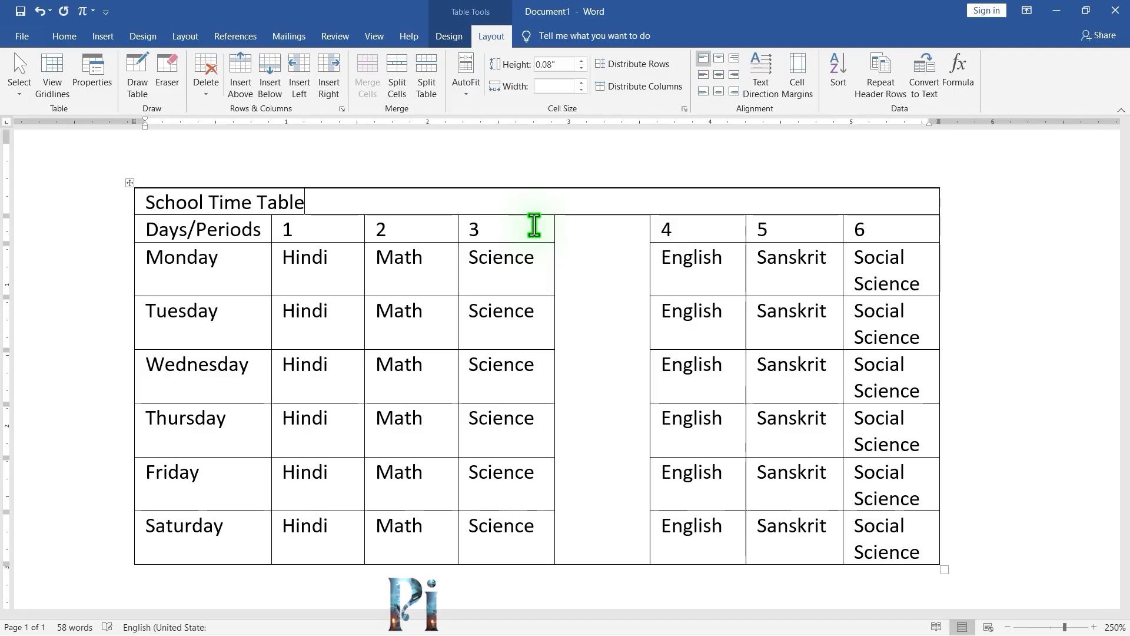
Enter LUNCH in the merged blank column, one letter per line.
{"action": "left_click", "coordinate": [594, 259]}
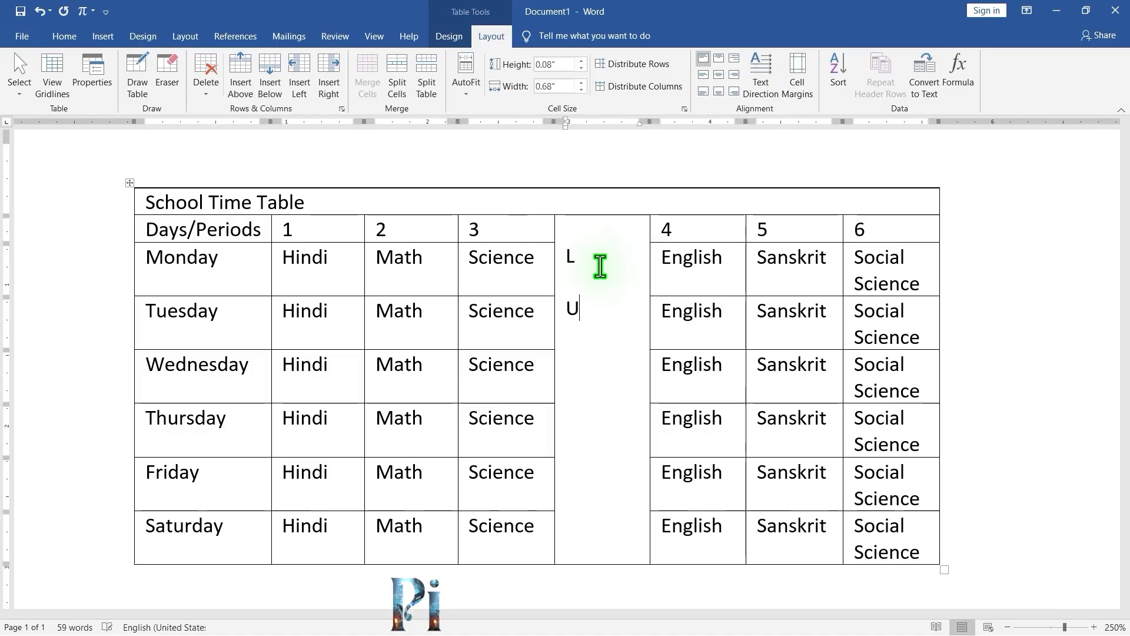
{"action": "type", "text": "L"}
{"action": "key", "text": "Return"}
{"action": "type", "text": "U"}
{"action": "key", "text": "Return"}
{"action": "type", "text": "N"}
{"action": "key", "text": "Return"}
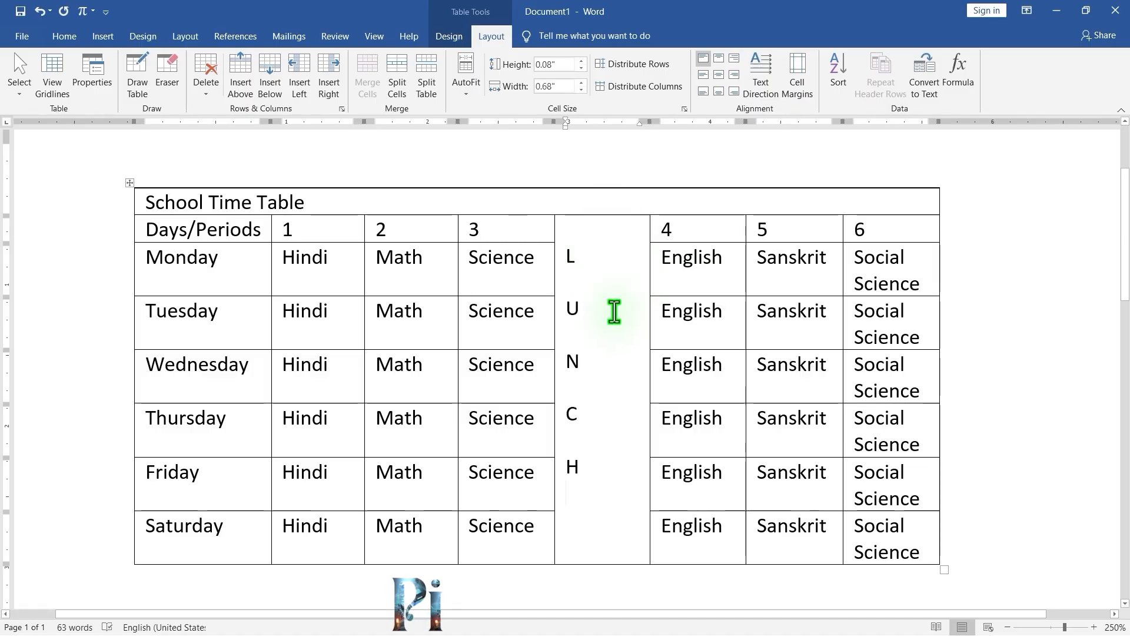
Align the School Time Table title to the top center of its cell.
{"action": "left_click", "coordinate": [348, 202]}
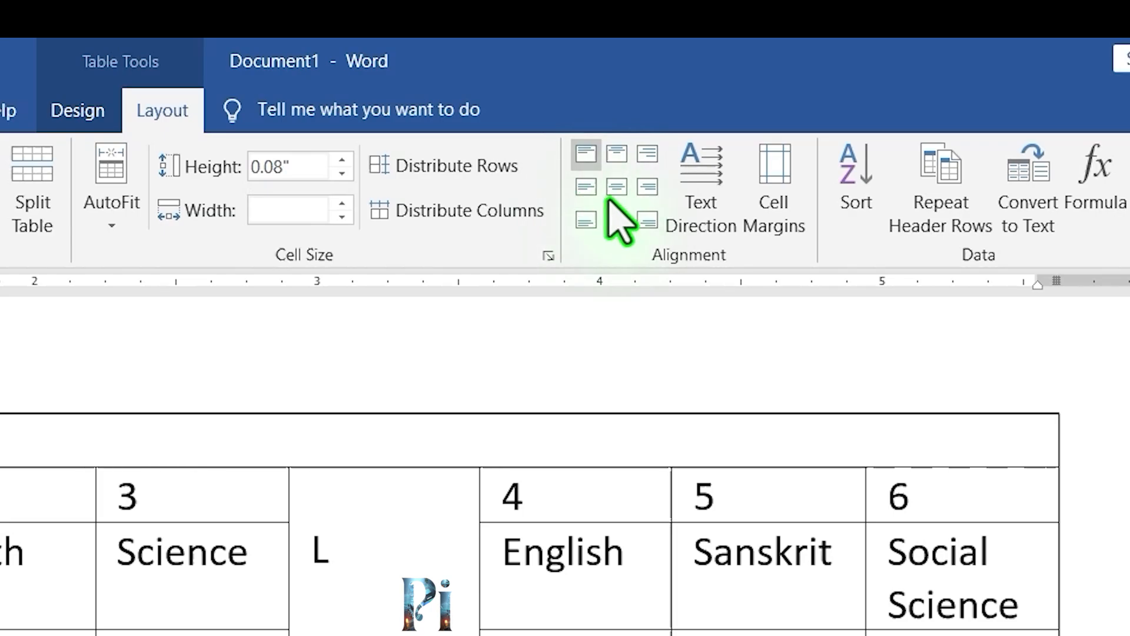
{"action": "left_click", "coordinate": [617, 154]}
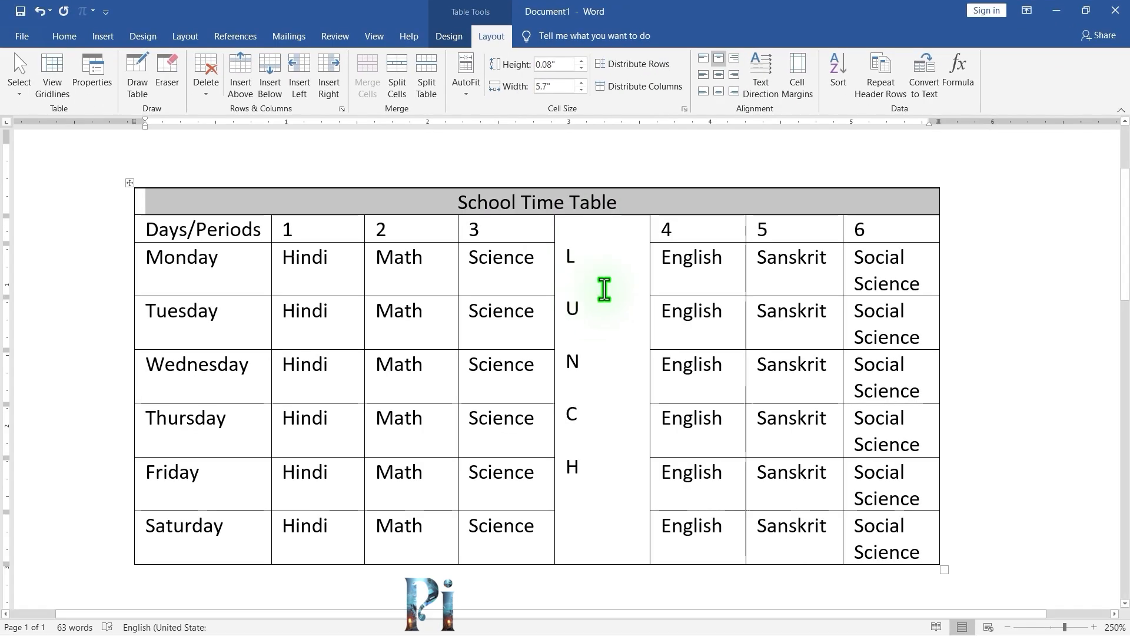
{"action": "left_click", "coordinate": [604, 289]}
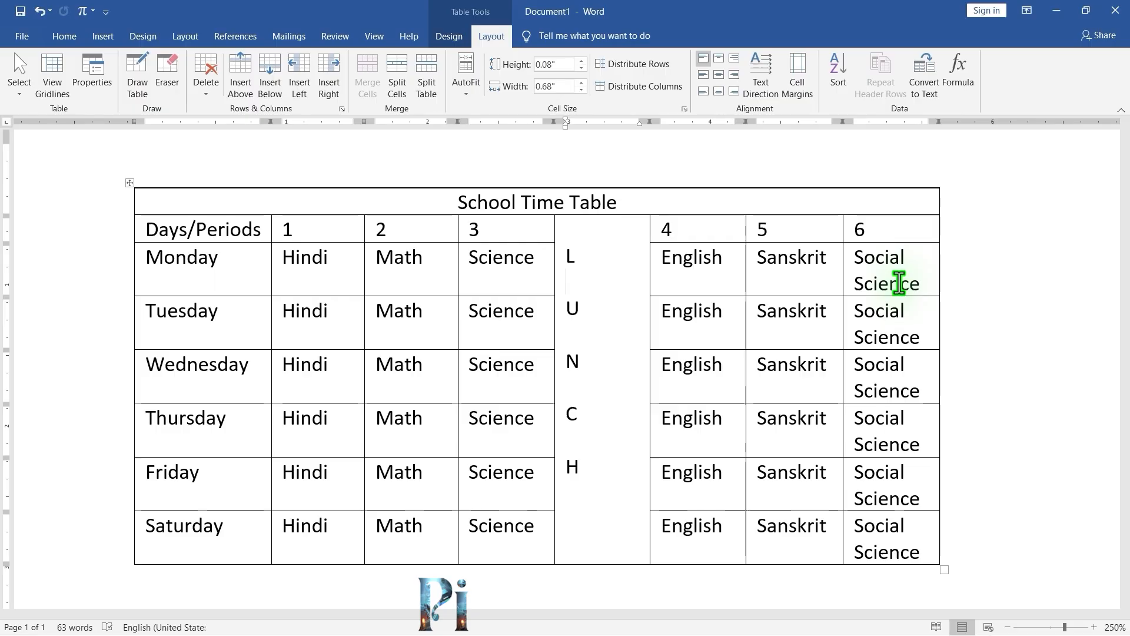
{"action": "left_click", "coordinate": [891, 257]}
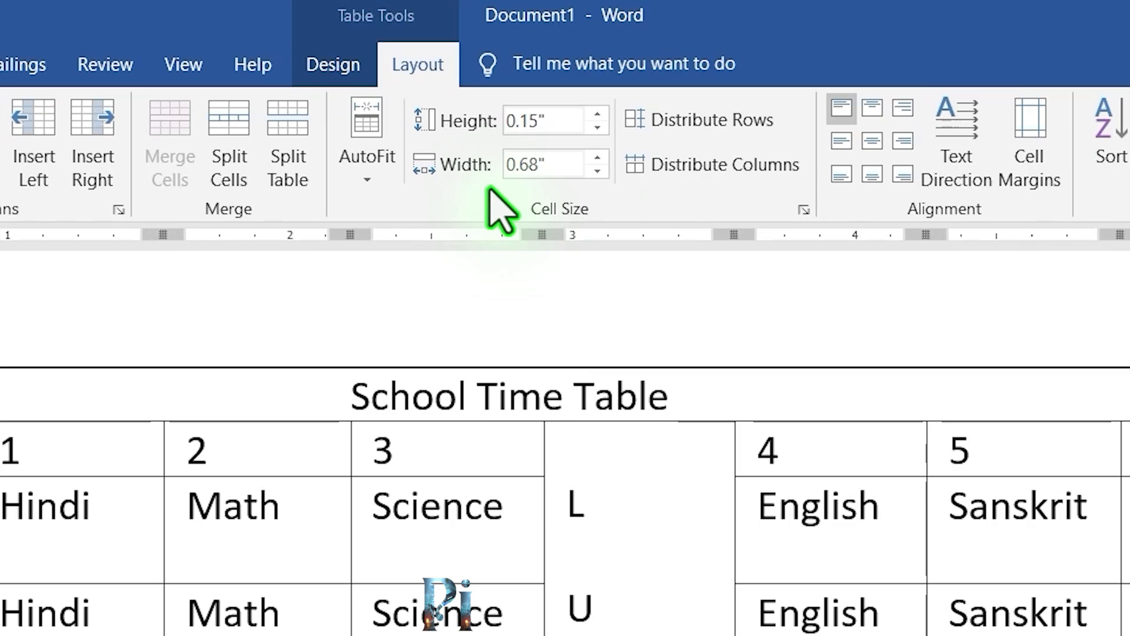
Set the selected cell's width to 1.1 inches.
{"action": "left_click", "coordinate": [598, 159]}
{"action": "left_click", "coordinate": [597, 159]}
{"action": "left_click", "coordinate": [598, 159]}
{"action": "left_click", "coordinate": [597, 159]}
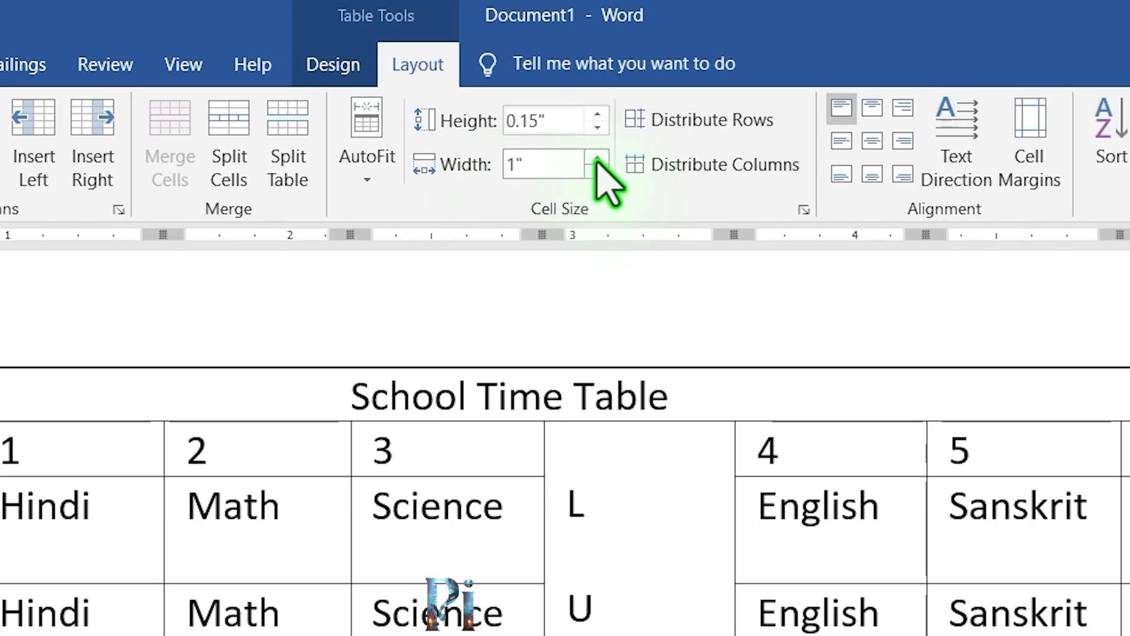
{"action": "left_click", "coordinate": [597, 159]}
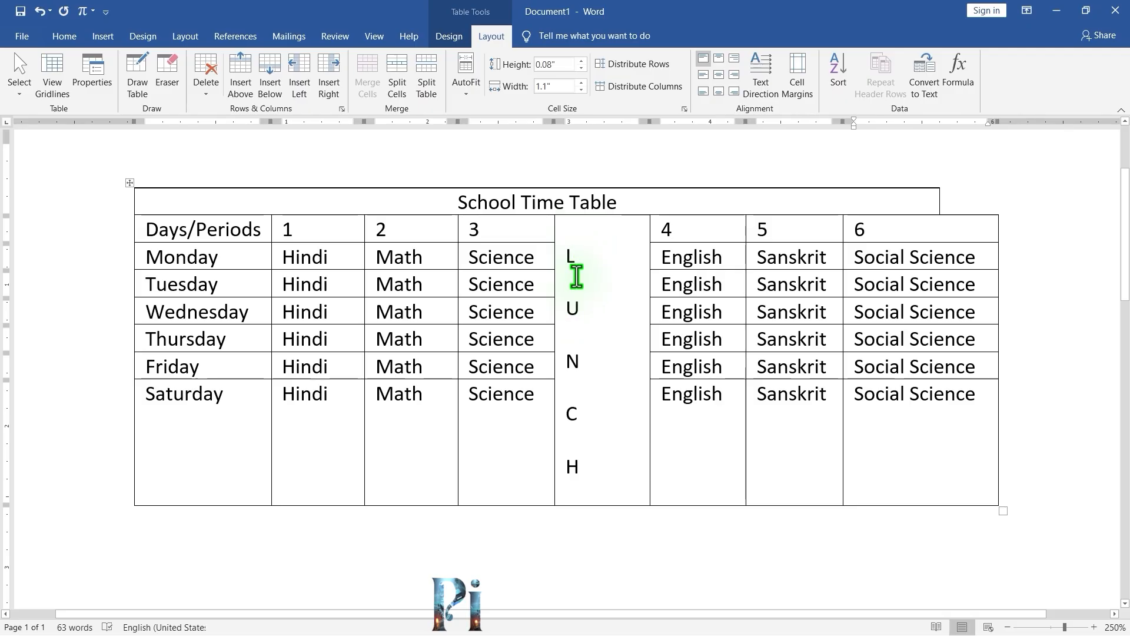
Remove the blank lines between the LUNCH letters so they stack directly under each other.
{"action": "left_click", "coordinate": [623, 246]}
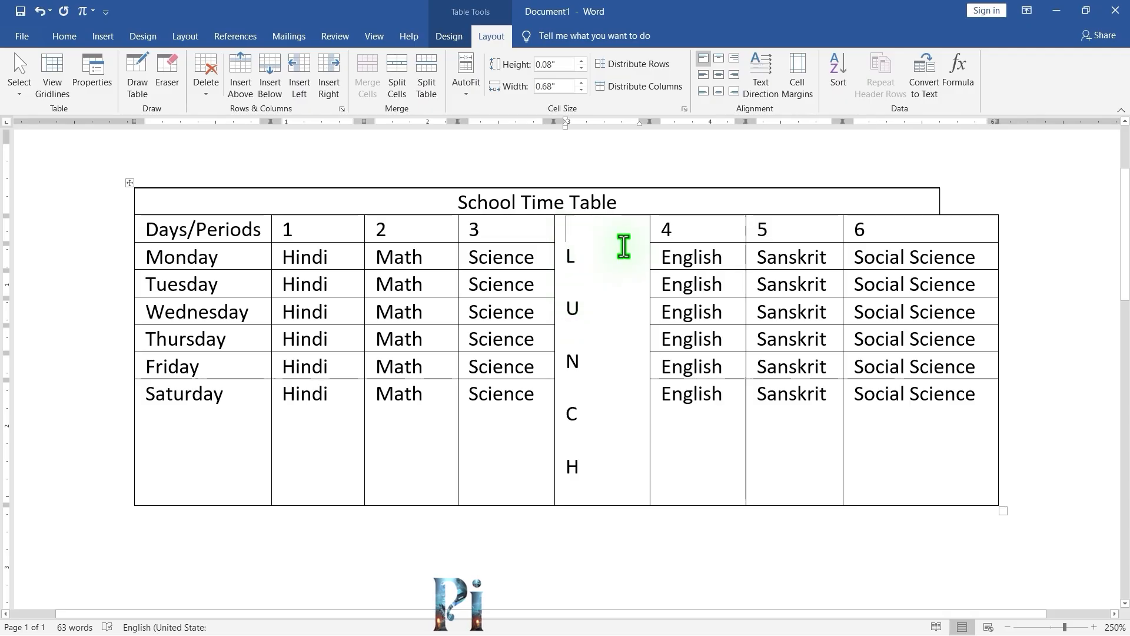
{"action": "key", "text": "Delete"}
{"action": "key", "text": "Delete"}
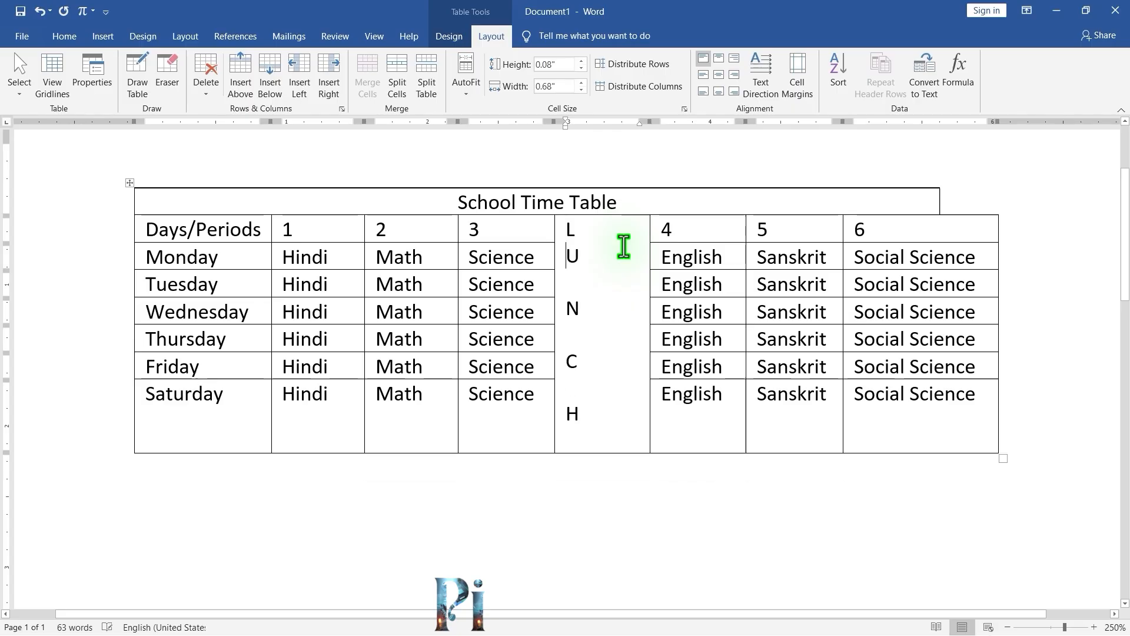
{"action": "key", "text": "Down"}
{"action": "key", "text": "Delete"}
{"action": "key", "text": "Delete"}
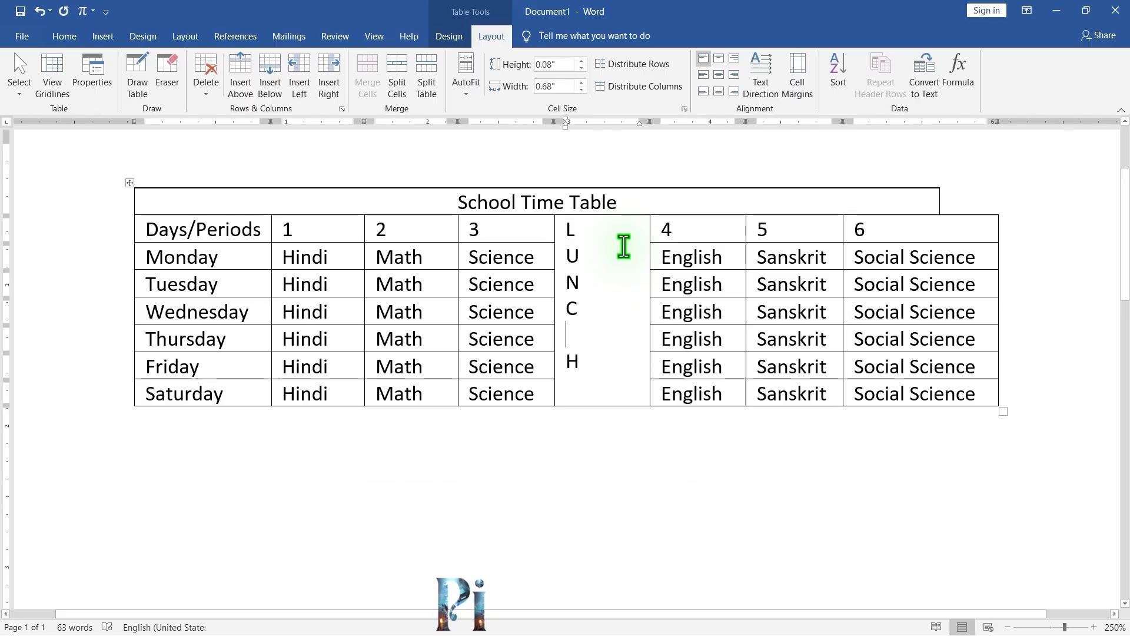
{"action": "key", "text": "Delete"}
{"action": "key", "text": "Down"}
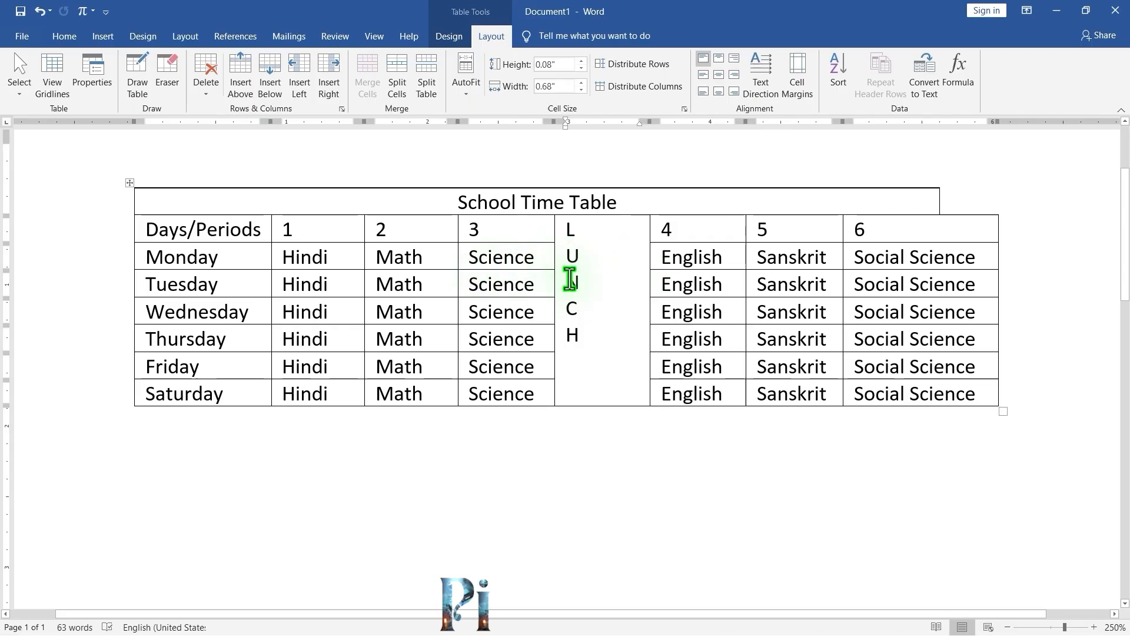
Narrow the LUNCH column to a width of 0.3 inches.
{"action": "left_click", "coordinate": [580, 93]}
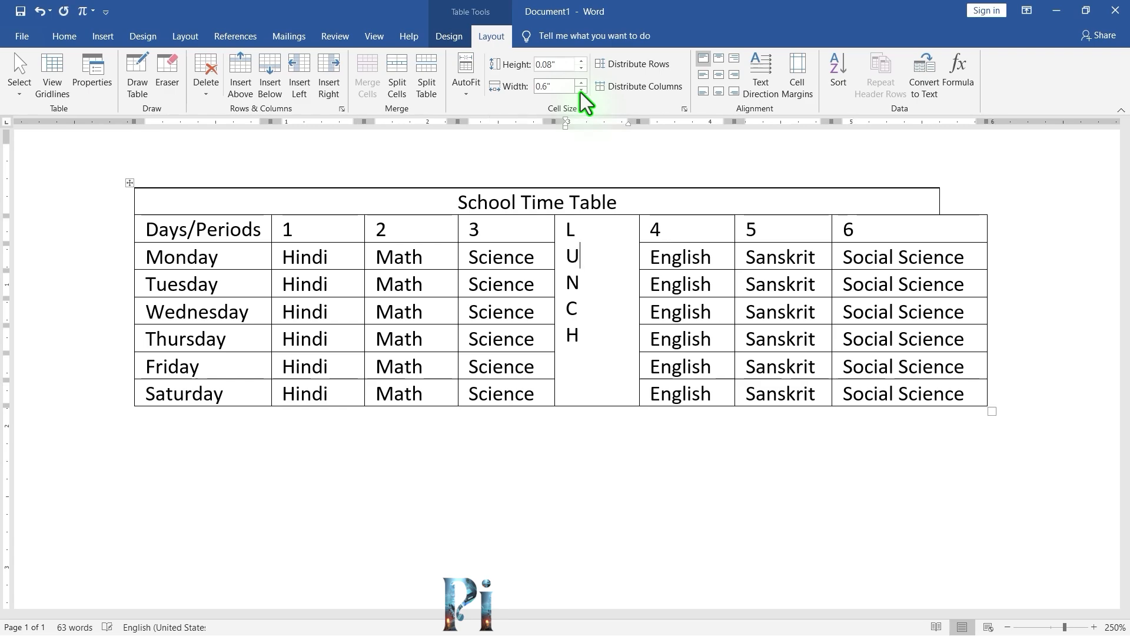
{"action": "left_click", "coordinate": [581, 93]}
{"action": "left_click", "coordinate": [581, 93]}
{"action": "left_click", "coordinate": [581, 90]}
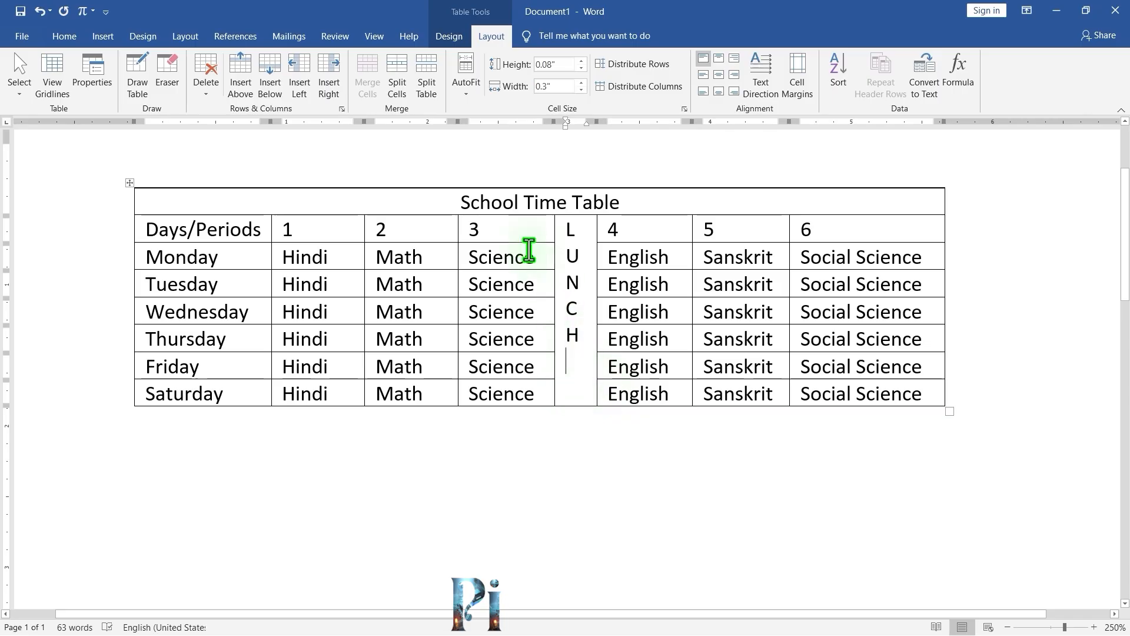
Apply a blue Grid Table style to the timetable.
{"action": "left_click", "coordinate": [449, 36]}
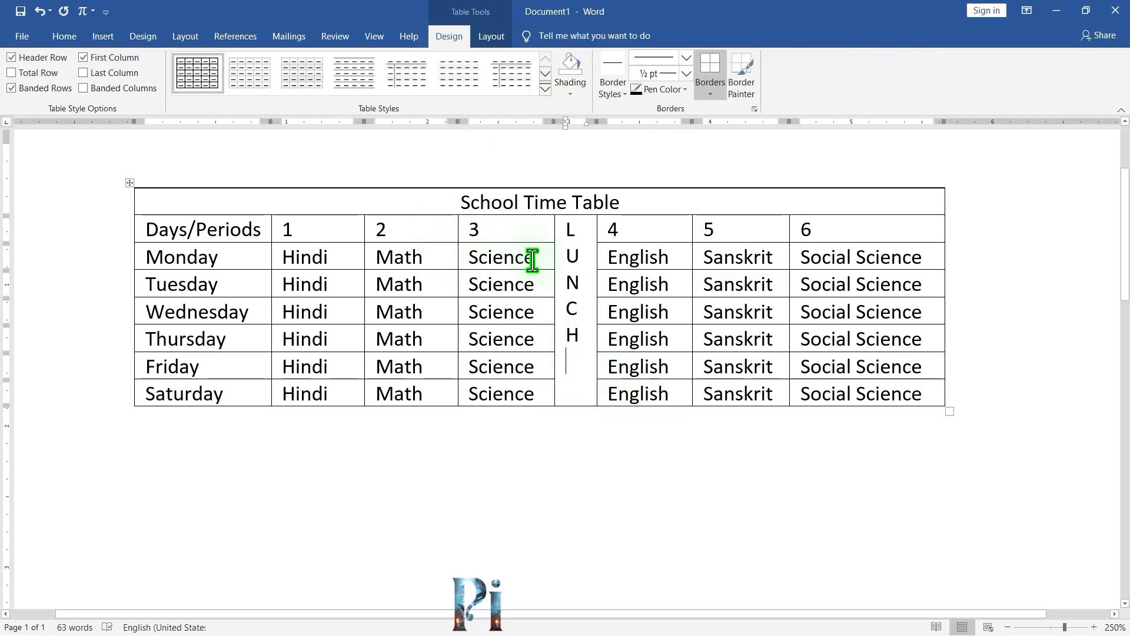
{"action": "left_click", "coordinate": [544, 92]}
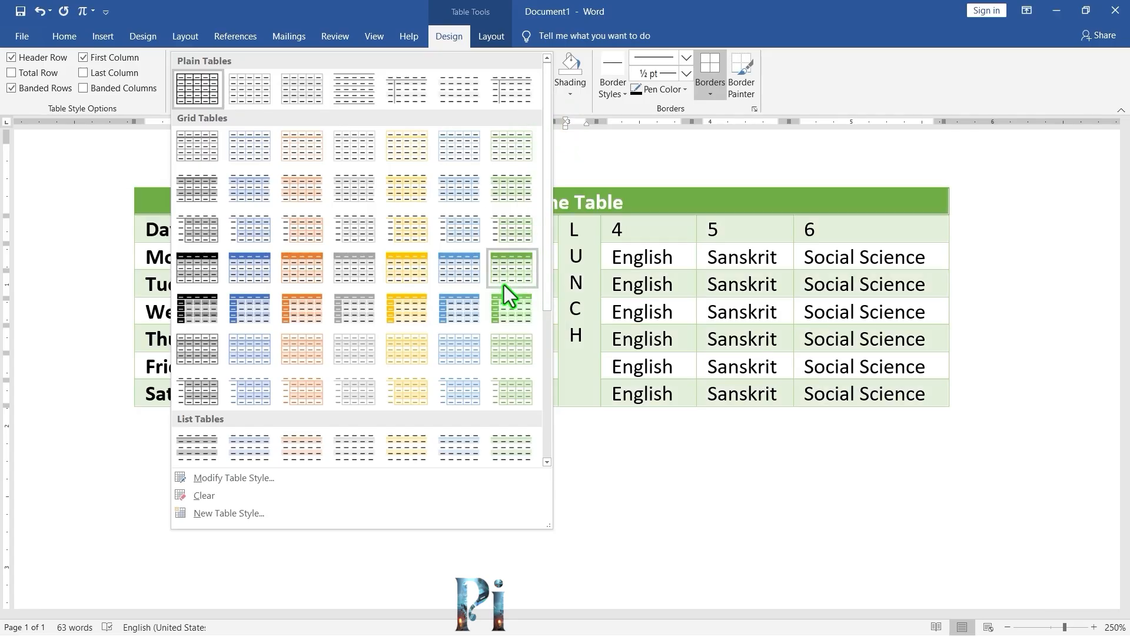
{"action": "left_click", "coordinate": [460, 312]}
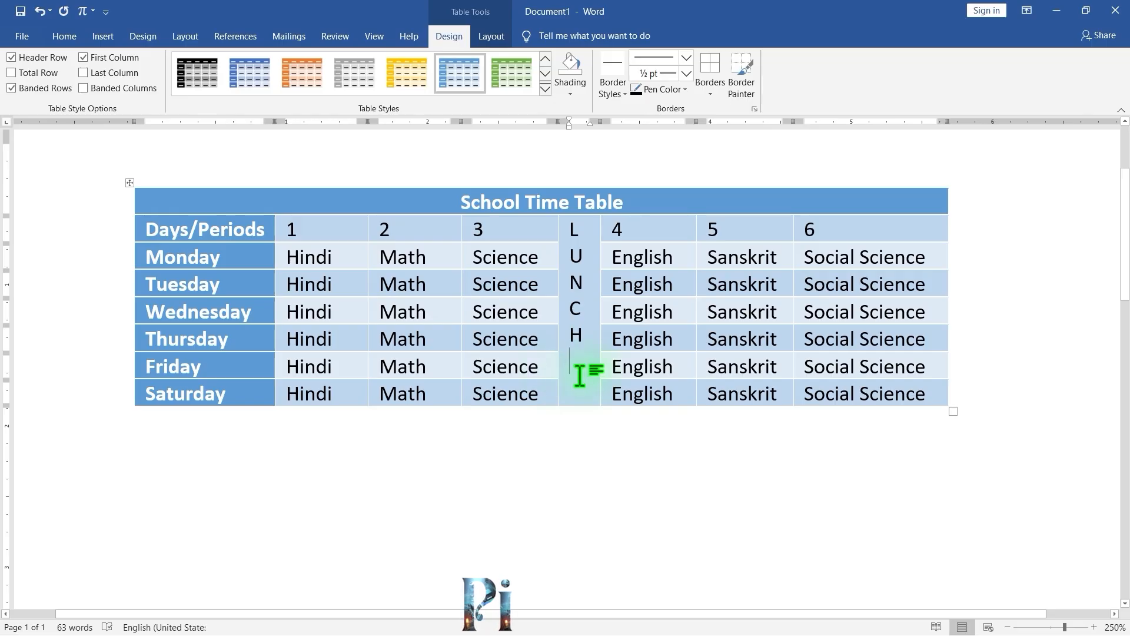
Select the whole timetable and change its font to Kokila.
{"action": "left_click", "coordinate": [129, 183]}
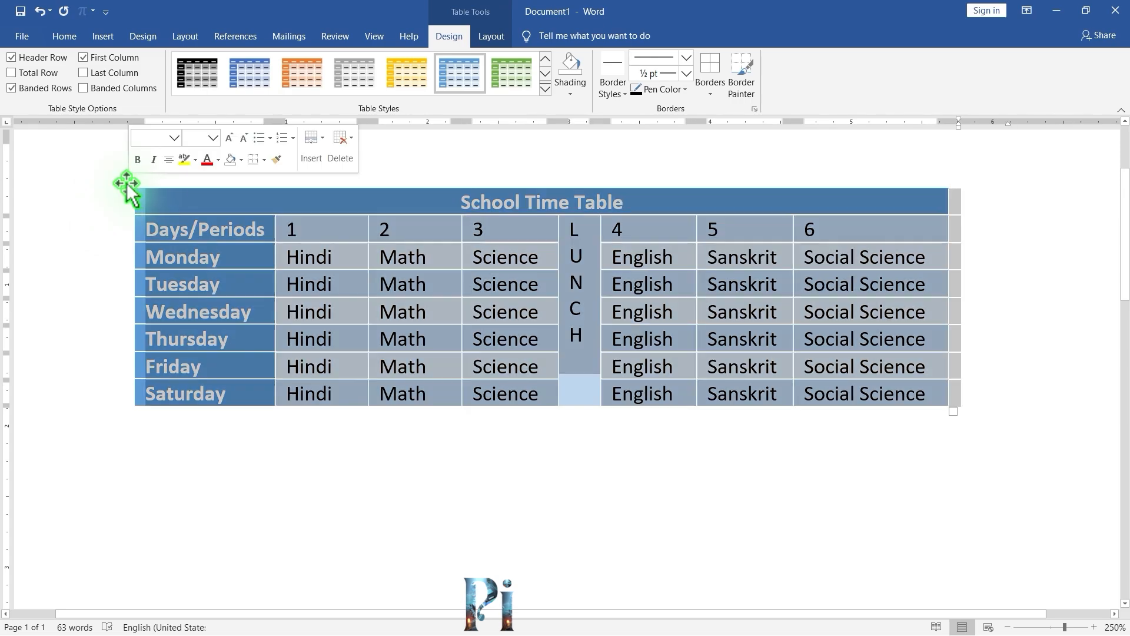
{"action": "left_click", "coordinate": [65, 38]}
{"action": "left_click", "coordinate": [179, 64]}
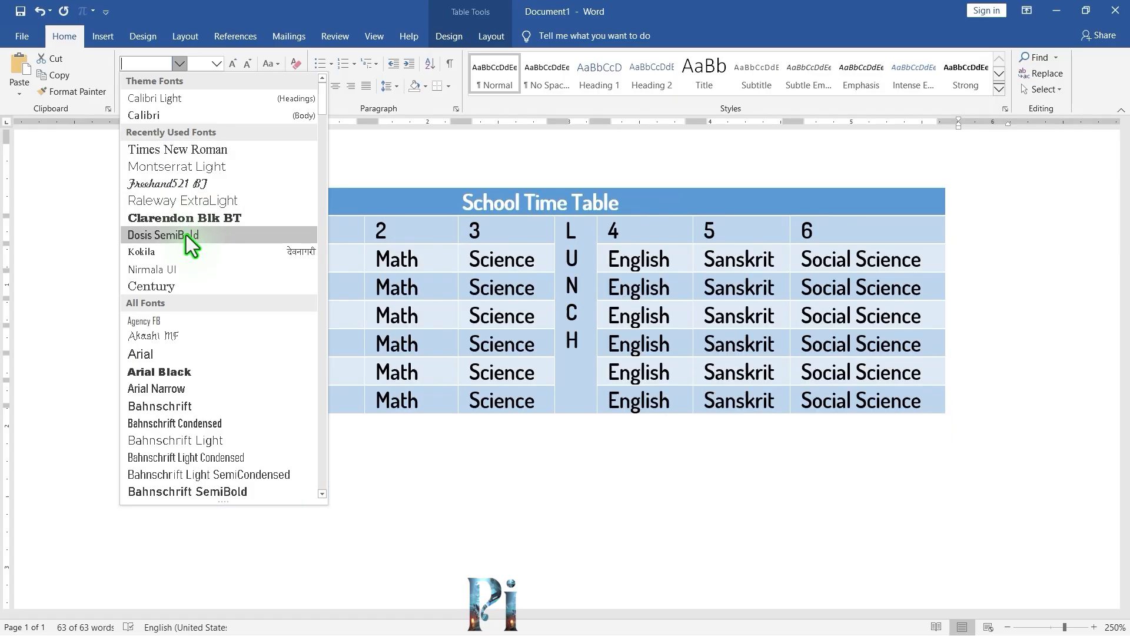
{"action": "left_click", "coordinate": [191, 257]}
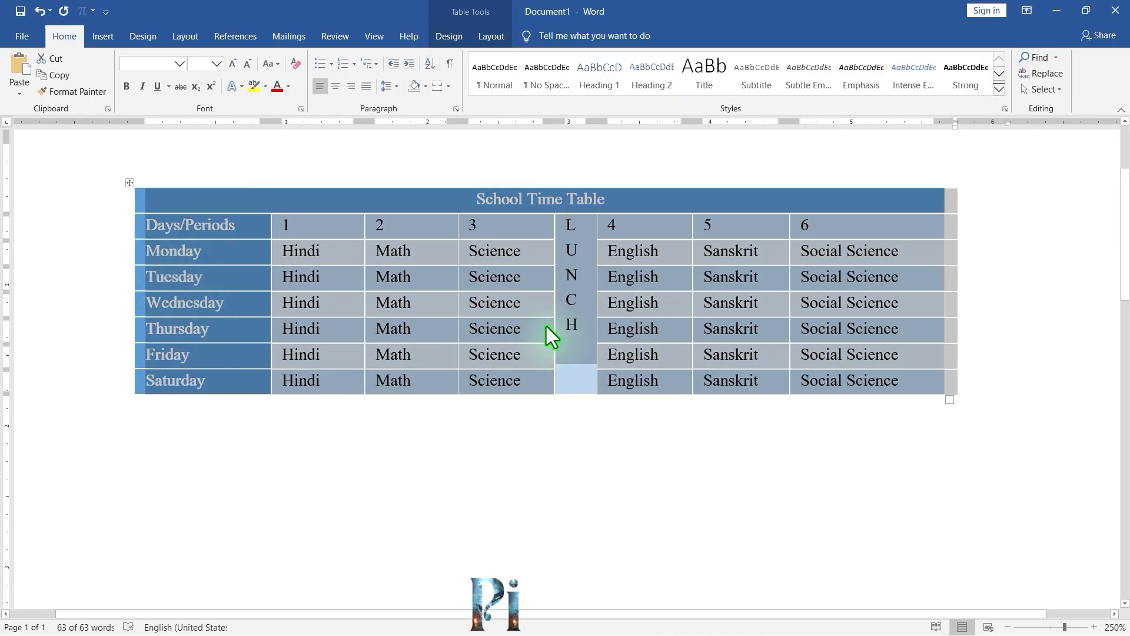
{"action": "left_click", "coordinate": [571, 351]}
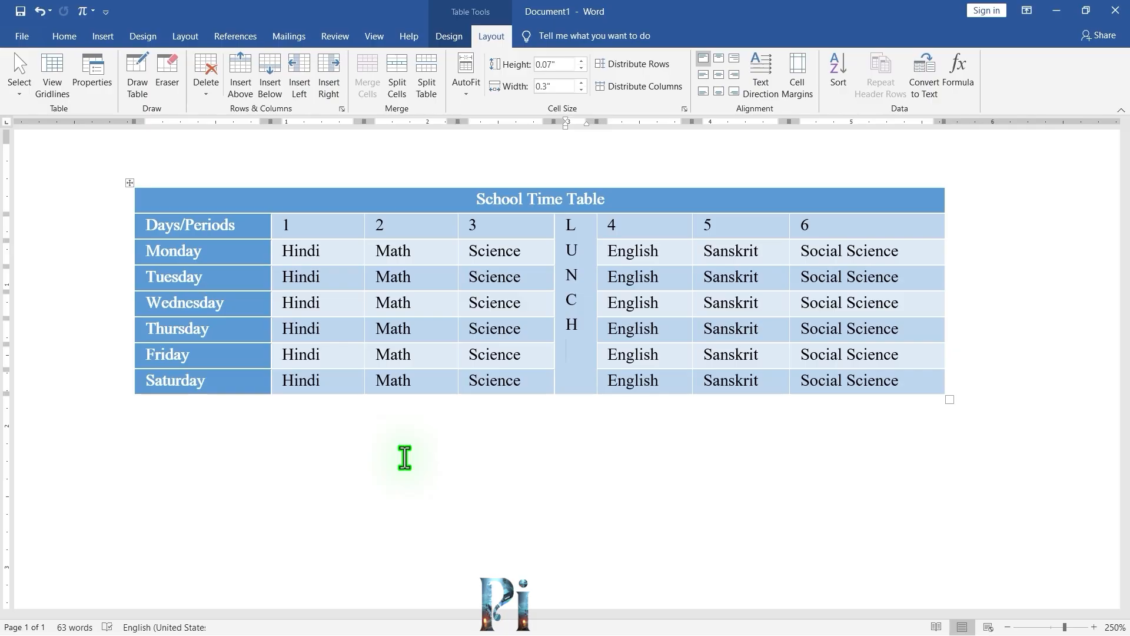
Insert a new 2 by 2 table below the timetable.
{"action": "left_click", "coordinate": [298, 450]}
{"action": "key", "text": "alt+n"}
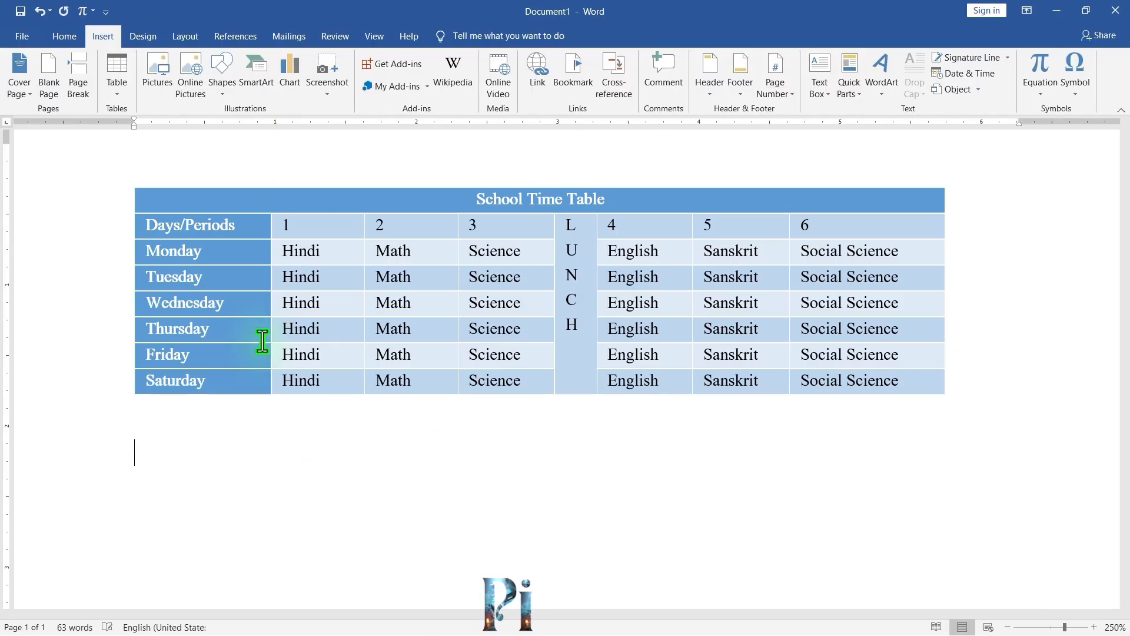
{"action": "left_click", "coordinate": [118, 88]}
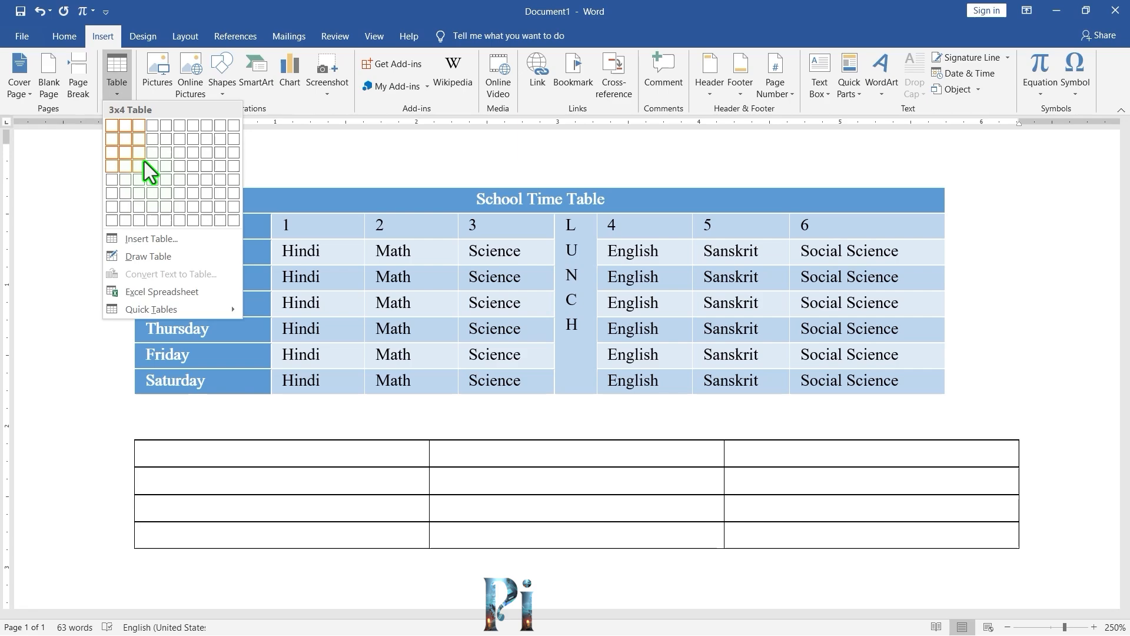
{"action": "left_click", "coordinate": [125, 139]}
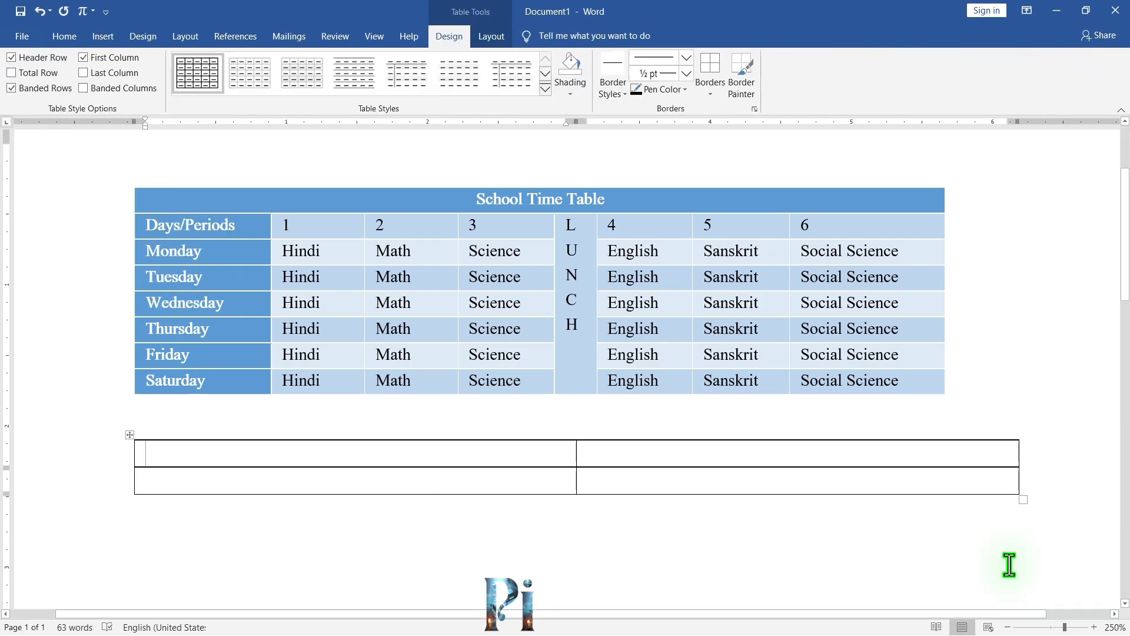
Resize the new table from its corner handle, making it narrower with taller rows.
{"action": "left_click", "coordinate": [1022, 500]}
{"action": "left_click_drag", "start_coordinate": [1020, 509], "coordinate": [739, 600]}
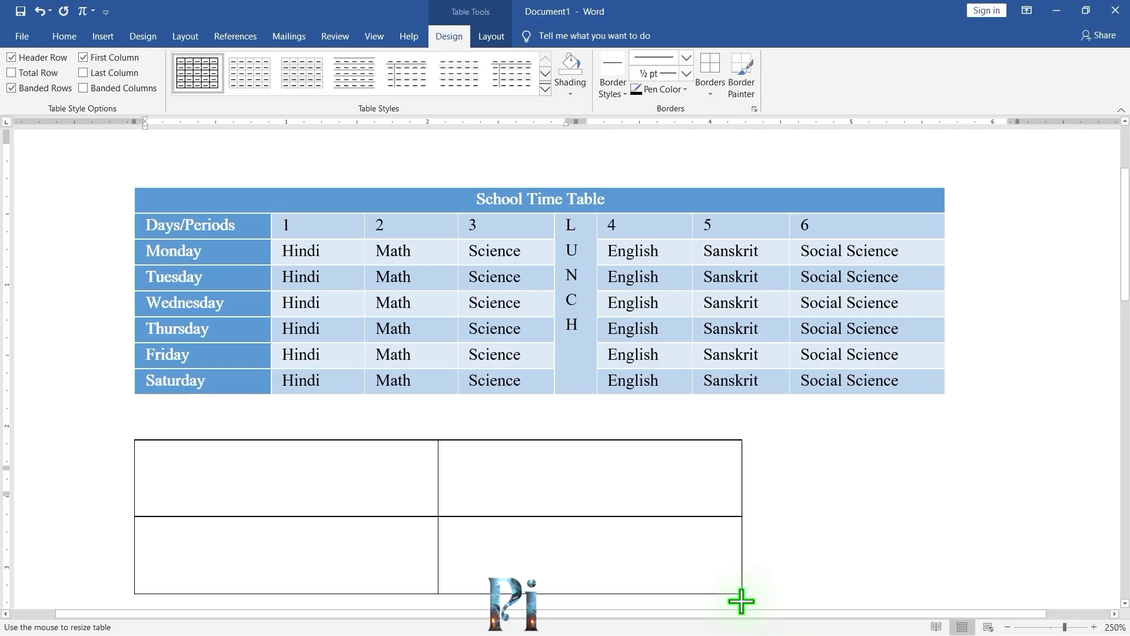
Split the new table's top-right cell into 3 columns and 2 rows.
{"action": "scroll", "coordinate": [784, 551], "scroll_direction": "down", "scroll_amount": 3}
{"action": "scroll", "coordinate": [643, 497], "scroll_direction": "up", "scroll_amount": 2}
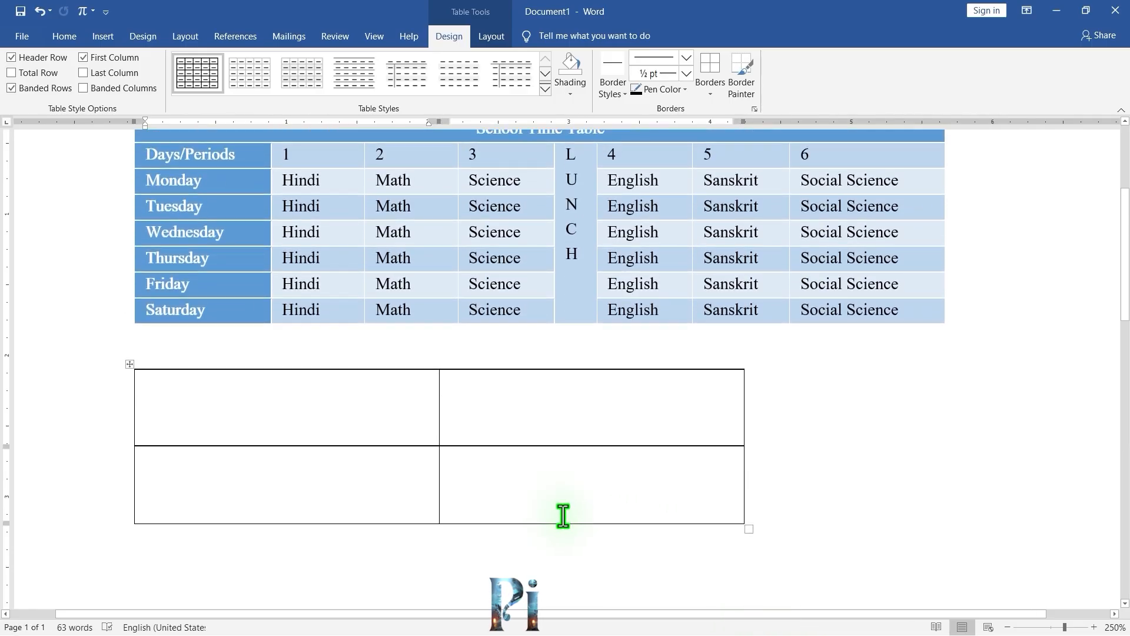
{"action": "left_click", "coordinate": [493, 37]}
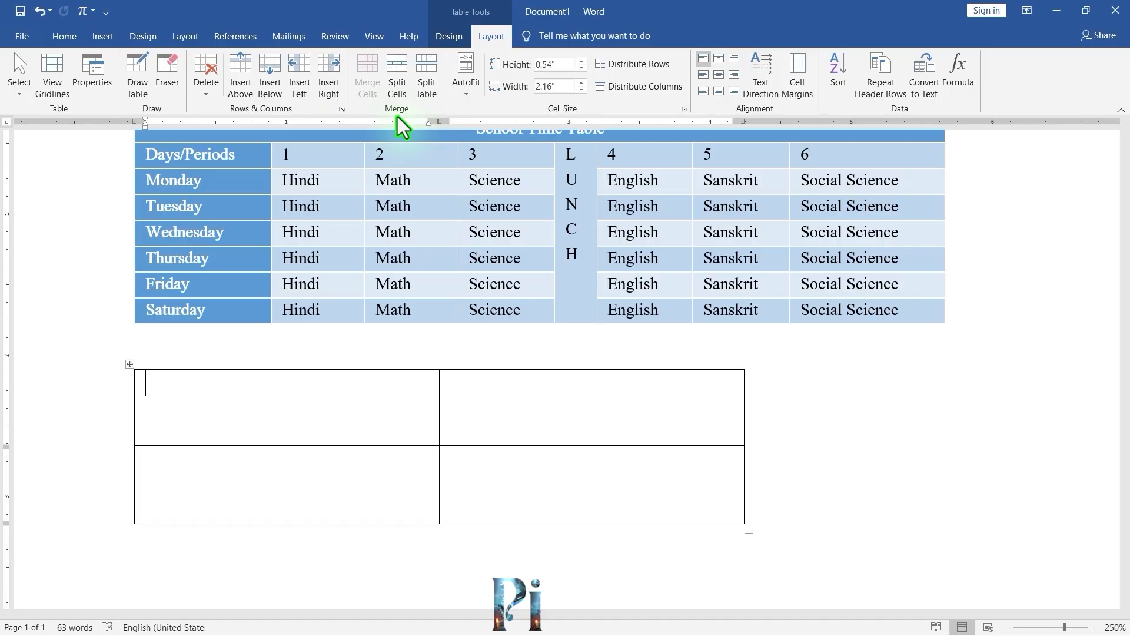
{"action": "left_click", "coordinate": [471, 413]}
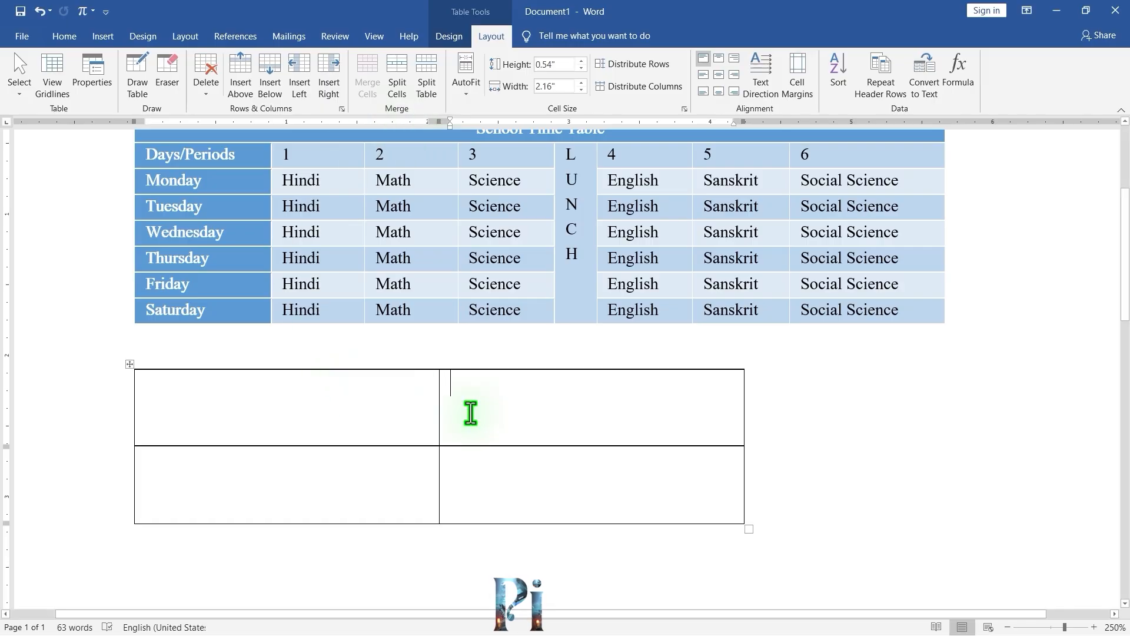
{"action": "left_click", "coordinate": [506, 476]}
{"action": "left_click", "coordinate": [504, 423]}
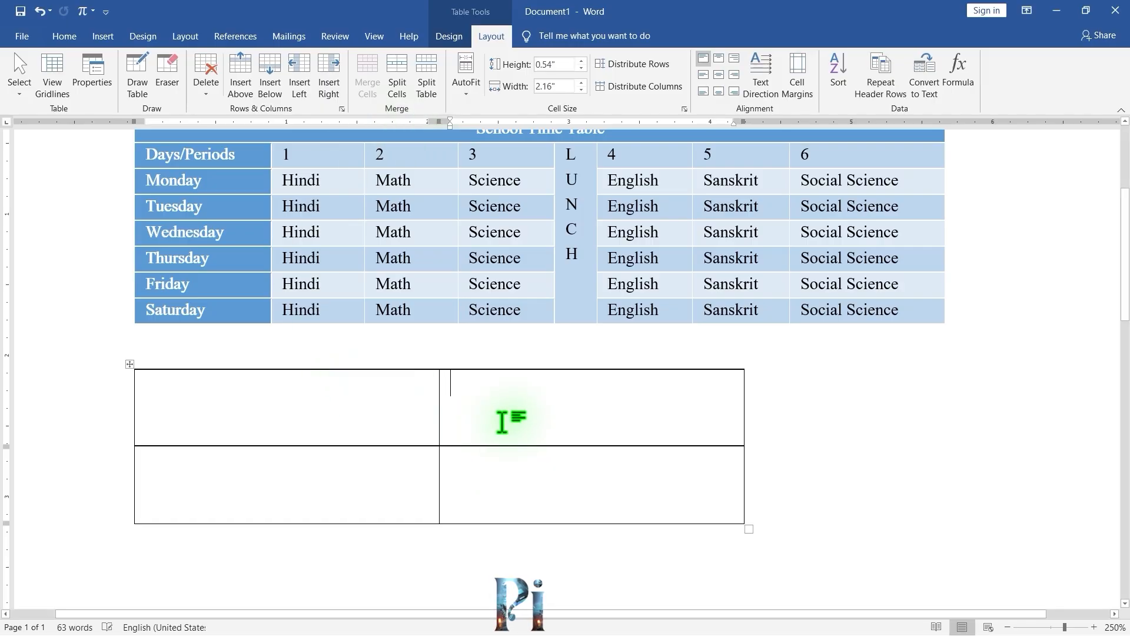
{"action": "left_click", "coordinate": [507, 482]}
{"action": "left_click", "coordinate": [500, 430]}
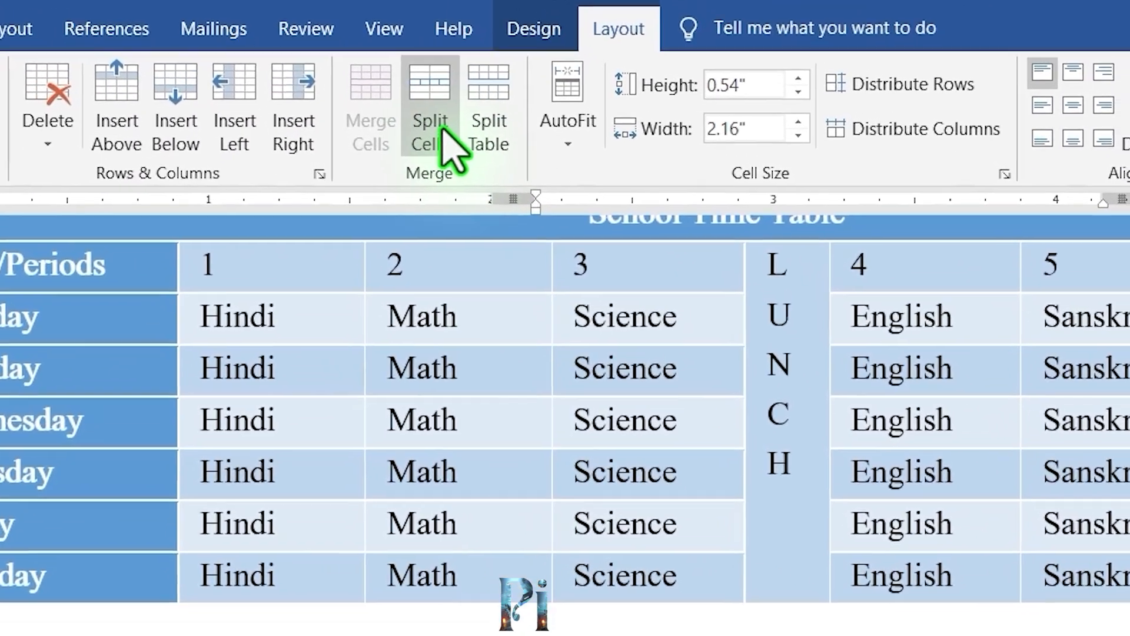
{"action": "left_click", "coordinate": [445, 131]}
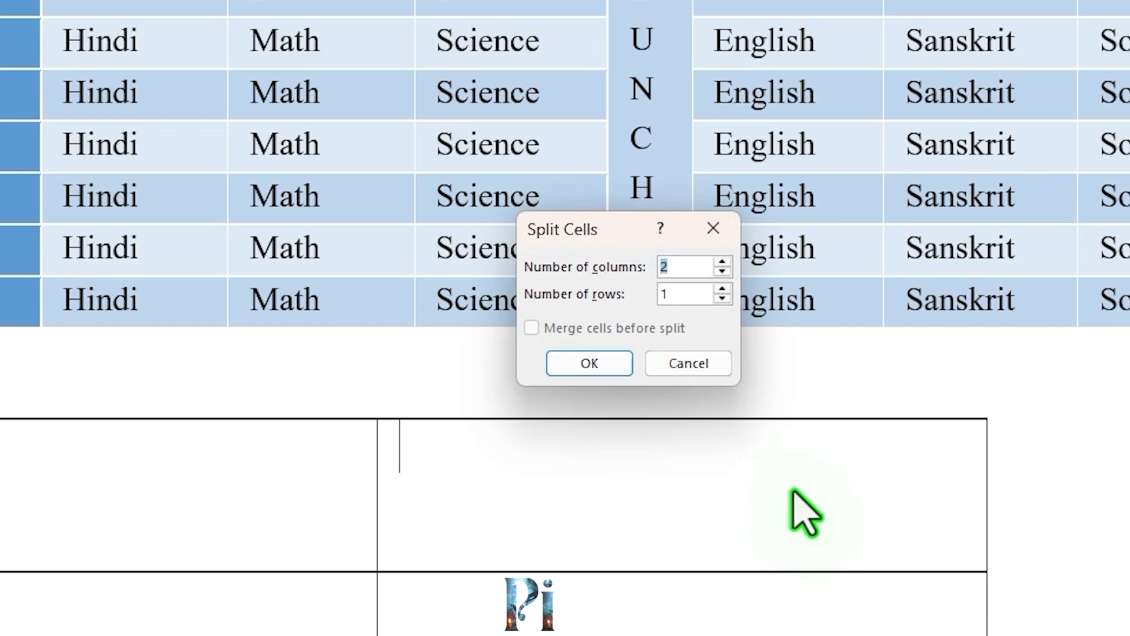
{"action": "left_click", "coordinate": [722, 289]}
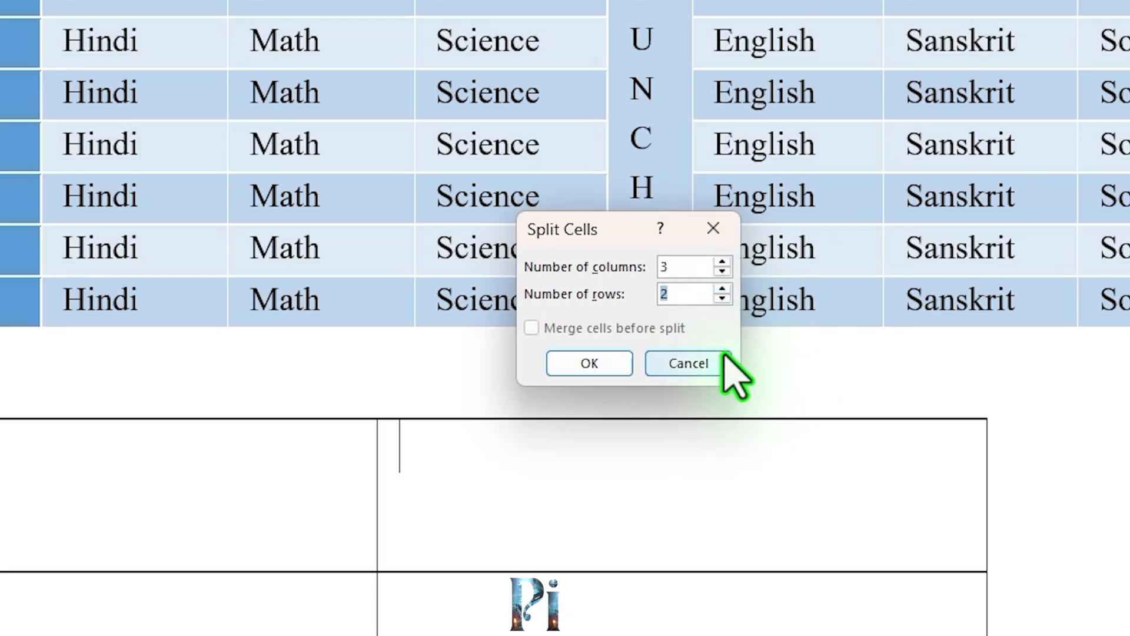
{"action": "left_click", "coordinate": [590, 364]}
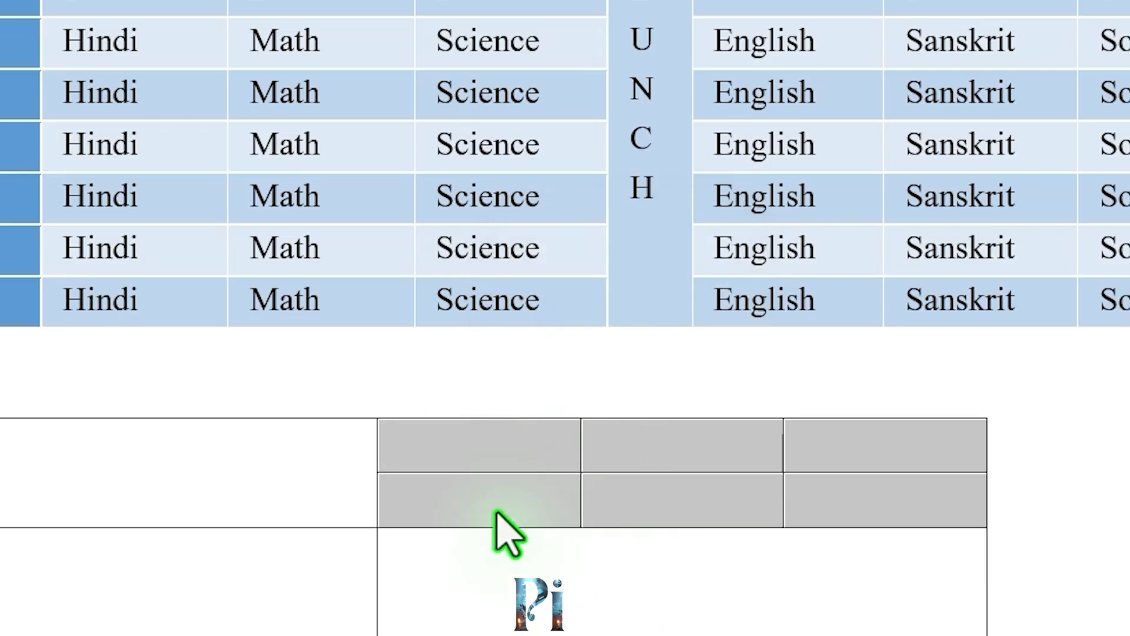
Select the split cells and merge them back into one cell.
{"action": "left_click", "coordinate": [458, 484]}
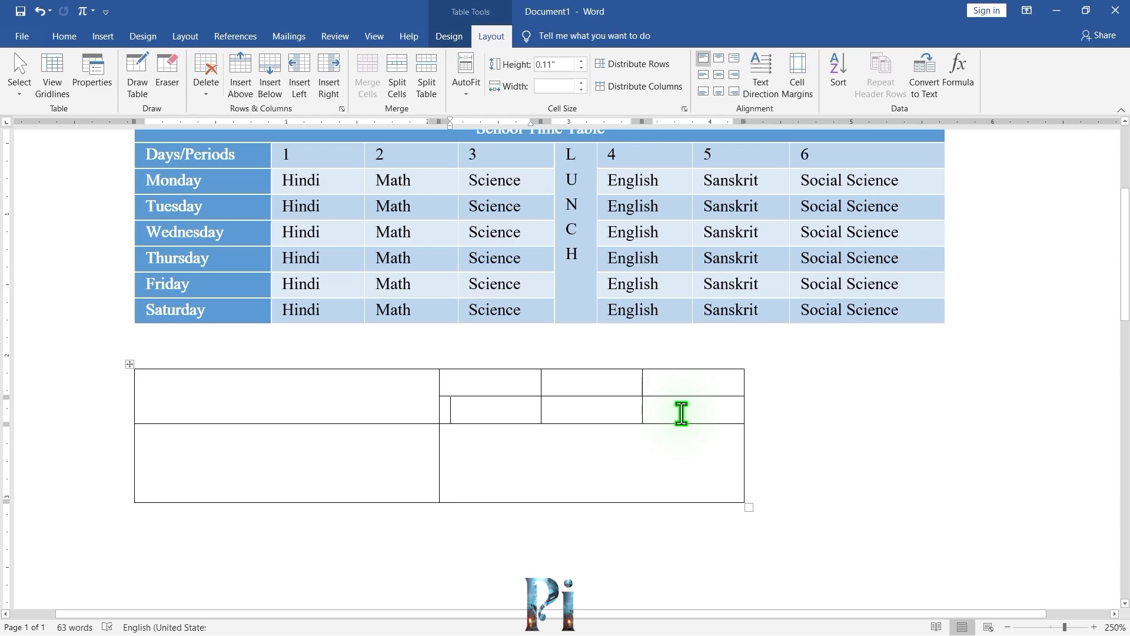
{"action": "left_click_drag", "start_coordinate": [681, 412], "coordinate": [479, 388]}
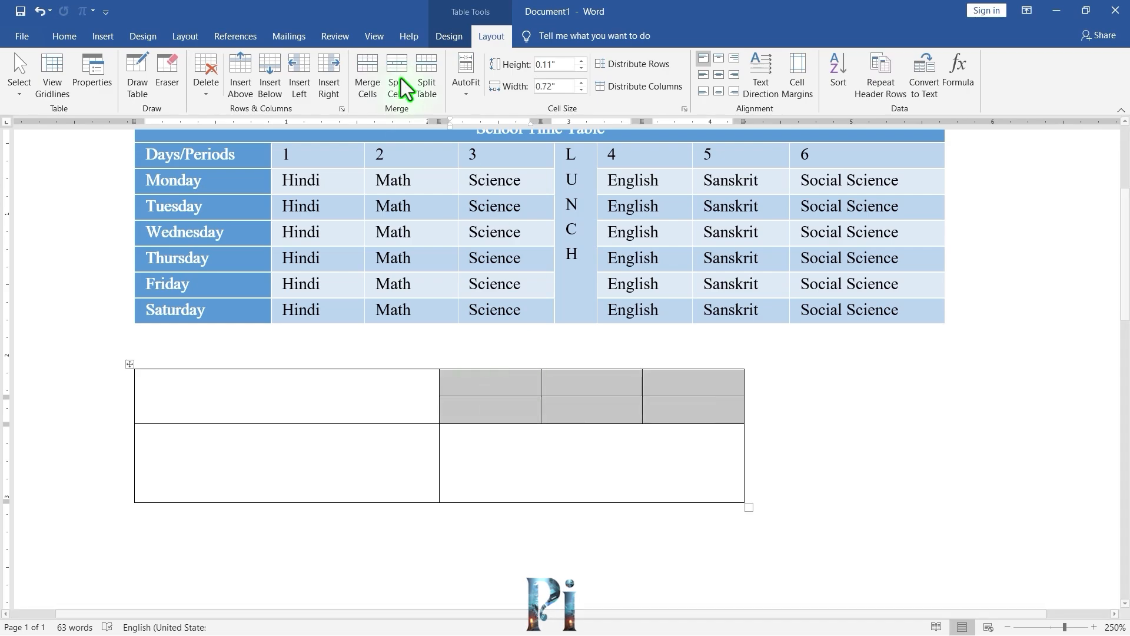
{"action": "left_click", "coordinate": [366, 87]}
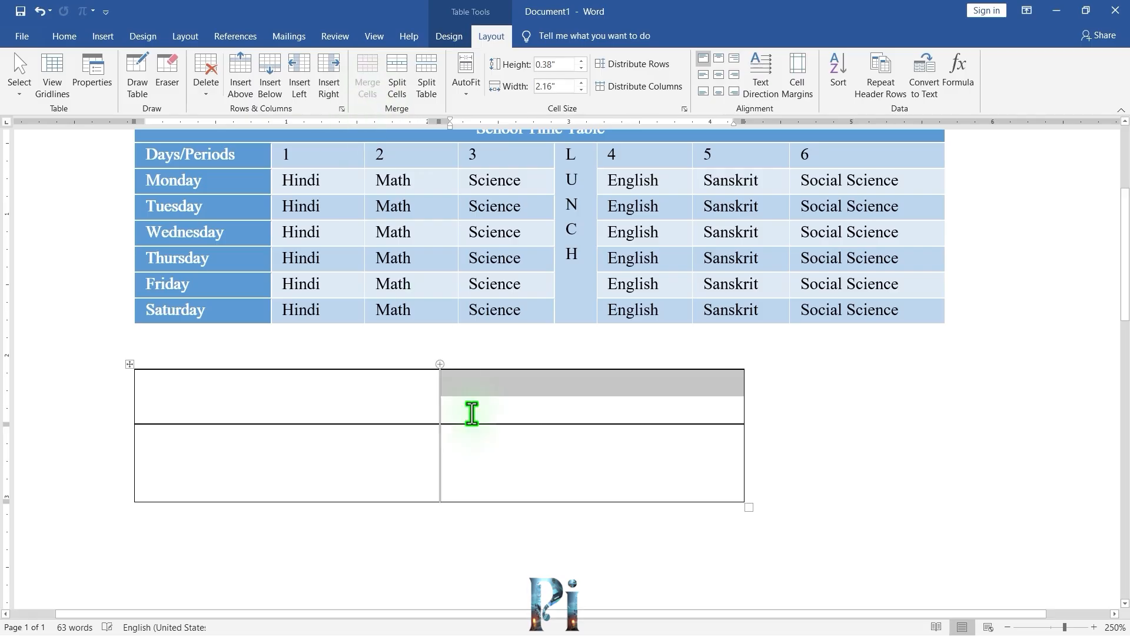
Shrink the new table's height slightly from its corner handle.
{"action": "left_click", "coordinate": [528, 478]}
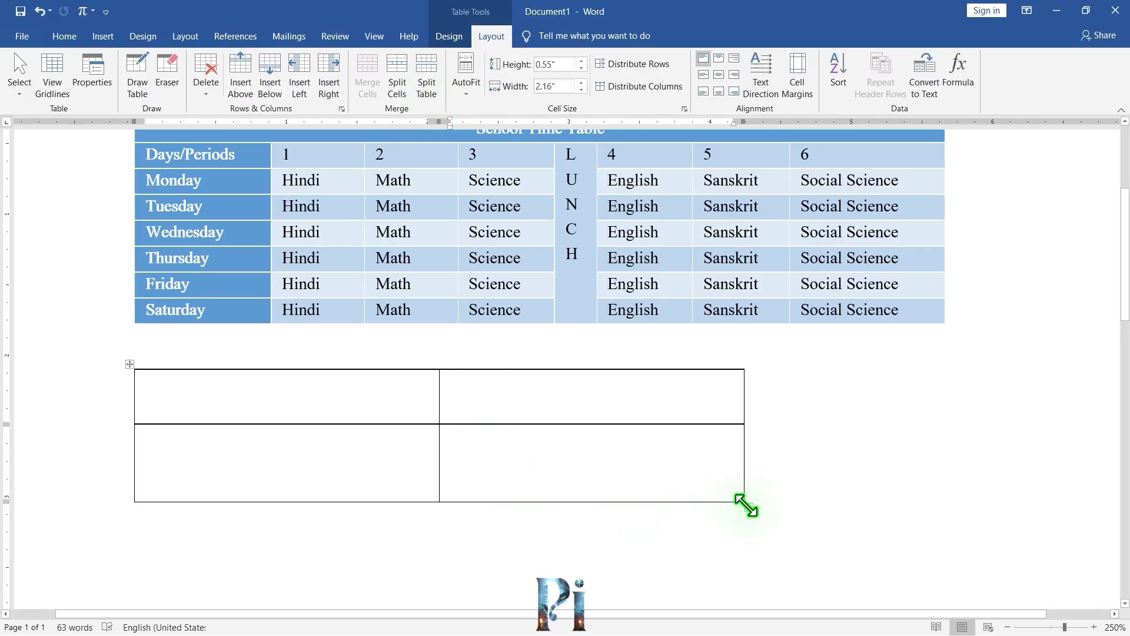
{"action": "left_click_drag", "start_coordinate": [746, 504], "coordinate": [742, 483]}
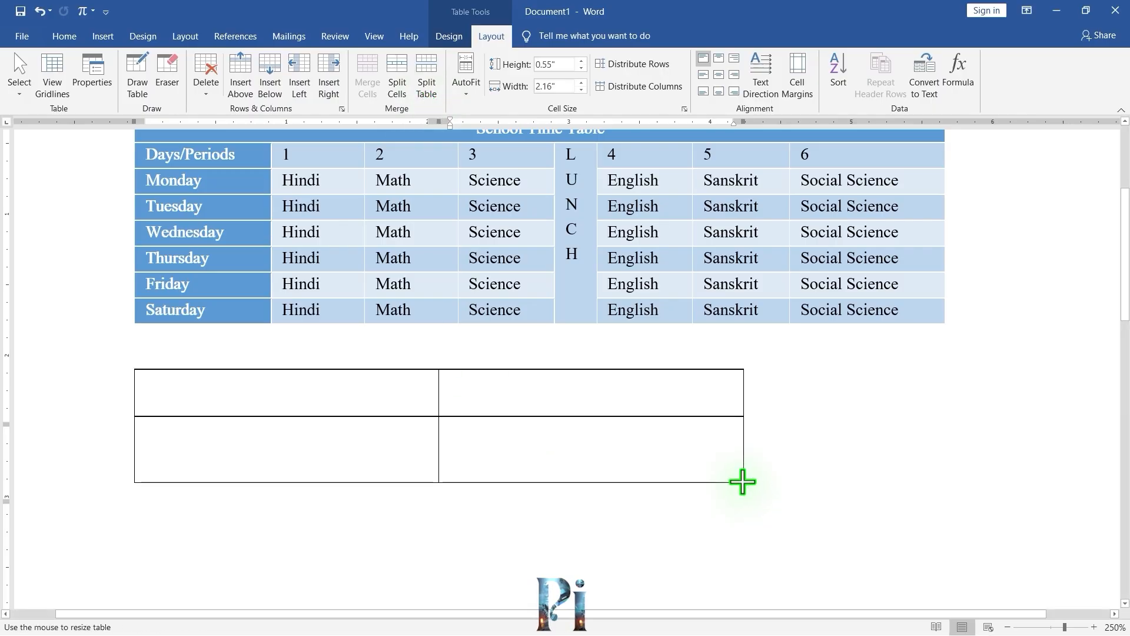
Enter 1 and 2 in the first column's top and bottom cells.
{"action": "left_click", "coordinate": [381, 448]}
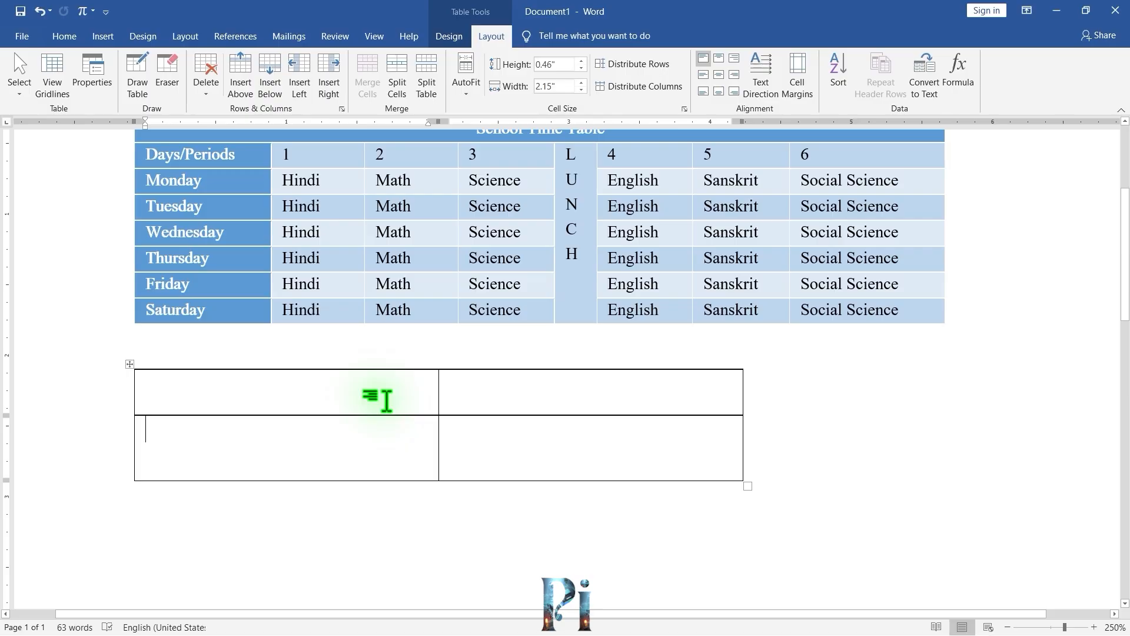
{"action": "left_click", "coordinate": [283, 402]}
{"action": "type", "text": "1"}
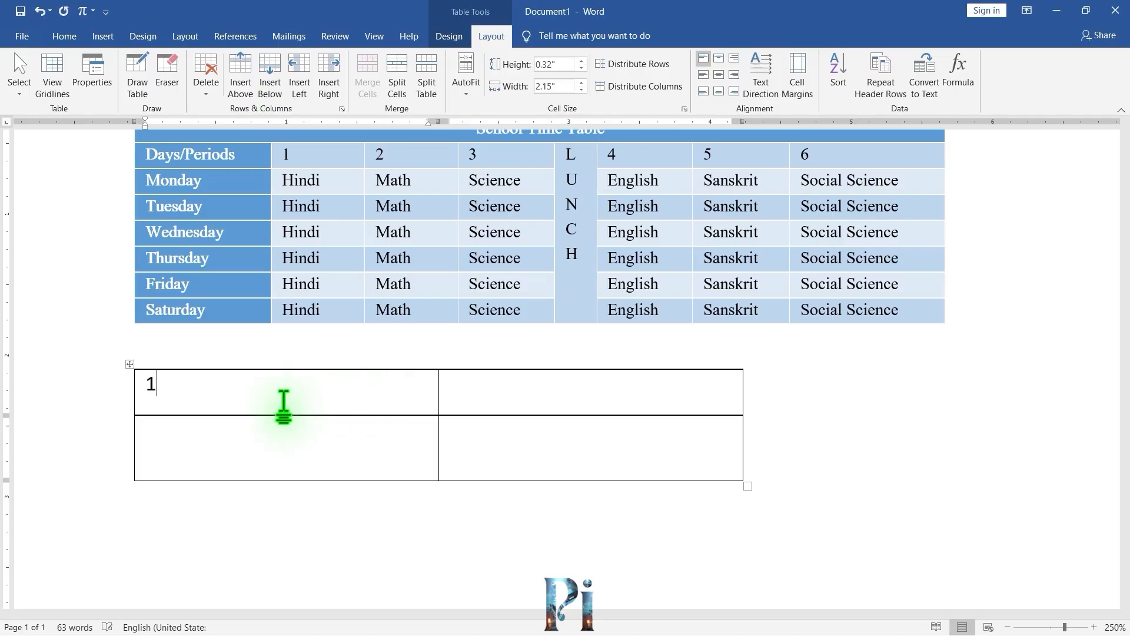
{"action": "key", "text": "Down"}
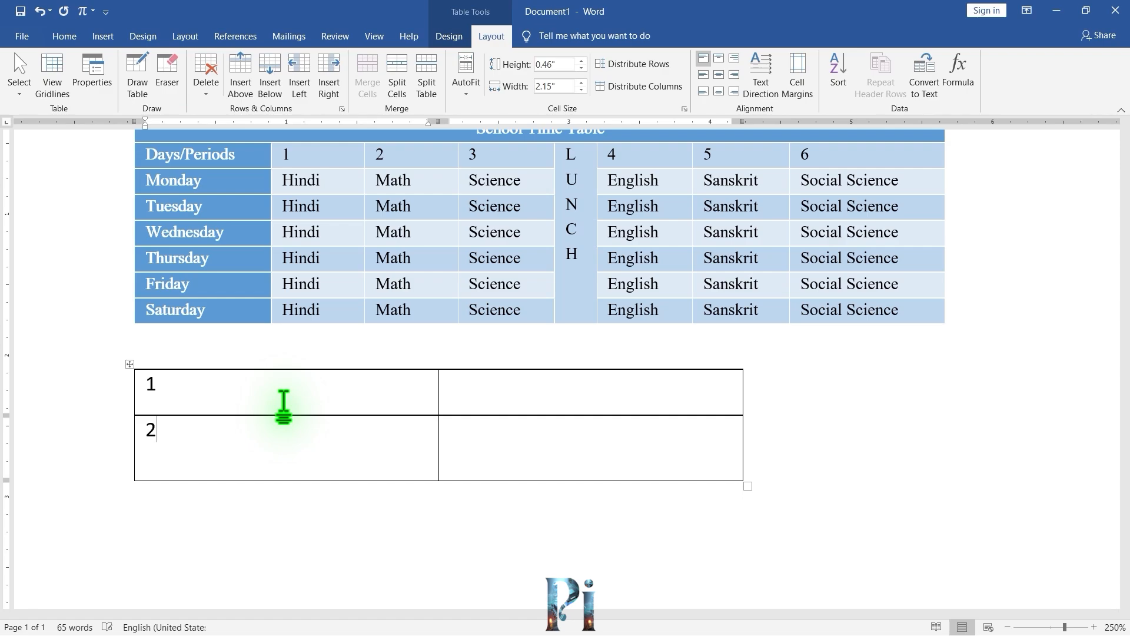
Add two rows below the small table and number them 3 and 4 in the first column.
{"action": "left_click", "coordinate": [272, 85]}
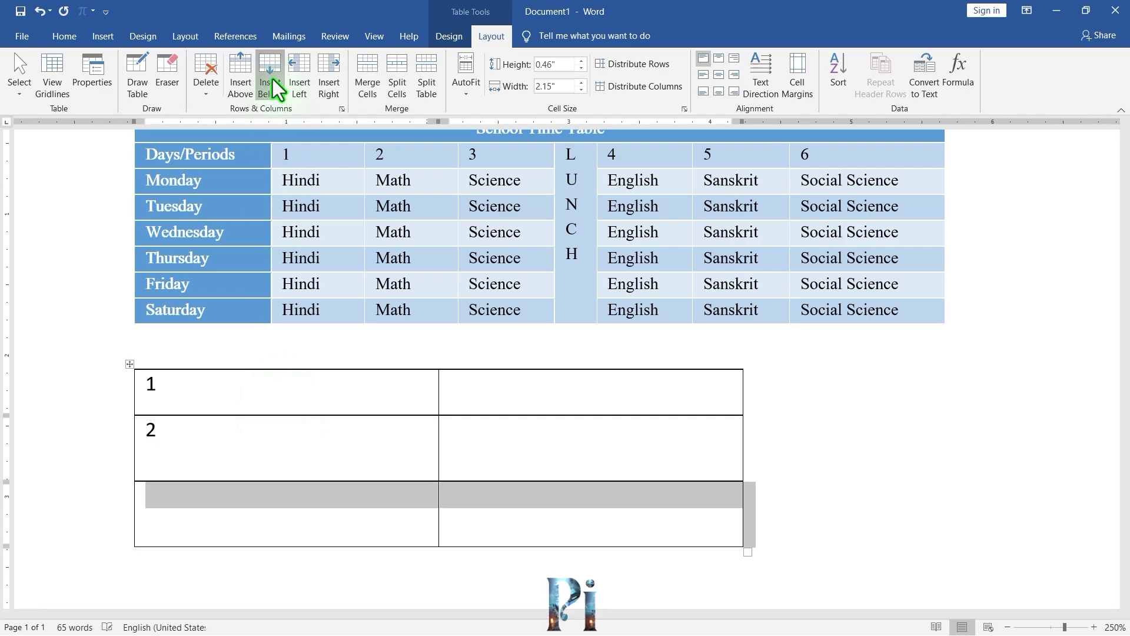
{"action": "left_click", "coordinate": [272, 86]}
{"action": "left_click", "coordinate": [204, 503]}
{"action": "scroll", "coordinate": [206, 506], "scroll_direction": "down", "scroll_amount": 3}
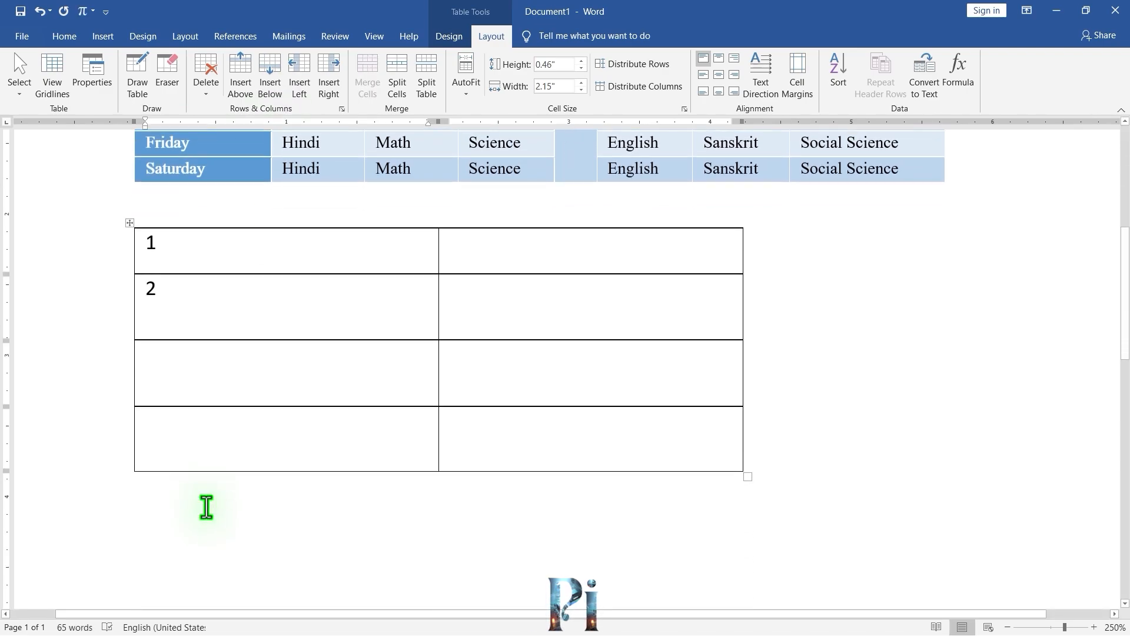
{"action": "type", "text": "3"}
{"action": "key", "text": "Down"}
{"action": "type", "text": "4"}
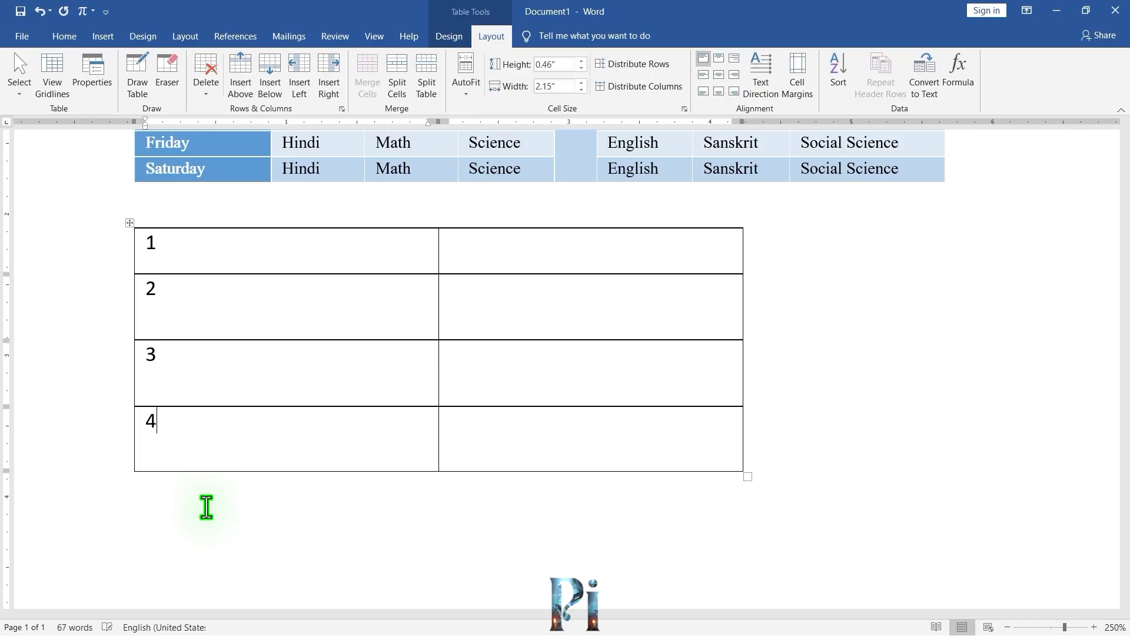
Split the small table into two tables, starting at the row numbered 3.
{"action": "left_click", "coordinate": [222, 367]}
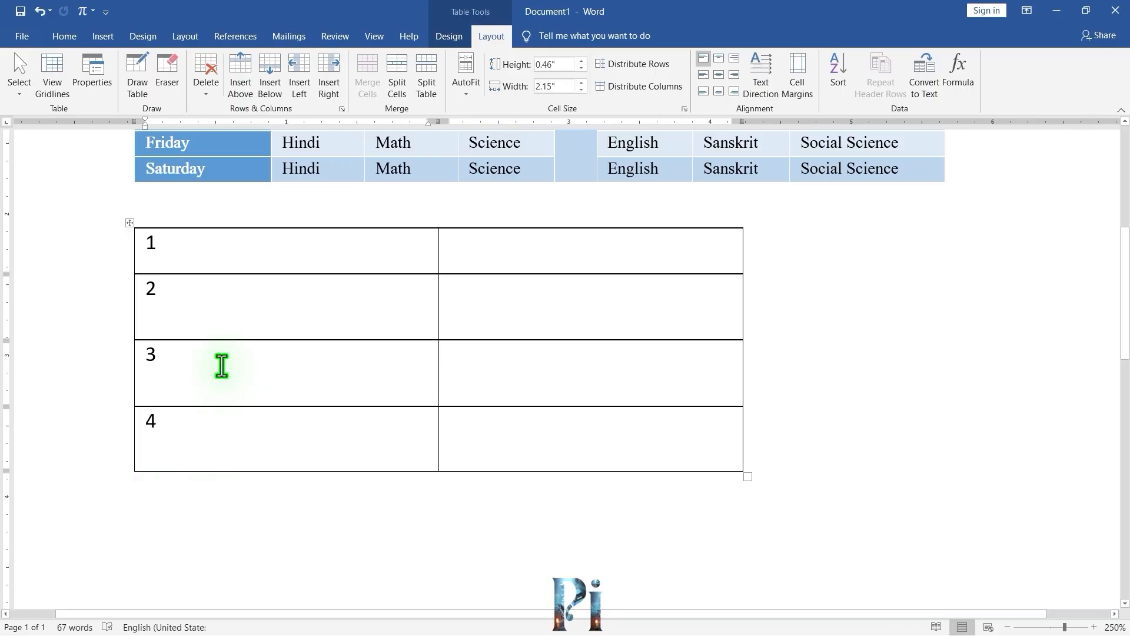
{"action": "left_click", "coordinate": [488, 369]}
{"action": "left_click", "coordinate": [352, 376]}
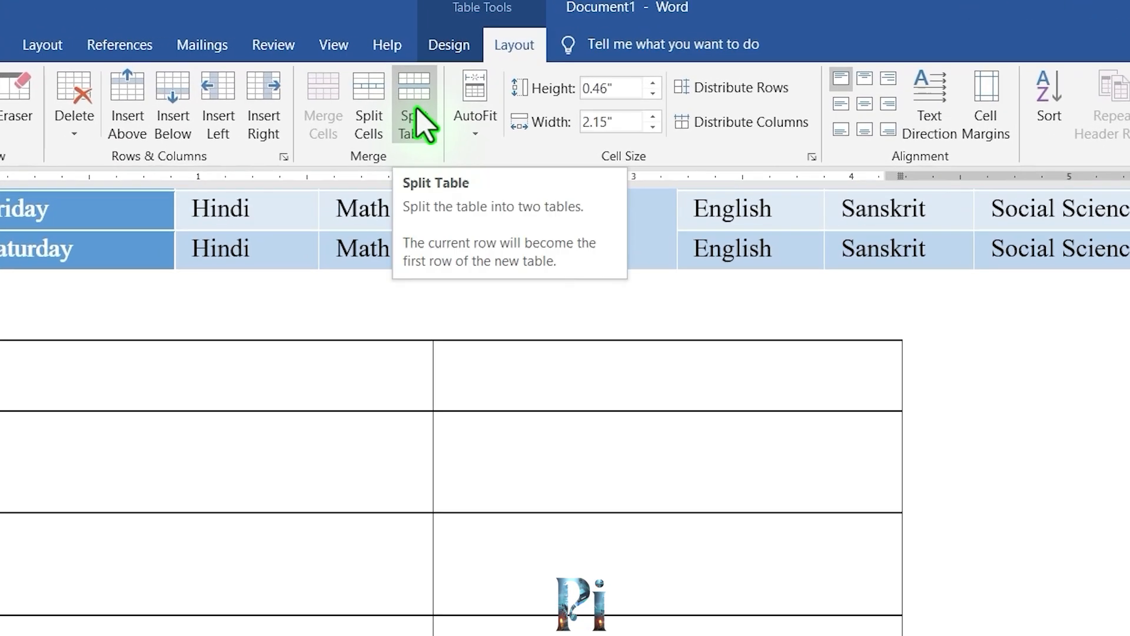
{"action": "left_click", "coordinate": [420, 117]}
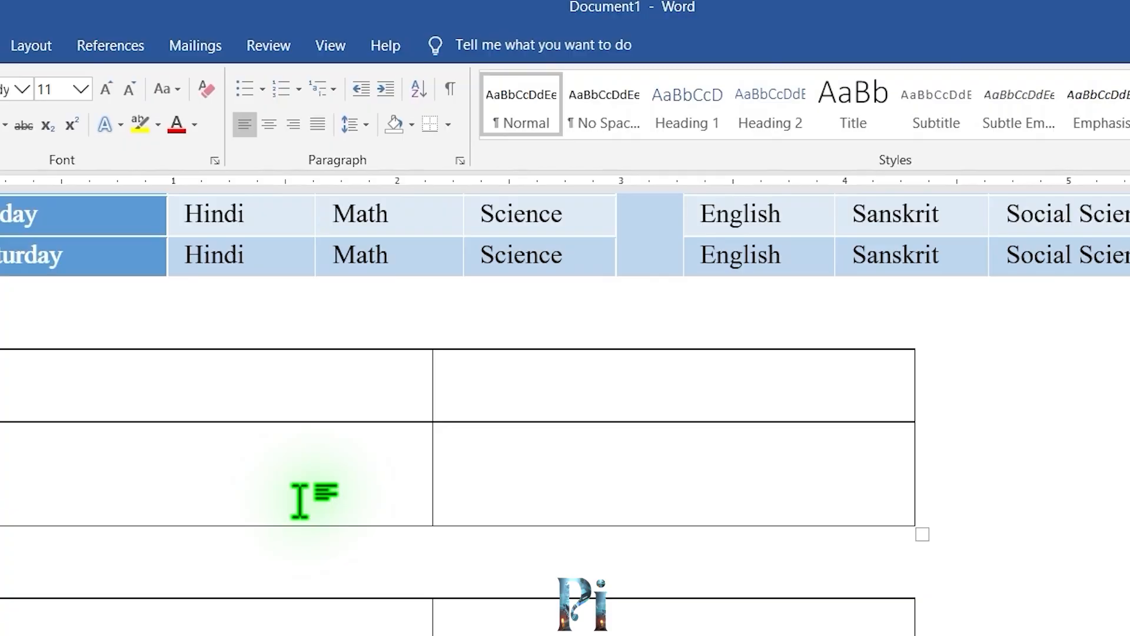
{"action": "left_click", "coordinate": [301, 500]}
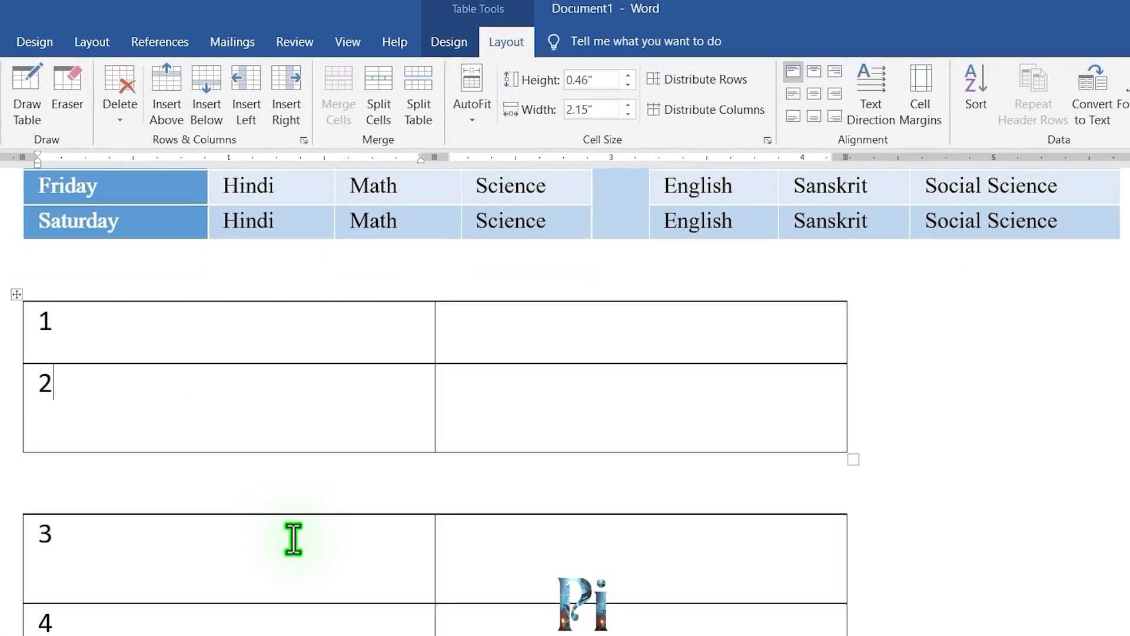
{"action": "left_click", "coordinate": [270, 627]}
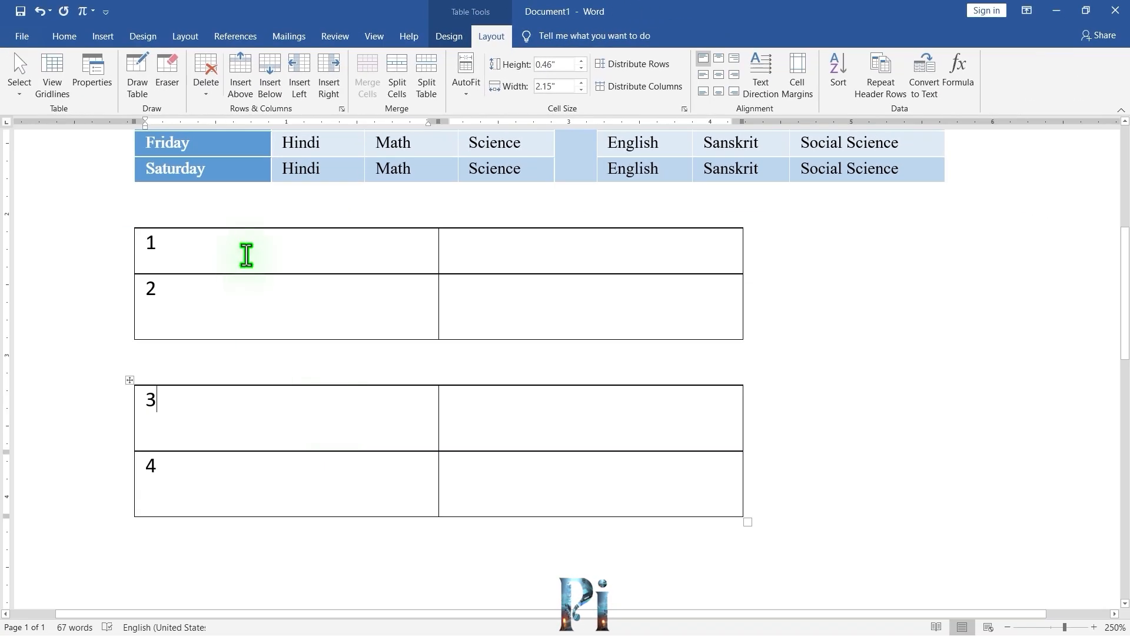
{"action": "left_click", "coordinate": [244, 253]}
{"action": "left_click_drag", "start_coordinate": [309, 251], "coordinate": [518, 295]}
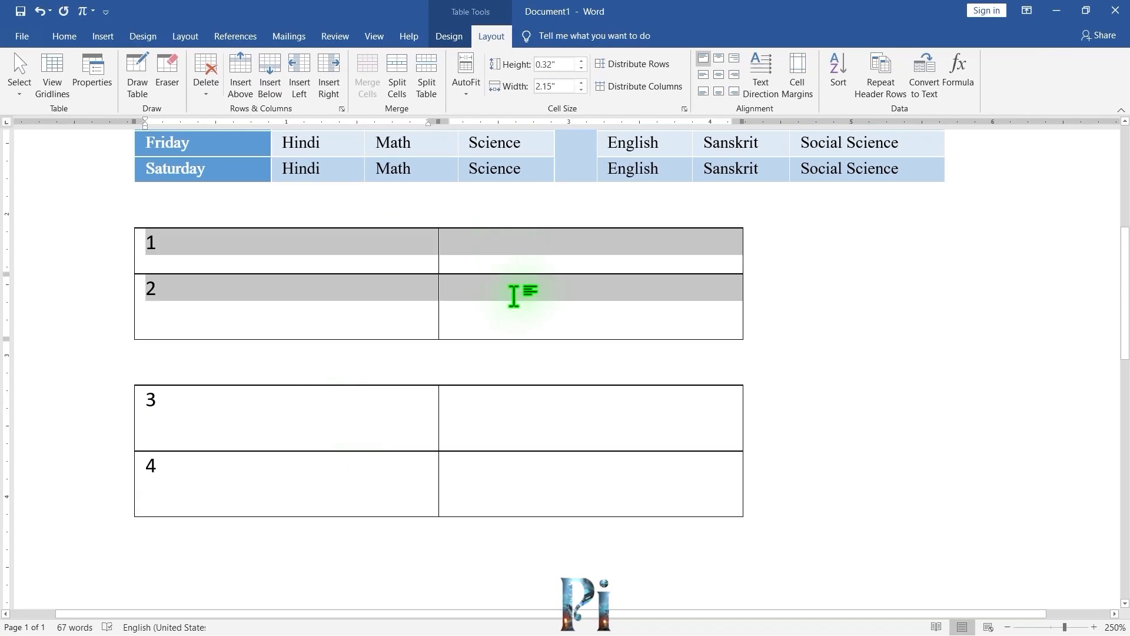
{"action": "left_click_drag", "start_coordinate": [313, 433], "coordinate": [505, 490]}
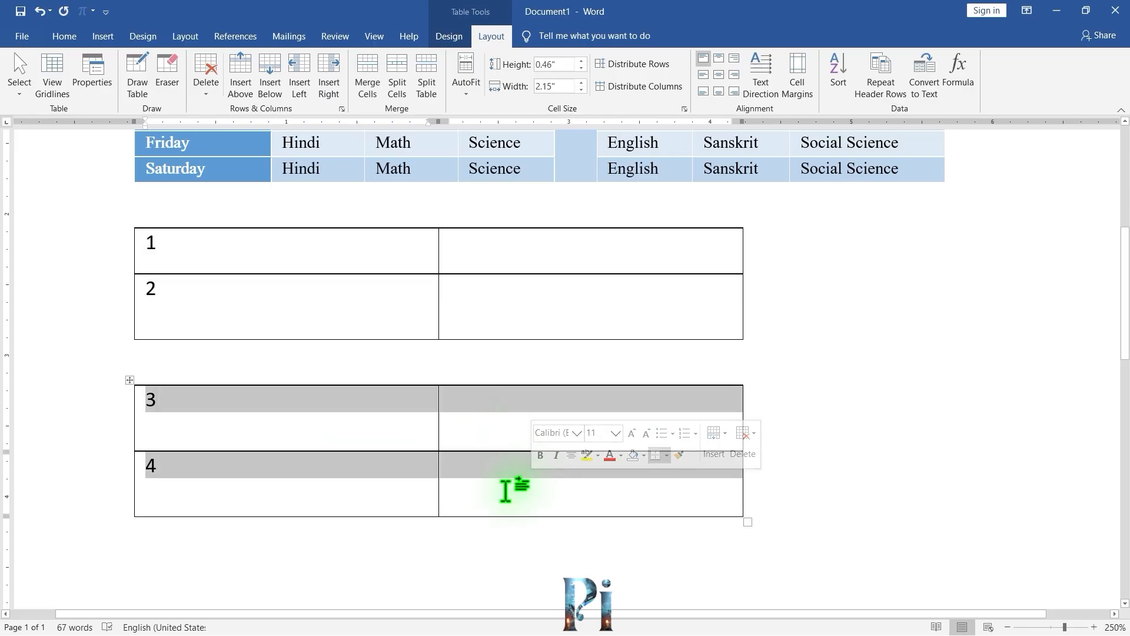
{"action": "left_click", "coordinate": [353, 262]}
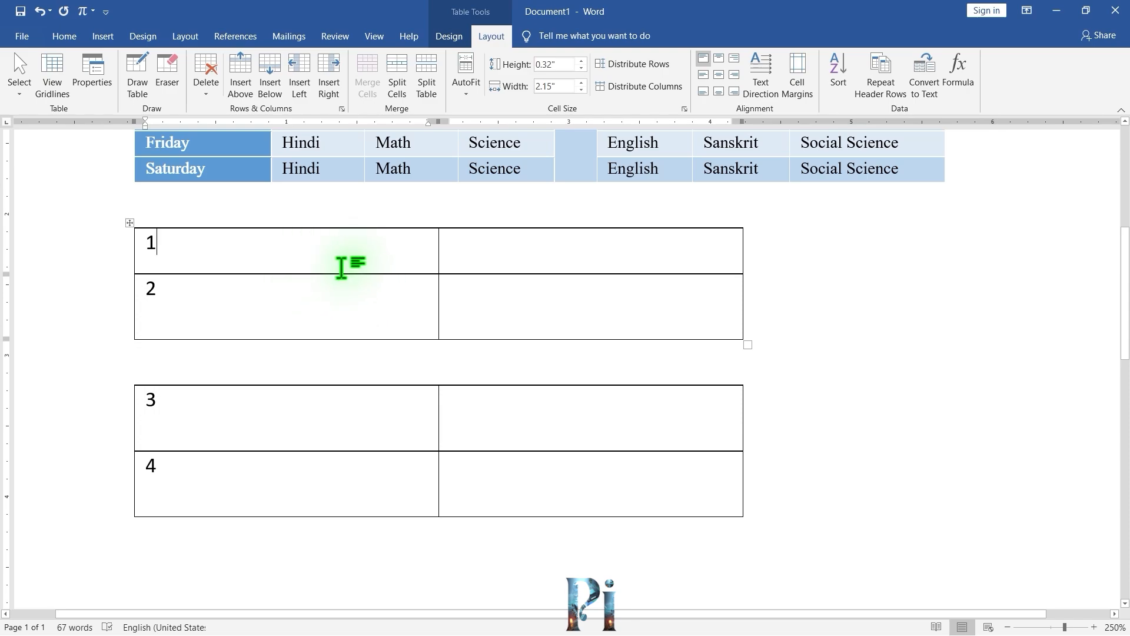
Apply a green Grid Table style to the upper split table.
{"action": "left_click", "coordinate": [458, 40]}
{"action": "left_click", "coordinate": [546, 88]}
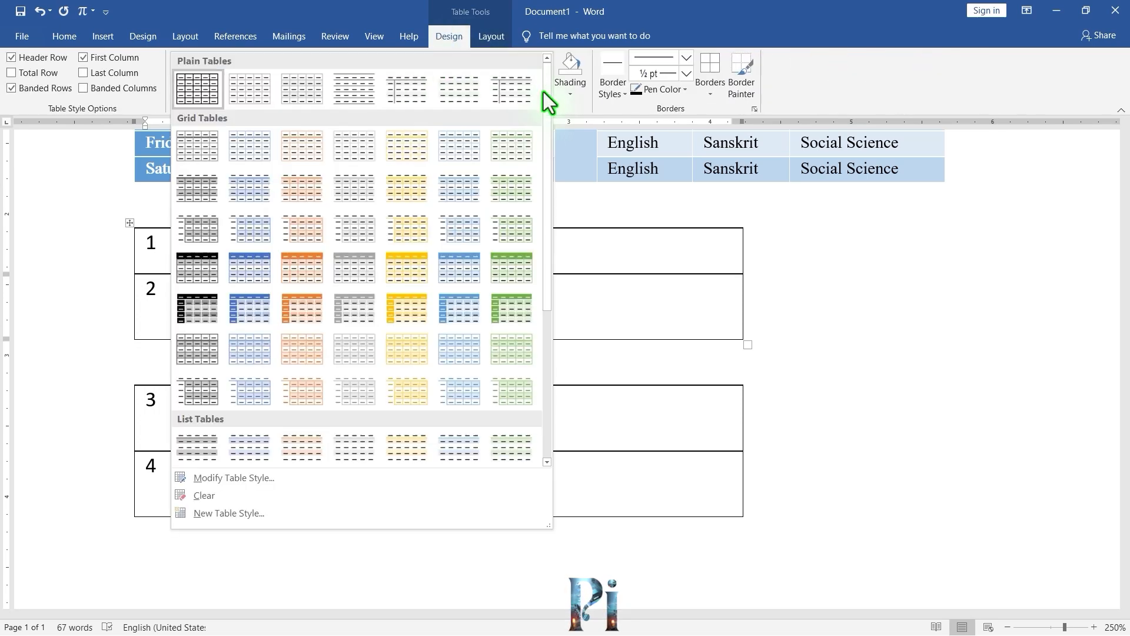
{"action": "left_click", "coordinate": [511, 285]}
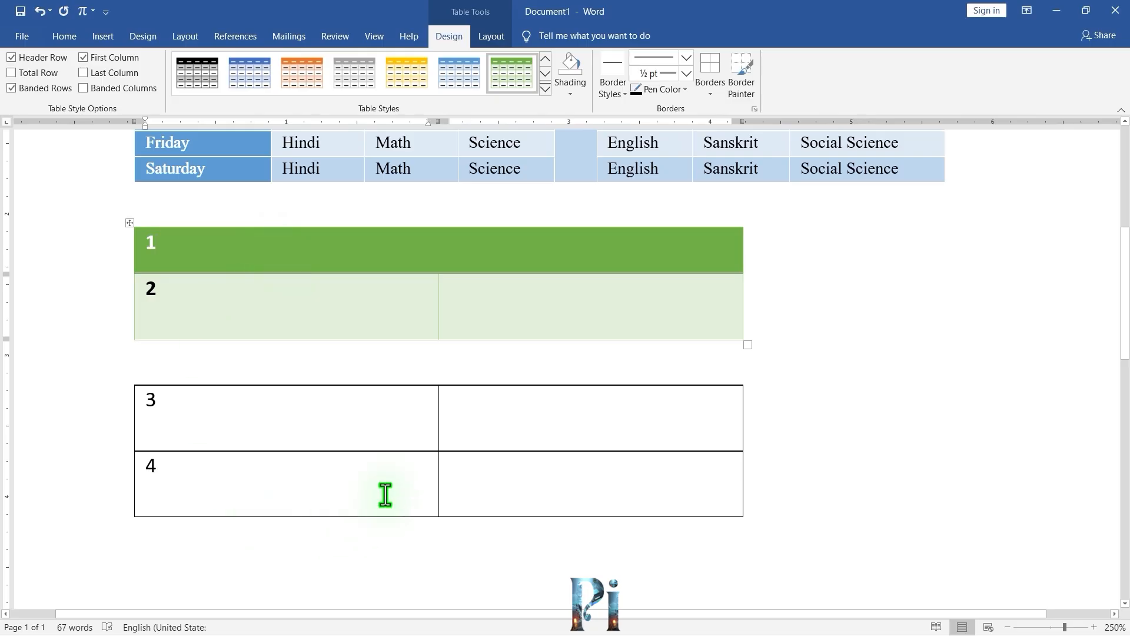
Apply a gold Grid Table style to the lower split table.
{"action": "left_click", "coordinate": [328, 422]}
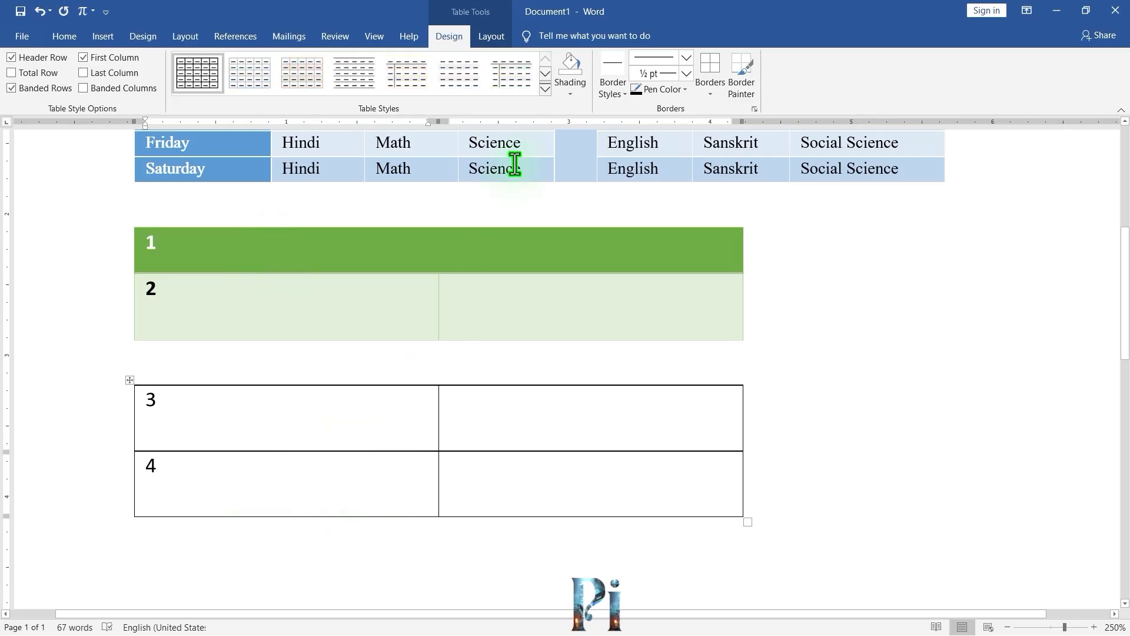
{"action": "left_click", "coordinate": [545, 88]}
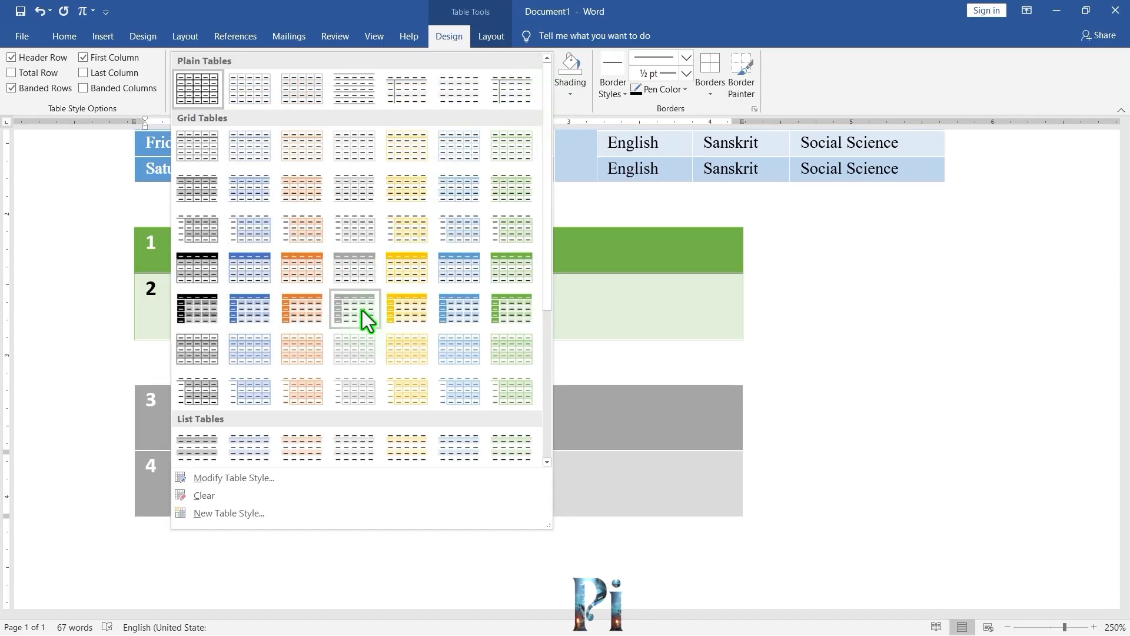
{"action": "left_click", "coordinate": [402, 276]}
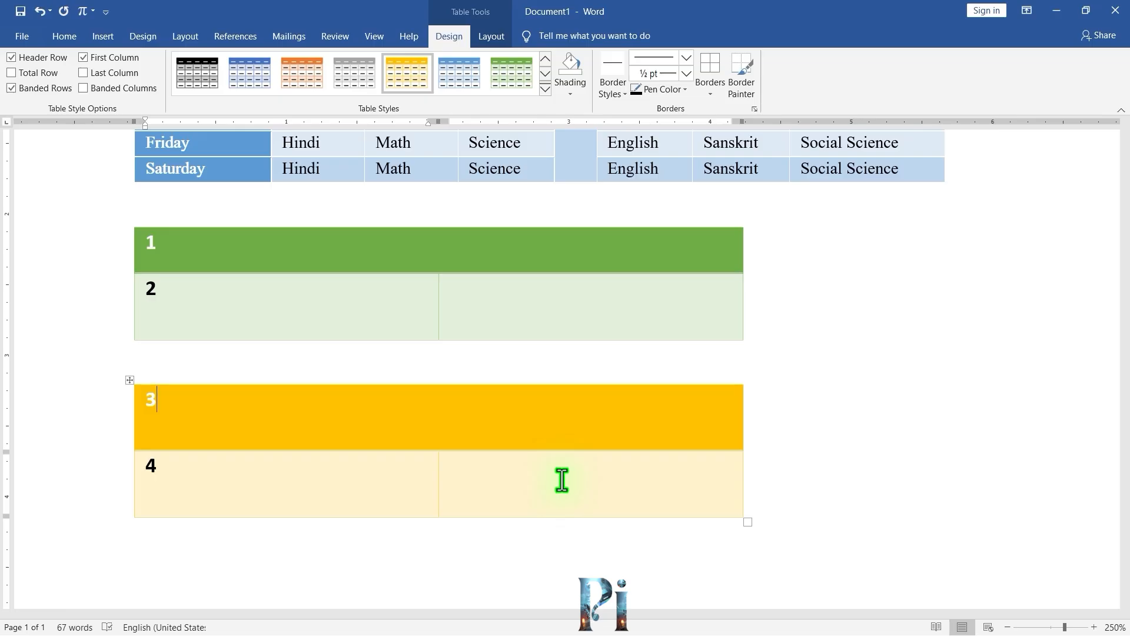
Delete the green table entirely.
{"action": "left_click", "coordinate": [491, 36]}
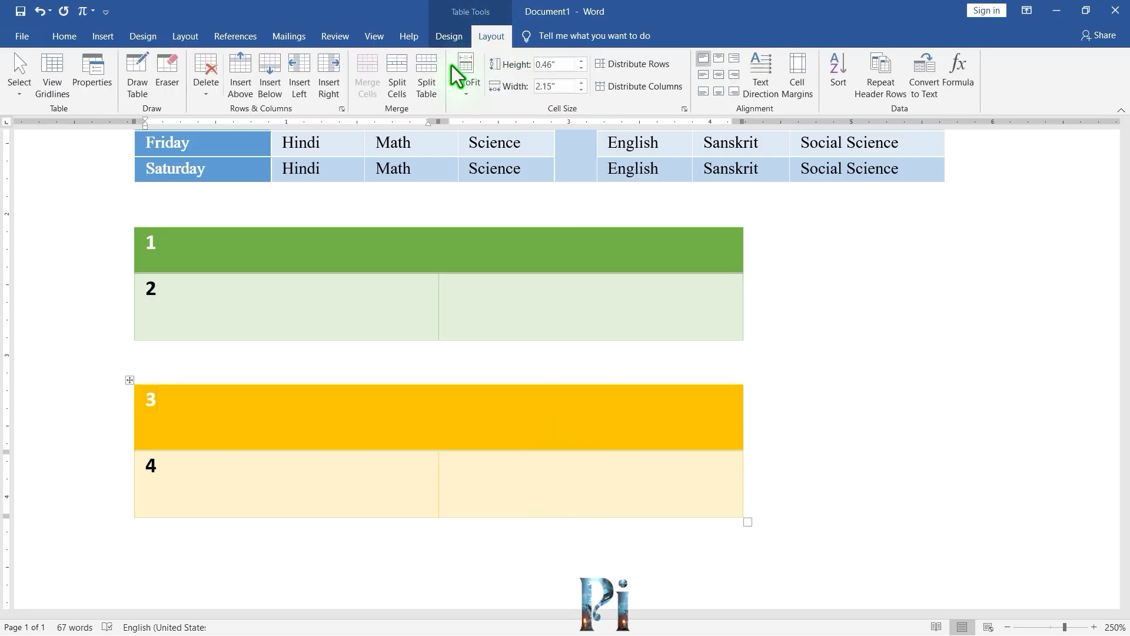
{"action": "left_click", "coordinate": [480, 316]}
{"action": "left_click", "coordinate": [207, 91]}
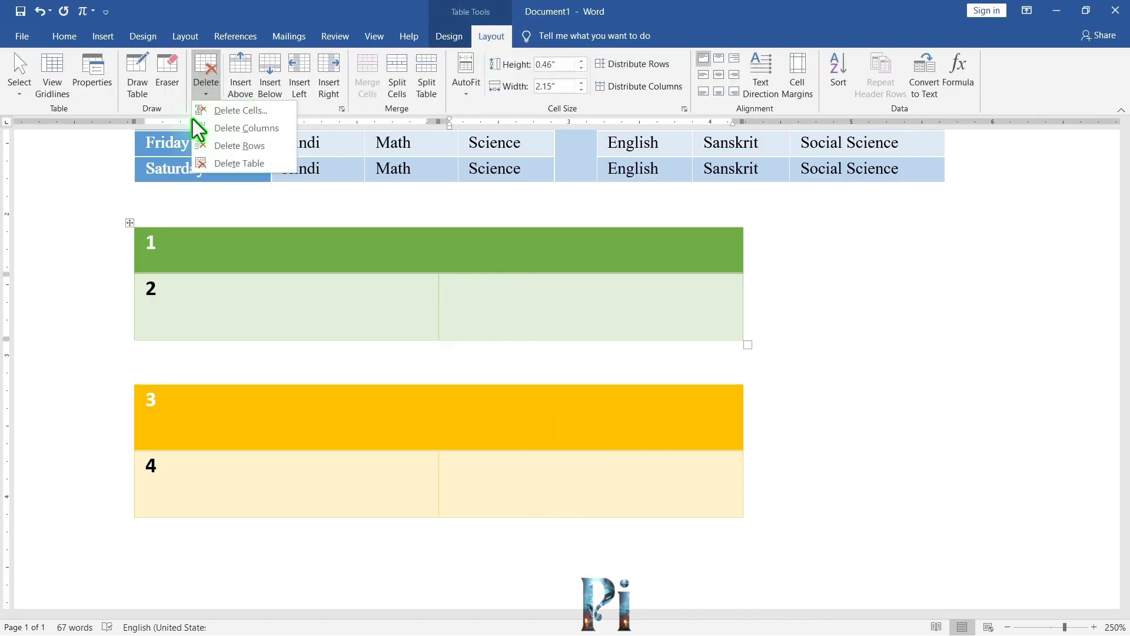
{"action": "left_click", "coordinate": [214, 164]}
Delete the remaining gold table.
{"action": "left_click", "coordinate": [200, 176]}
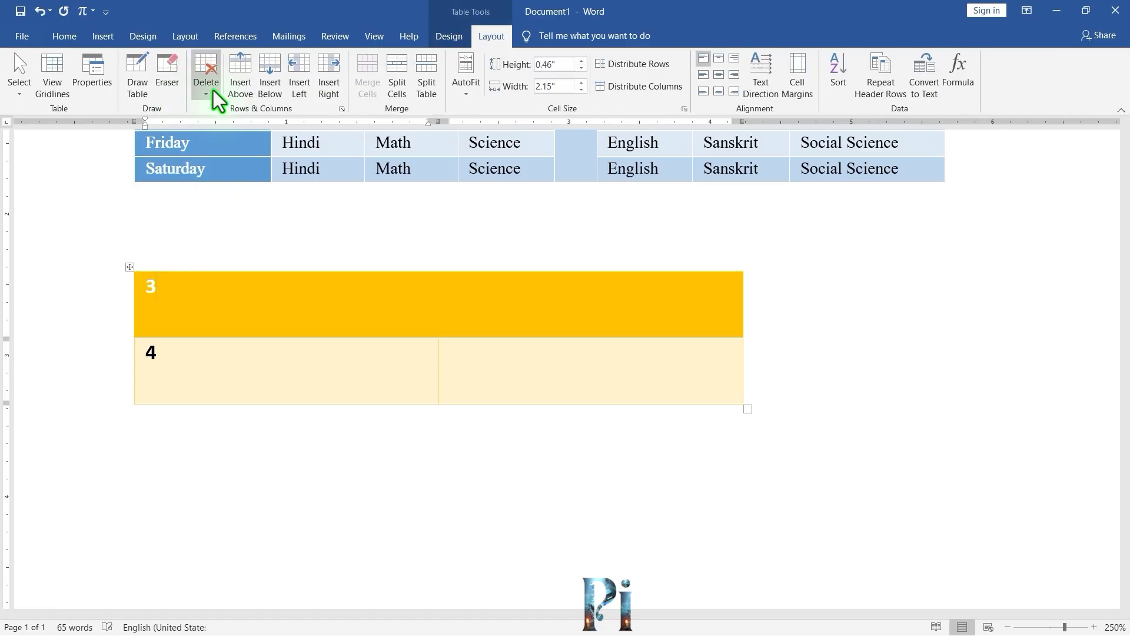
{"action": "left_click", "coordinate": [213, 91]}
{"action": "left_click", "coordinate": [207, 146]}
{"action": "scroll", "coordinate": [477, 329], "scroll_direction": "up", "scroll_amount": 5}
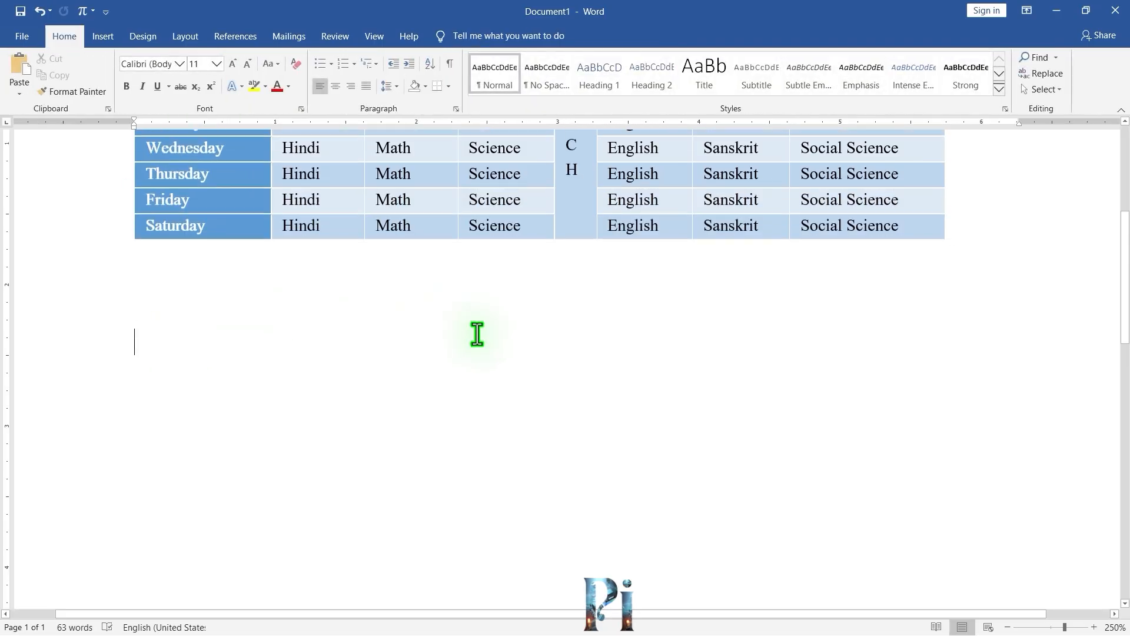
AutoFit the School Time Table's columns to their contents.
{"action": "left_click", "coordinate": [438, 365]}
{"action": "scroll", "coordinate": [465, 318], "scroll_direction": "down", "scroll_amount": 1}
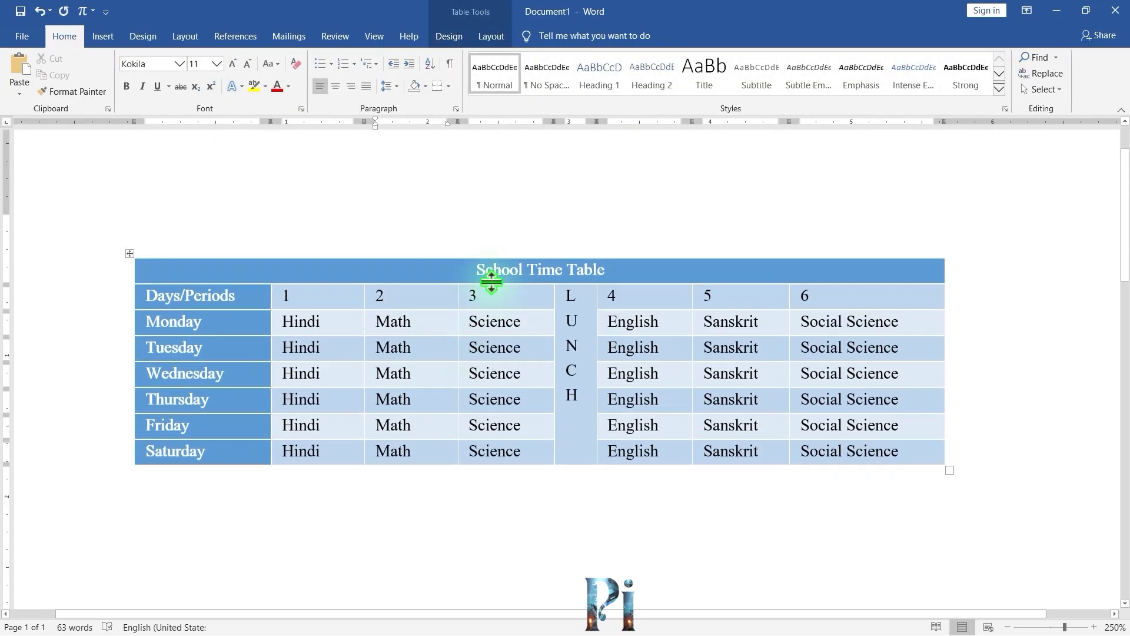
{"action": "left_click", "coordinate": [492, 37]}
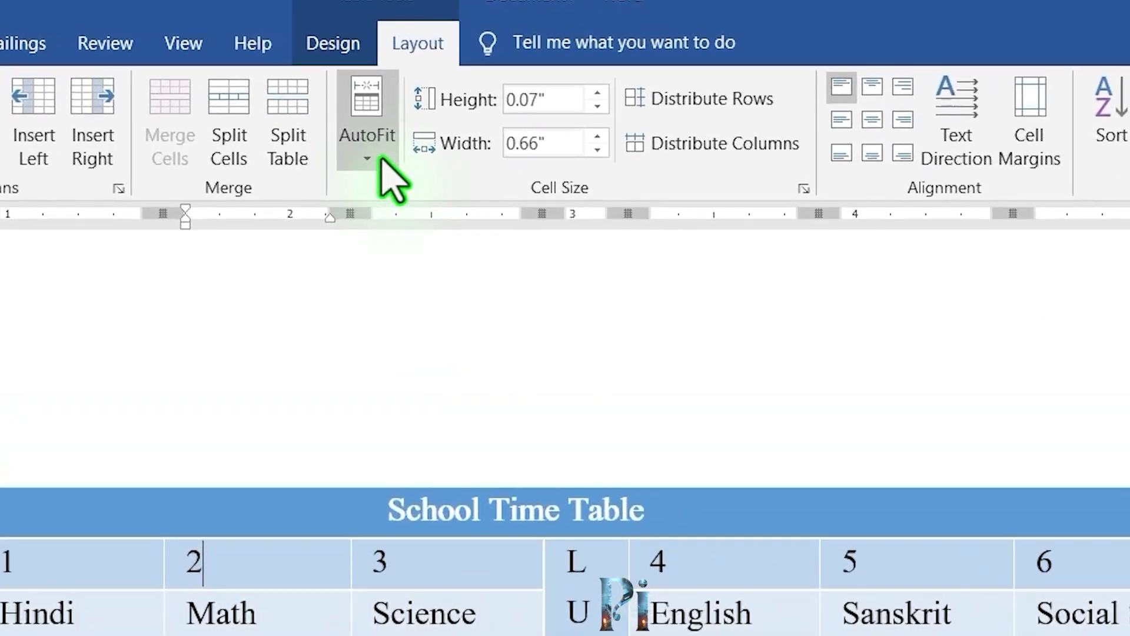
{"action": "left_click", "coordinate": [469, 93]}
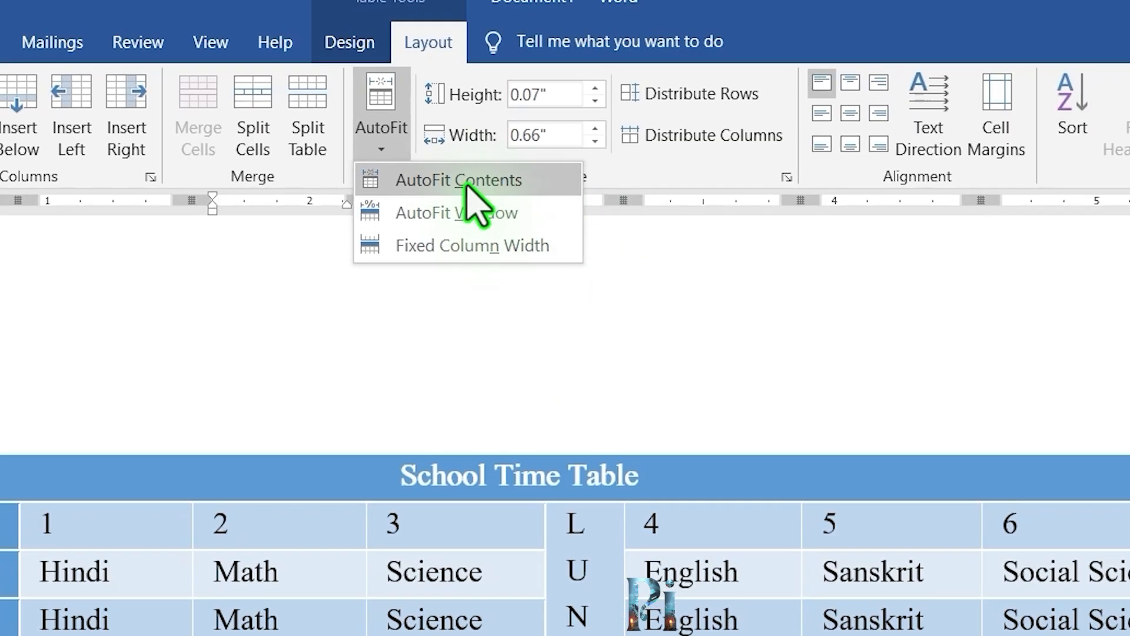
{"action": "left_click", "coordinate": [460, 198]}
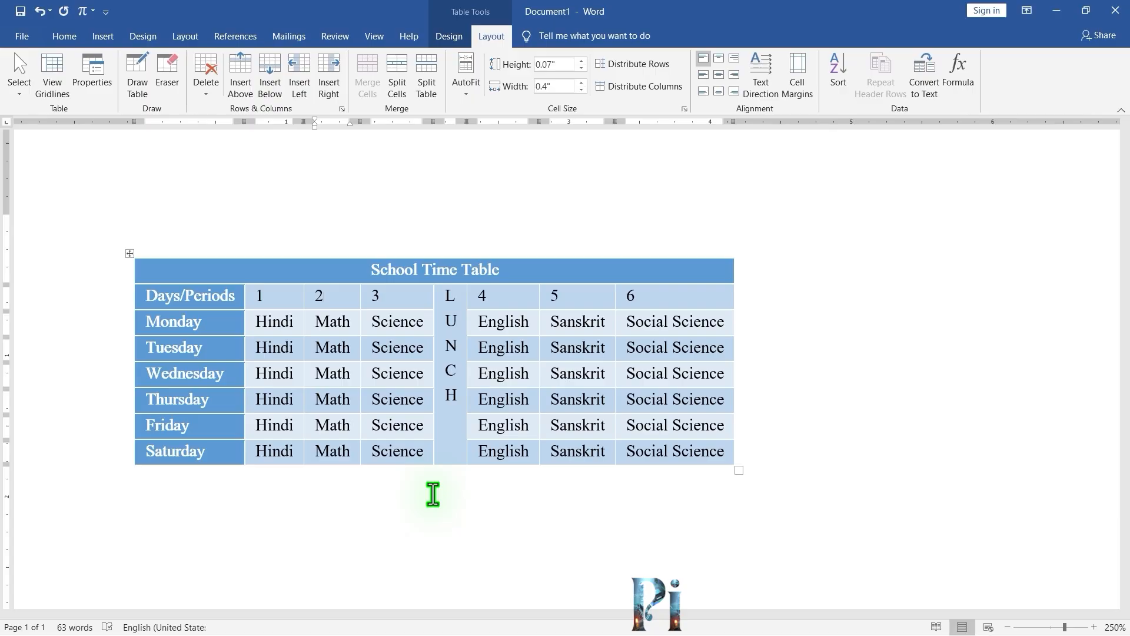
AutoFit the School Time Table to the window width.
{"action": "left_click", "coordinate": [466, 88]}
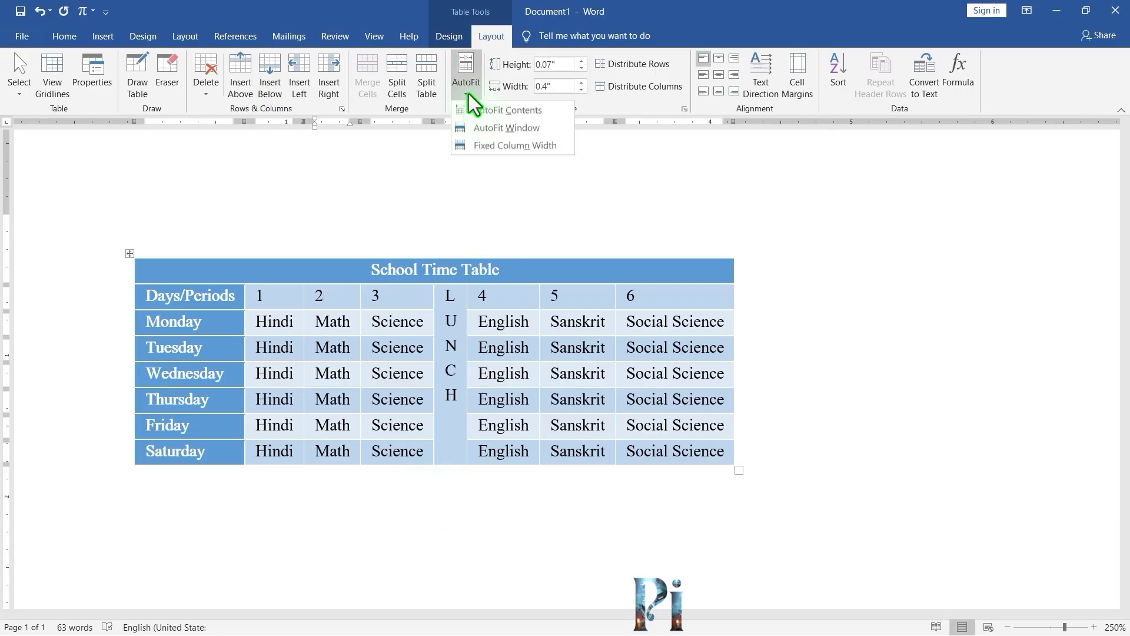
{"action": "left_click", "coordinate": [477, 129]}
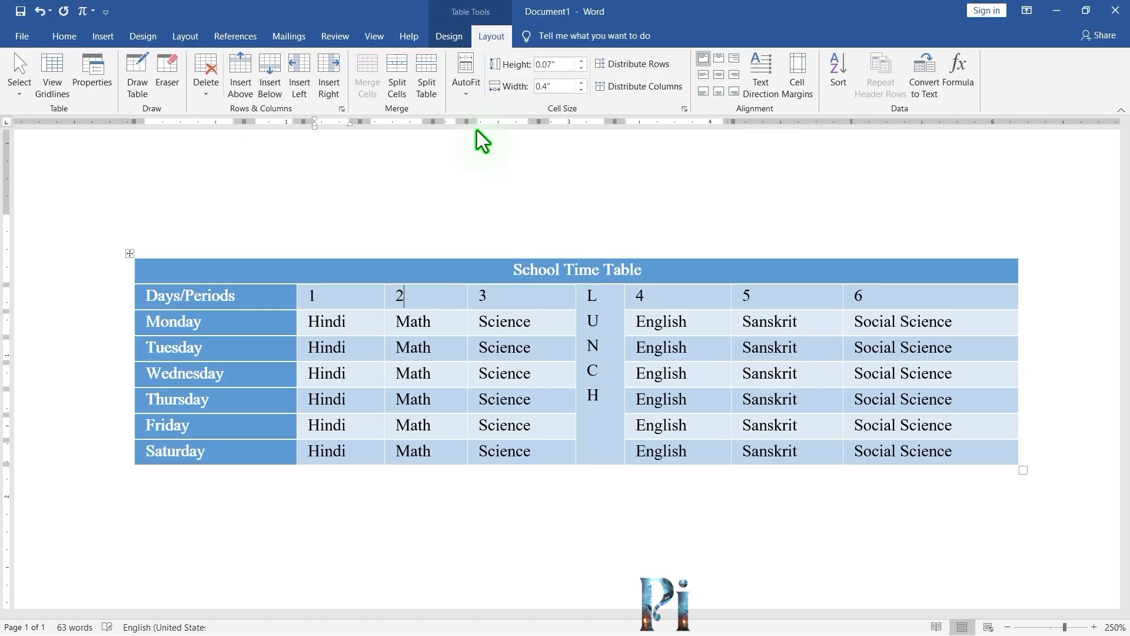
{"action": "scroll", "coordinate": [506, 318], "scroll_direction": "down", "scroll_amount": 1}
{"action": "left_click", "coordinate": [539, 508]}
{"action": "left_click", "coordinate": [445, 361]}
{"action": "left_click", "coordinate": [503, 37]}
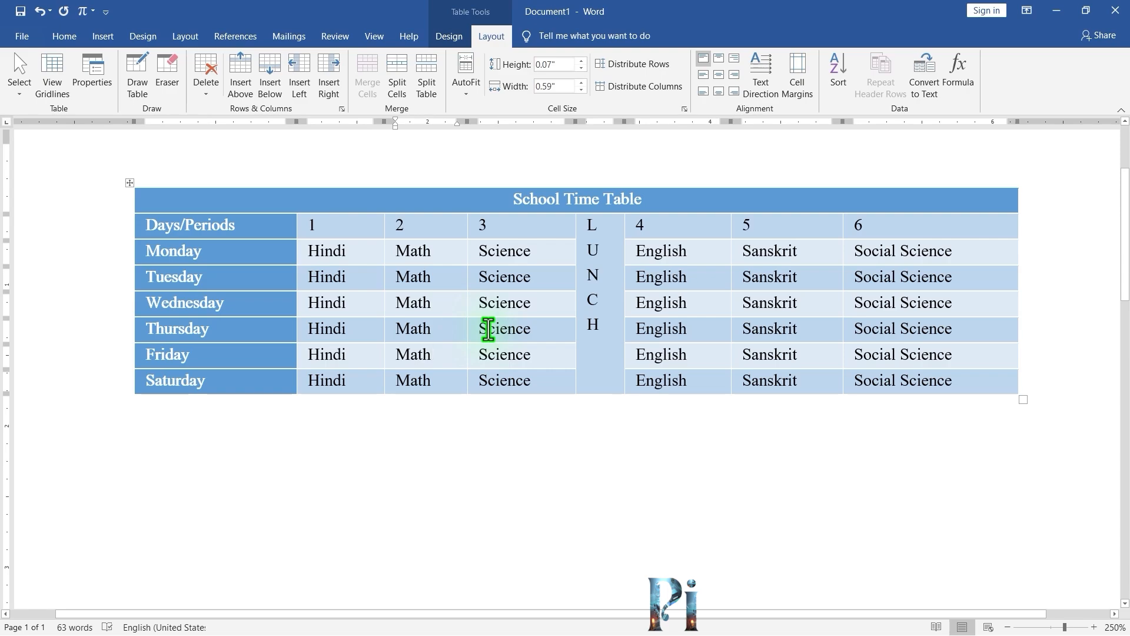
Insert a new 5 by 5 table below the School Time Table.
{"action": "left_click", "coordinate": [189, 439]}
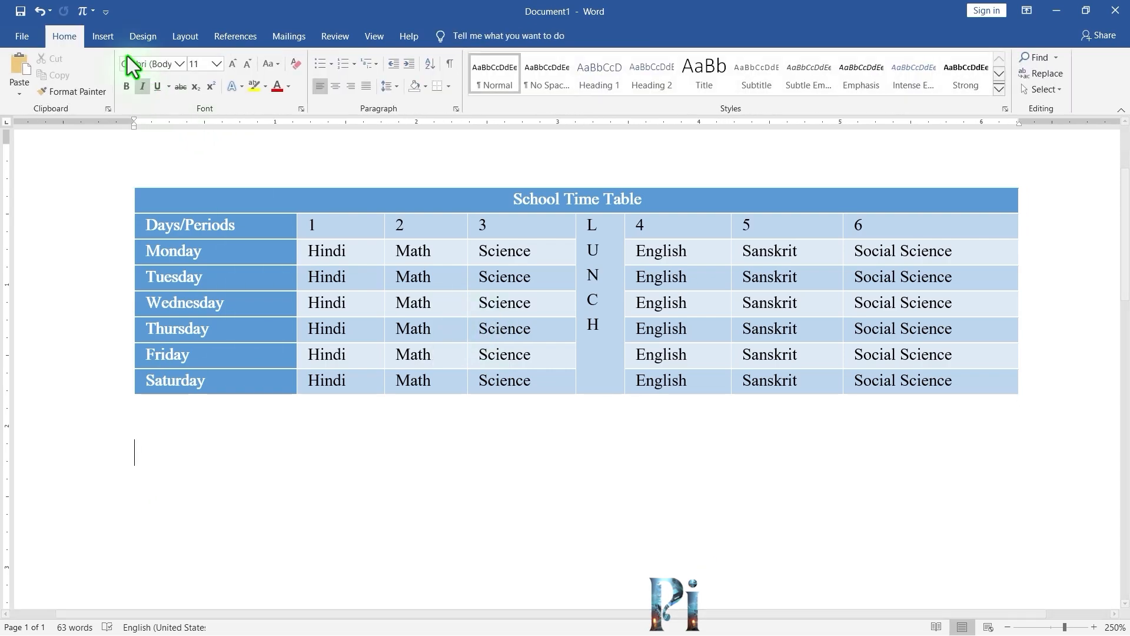
{"action": "left_click", "coordinate": [112, 38]}
{"action": "left_click", "coordinate": [117, 83]}
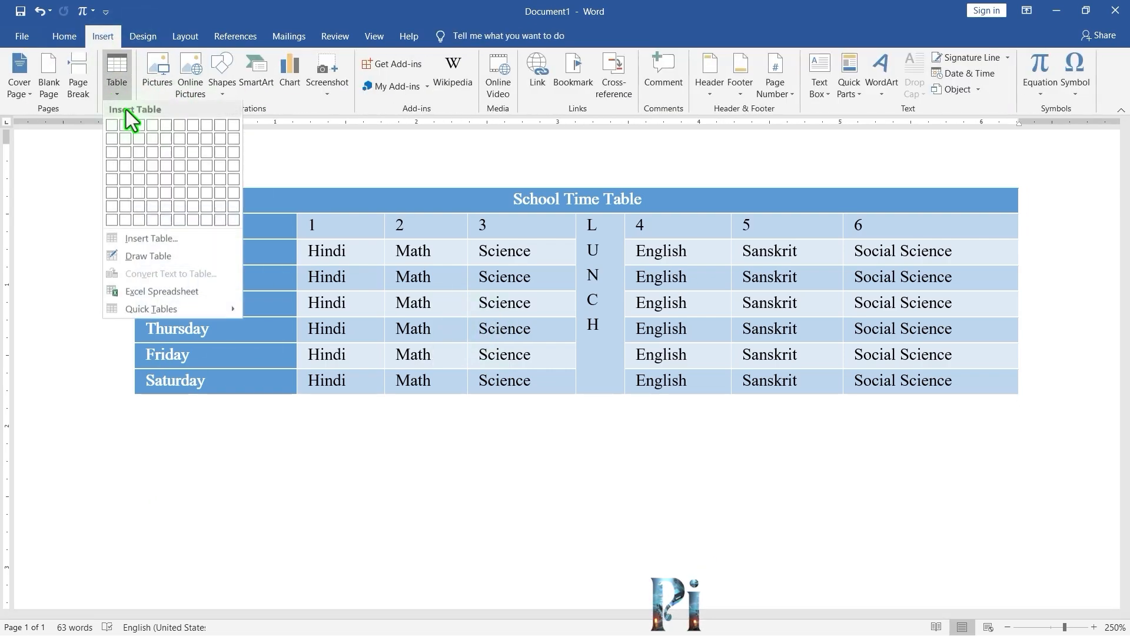
{"action": "left_click", "coordinate": [162, 174]}
{"action": "scroll", "coordinate": [868, 550], "scroll_direction": "down", "scroll_amount": 5}
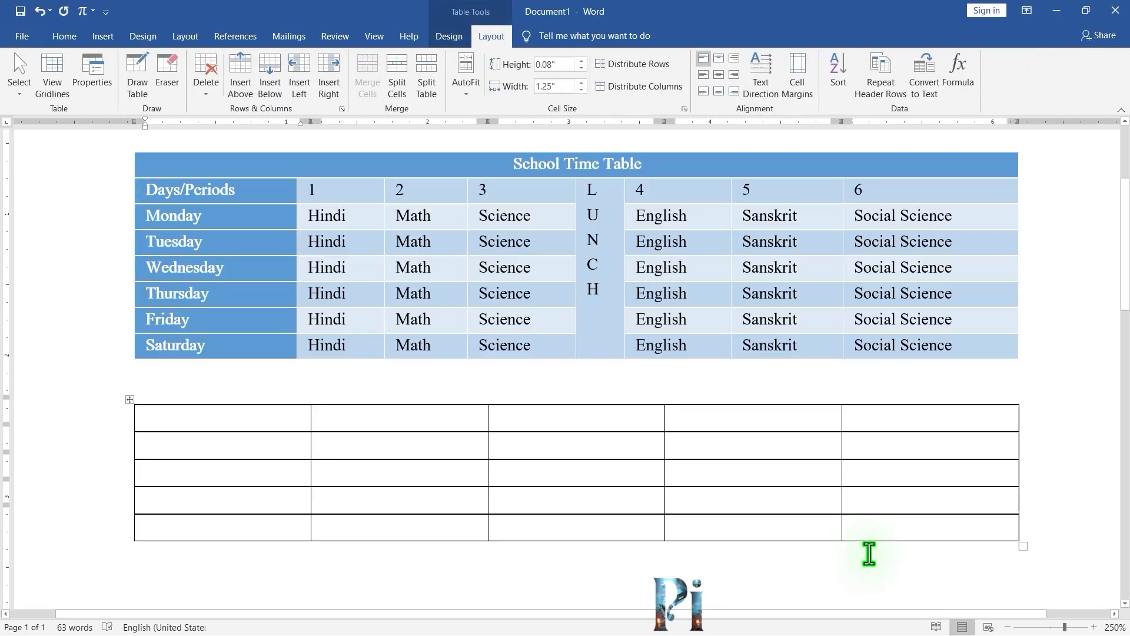
Shrink the new table to about half width from its corner handle and reposition three column borders for unequal widths.
{"action": "left_click_drag", "start_coordinate": [1022, 440], "coordinate": [620, 478]}
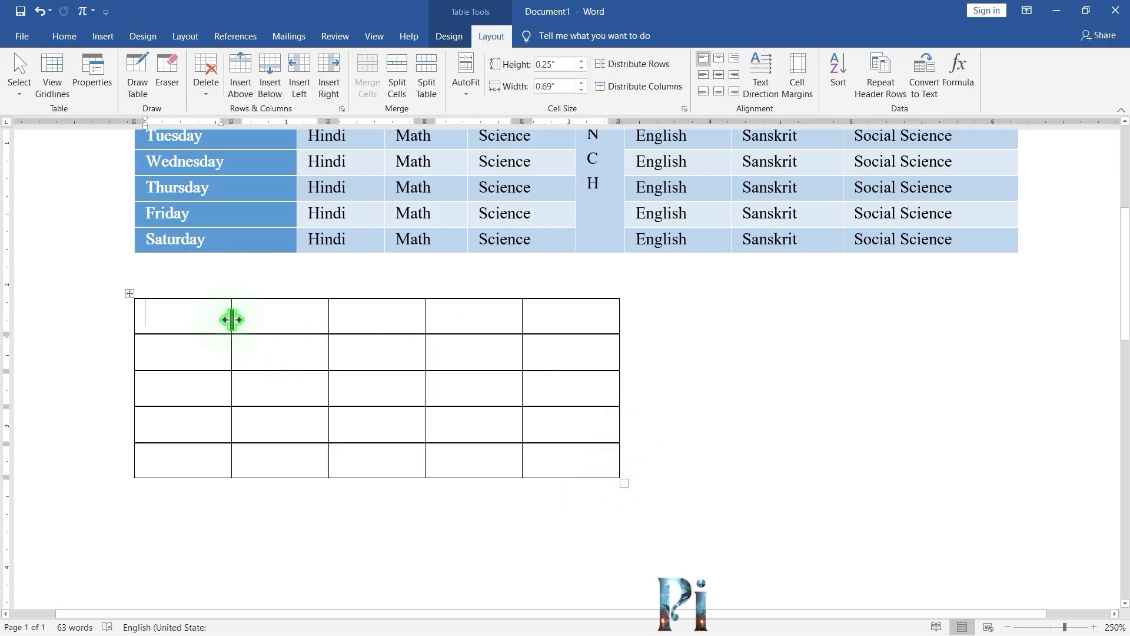
{"action": "left_click_drag", "start_coordinate": [220, 319], "coordinate": [178, 321]}
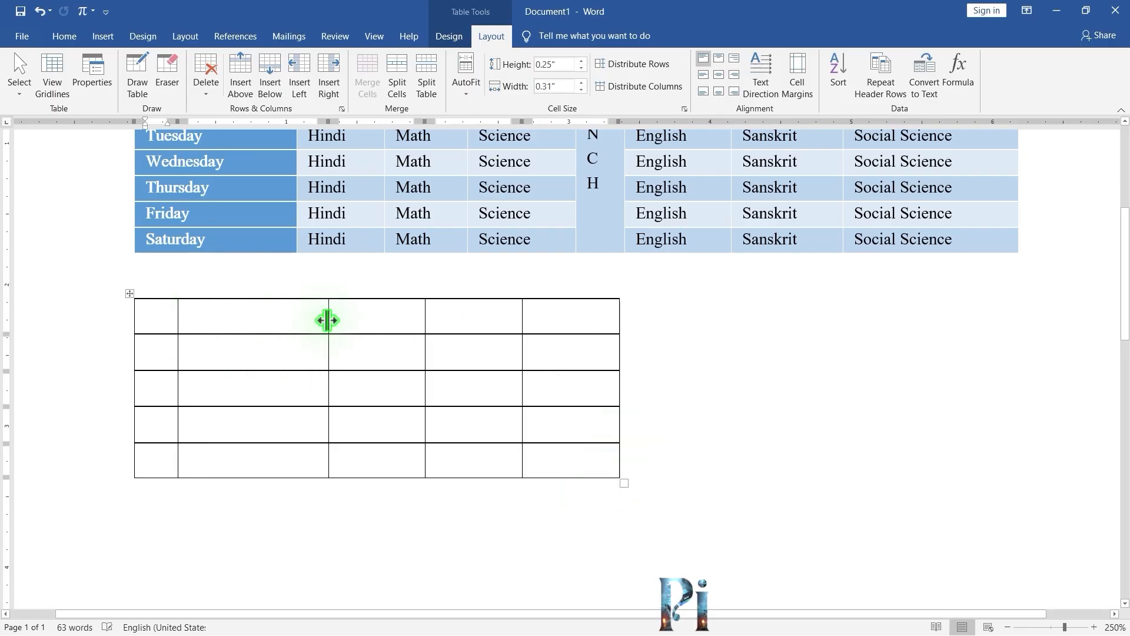
{"action": "left_click_drag", "start_coordinate": [328, 321], "coordinate": [399, 320]}
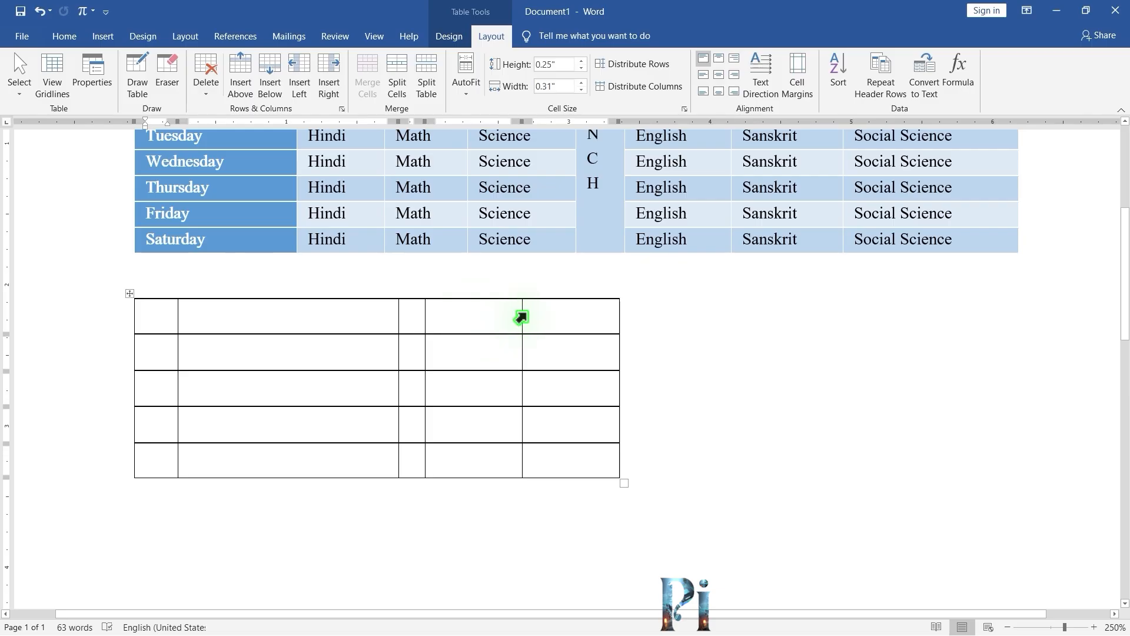
{"action": "left_click_drag", "start_coordinate": [523, 316], "coordinate": [452, 318]}
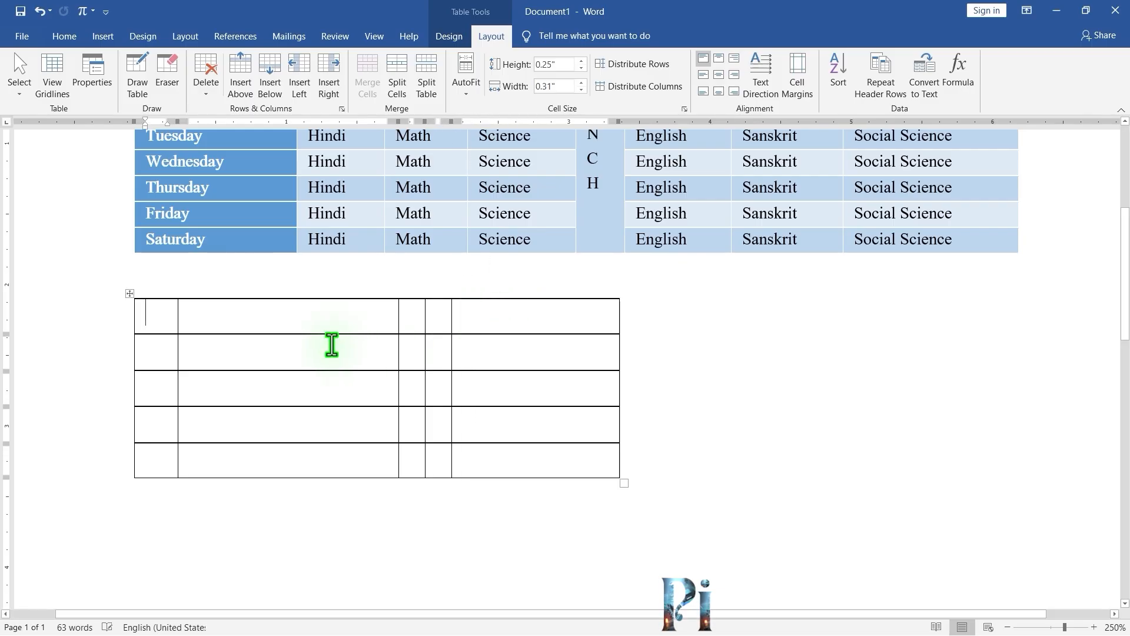
Increase the new table's first row height to about 0.77 inches.
{"action": "left_click_drag", "start_coordinate": [332, 335], "coordinate": [300, 430]}
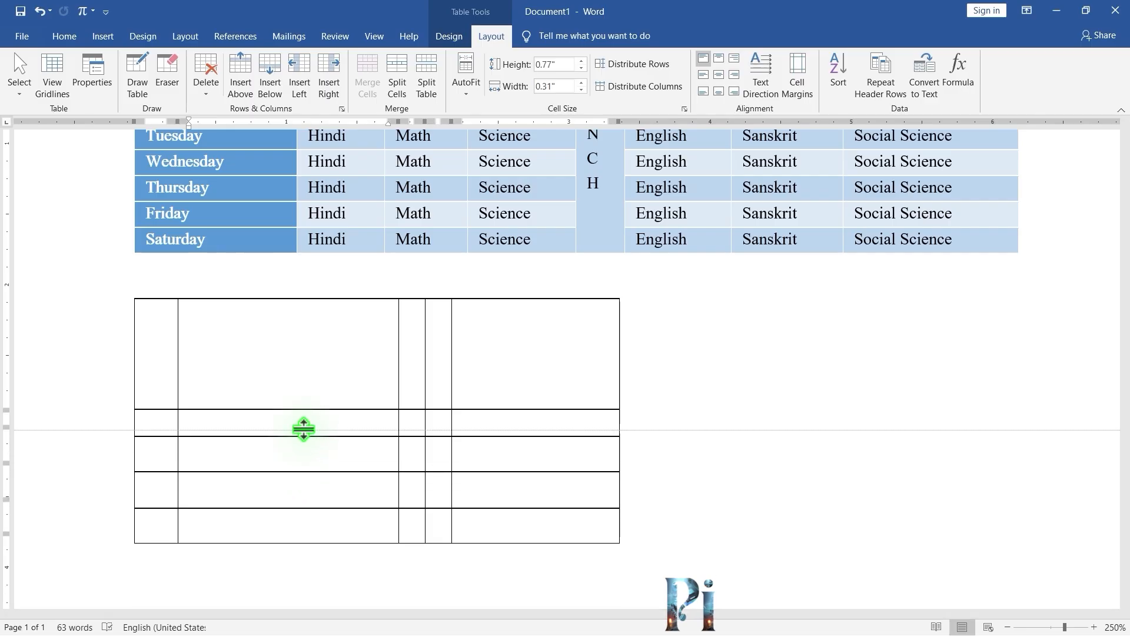
{"action": "left_click", "coordinate": [292, 469]}
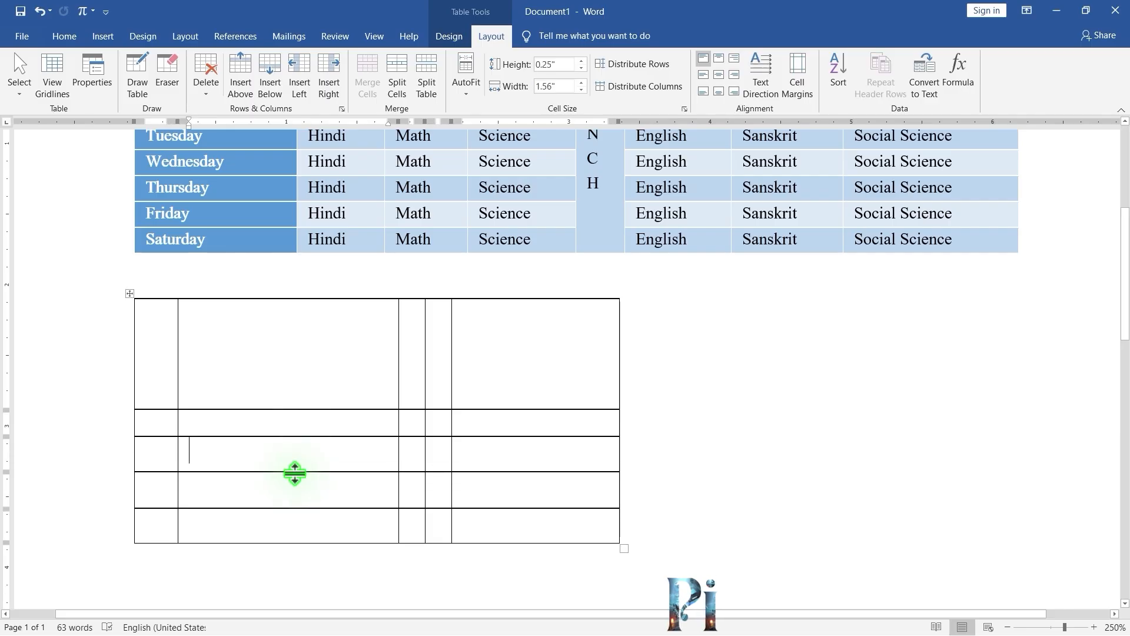
Increase the height of the new table's third row to about 0.55 inches.
{"action": "left_click_drag", "start_coordinate": [292, 471], "coordinate": [295, 515]}
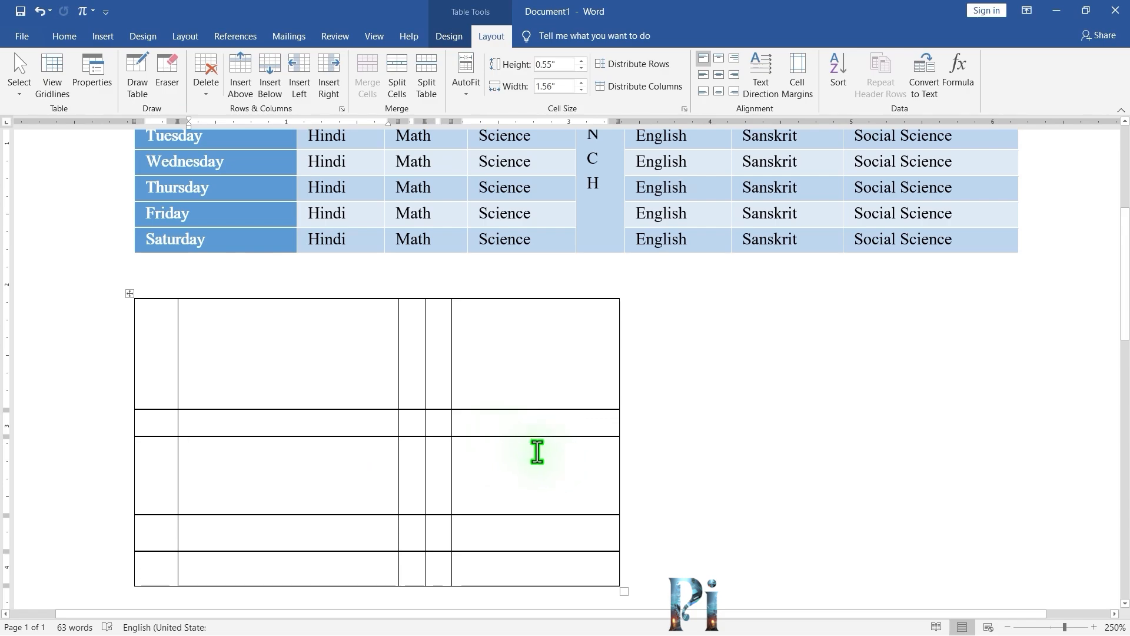
{"action": "scroll", "coordinate": [563, 462], "scroll_direction": "down", "scroll_amount": 1}
{"action": "scroll", "coordinate": [480, 371], "scroll_direction": "up", "scroll_amount": 2}
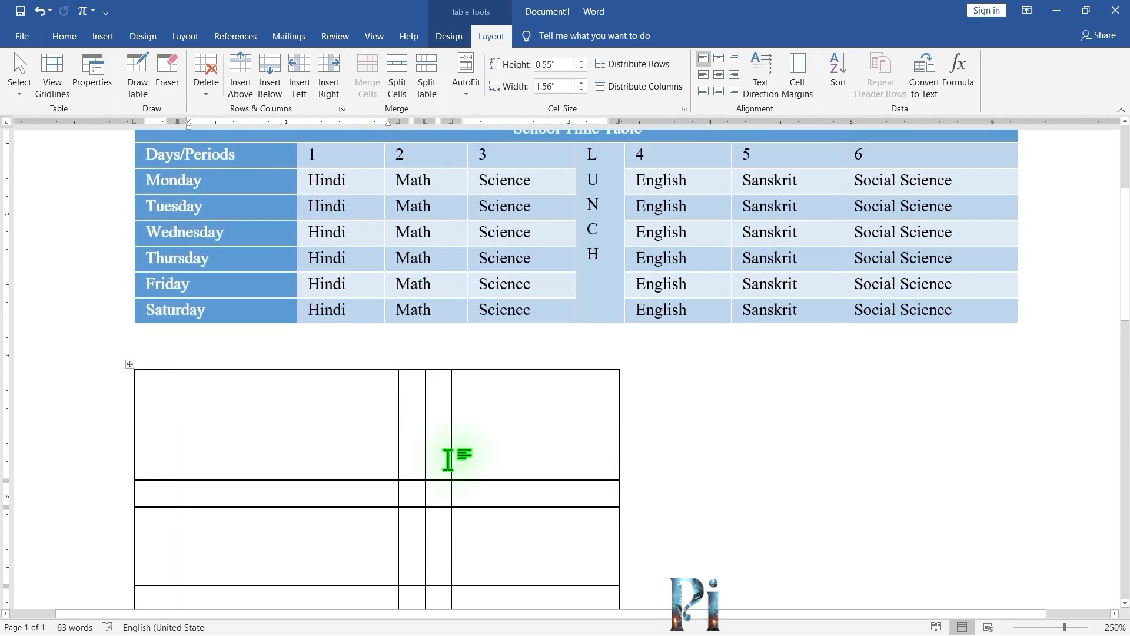
{"action": "scroll", "coordinate": [483, 430], "scroll_direction": "down", "scroll_amount": 2}
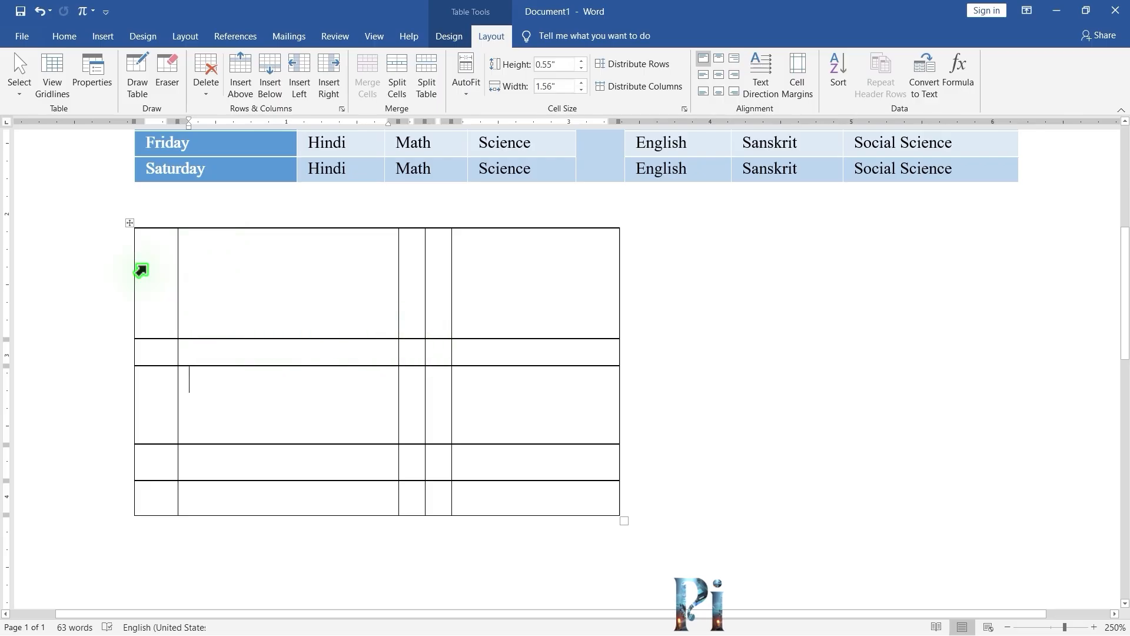
Select the entire new table and distribute its rows evenly.
{"action": "left_click", "coordinate": [129, 224]}
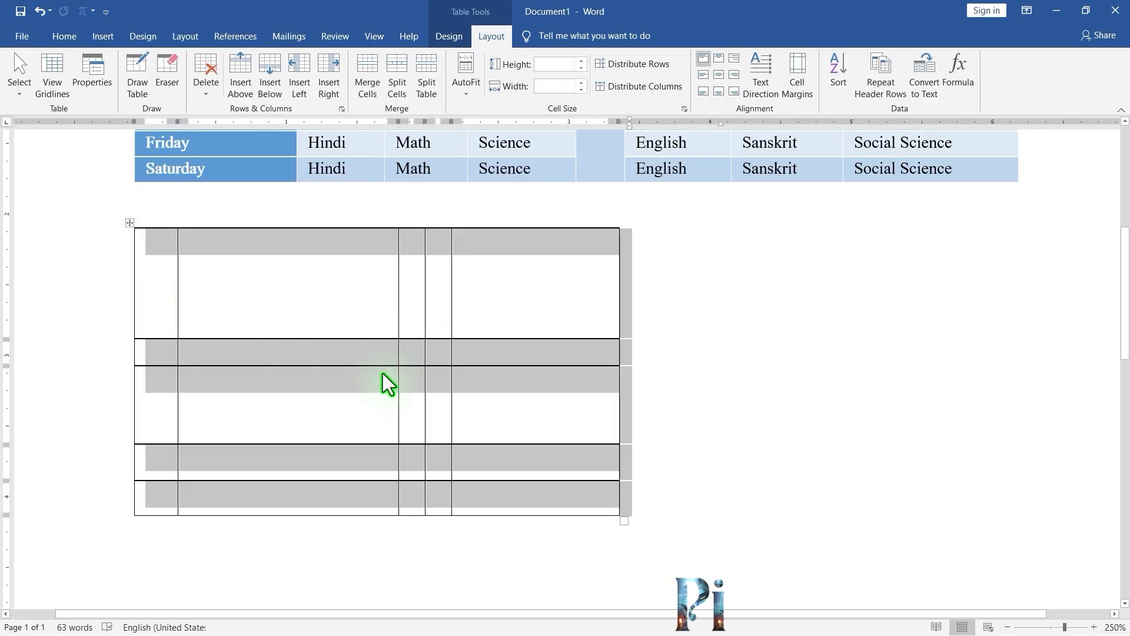
{"action": "left_click", "coordinate": [659, 67]}
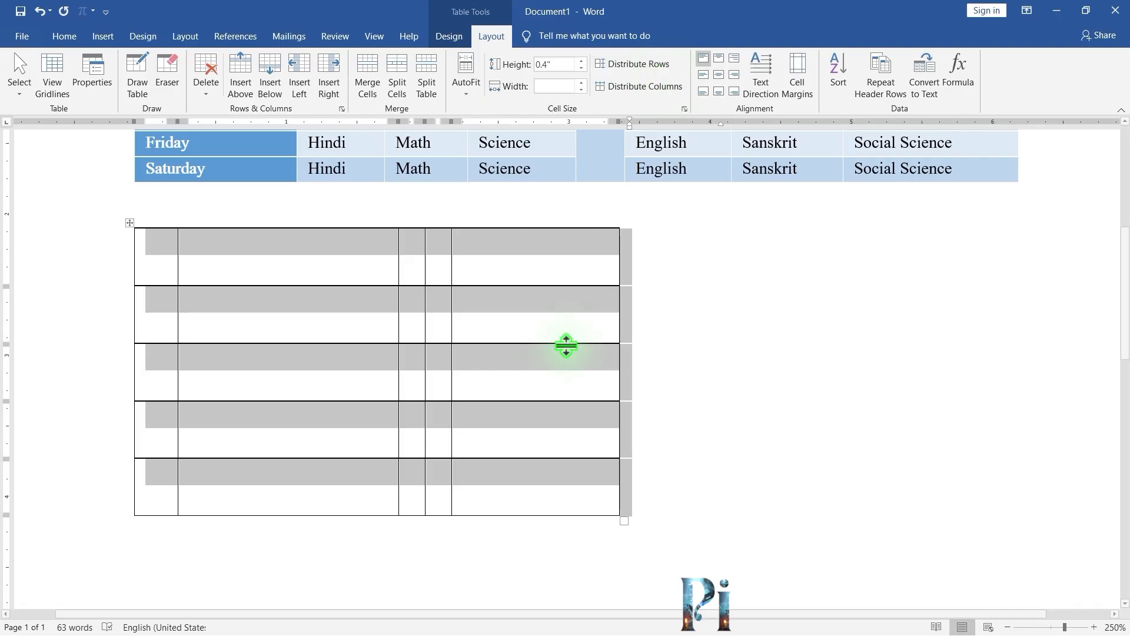
{"action": "left_click", "coordinate": [708, 357]}
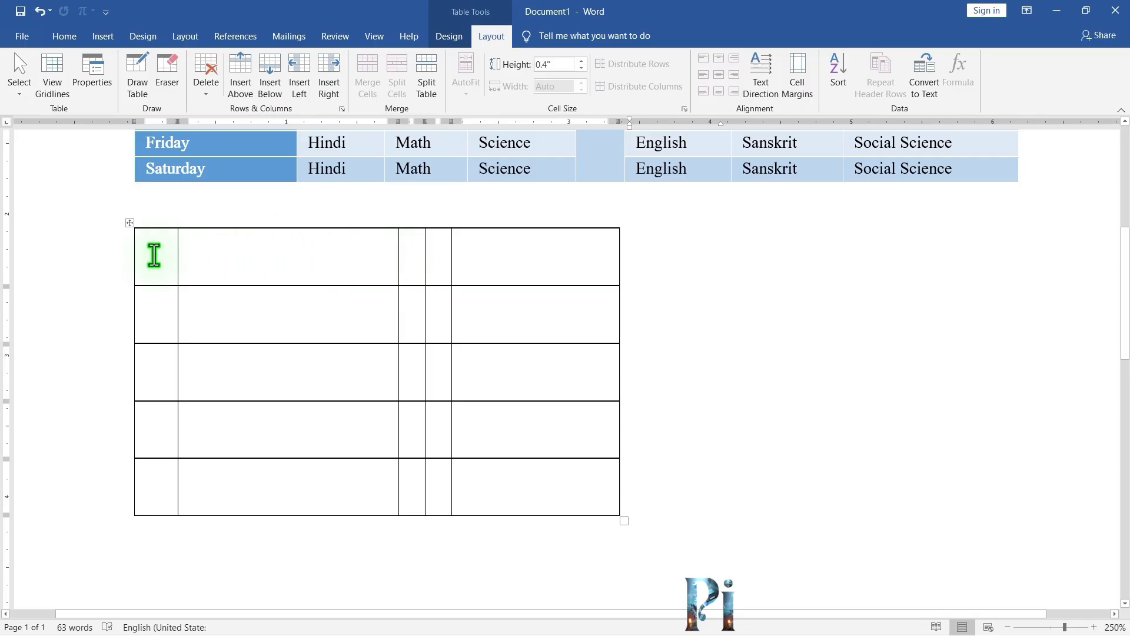
Select all cells of the new table and distribute its columns evenly.
{"action": "left_click_drag", "start_coordinate": [154, 255], "coordinate": [523, 494]}
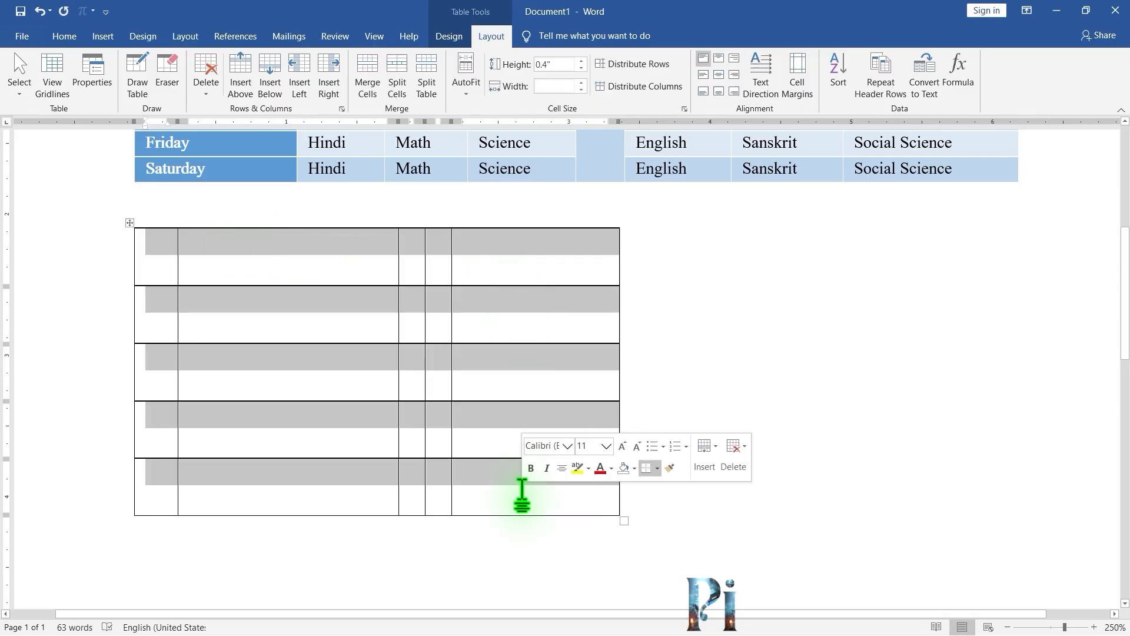
{"action": "left_click", "coordinate": [658, 87]}
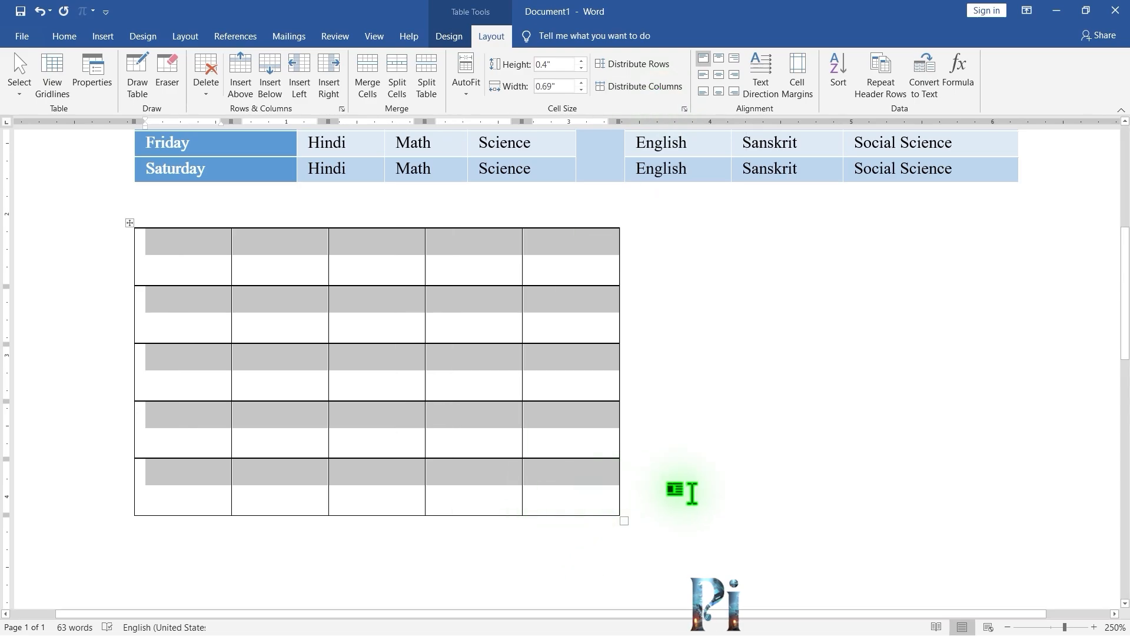
{"action": "left_click", "coordinate": [692, 494]}
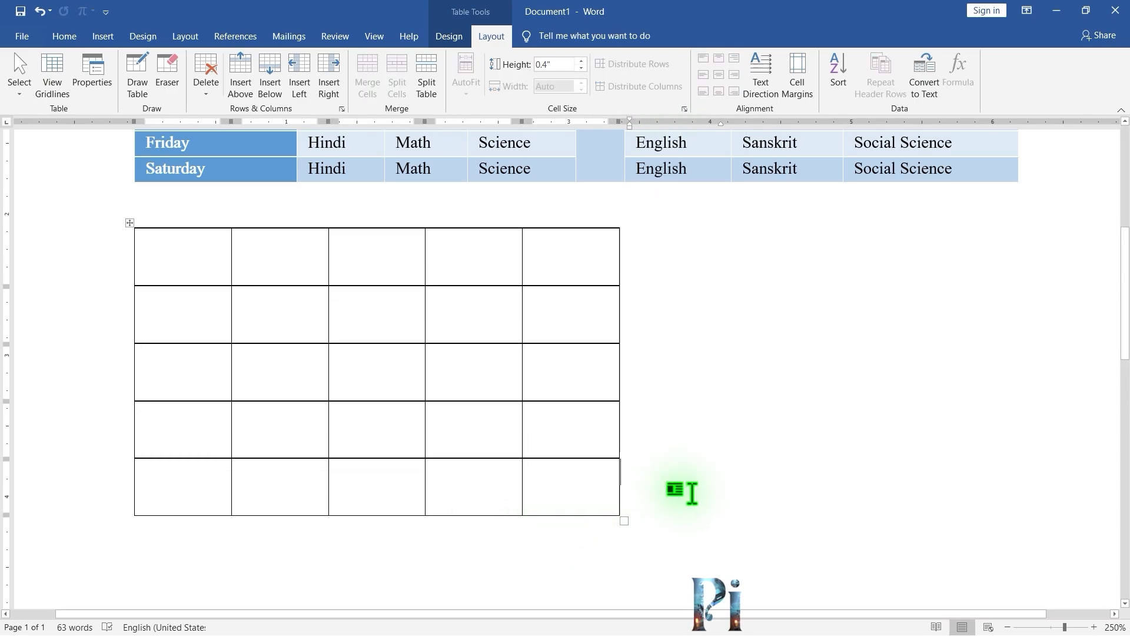
Enlarge the new table from its corner handle to about 0.83-inch columns and 0.51-inch rows.
{"action": "left_click", "coordinate": [593, 387]}
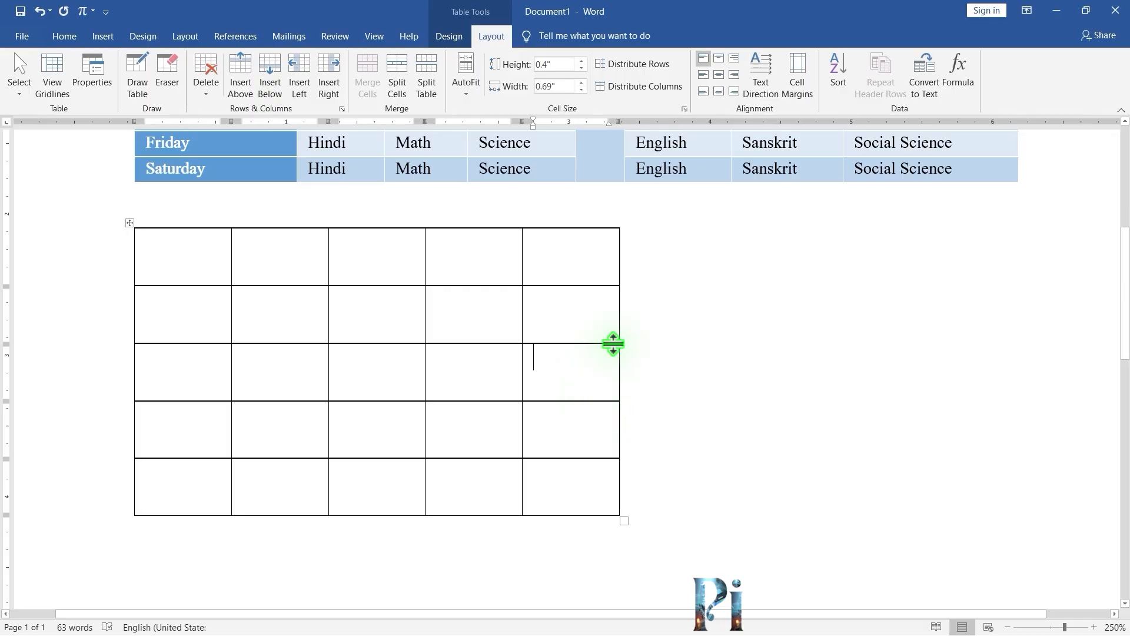
{"action": "scroll", "coordinate": [550, 350], "scroll_direction": "up", "scroll_amount": 1}
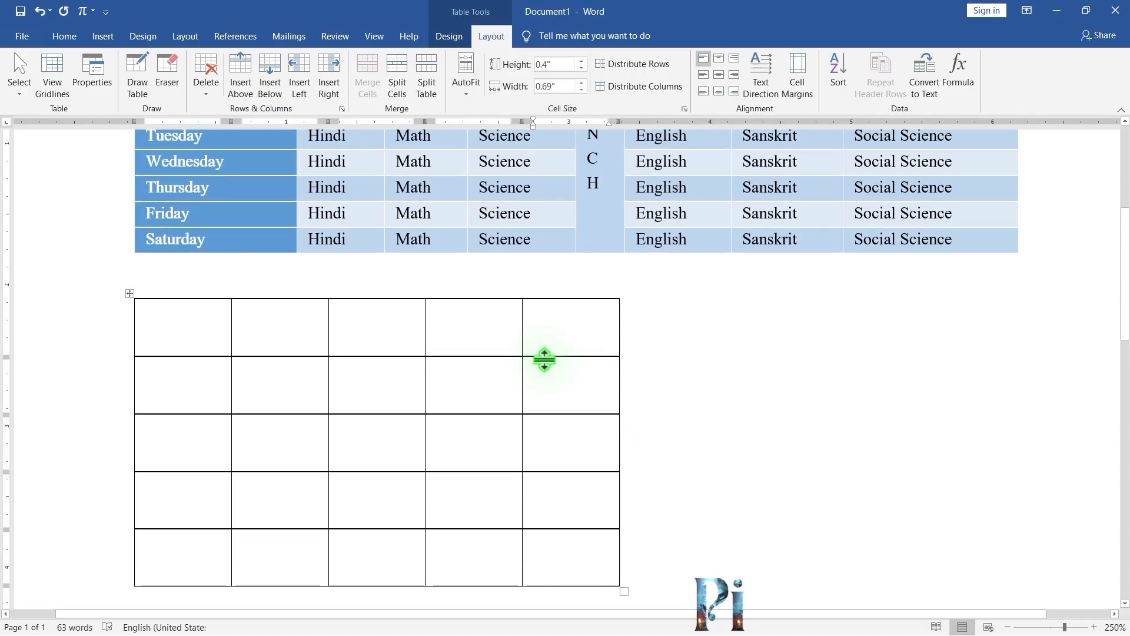
{"action": "scroll", "coordinate": [589, 442], "scroll_direction": "down", "scroll_amount": 2}
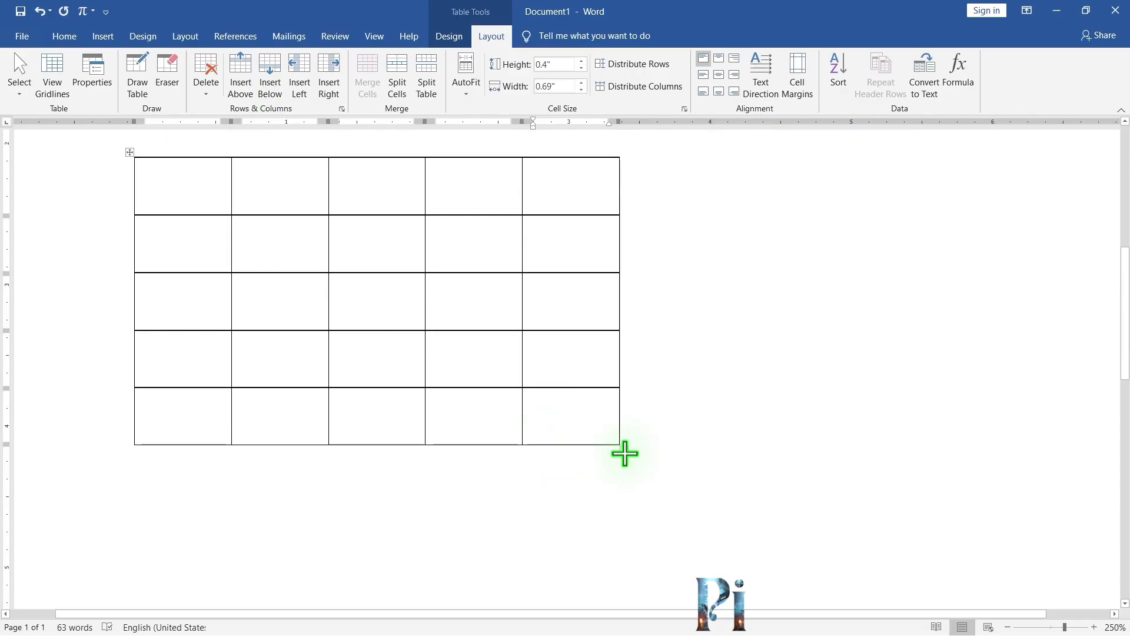
{"action": "left_click_drag", "start_coordinate": [624, 448], "coordinate": [739, 539]}
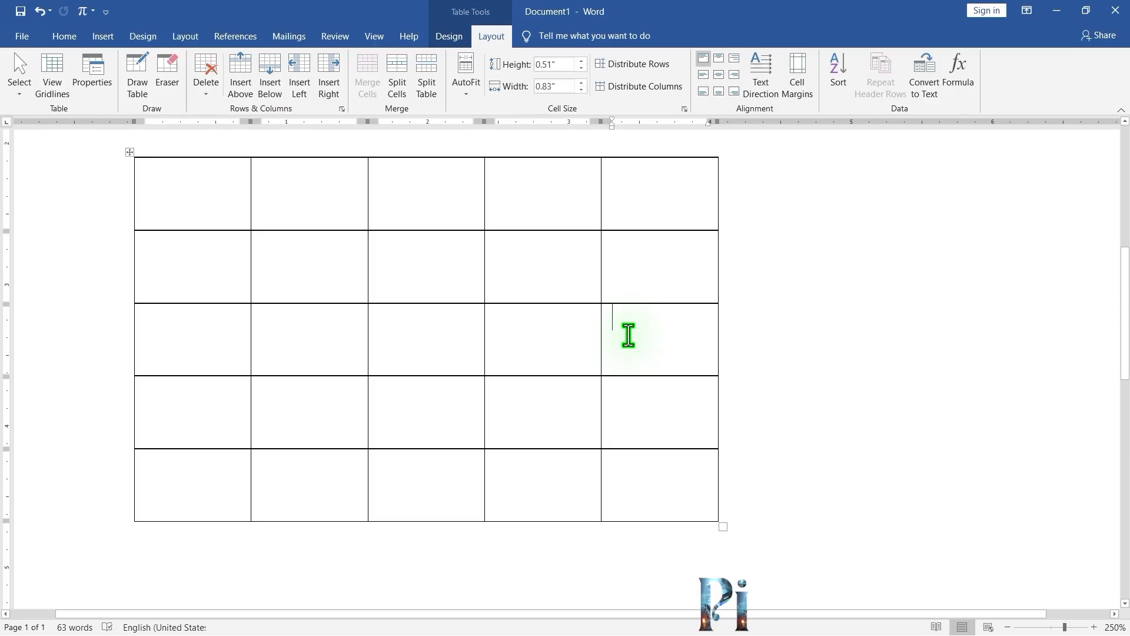
Enter Hello in the third row's last cell and try the top and middle cell alignments on it.
{"action": "type", "text": "Hello"}
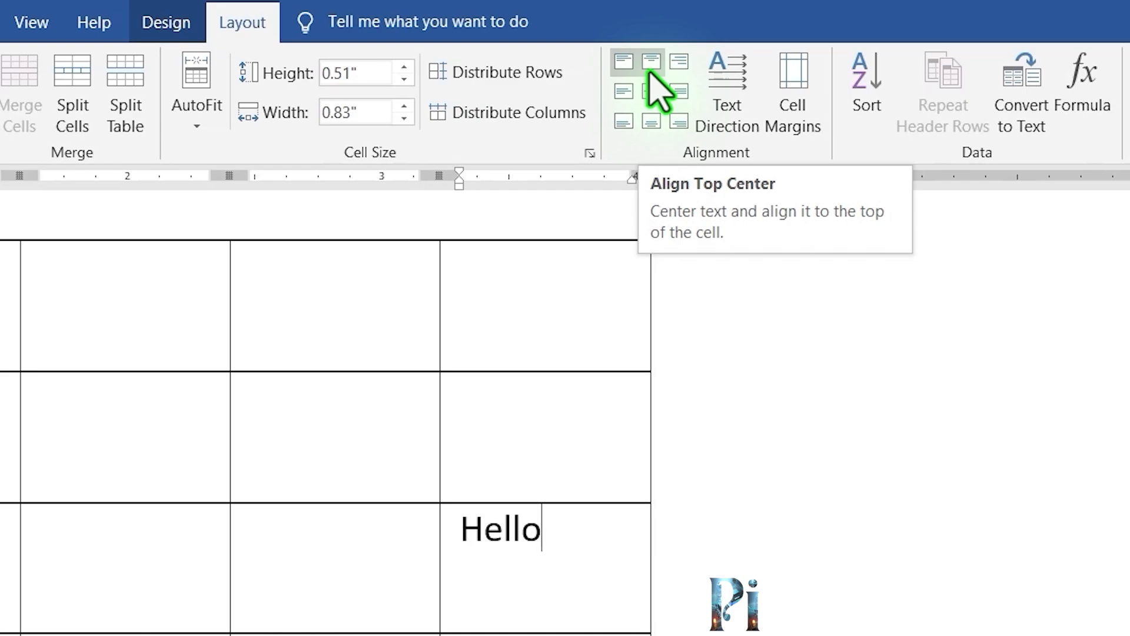
{"action": "left_click", "coordinate": [651, 77]}
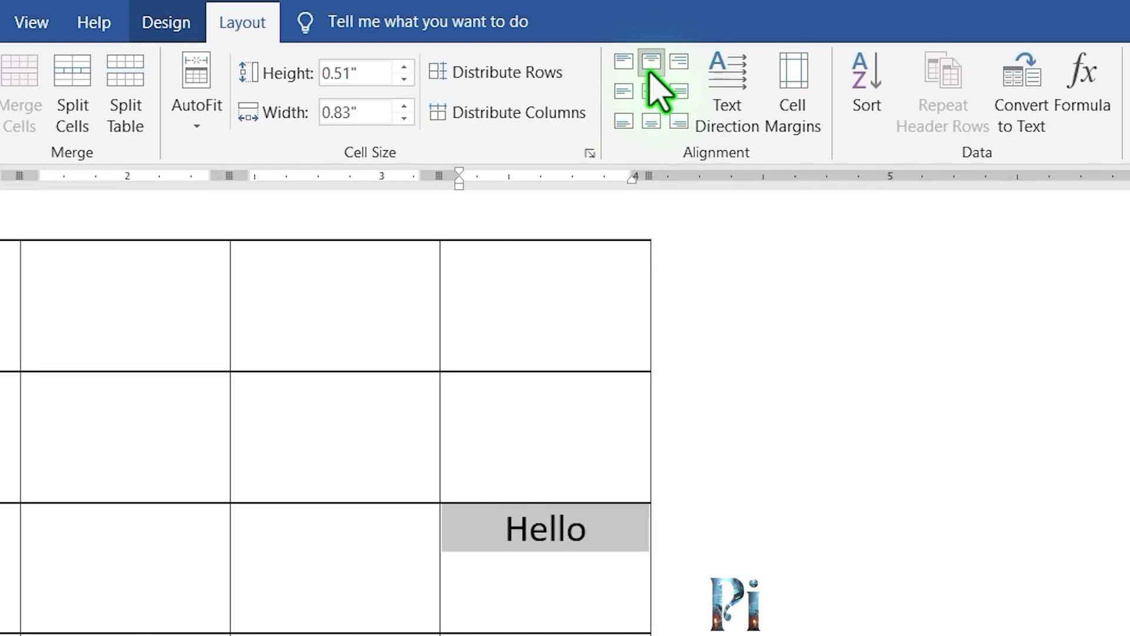
{"action": "left_click", "coordinate": [678, 62]}
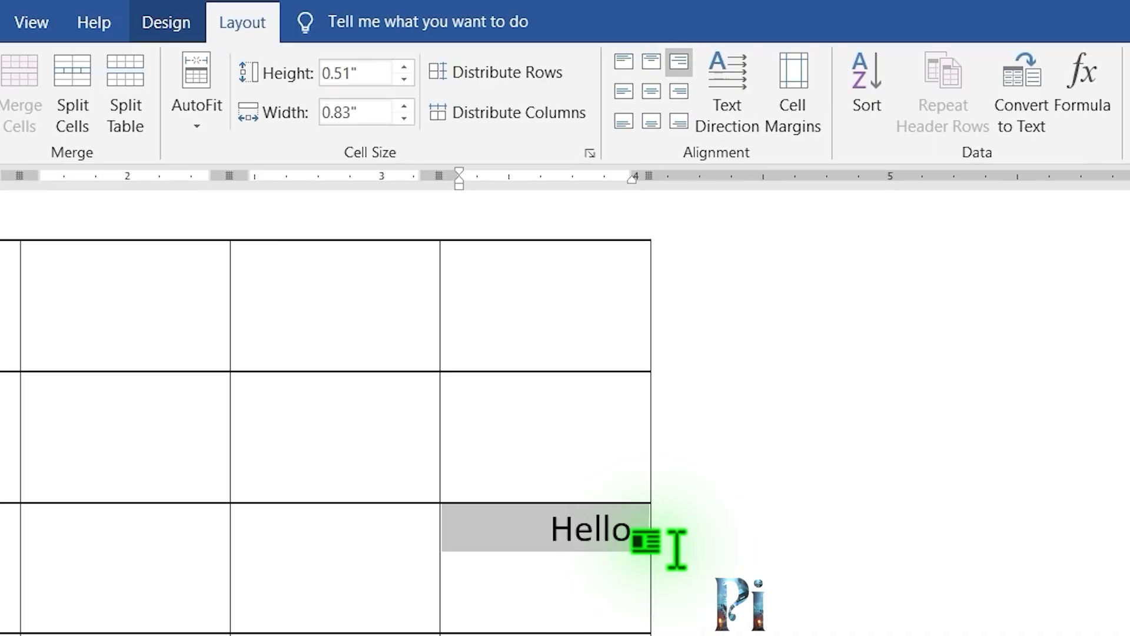
{"action": "left_click", "coordinate": [623, 94]}
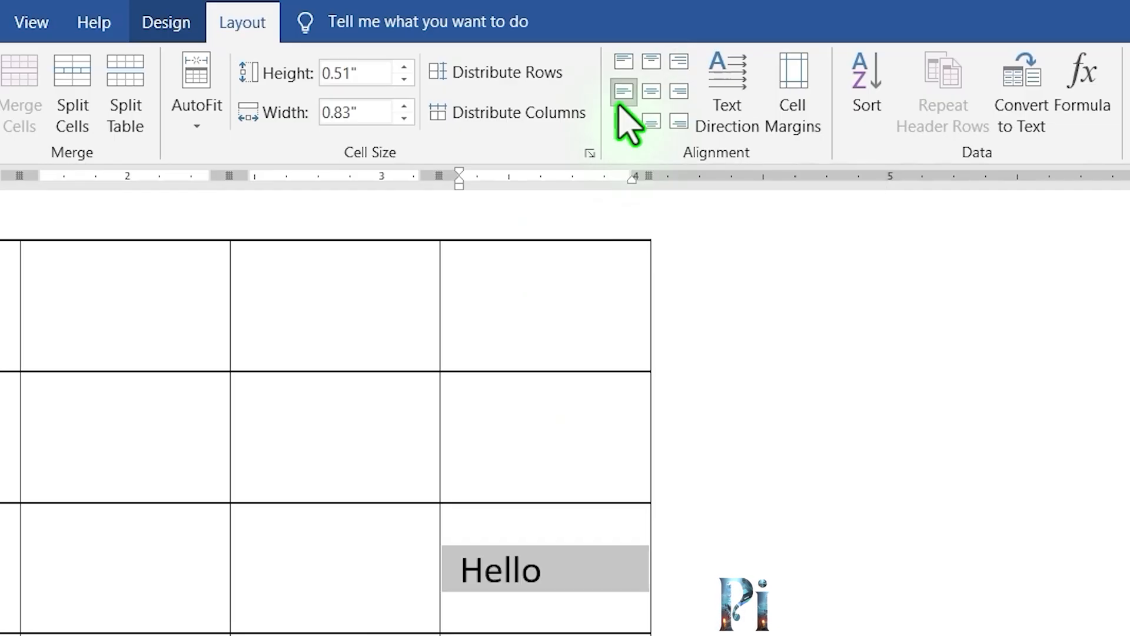
{"action": "left_click", "coordinate": [651, 93]}
{"action": "left_click", "coordinate": [678, 93]}
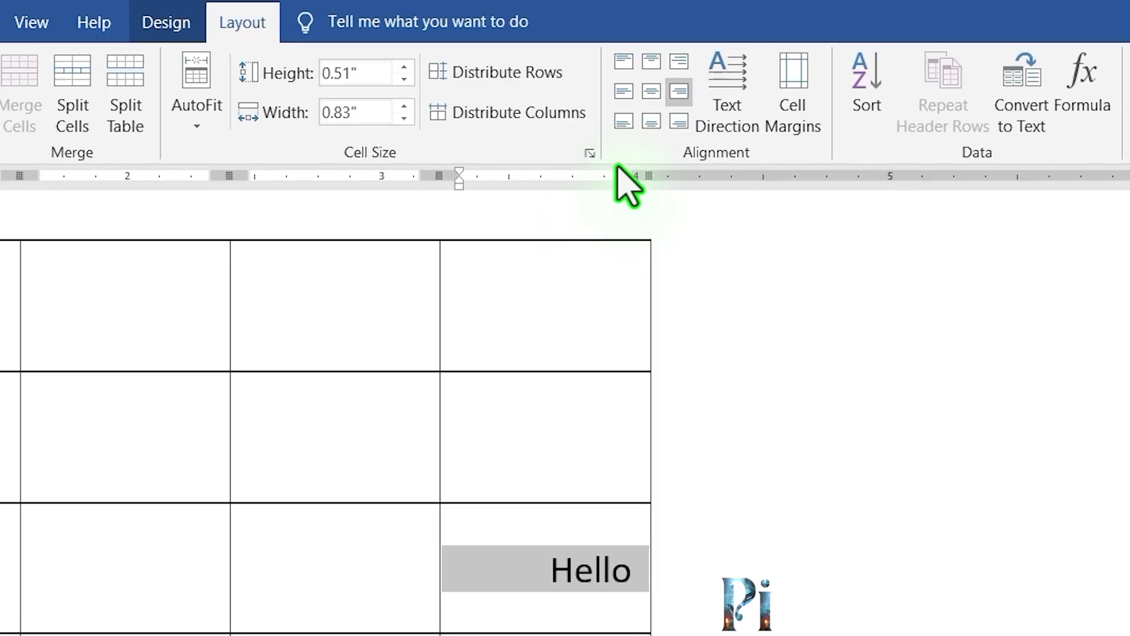
Try the bottom cell alignments on Hello, then set the cell back to top-left alignment.
{"action": "left_click", "coordinate": [623, 122]}
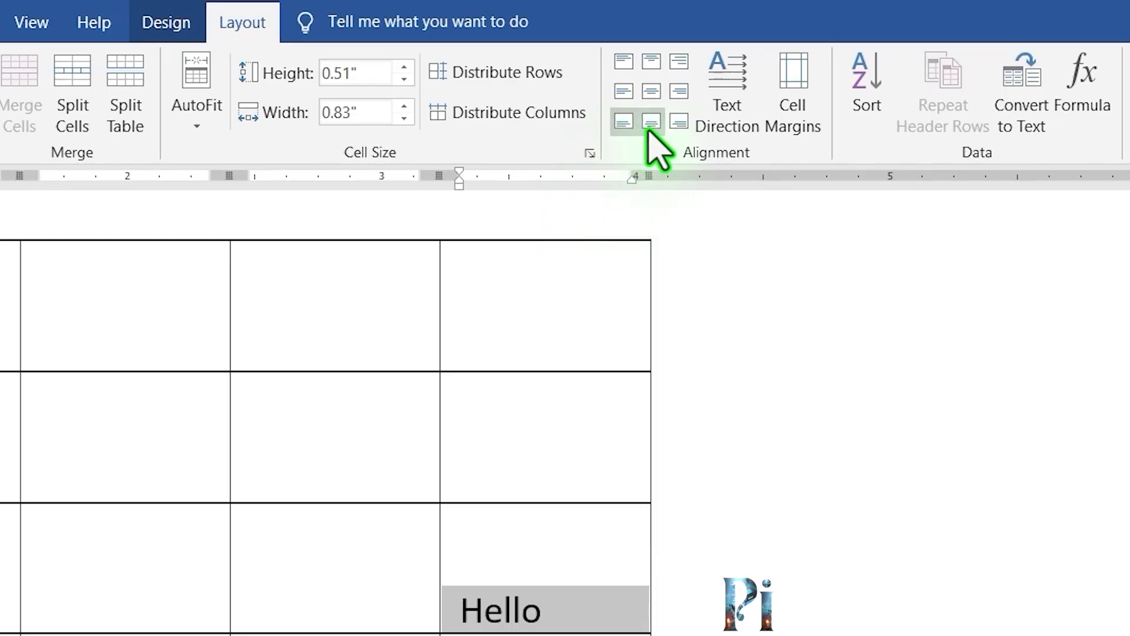
{"action": "left_click", "coordinate": [651, 122]}
{"action": "left_click", "coordinate": [678, 132]}
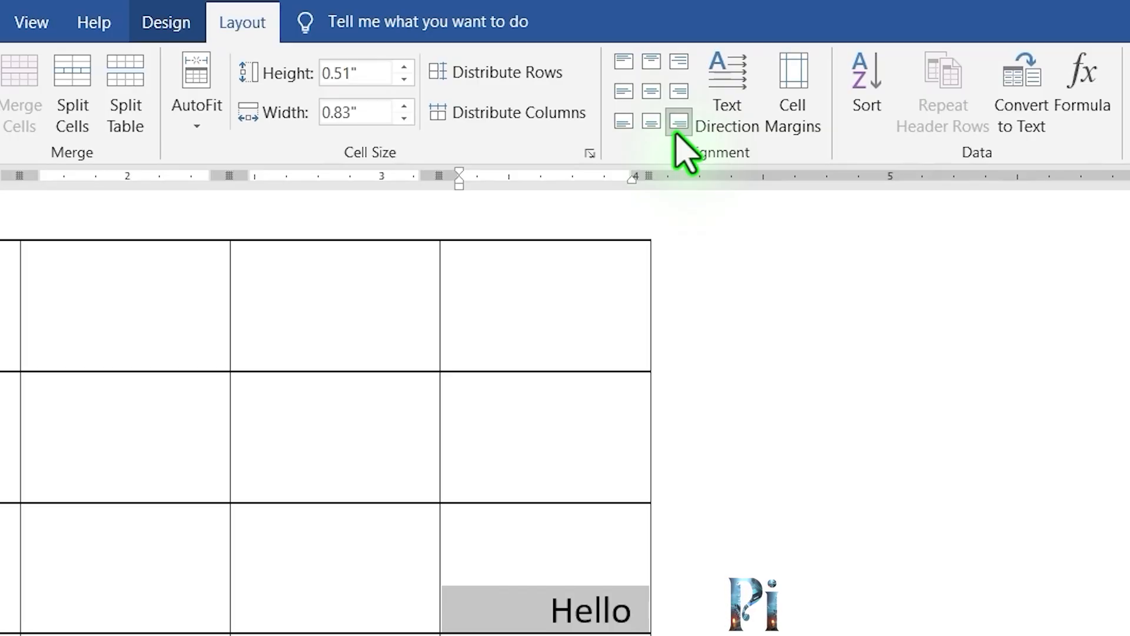
{"action": "left_click", "coordinate": [624, 64]}
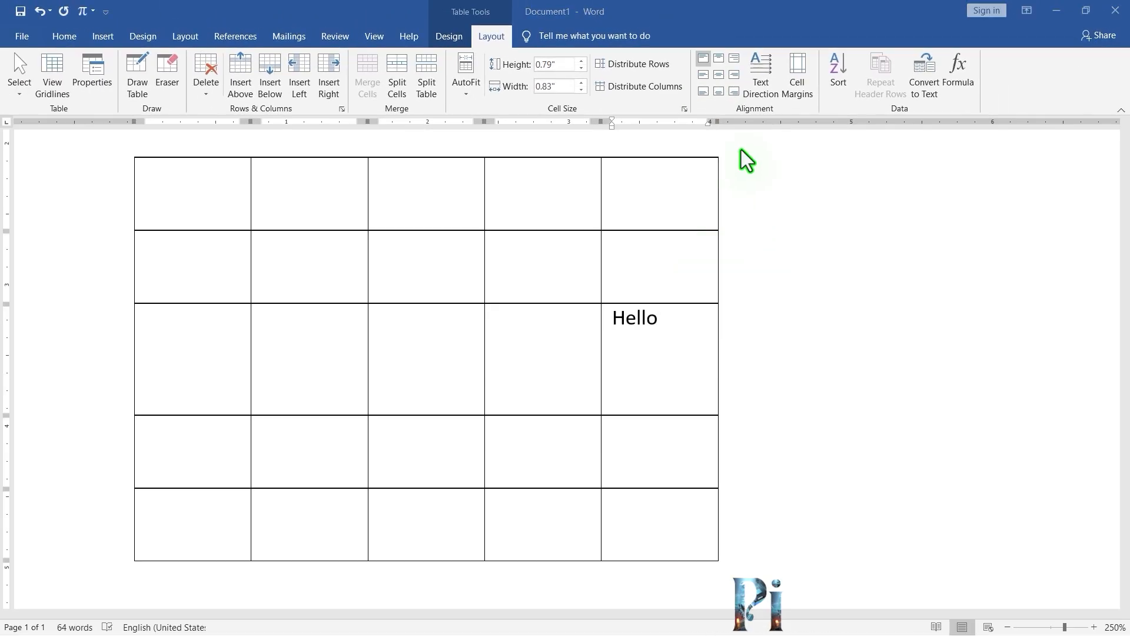
Rotate the Hello cell's text direction through each orientation back to horizontal.
{"action": "left_click", "coordinate": [763, 70]}
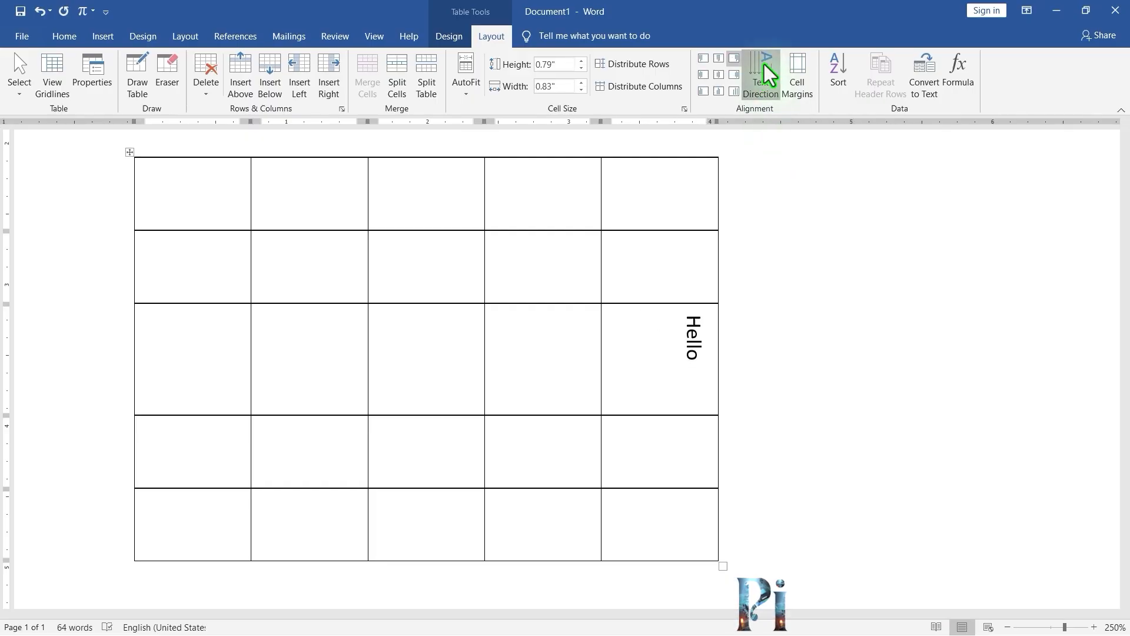
{"action": "left_click", "coordinate": [764, 64]}
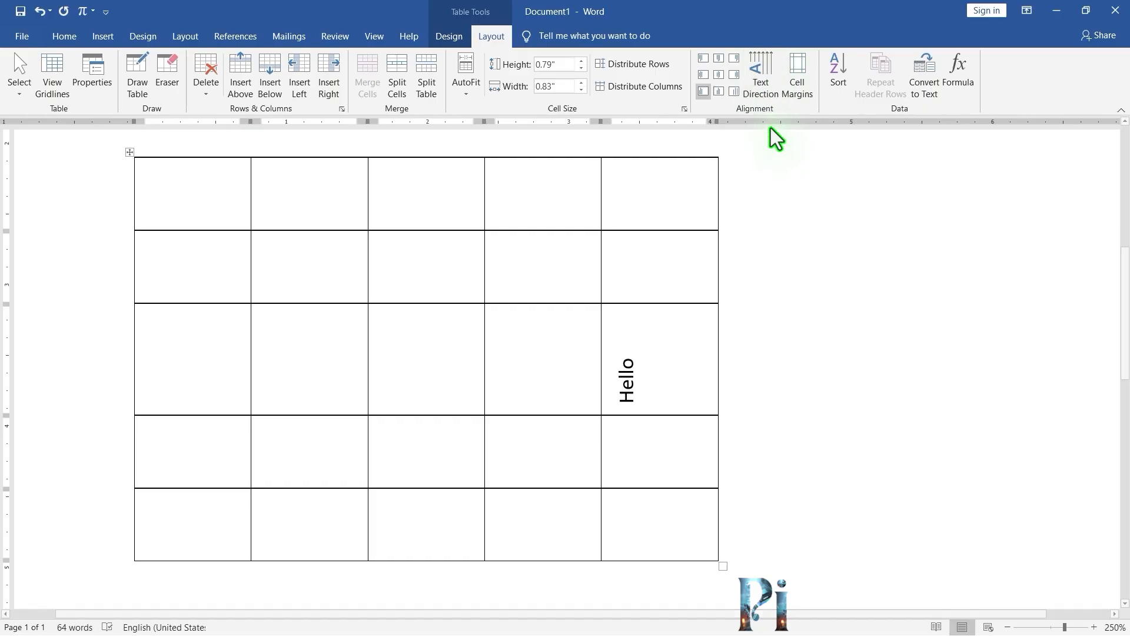
{"action": "left_click", "coordinate": [765, 75]}
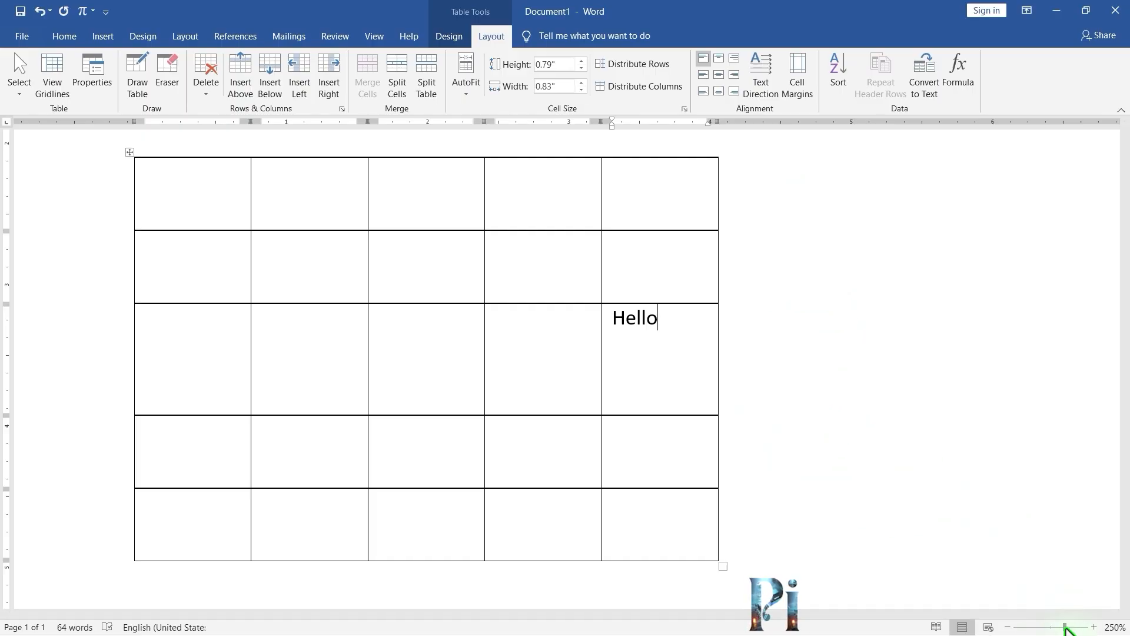
Set the table's default left cell margin to 0 inches in Table Options.
{"action": "left_click_drag", "start_coordinate": [1067, 629], "coordinate": [1107, 632]}
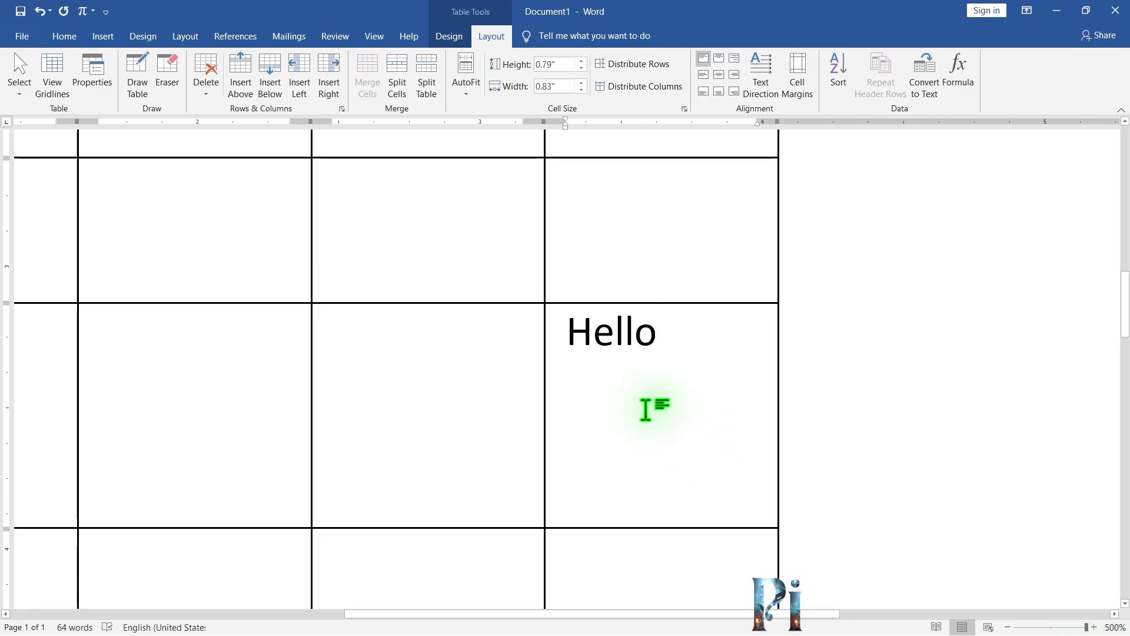
{"action": "left_click", "coordinate": [565, 338]}
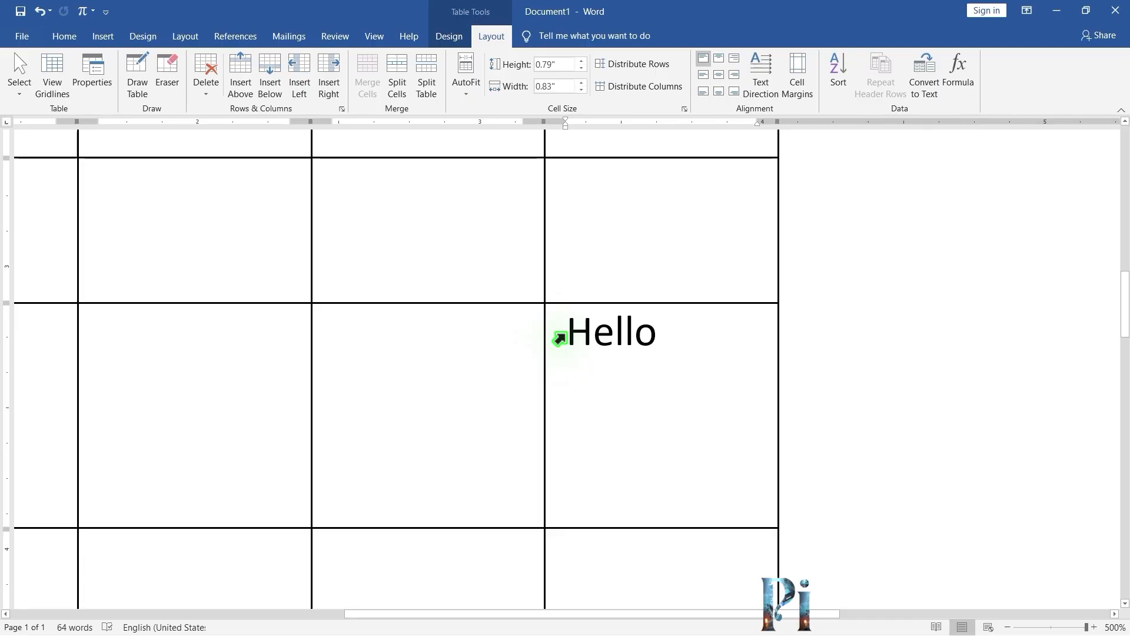
{"action": "left_click", "coordinate": [798, 72]}
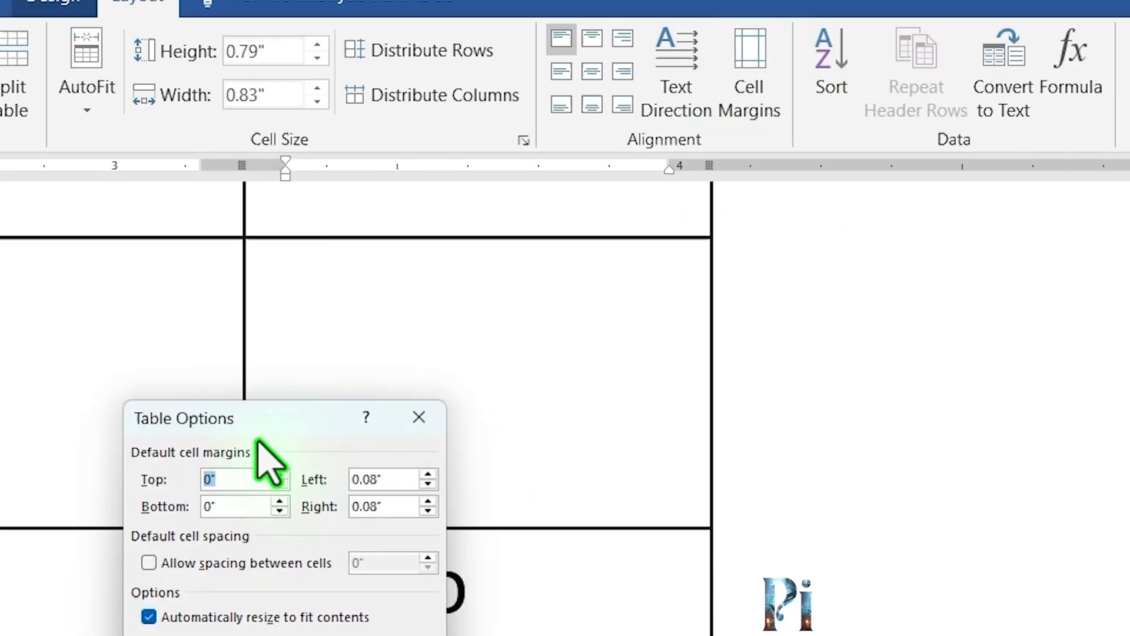
{"action": "left_click_drag", "start_coordinate": [276, 419], "coordinate": [446, 247]}
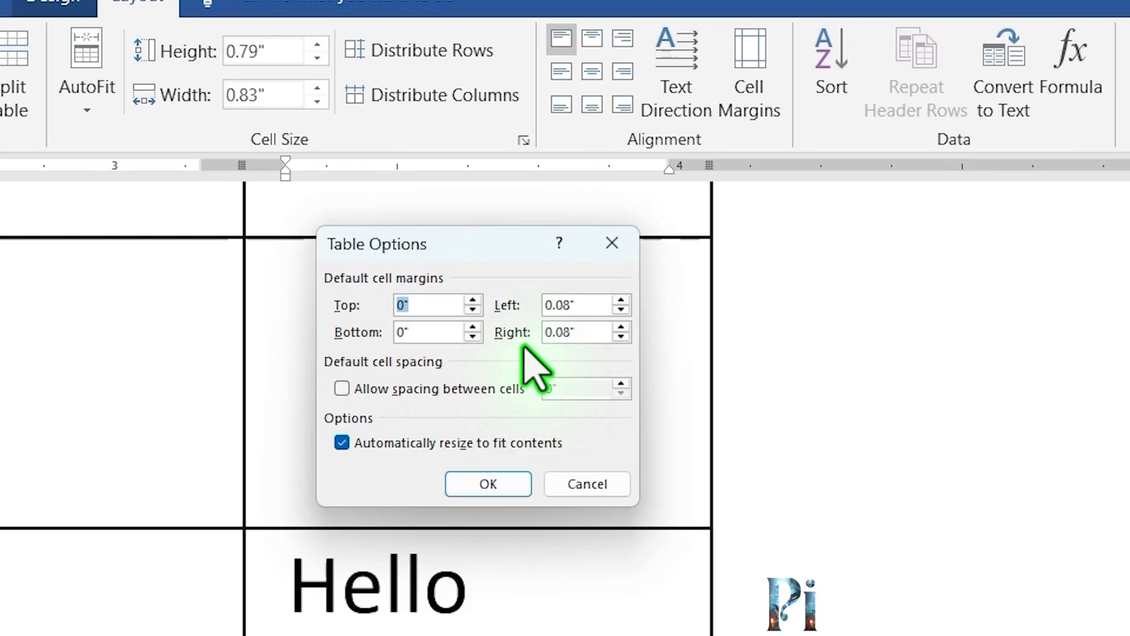
{"action": "left_click", "coordinate": [412, 306]}
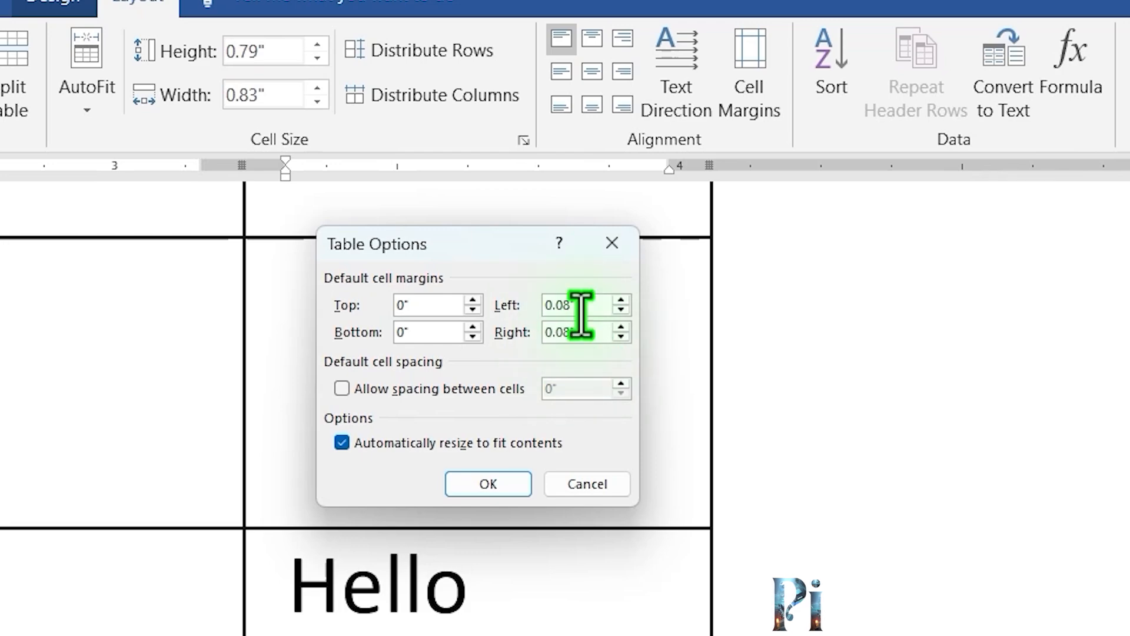
{"action": "left_click", "coordinate": [621, 309]}
{"action": "left_click", "coordinate": [620, 309]}
{"action": "left_click", "coordinate": [621, 309]}
{"action": "left_click", "coordinate": [621, 309]}
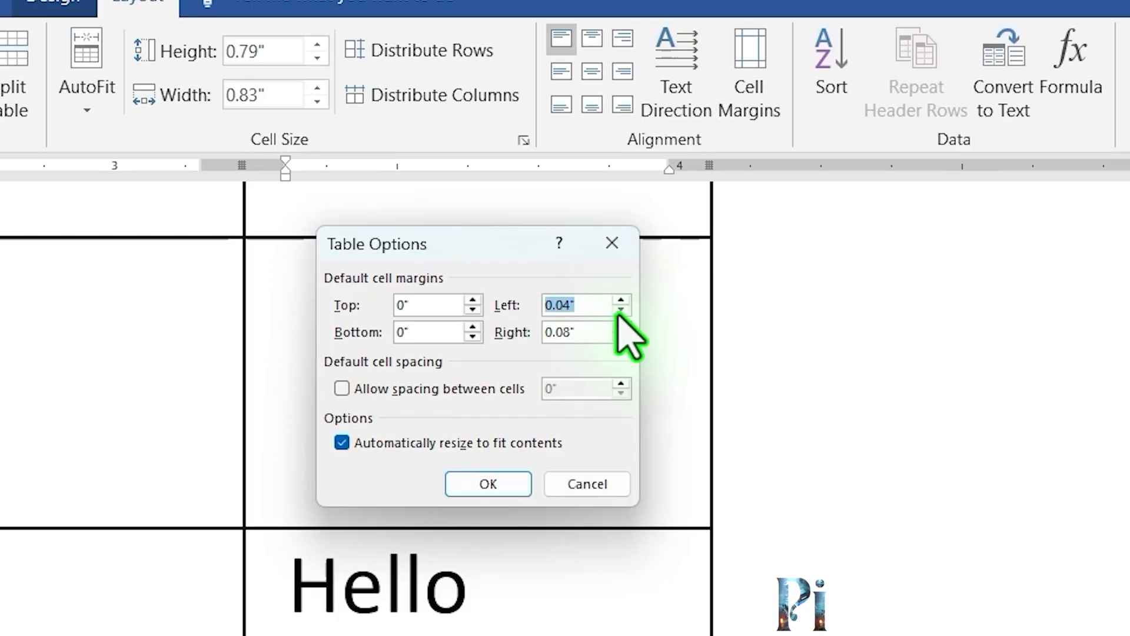
{"action": "left_click", "coordinate": [620, 309]}
{"action": "left_click", "coordinate": [621, 309]}
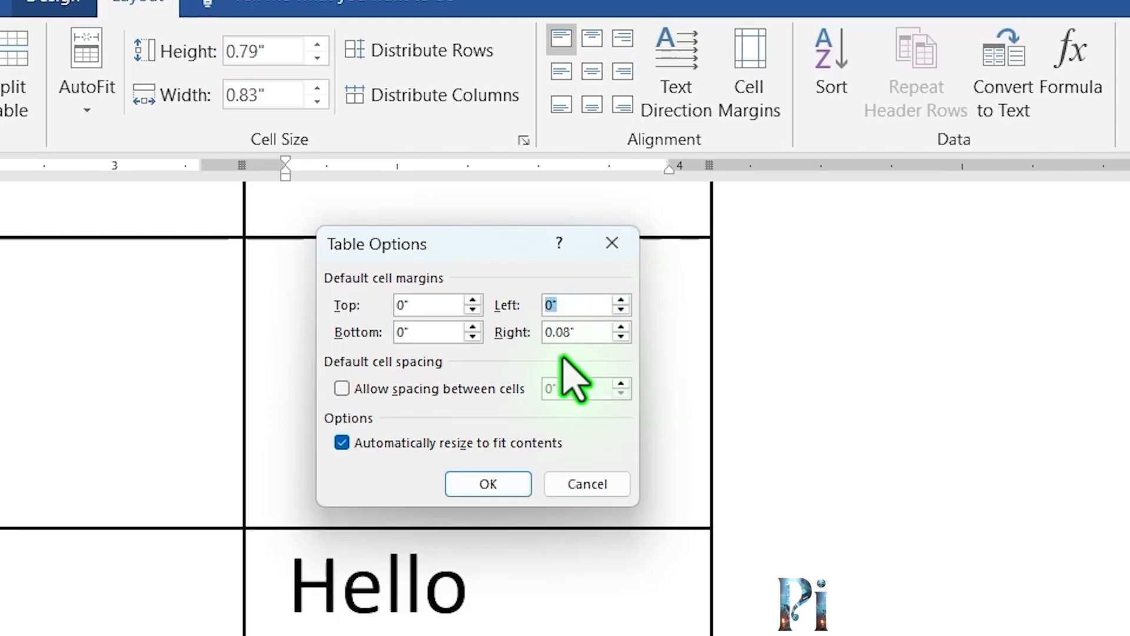
{"action": "left_click", "coordinate": [491, 486]}
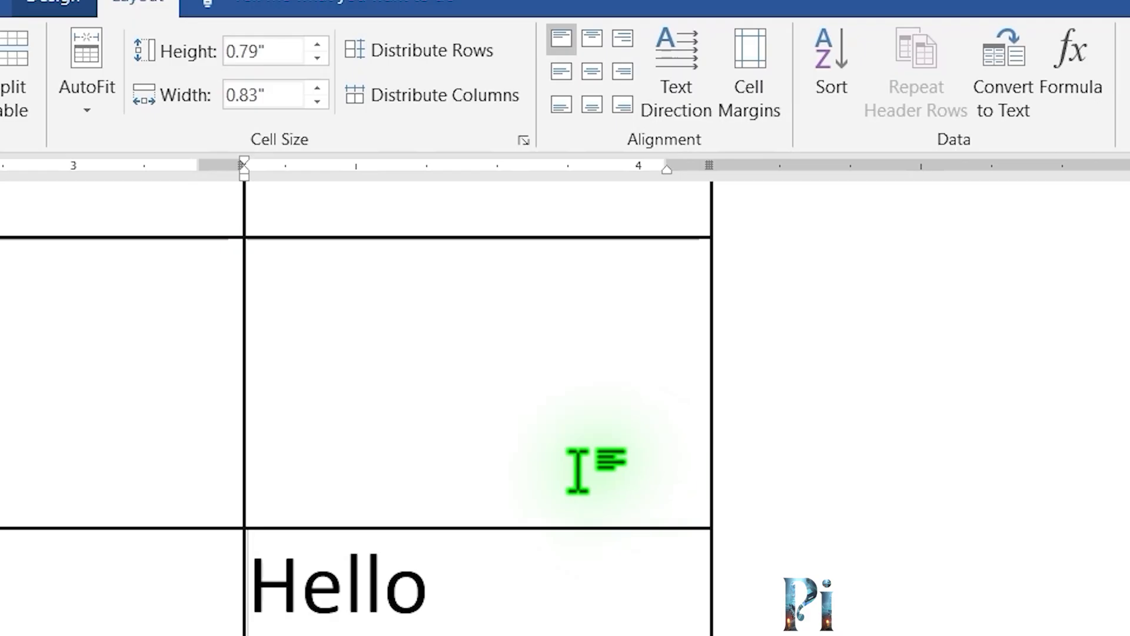
Set the table's default left, top and bottom cell margins to 0.08 inches in Table Options.
{"action": "left_click", "coordinate": [765, 89]}
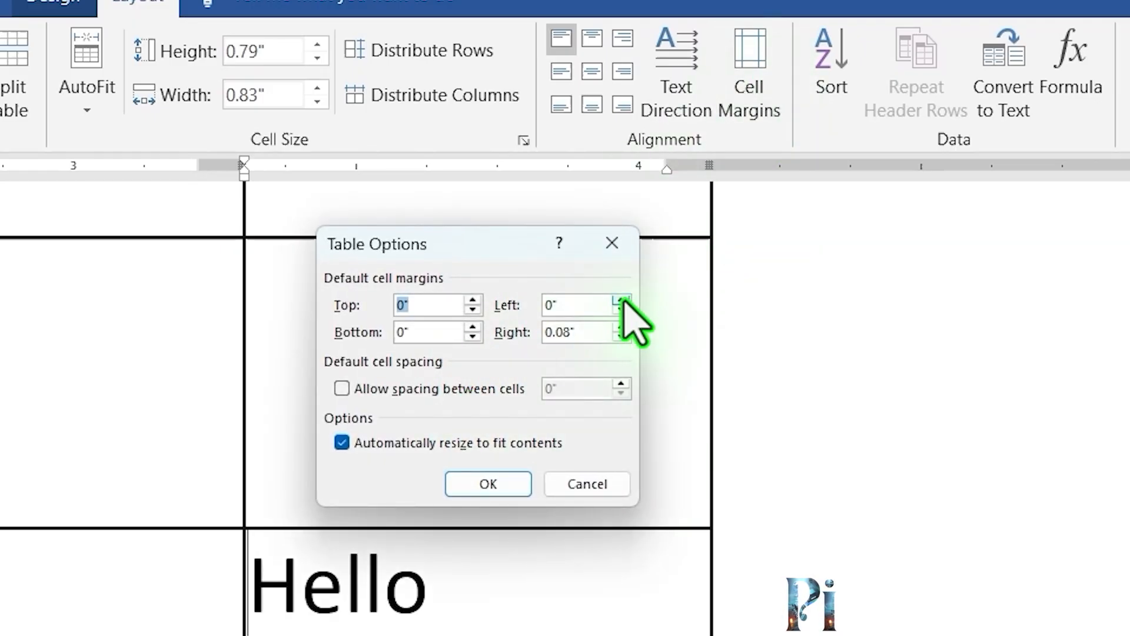
{"action": "left_click", "coordinate": [621, 300]}
{"action": "left_click", "coordinate": [621, 300]}
{"action": "left_click", "coordinate": [621, 300]}
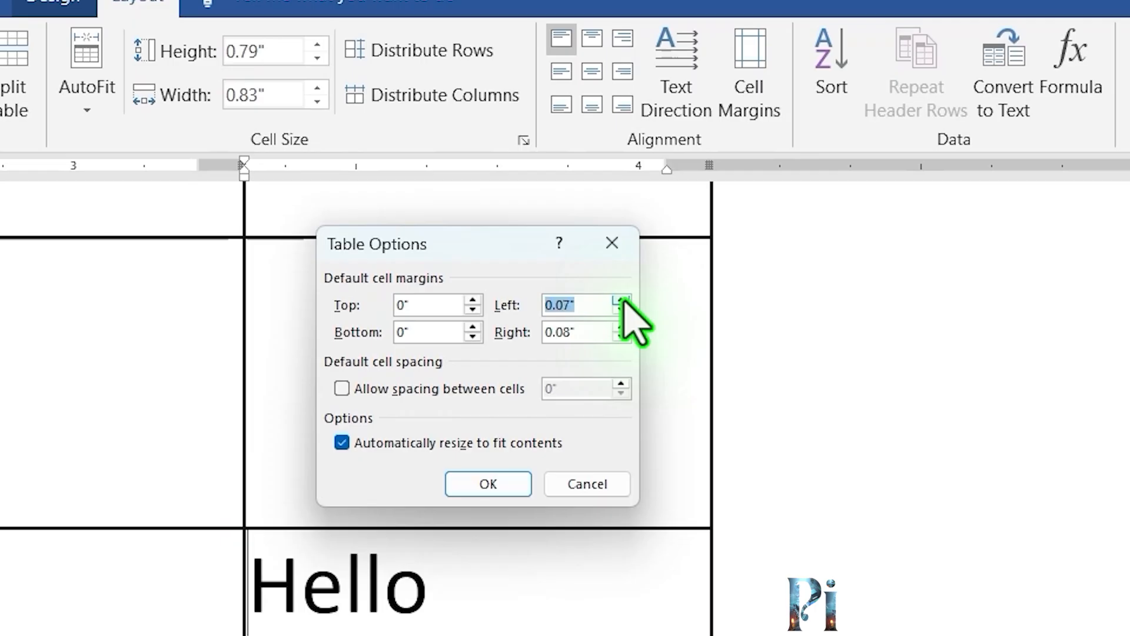
{"action": "left_click", "coordinate": [621, 300]}
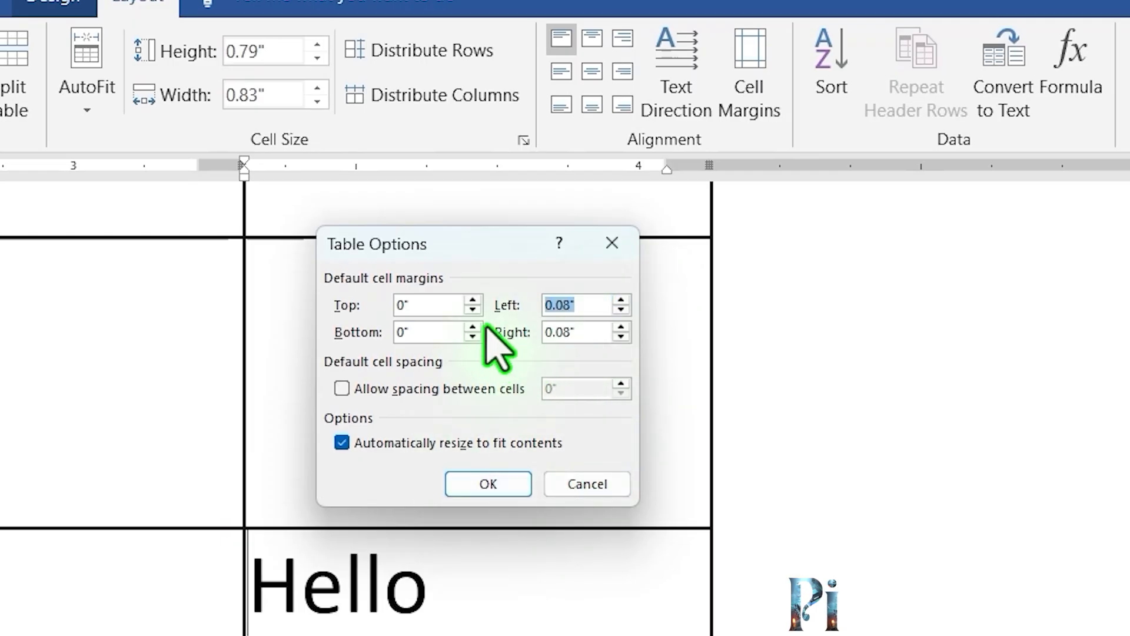
{"action": "left_click", "coordinate": [473, 300]}
{"action": "left_click", "coordinate": [472, 300]}
{"action": "left_click", "coordinate": [473, 301]}
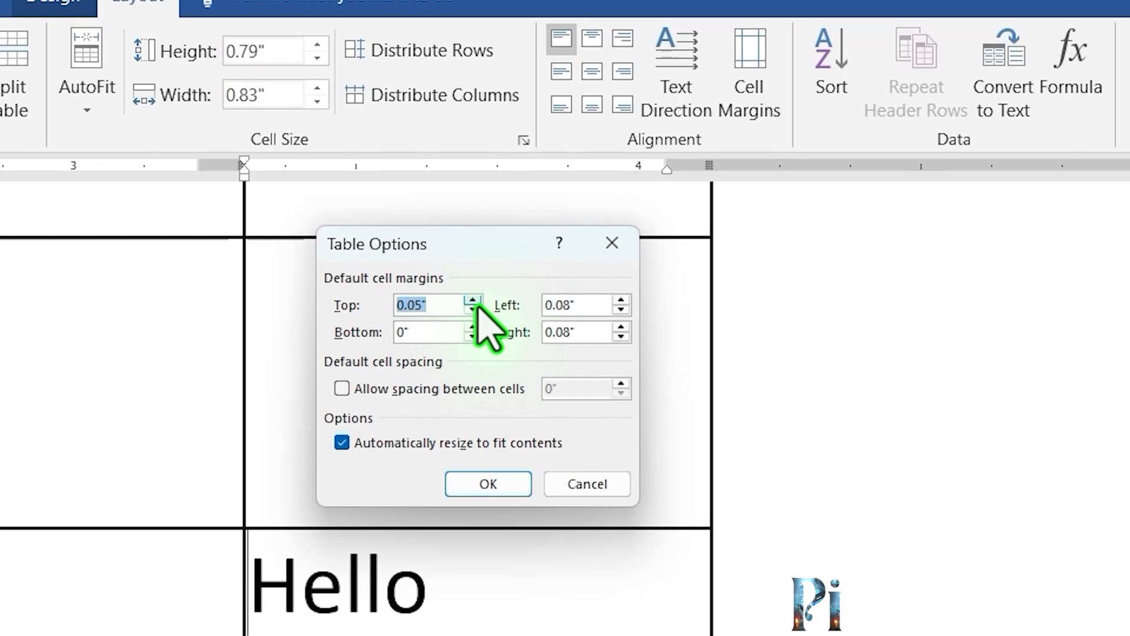
{"action": "left_click", "coordinate": [472, 300]}
{"action": "left_click", "coordinate": [472, 328]}
{"action": "left_click", "coordinate": [473, 327]}
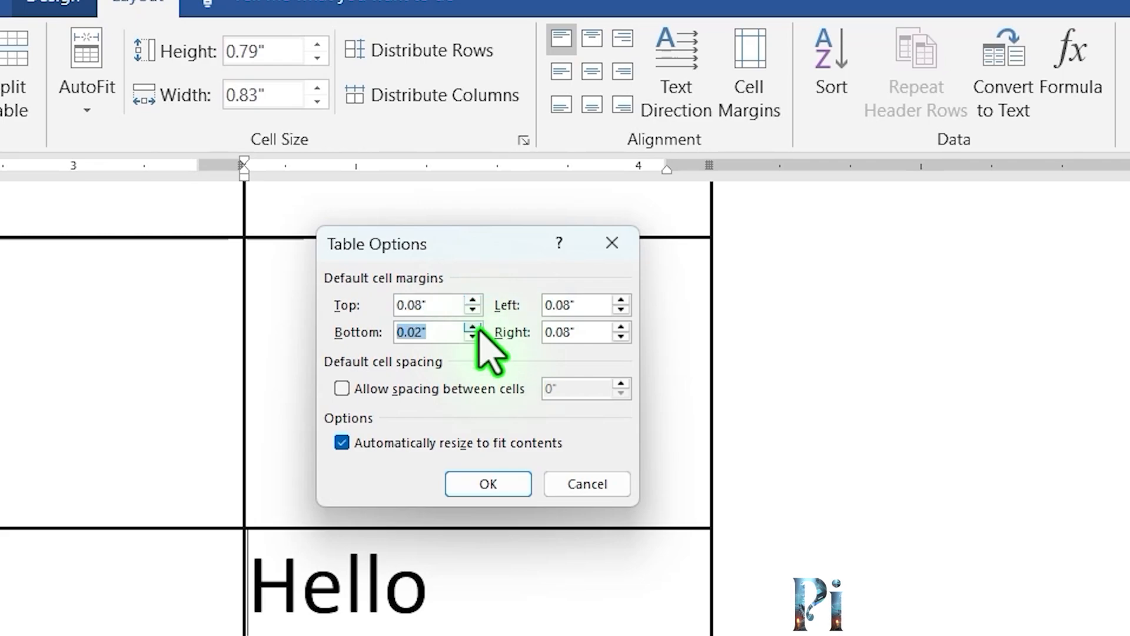
{"action": "left_click", "coordinate": [473, 328]}
{"action": "left_click", "coordinate": [473, 328]}
{"action": "left_click", "coordinate": [473, 328]}
{"action": "left_click", "coordinate": [472, 328]}
{"action": "left_click", "coordinate": [473, 327]}
{"action": "left_click", "coordinate": [472, 328]}
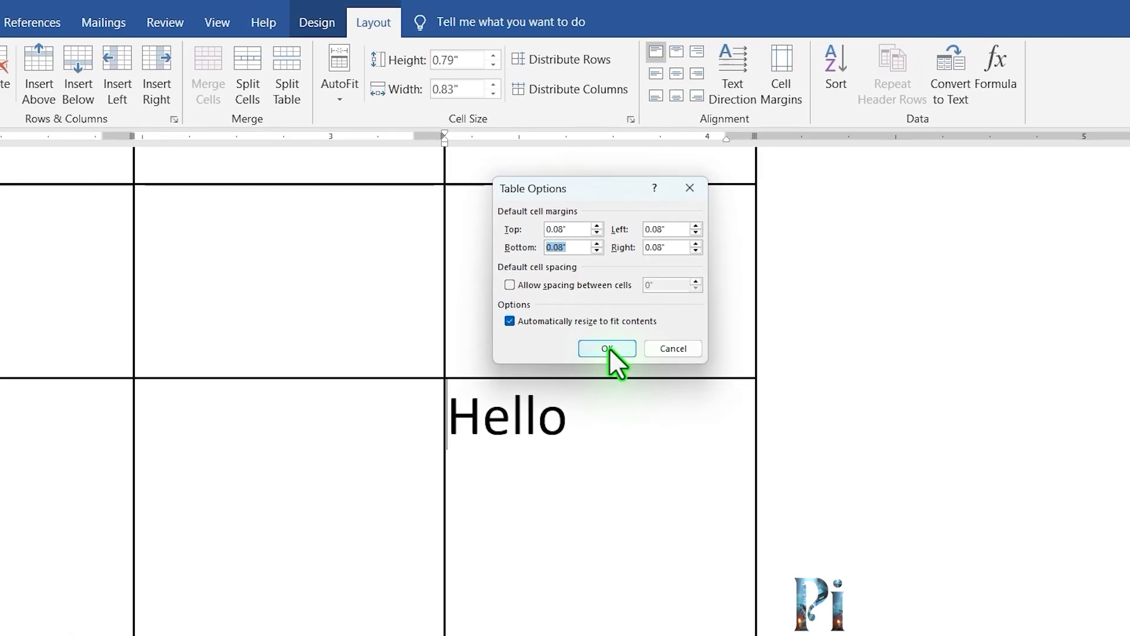
{"action": "left_click", "coordinate": [488, 484]}
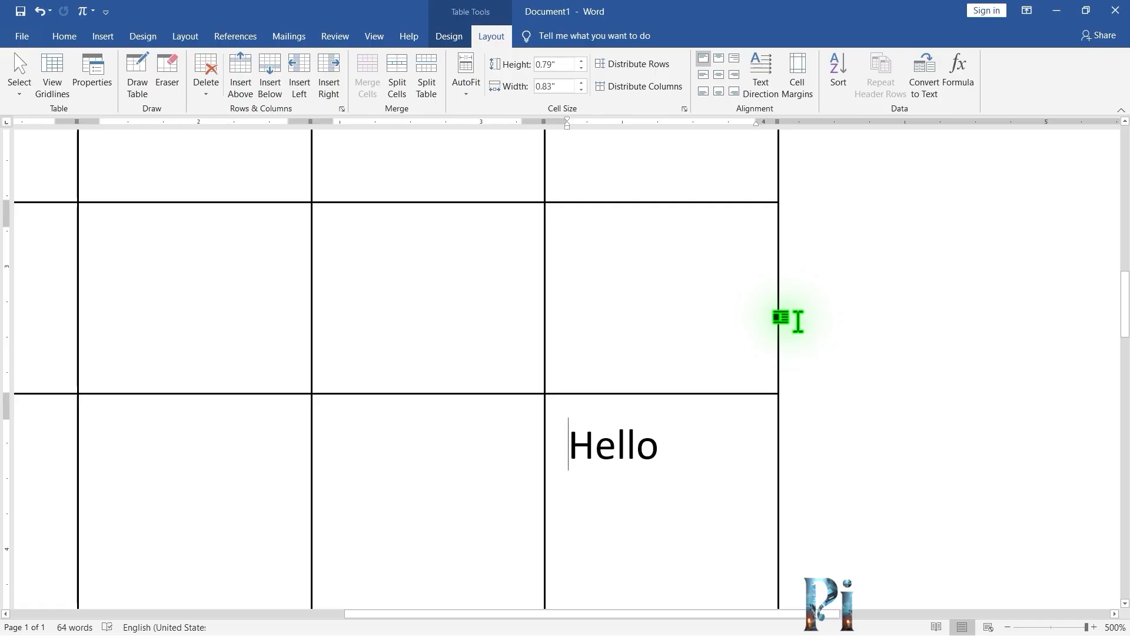
Delete the whole practice table containing Hello.
{"action": "scroll", "coordinate": [781, 318], "scroll_direction": "down", "scroll_amount": 19, "text": "ctrl"}
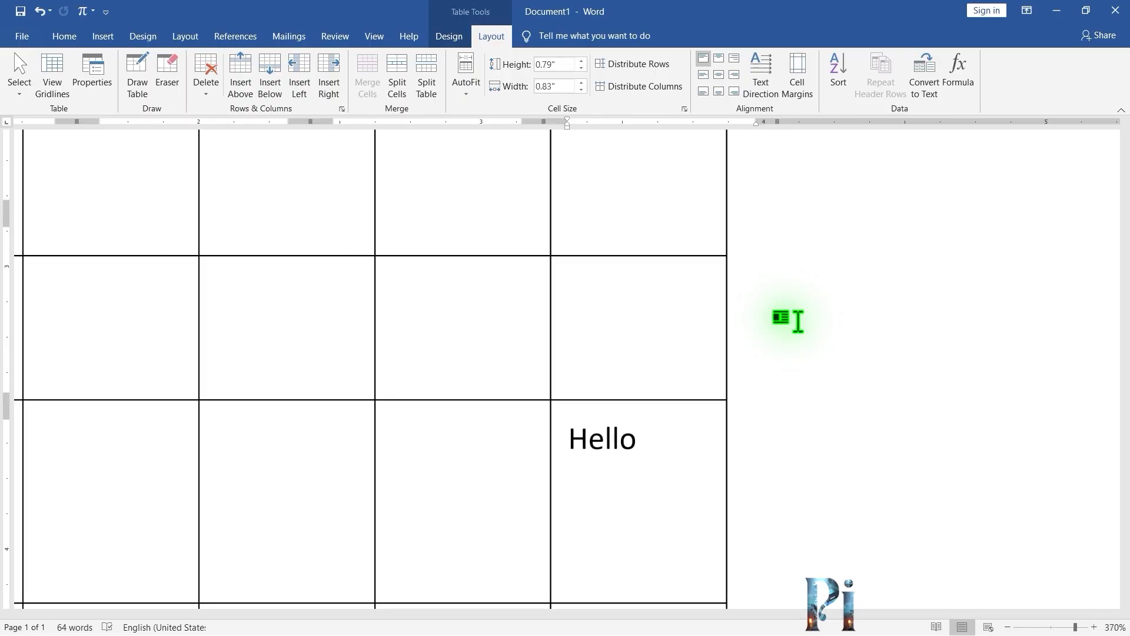
{"action": "scroll", "coordinate": [789, 321], "scroll_direction": "down", "scroll_amount": 16, "text": "ctrl"}
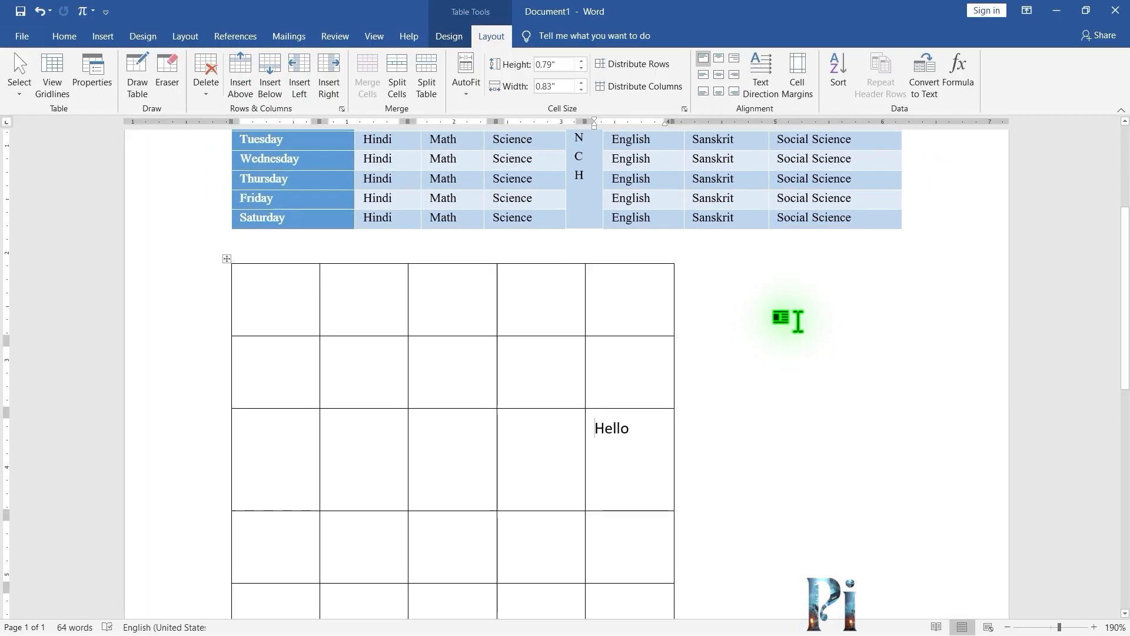
{"action": "left_click", "coordinate": [622, 431]}
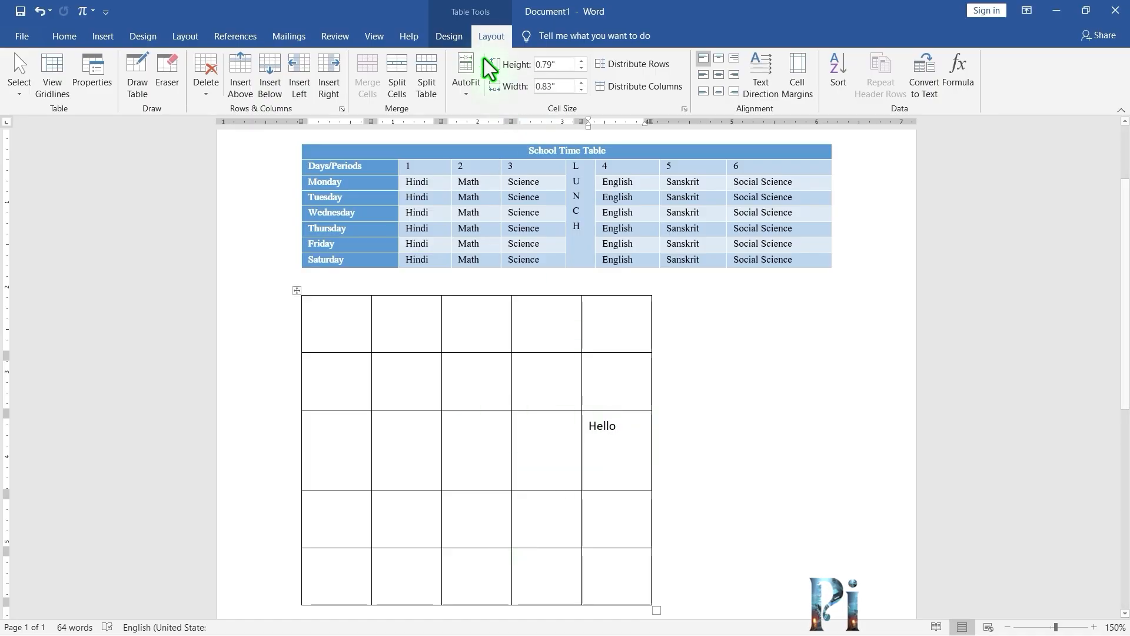
{"action": "left_click", "coordinate": [200, 88]}
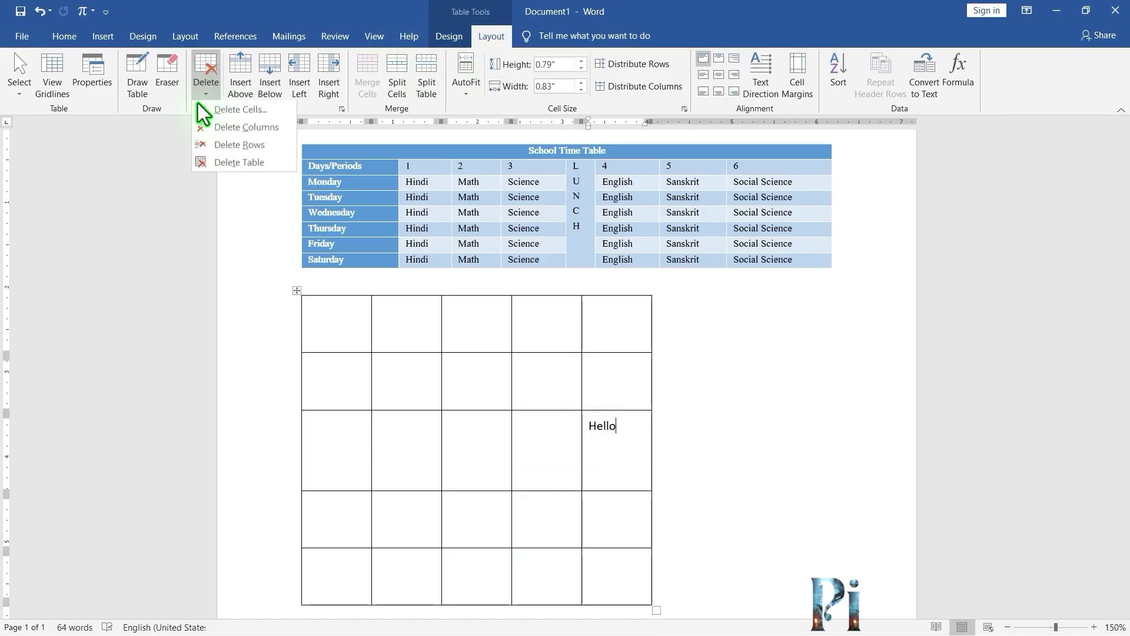
{"action": "left_click", "coordinate": [216, 167]}
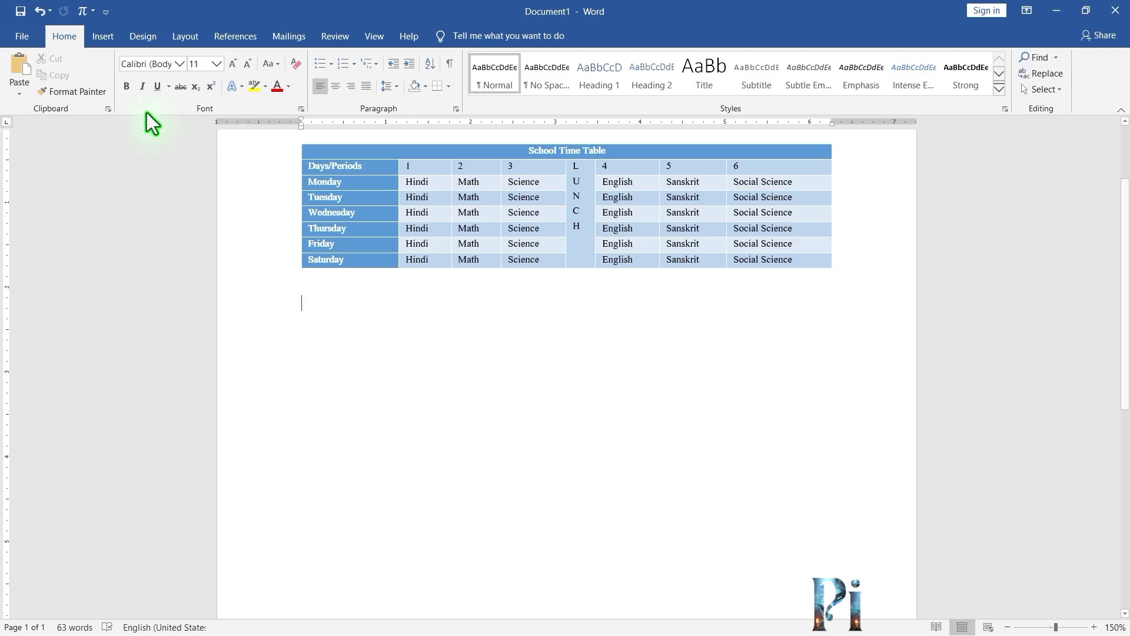
Insert a 4-column, 5-row table below the timetable and stretch it taller by its corner handle.
{"action": "left_click", "coordinate": [103, 36]}
{"action": "left_click", "coordinate": [115, 87]}
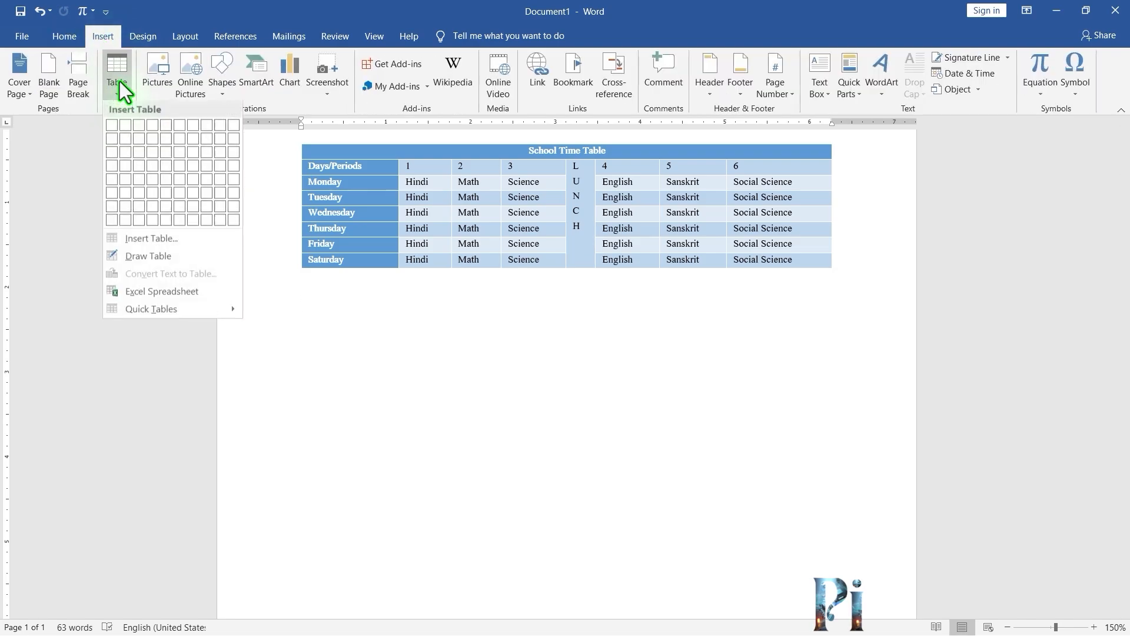
{"action": "left_click", "coordinate": [152, 179]}
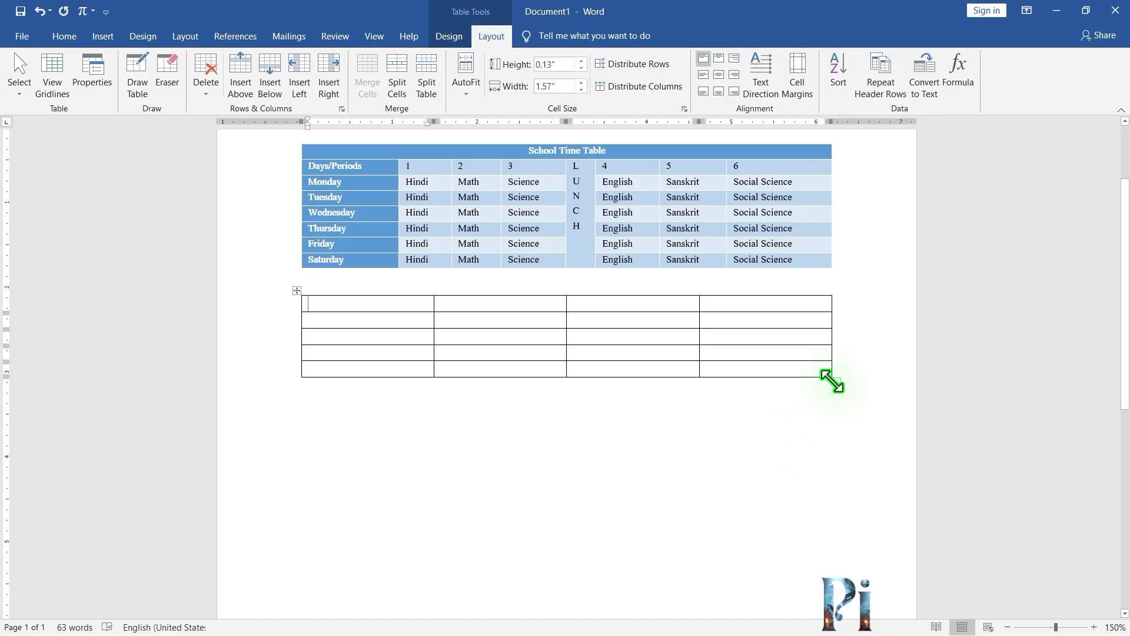
{"action": "left_click_drag", "start_coordinate": [832, 381], "coordinate": [836, 426]}
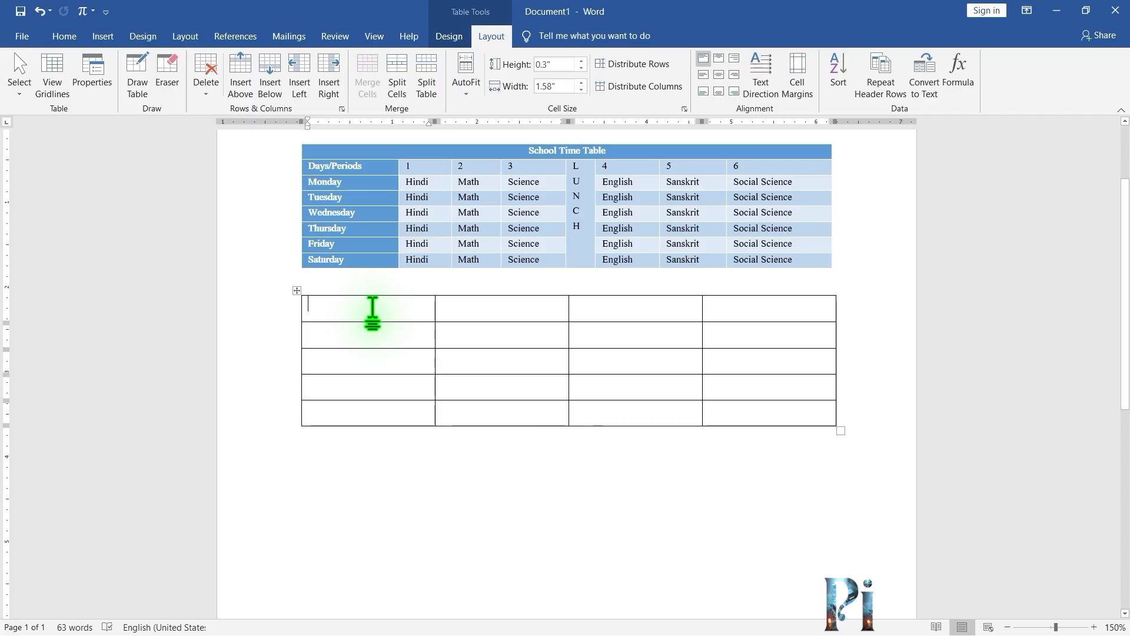
Enter the headings Sr. No., Name, Father Name and Address across the new table's first row.
{"action": "type", "text": "Sr. No."}
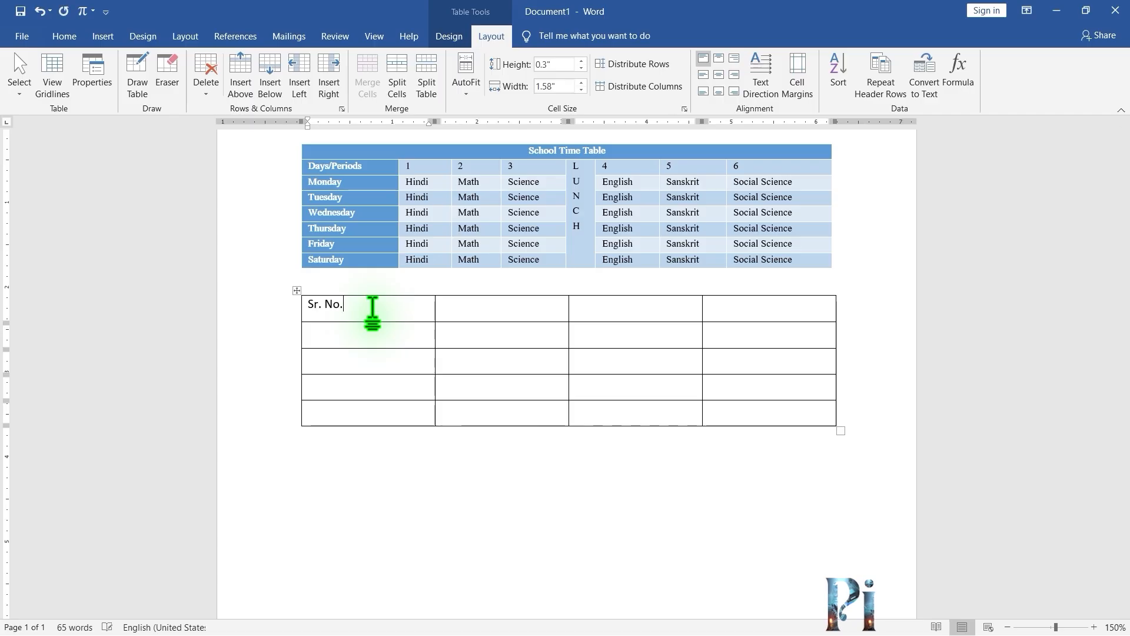
{"action": "key", "text": "Tab"}
{"action": "type", "text": "Name"}
{"action": "key", "text": "Tab"}
{"action": "type", "text": "Father"}
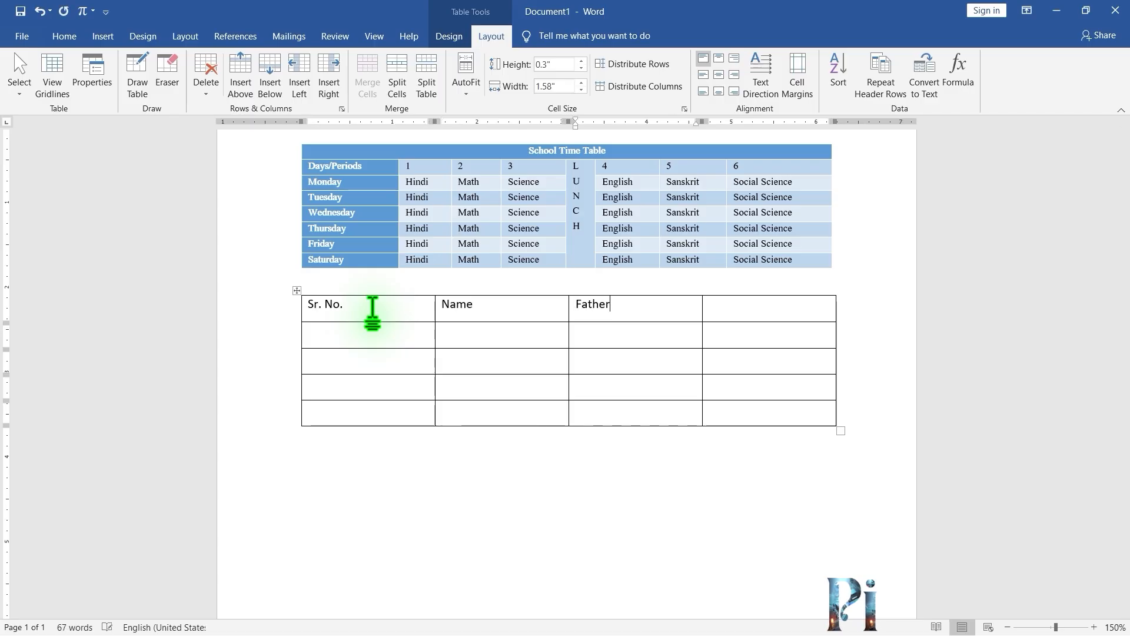
{"action": "type", "text": " Name"}
{"action": "key", "text": "Tab"}
{"action": "type", "text": "Address"}
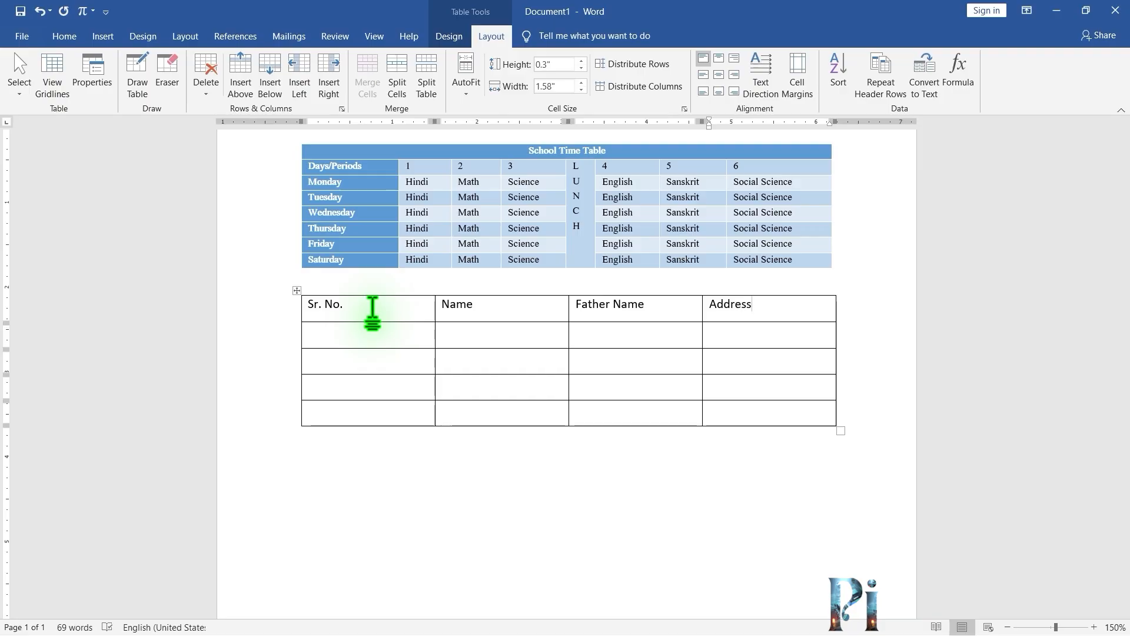
Number the rows 1 to 4 down the Sr. No. column.
{"action": "left_click", "coordinate": [367, 331]}
{"action": "type", "text": "1"}
{"action": "key", "text": "Down"}
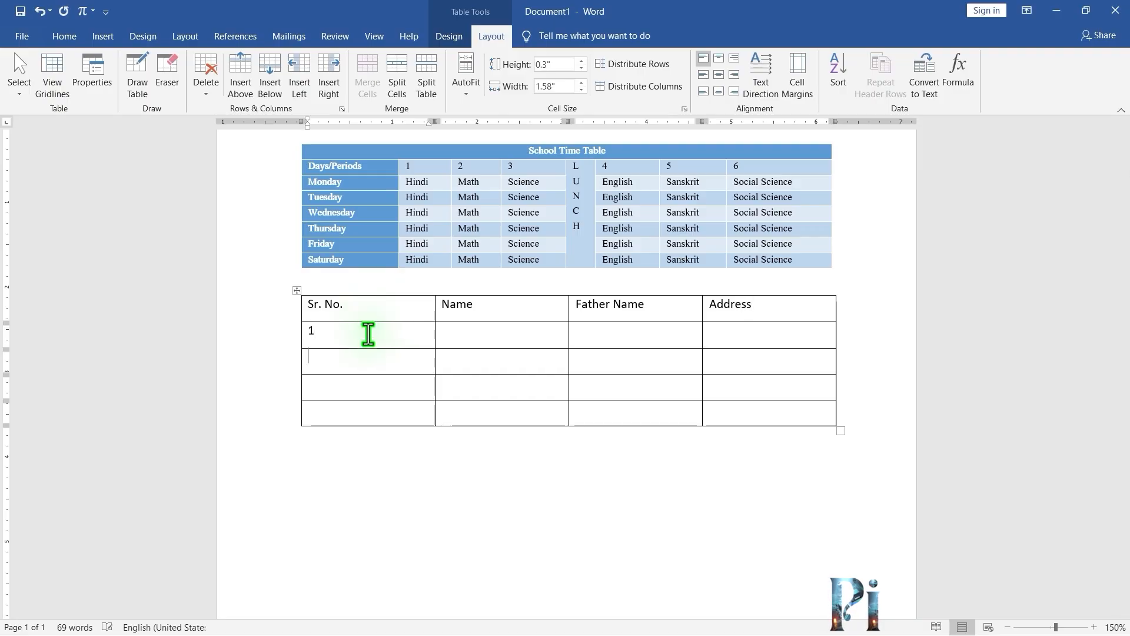
{"action": "type", "text": "2"}
{"action": "key", "text": "Down"}
{"action": "type", "text": "3"}
{"action": "key", "text": "Down"}
{"action": "type", "text": "4"}
Fill row 1 with a student's name, the father's name and the address Varanasi.
{"action": "left_click", "coordinate": [481, 339]}
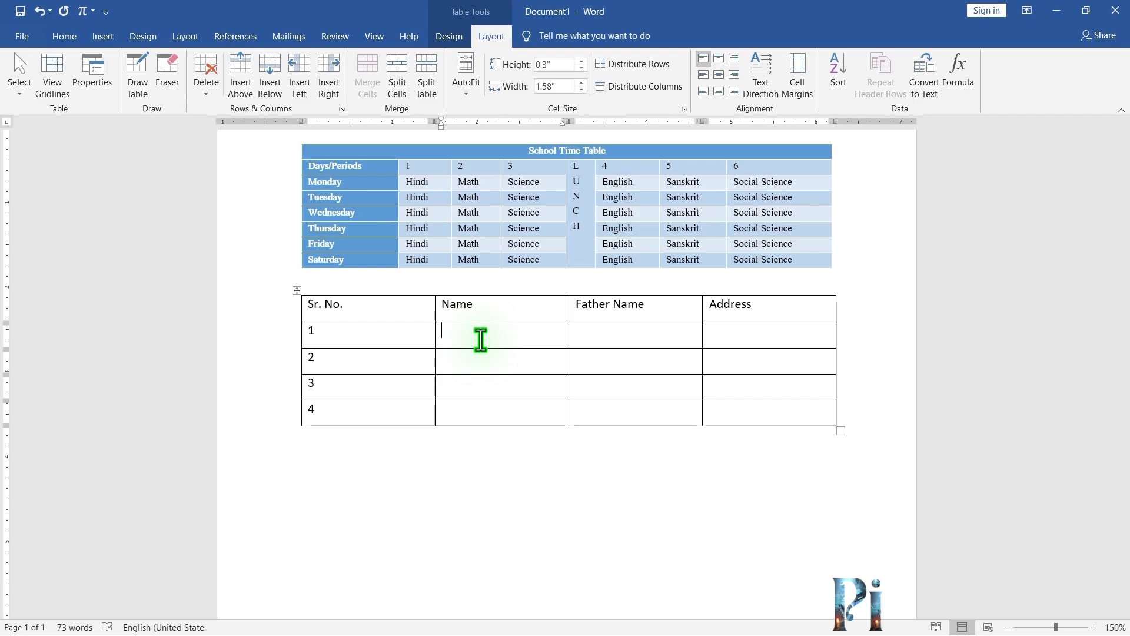
{"action": "type", "text": "Pratik"}
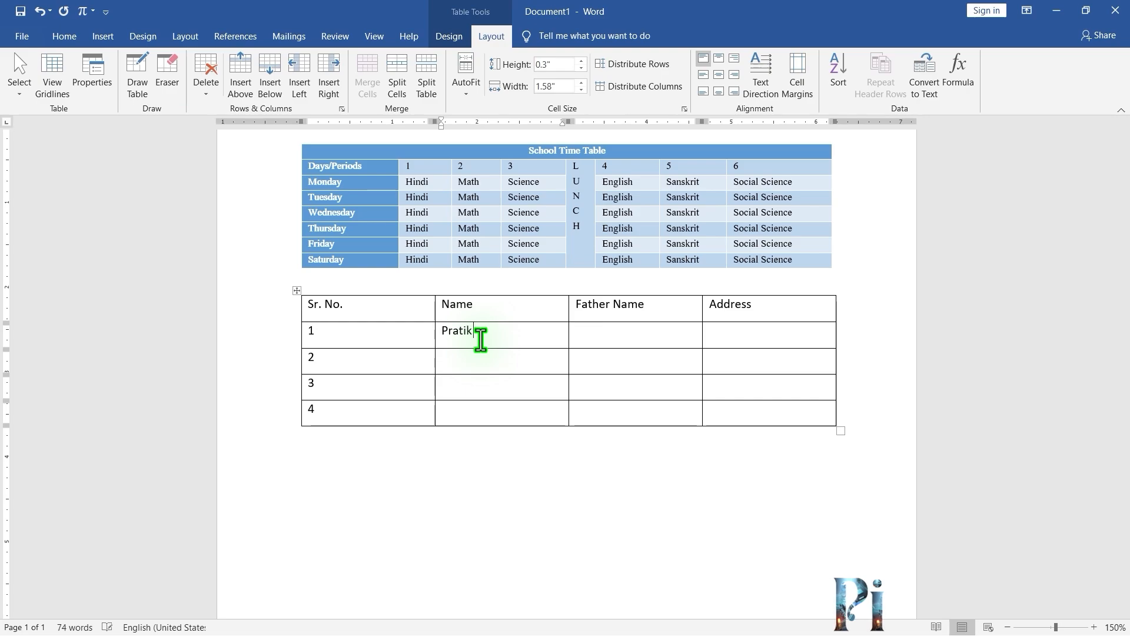
{"action": "type", "text": " Kumar"}
{"action": "left_click", "coordinate": [649, 335]}
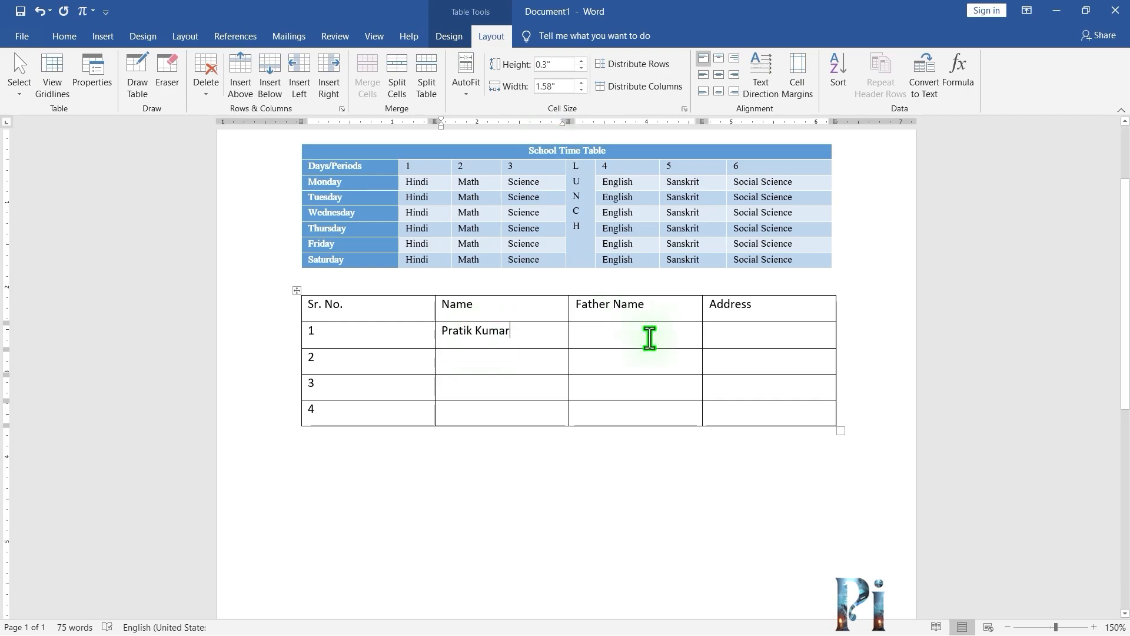
{"action": "type", "text": "Suresh Kumar"}
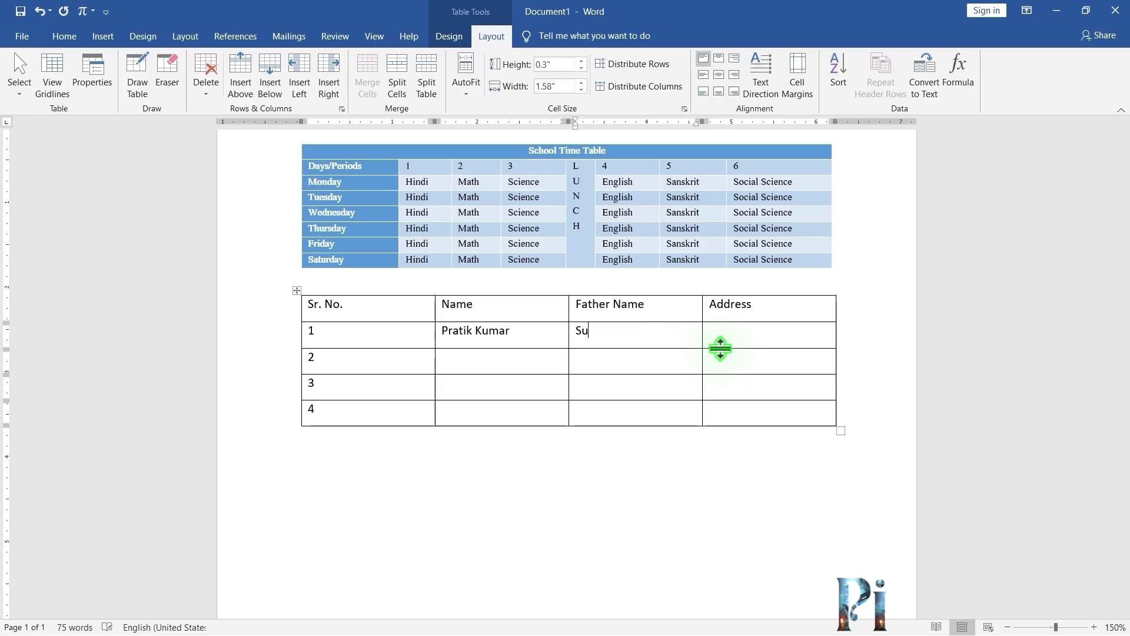
{"action": "left_click", "coordinate": [738, 338]}
{"action": "type", "text": "Varanasi"}
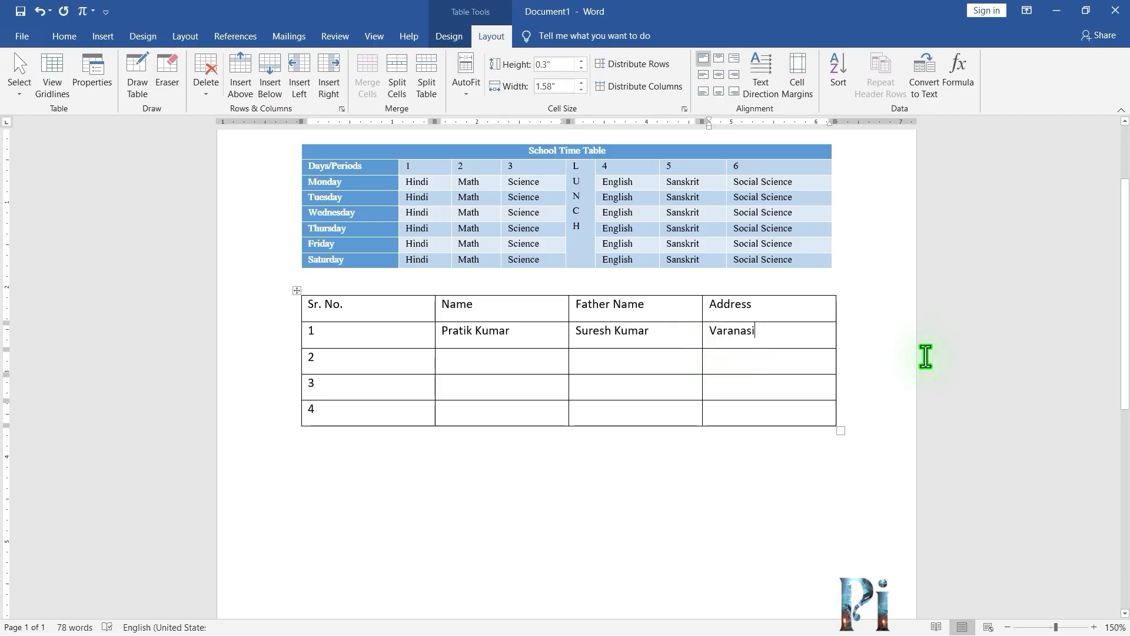
Fill row 2 with a second student's name, father's name and the address Varanasi.
{"action": "key", "text": "Tab"}
{"action": "key", "text": "Tab"}
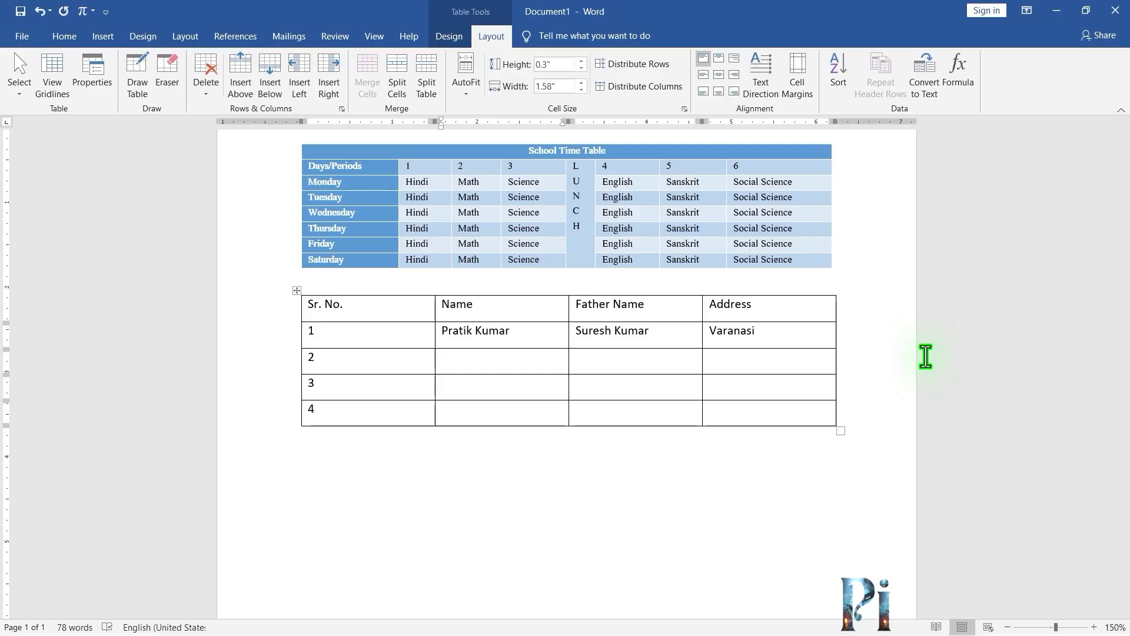
{"action": "type", "text": "Sumit"}
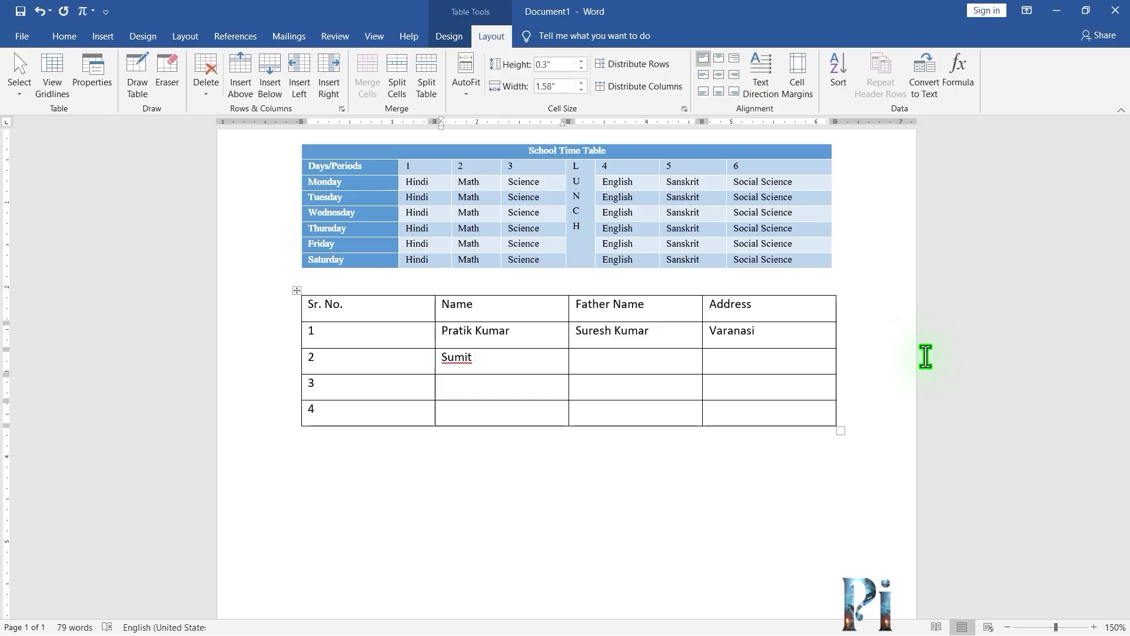
{"action": "type", "text": " Maurya"}
{"action": "key", "text": "Tab"}
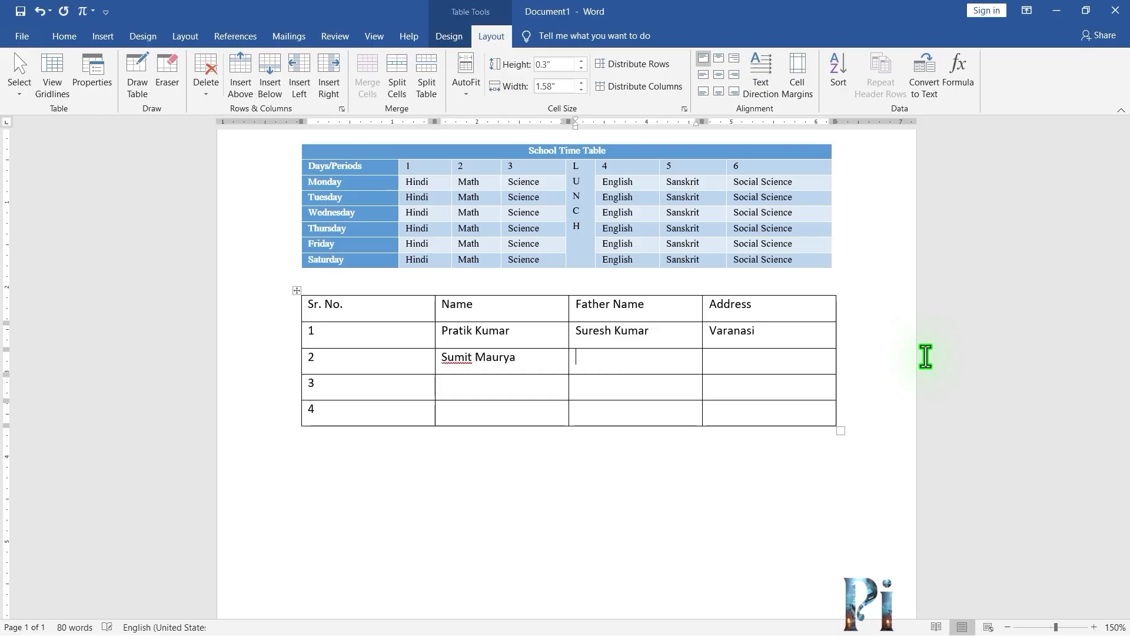
{"action": "type", "text": "Prem Kumar"}
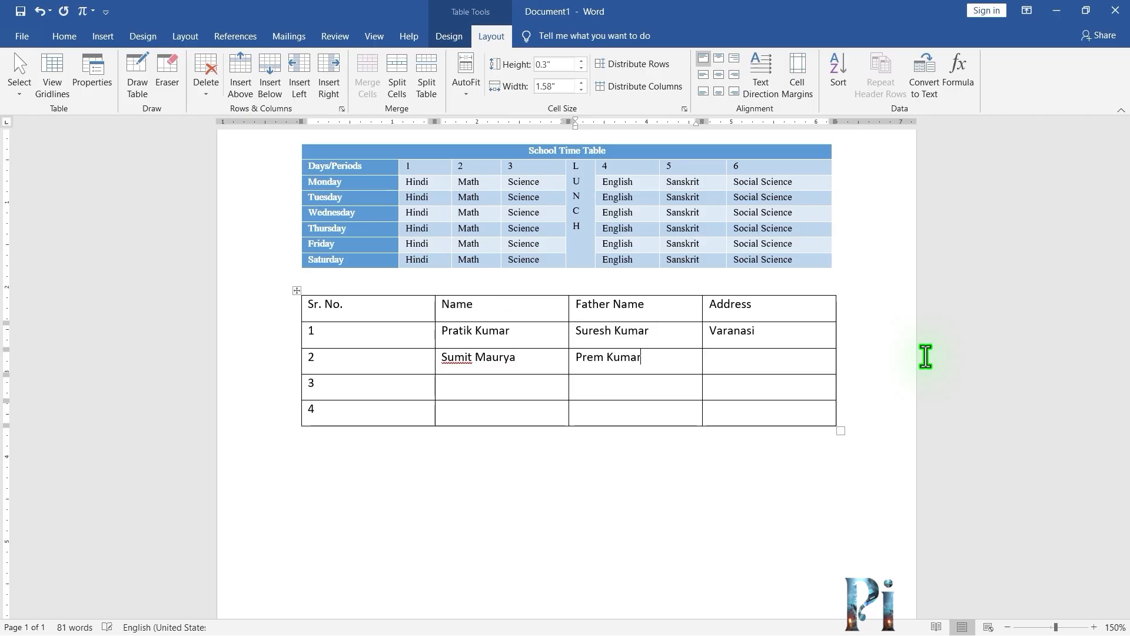
{"action": "type", "text": " Maurya"}
{"action": "key", "text": "Tab"}
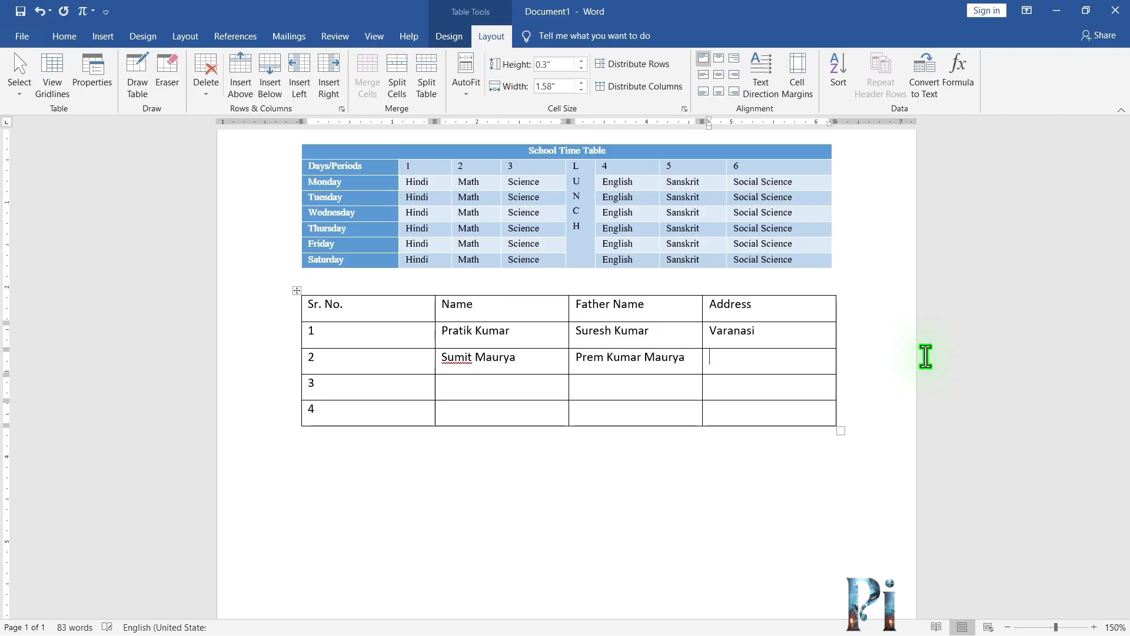
{"action": "type", "text": "Varanasi"}
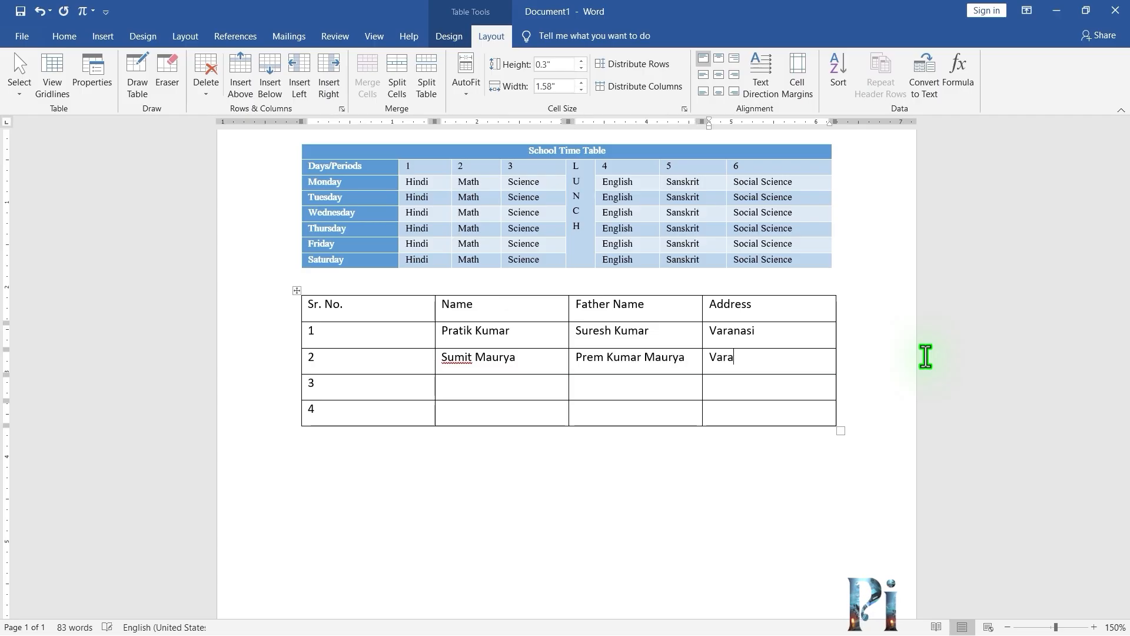
Fill row 3 with a third student's name, father's name and the address Azamgarh.
{"action": "key", "text": "Down"}
{"action": "key", "text": "shift+Tab"}
{"action": "key", "text": "shift+Tab"}
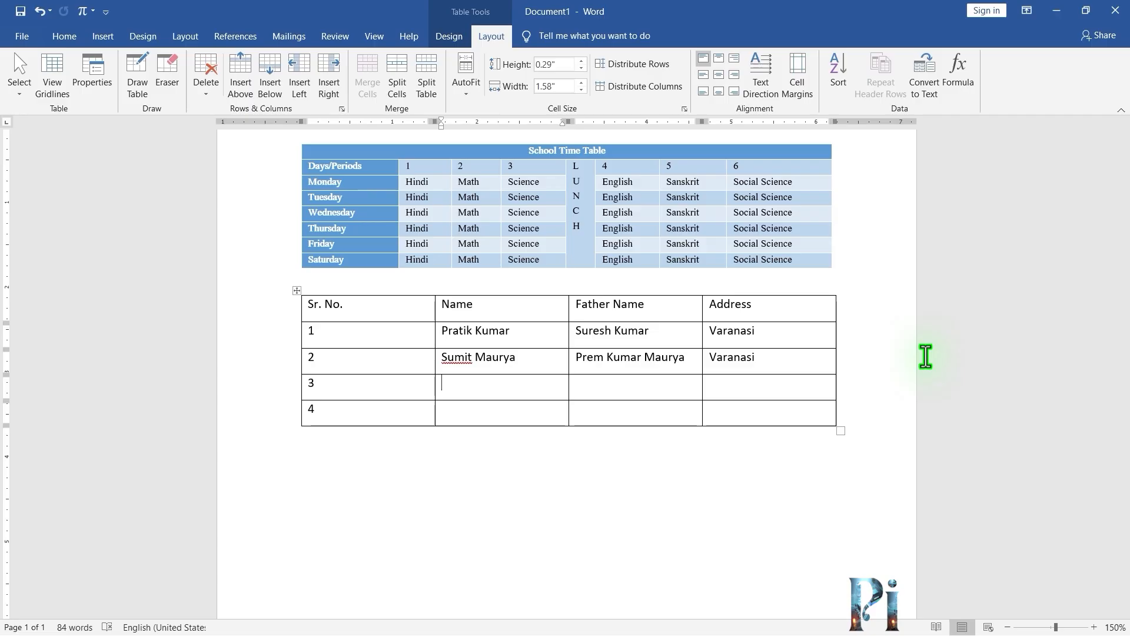
{"action": "type", "text": "Pritam Singh"}
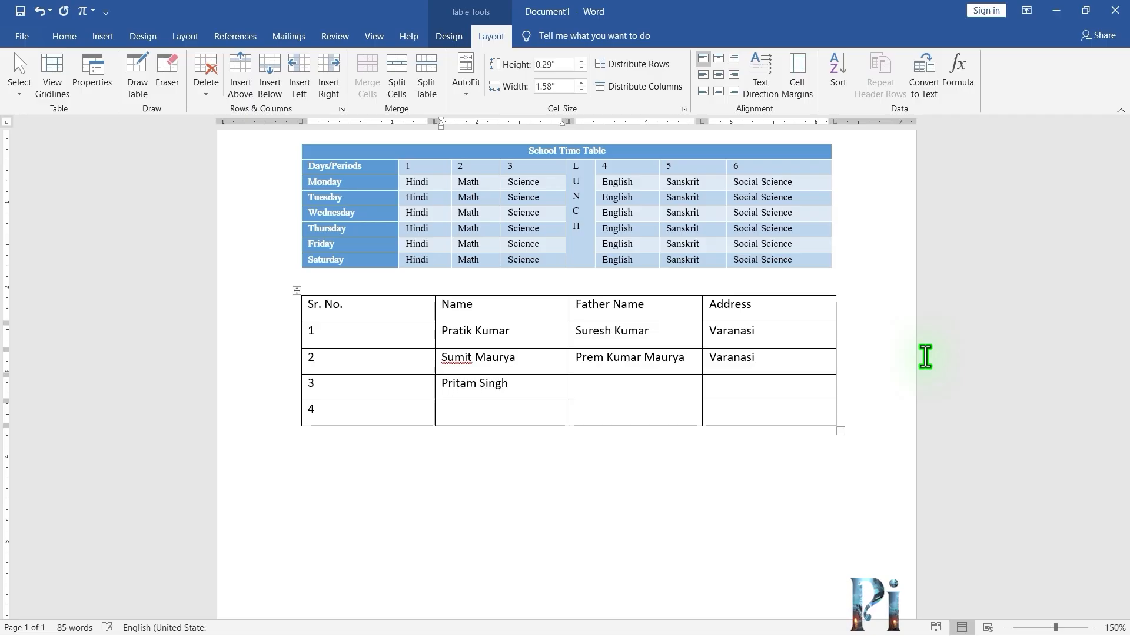
{"action": "key", "text": "Tab"}
{"action": "type", "text": "Rajnath Singh"}
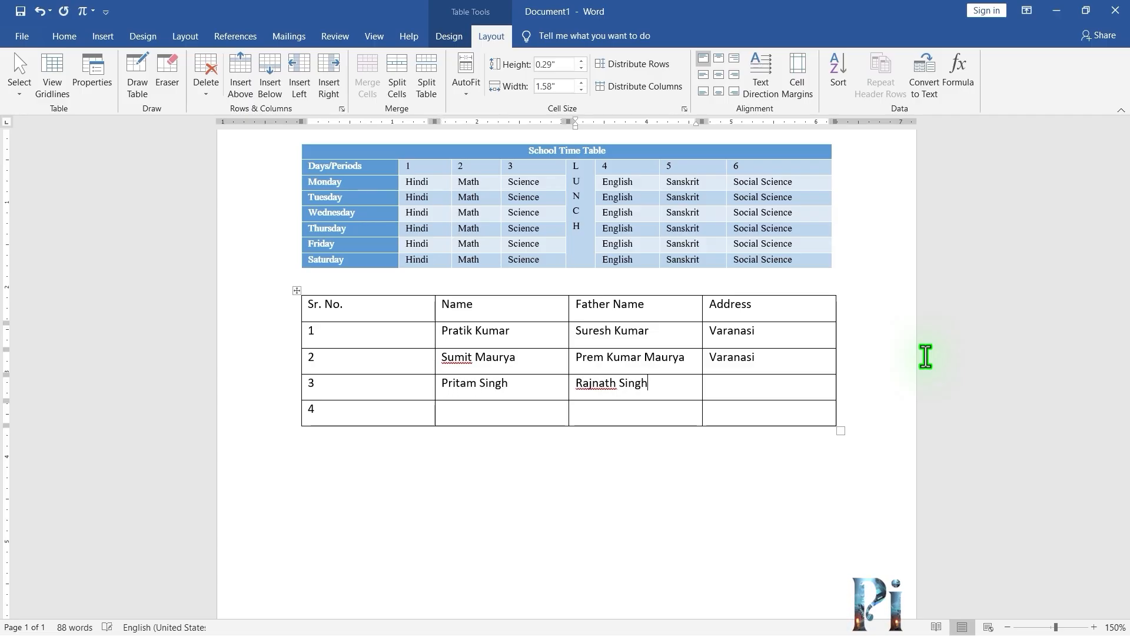
{"action": "key", "text": "Tab"}
{"action": "type", "text": "Azamg"}
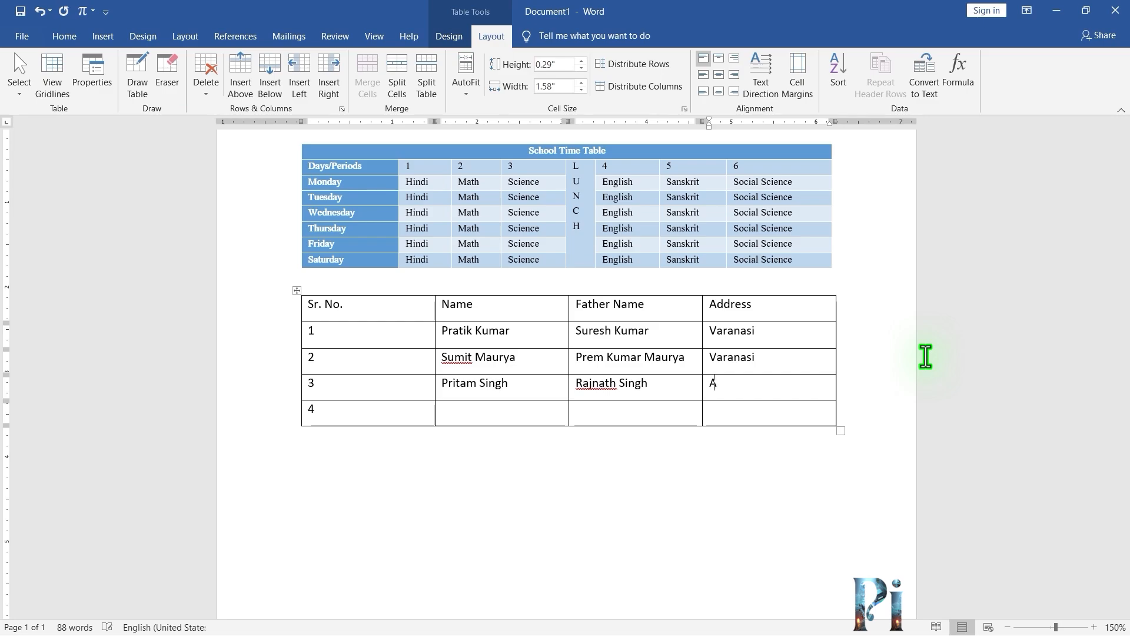
Fill row 4 with a fourth student's name, the father's name and the address Ghazipur.
{"action": "key", "text": "Down"}
{"action": "key", "text": "Left"}
{"action": "key", "text": "Left"}
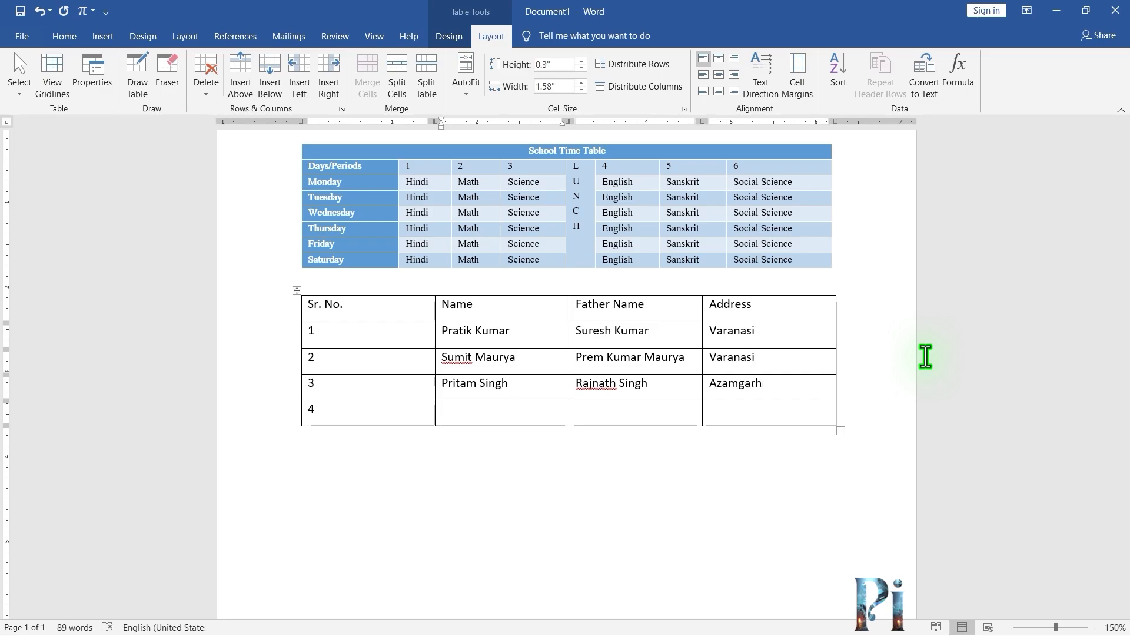
{"action": "type", "text": "Saumya"}
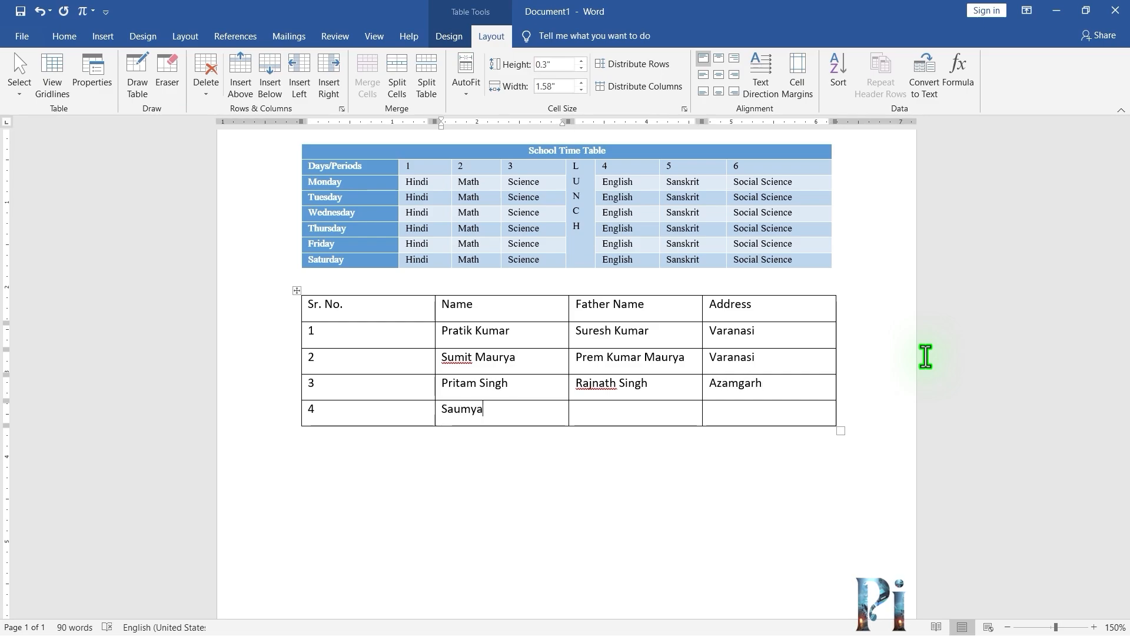
{"action": "key", "text": "Tab"}
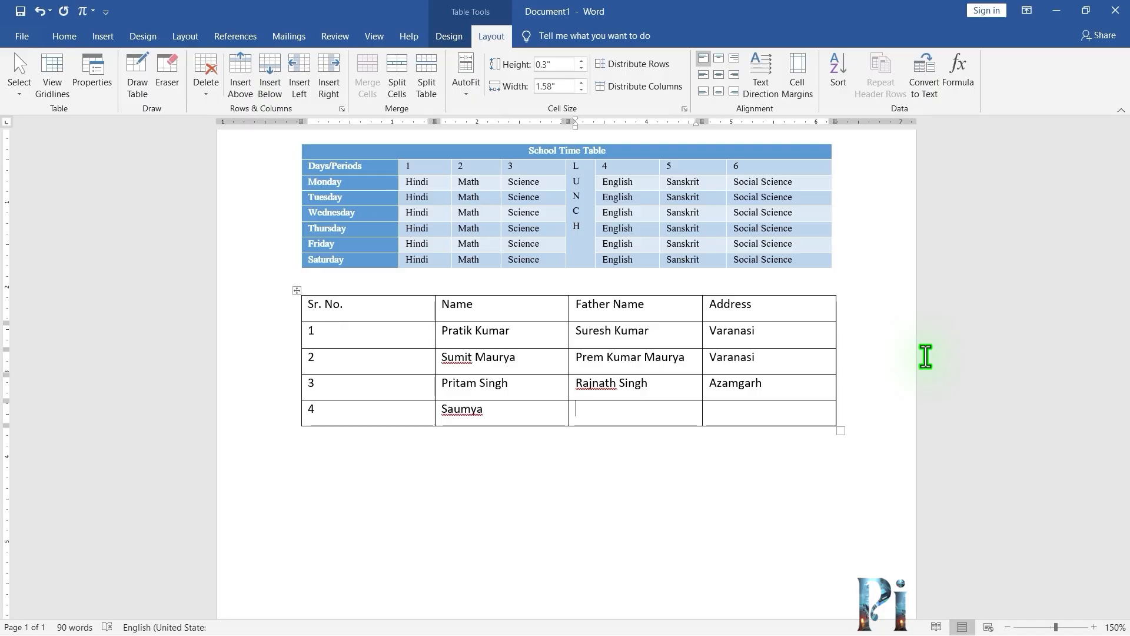
{"action": "type", "text": "Mahesh Kumar"}
{"action": "key", "text": "Tab"}
{"action": "type", "text": "G"}
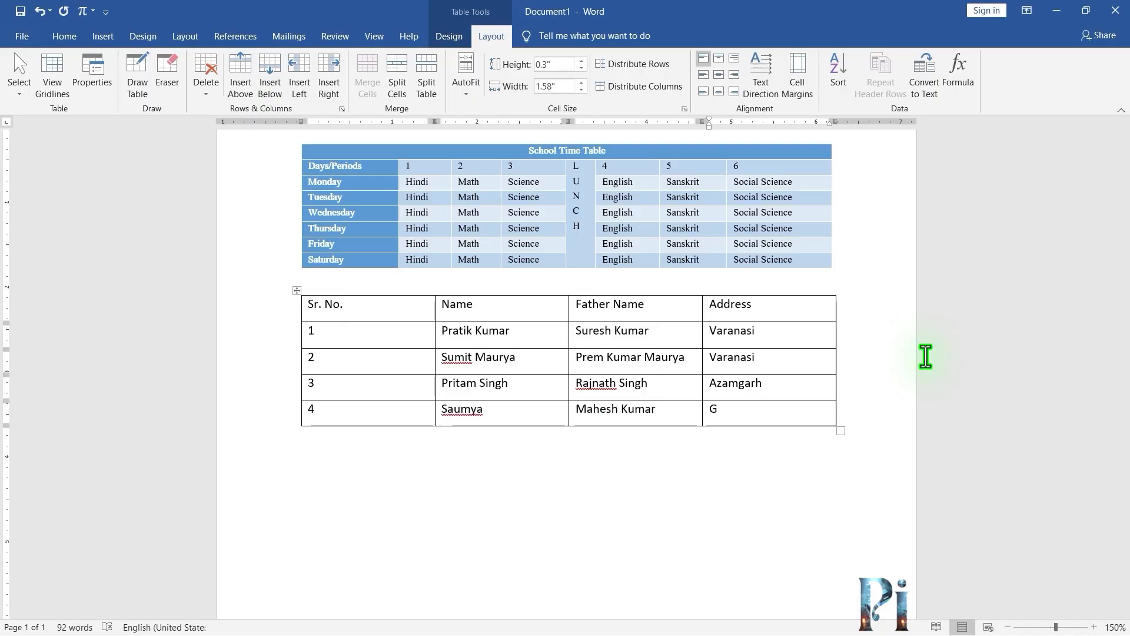
{"action": "type", "text": "hazipur"}
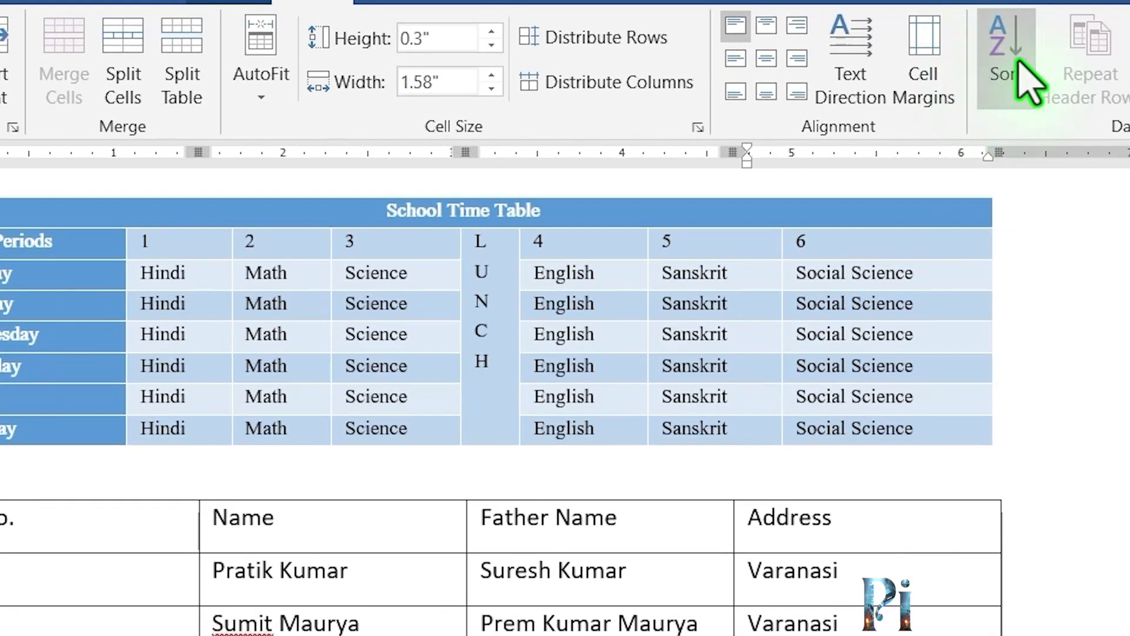
Sort the student table by Name as text in ascending order, treating the first row as a header row.
{"action": "left_click", "coordinate": [1028, 83]}
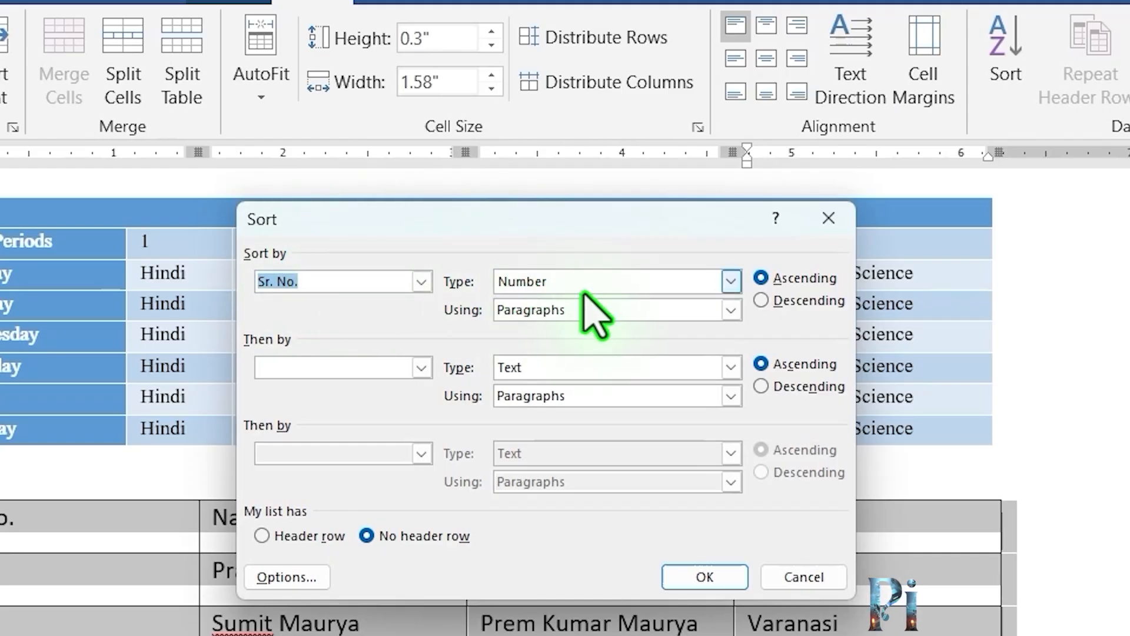
{"action": "left_click", "coordinate": [730, 284]}
{"action": "left_click", "coordinate": [665, 304]}
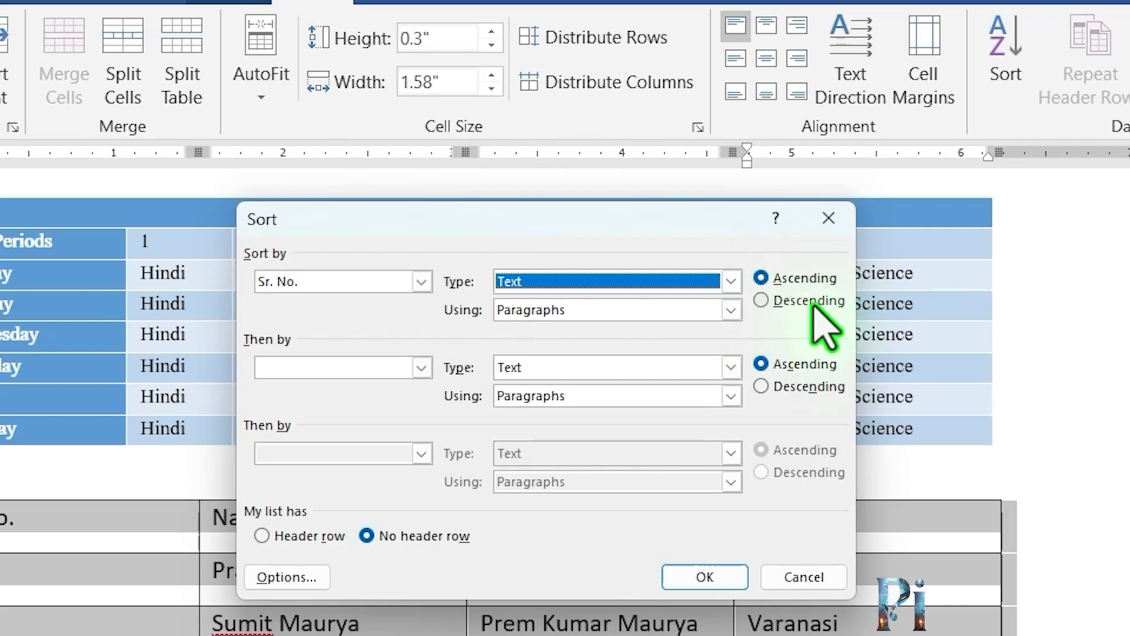
{"action": "left_click", "coordinate": [805, 280]}
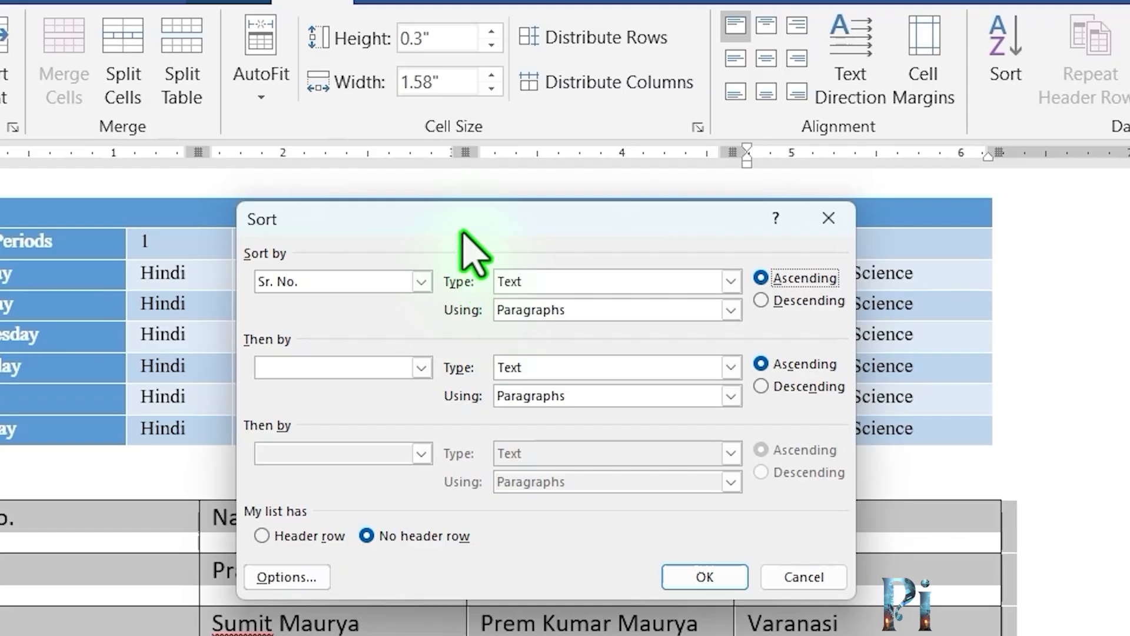
{"action": "left_click_drag", "start_coordinate": [462, 230], "coordinate": [426, 74]}
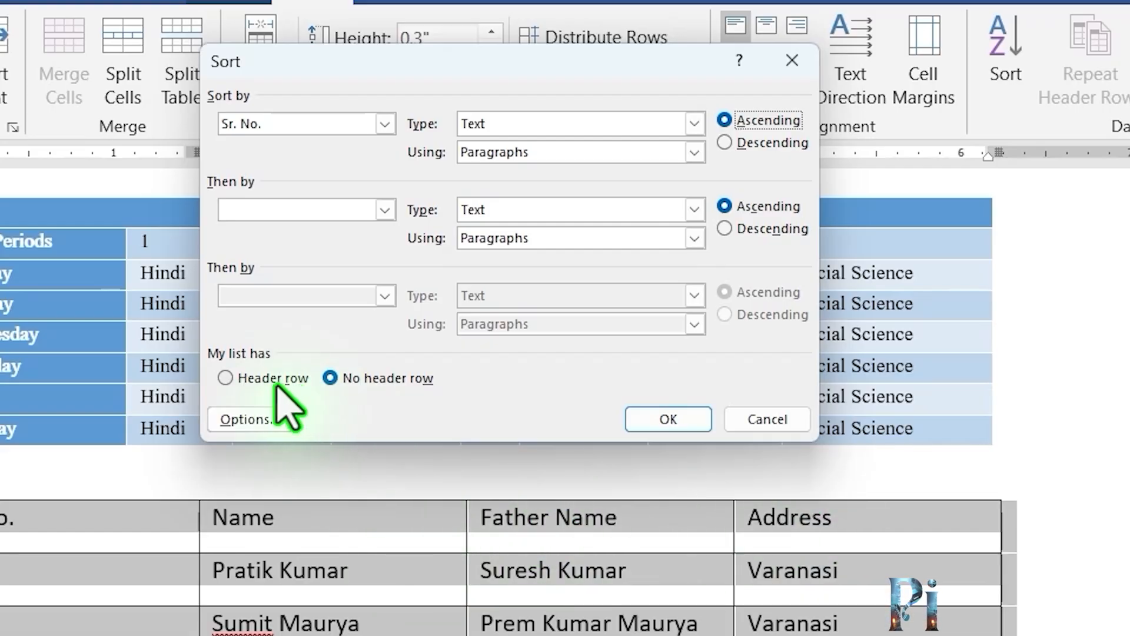
{"action": "left_click", "coordinate": [233, 378]}
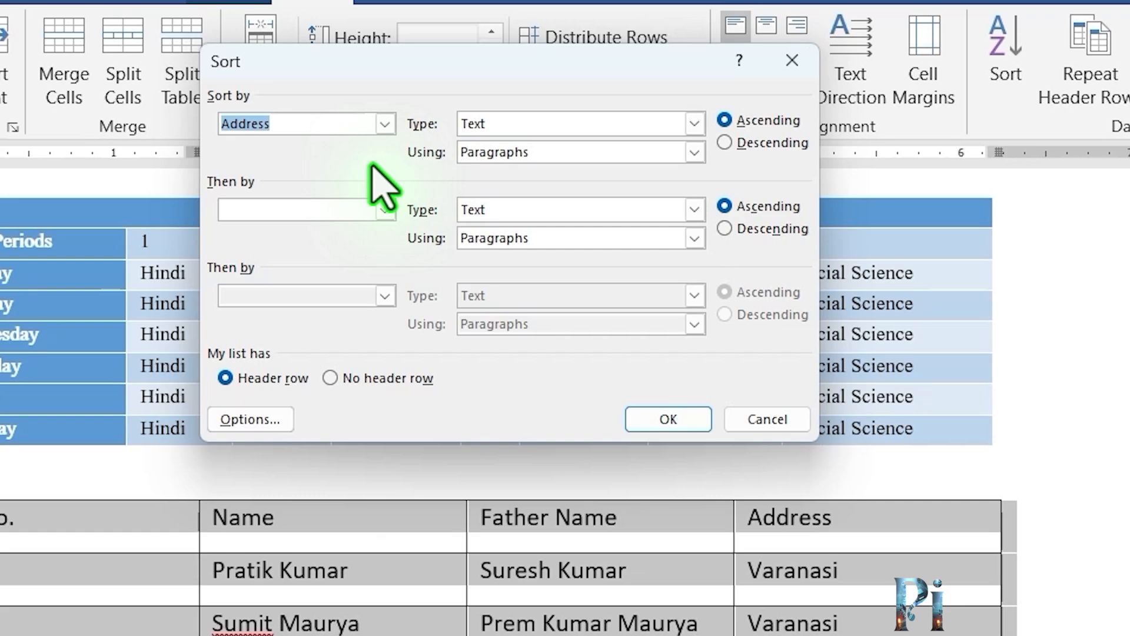
{"action": "left_click", "coordinate": [385, 125]}
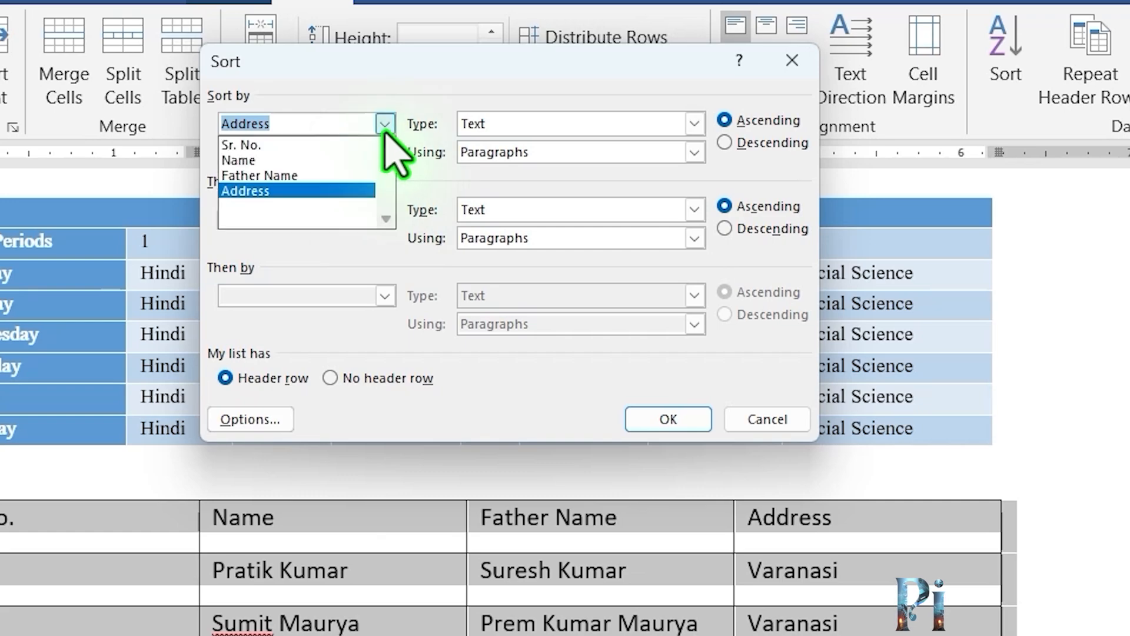
{"action": "left_click", "coordinate": [350, 160]}
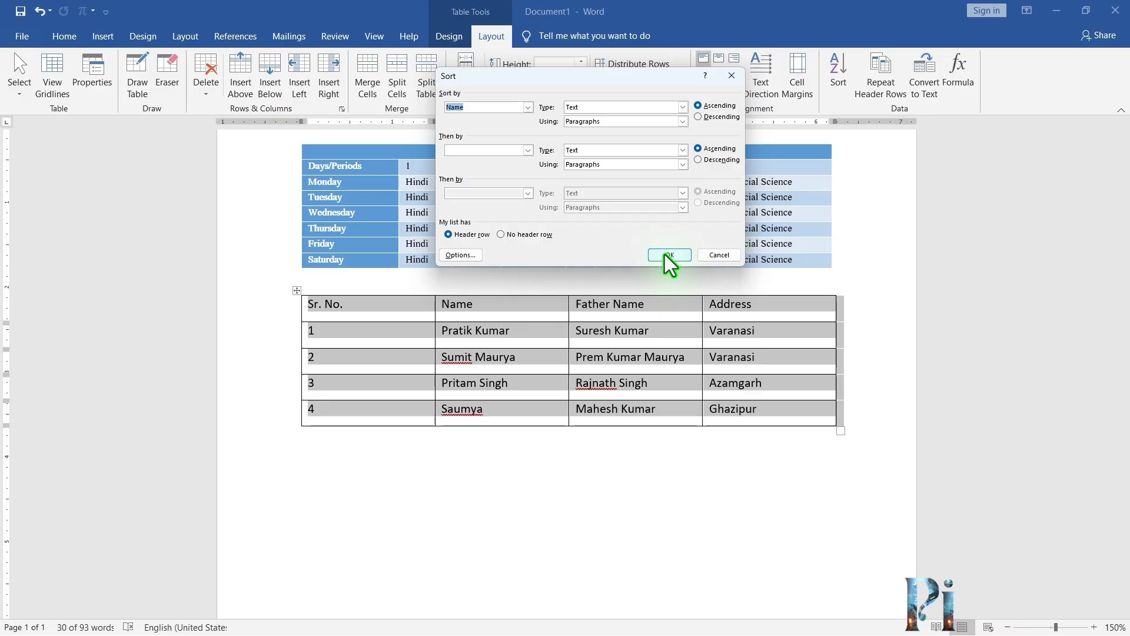
{"action": "left_click", "coordinate": [659, 418]}
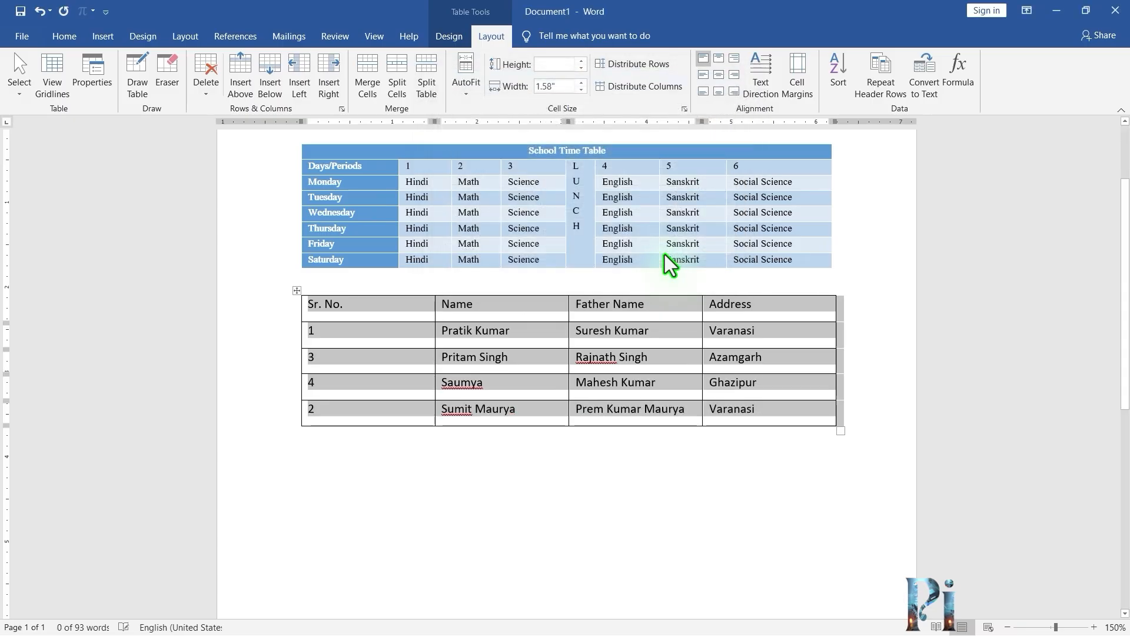
Replace the Sr. No. entries so they read 1 to 4 in order down the column.
{"action": "left_click", "coordinate": [545, 386]}
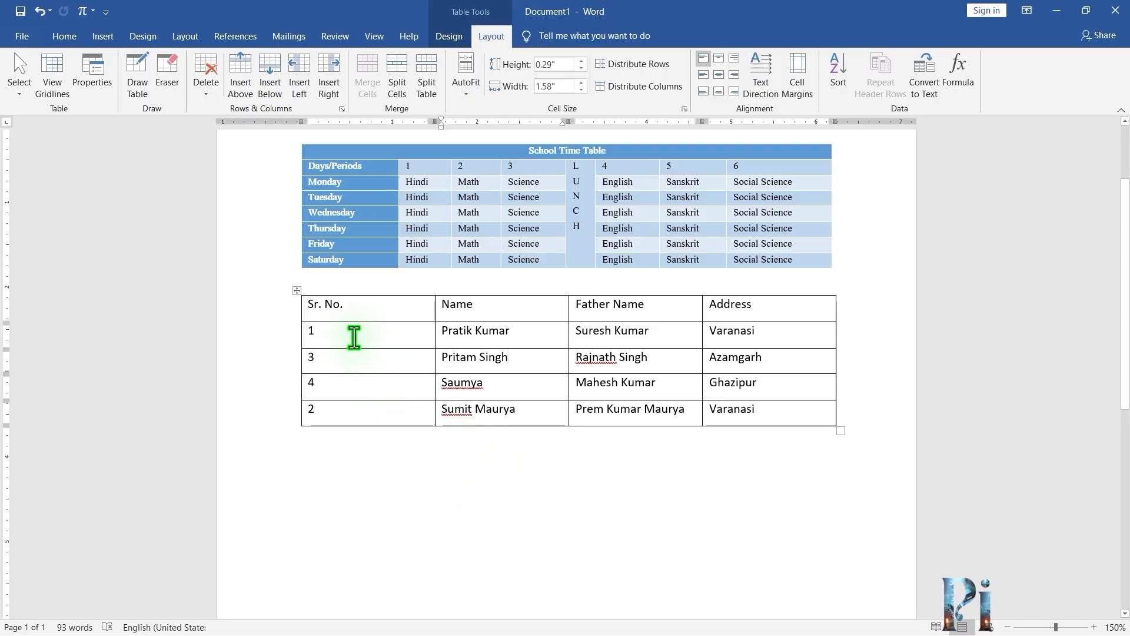
{"action": "left_click_drag", "start_coordinate": [354, 337], "coordinate": [361, 417]}
{"action": "key", "text": "Delete"}
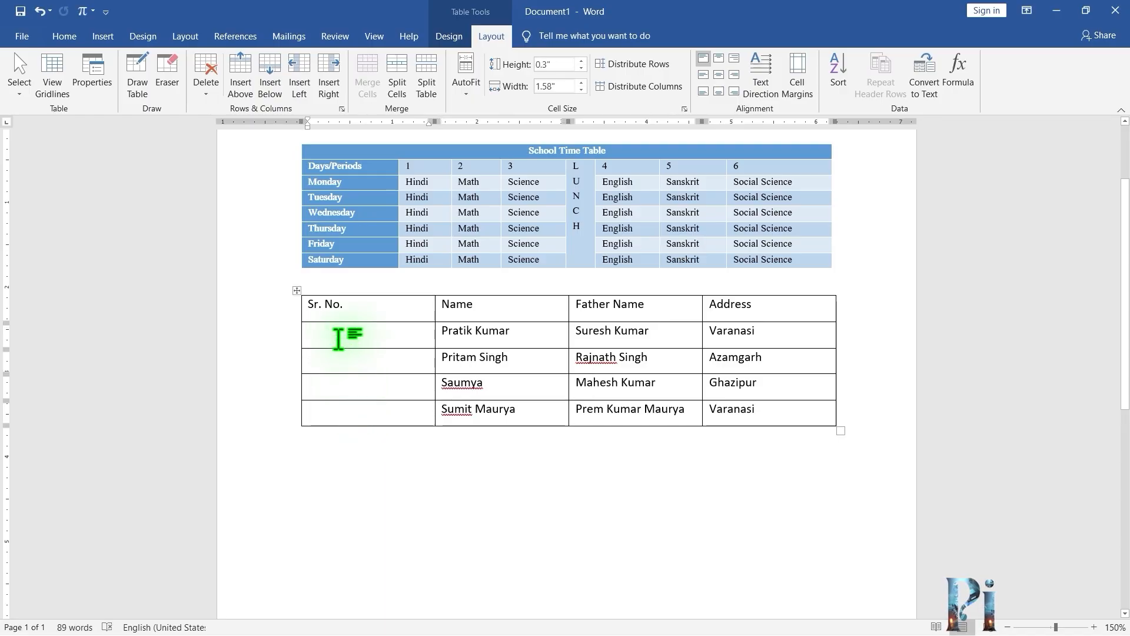
{"action": "type", "text": "1"}
{"action": "key", "text": "Down"}
{"action": "type", "text": "2"}
{"action": "key", "text": "Down"}
{"action": "type", "text": "3"}
{"action": "key", "text": "Down"}
{"action": "type", "text": "4"}
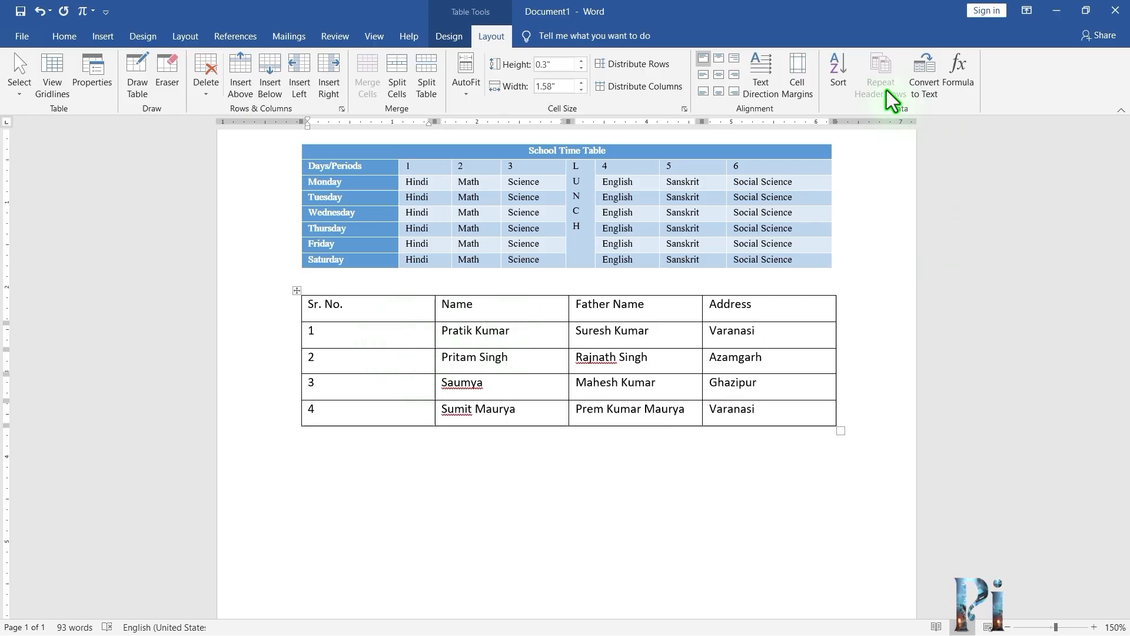
Resize the student table from its corner so each row becomes taller, about 0.38 inches.
{"action": "left_click", "coordinate": [654, 310]}
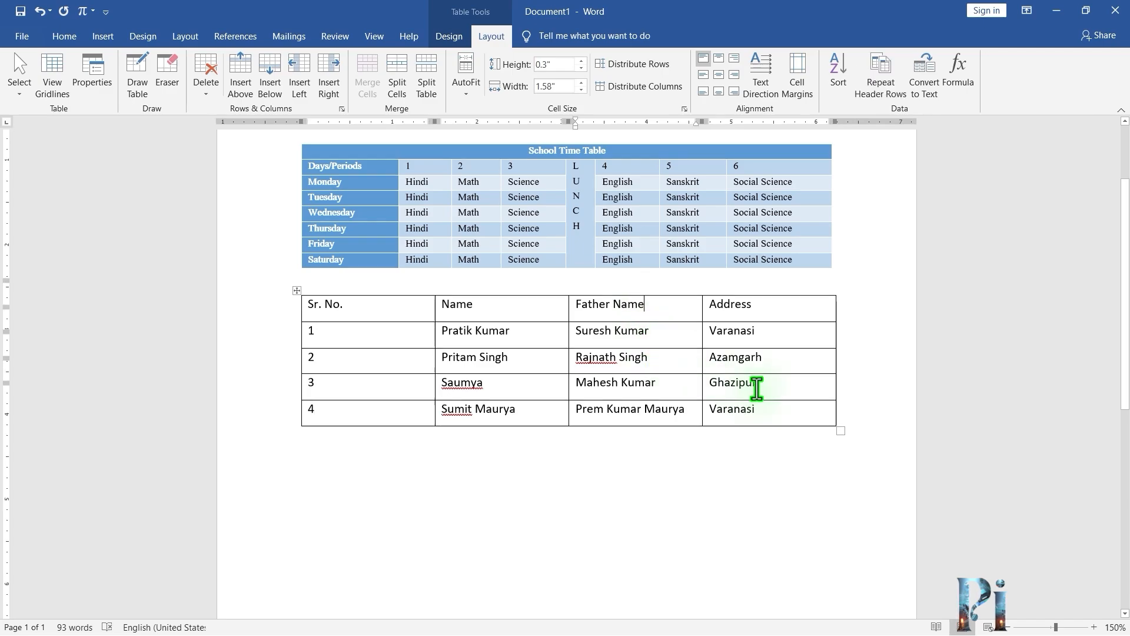
{"action": "scroll", "coordinate": [748, 365], "scroll_direction": "down", "scroll_amount": 3}
{"action": "scroll", "coordinate": [719, 327], "scroll_direction": "down", "scroll_amount": 5}
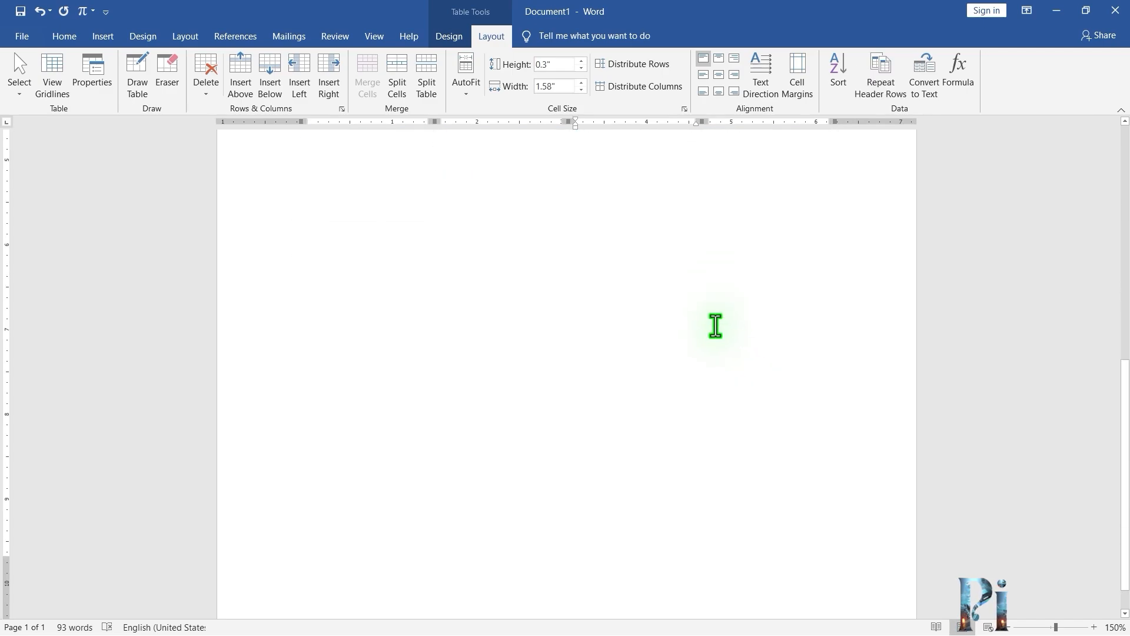
{"action": "scroll", "coordinate": [715, 327], "scroll_direction": "up", "scroll_amount": 5}
{"action": "scroll", "coordinate": [715, 325], "scroll_direction": "up", "scroll_amount": 4}
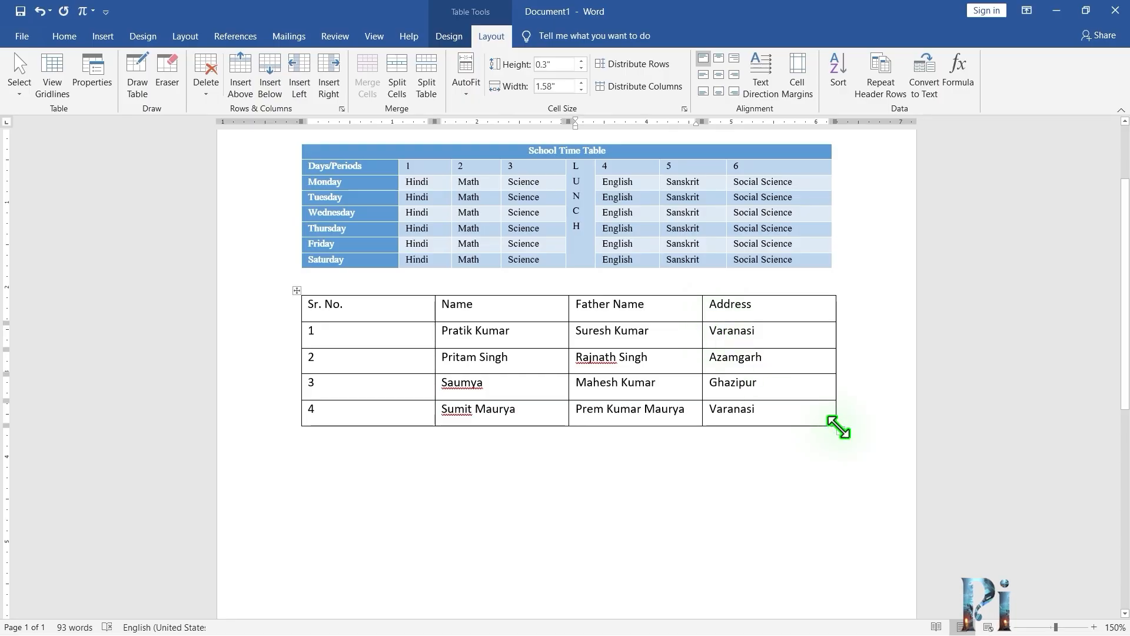
{"action": "left_click_drag", "start_coordinate": [838, 427], "coordinate": [838, 456]}
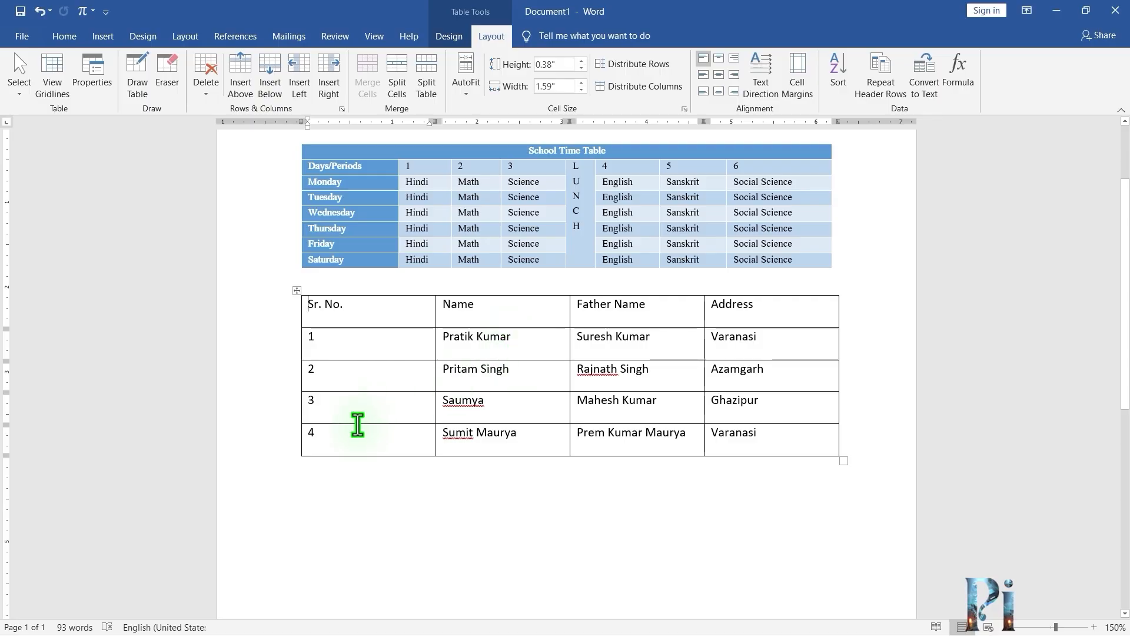
Insert blank rows below the last student row until the table continues onto a second page.
{"action": "left_click", "coordinate": [405, 437]}
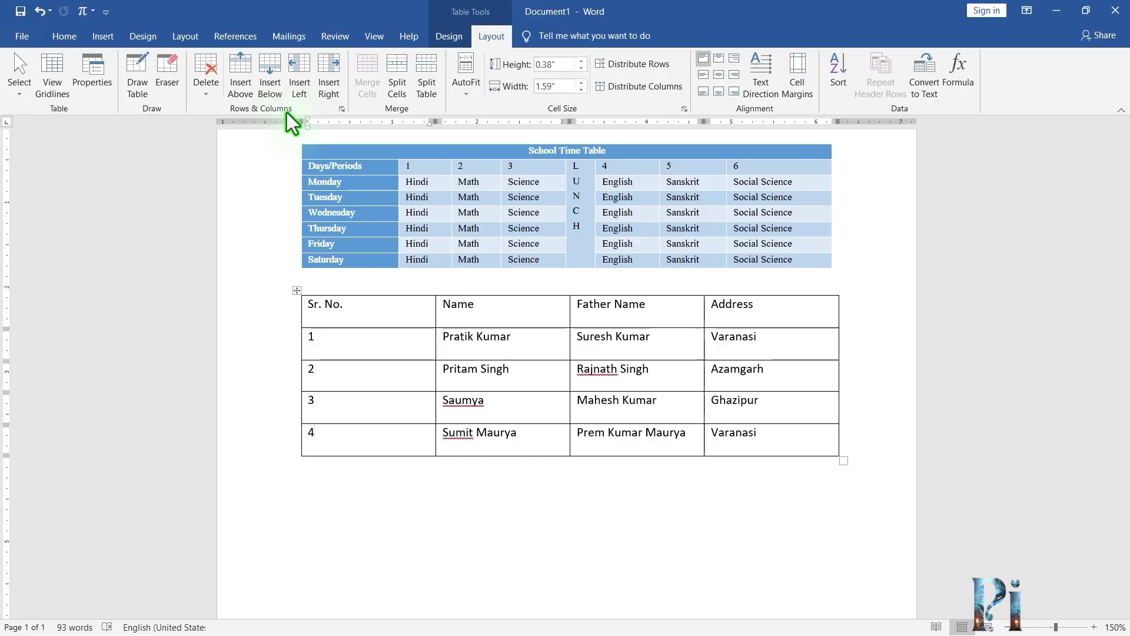
{"action": "left_click", "coordinate": [264, 72]}
{"action": "left_click", "coordinate": [264, 73]}
{"action": "left_click", "coordinate": [264, 72]}
{"action": "left_click", "coordinate": [264, 73]}
{"action": "left_click", "coordinate": [263, 72]}
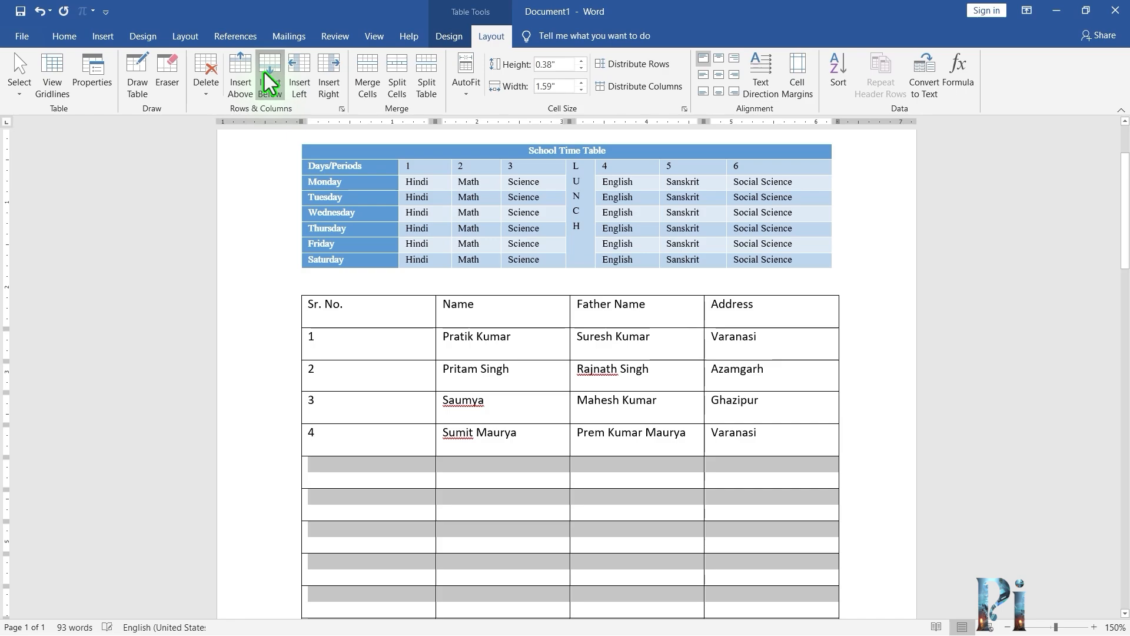
{"action": "scroll", "coordinate": [388, 336], "scroll_direction": "down", "scroll_amount": 3}
{"action": "scroll", "coordinate": [388, 337], "scroll_direction": "down", "scroll_amount": 15}
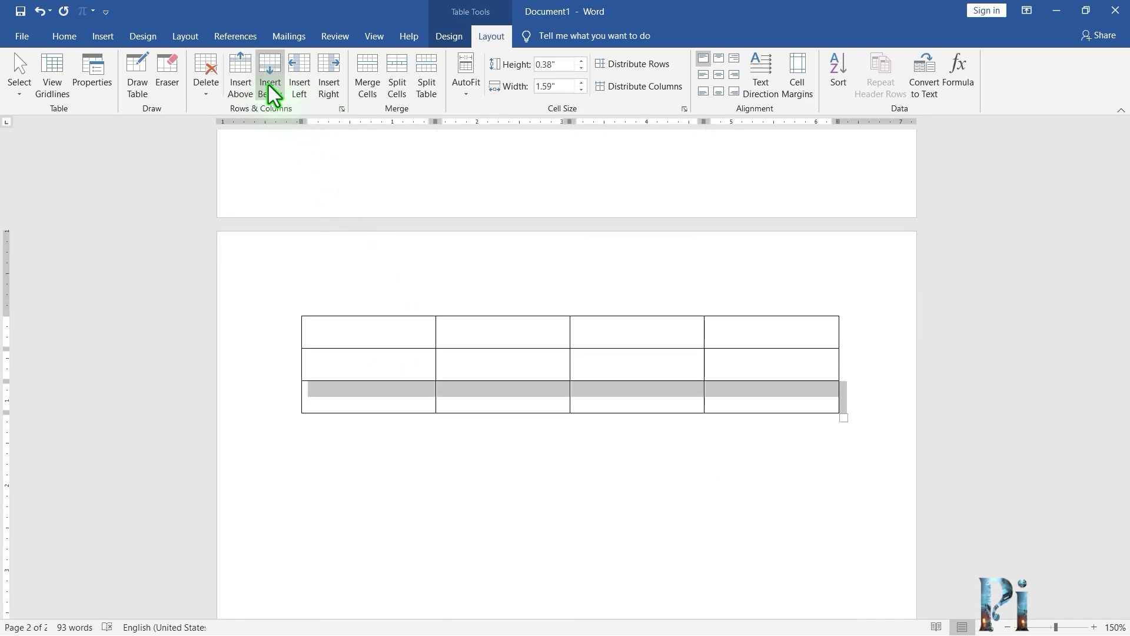
{"action": "left_click", "coordinate": [270, 82]}
{"action": "left_click", "coordinate": [270, 82]}
{"action": "left_click", "coordinate": [505, 365]}
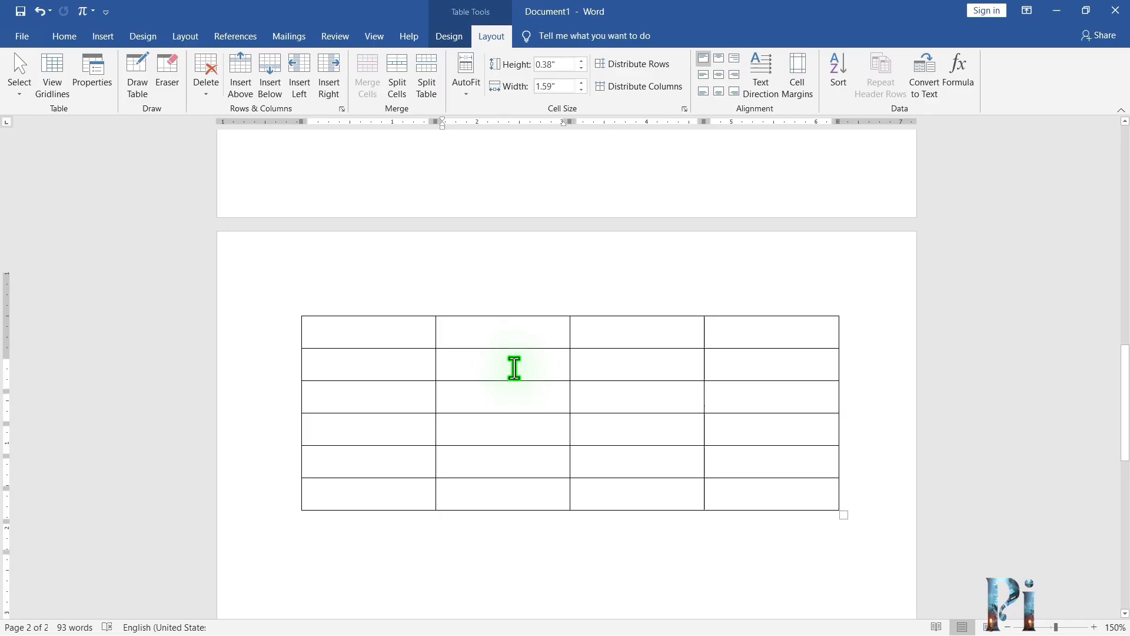
Set the student table's header row to repeat at the top of the second page.
{"action": "scroll", "coordinate": [516, 371], "scroll_direction": "up", "scroll_amount": 10}
{"action": "scroll", "coordinate": [500, 350], "scroll_direction": "up", "scroll_amount": 3}
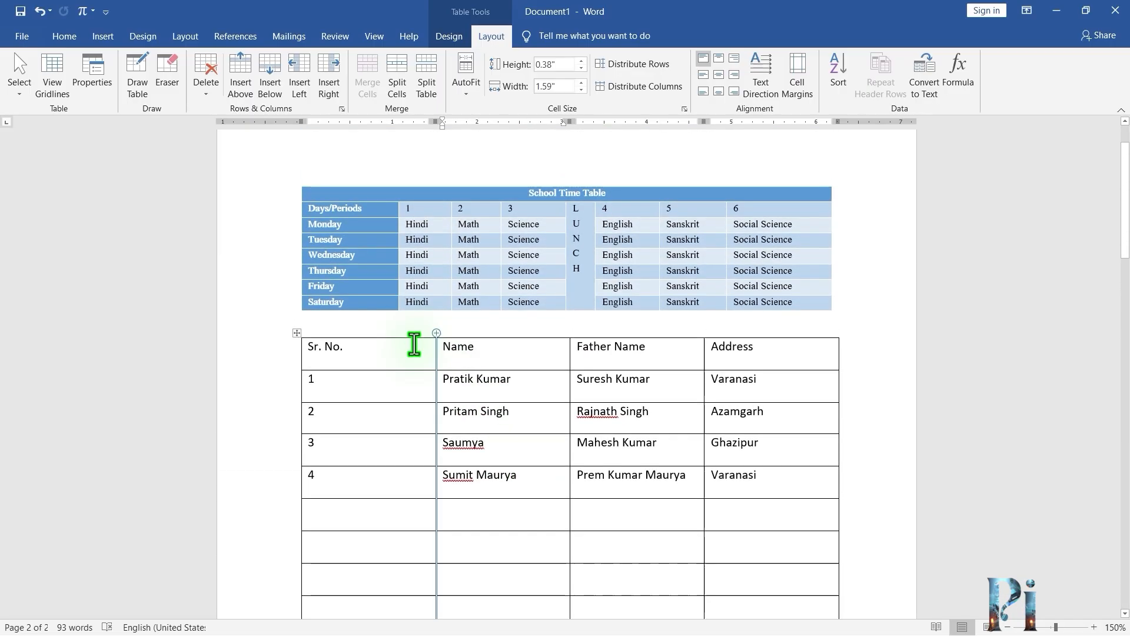
{"action": "left_click", "coordinate": [365, 352]}
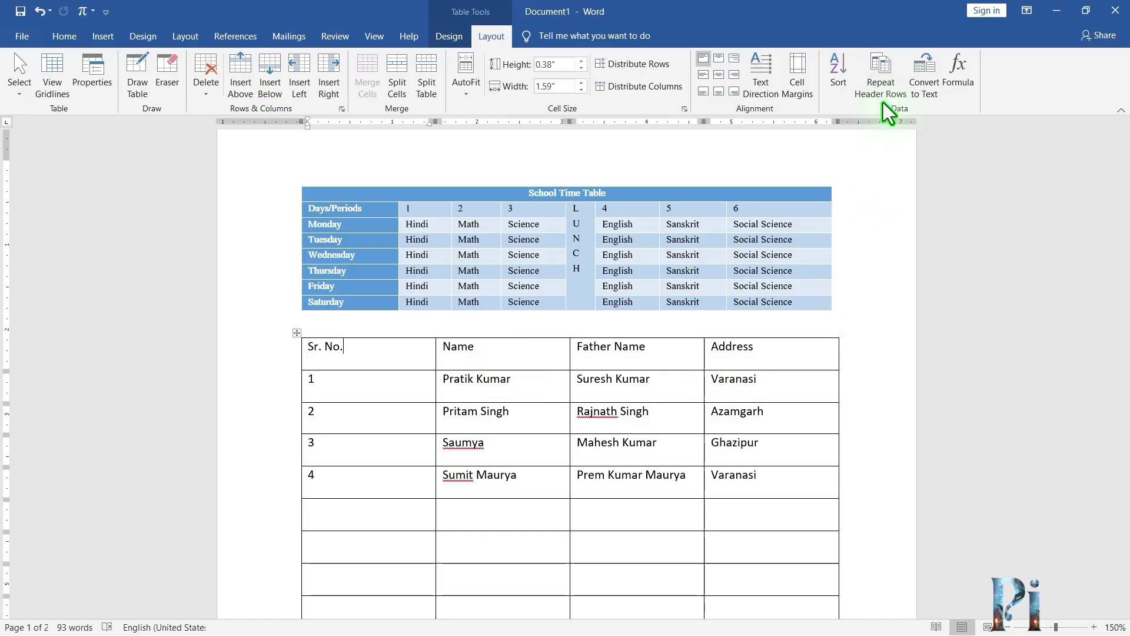
{"action": "left_click", "coordinate": [884, 76]}
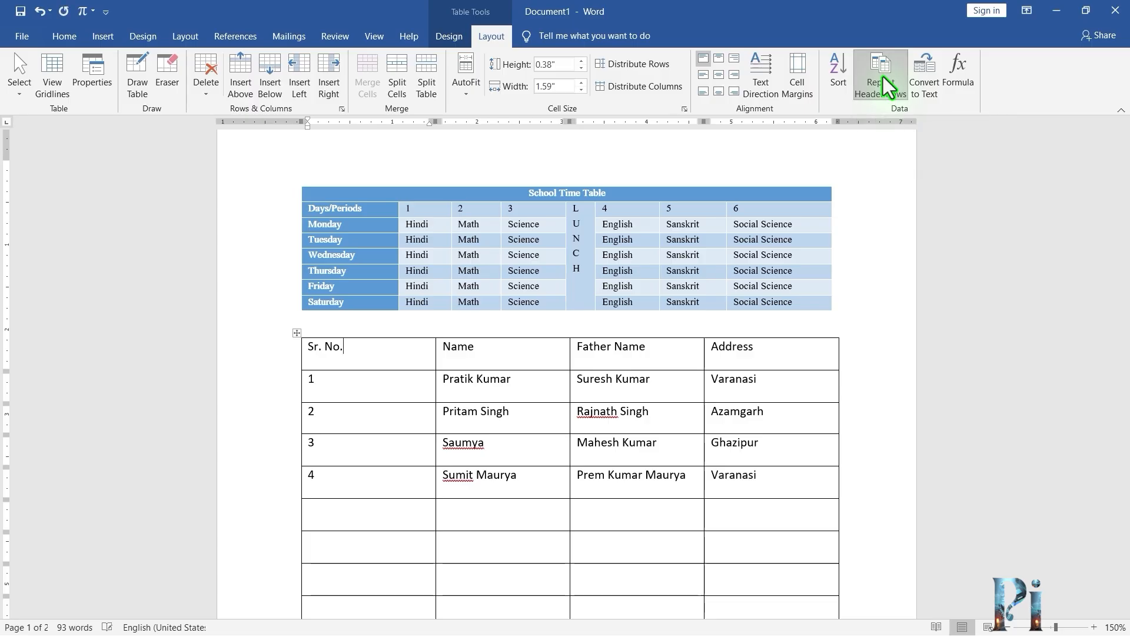
{"action": "scroll", "coordinate": [778, 507], "scroll_direction": "down", "scroll_amount": 10}
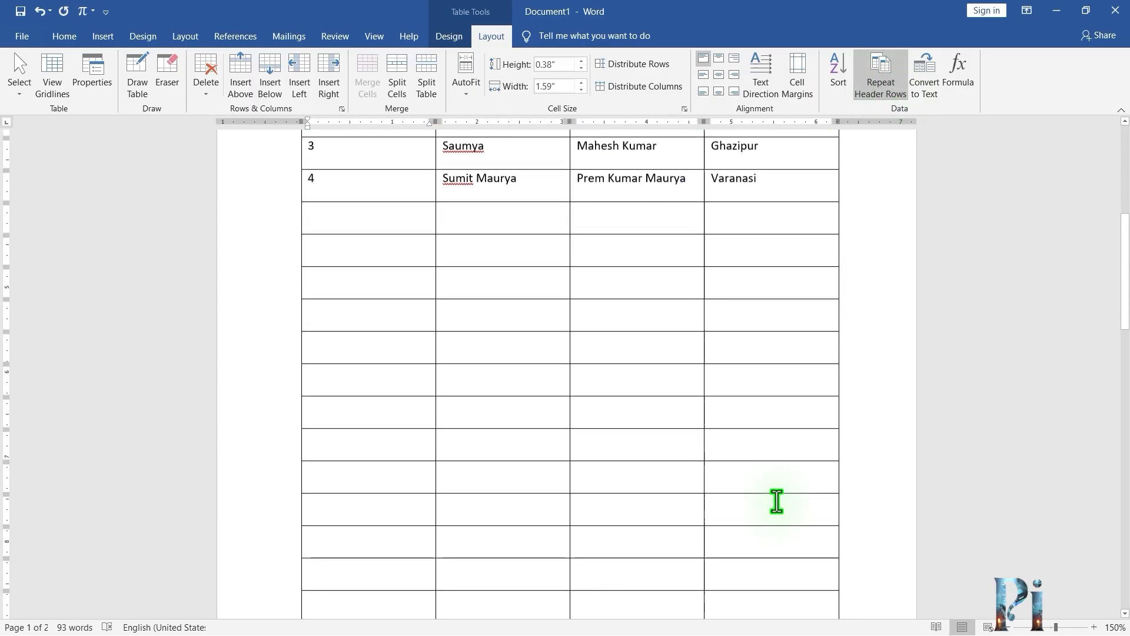
{"action": "scroll", "coordinate": [777, 501], "scroll_direction": "down", "scroll_amount": 2}
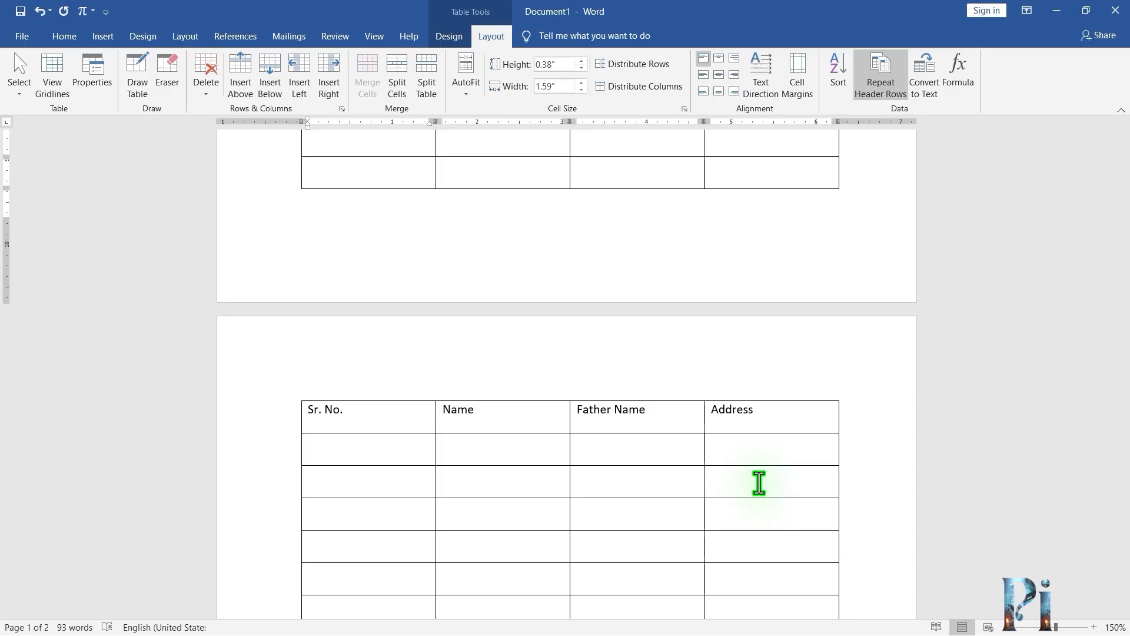
{"action": "scroll", "coordinate": [760, 483], "scroll_direction": "up", "scroll_amount": 12}
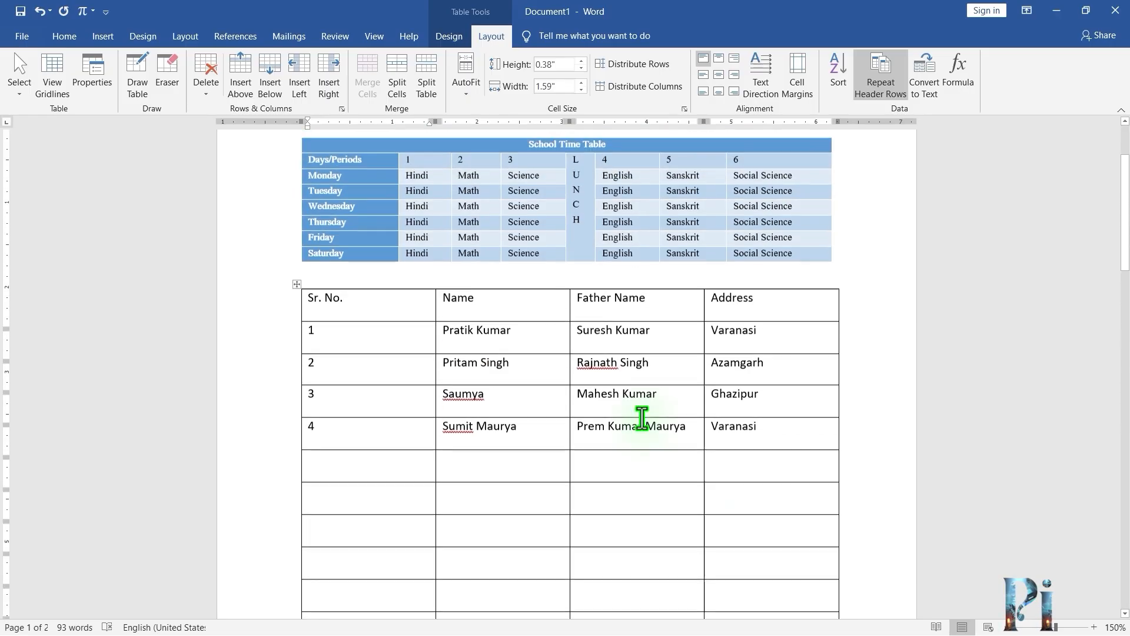
{"action": "left_click", "coordinate": [484, 310]}
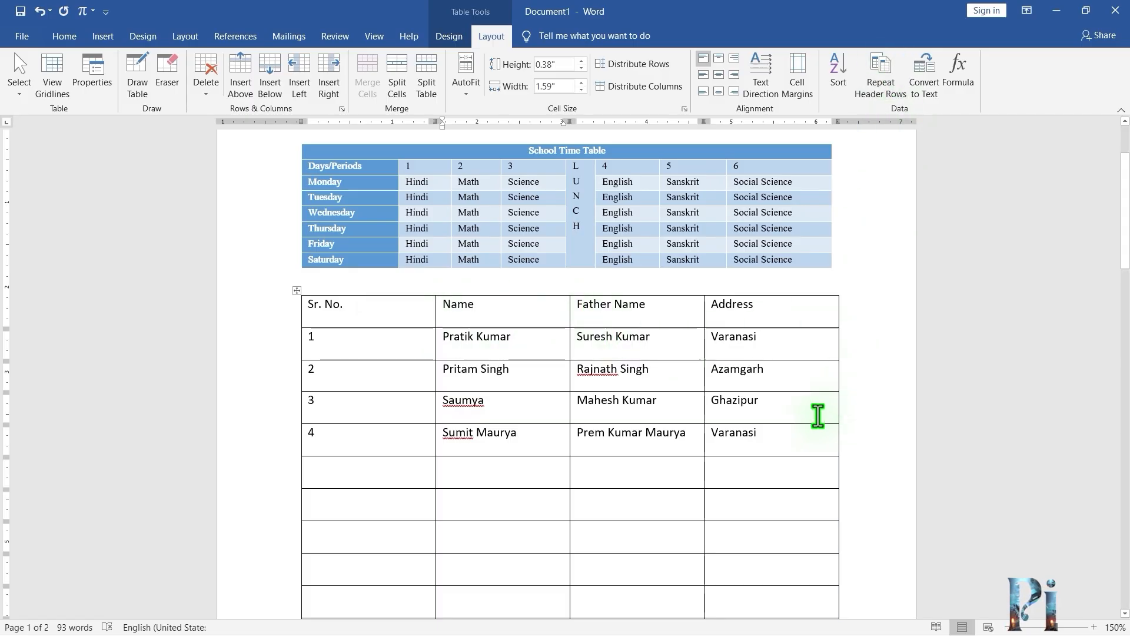
{"action": "scroll", "coordinate": [818, 416], "scroll_direction": "down", "scroll_amount": 10}
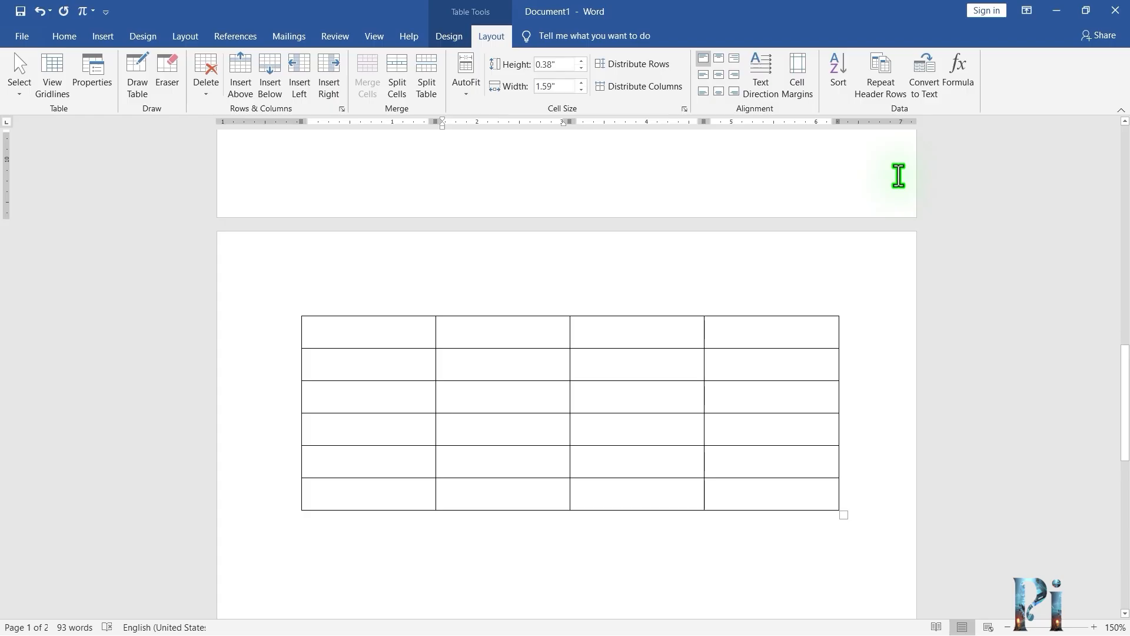
Undo the header-row repeat and all the blank rows added below the student table.
{"action": "key", "text": "ctrl+z"}
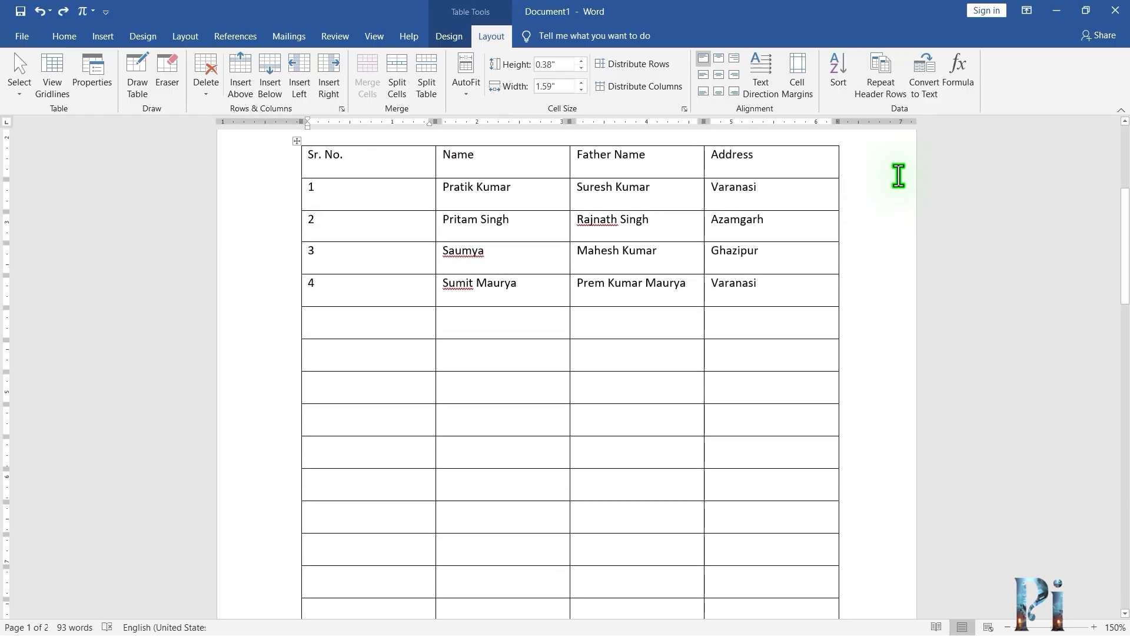
{"action": "key", "text": "ctrl+z"}
{"action": "key", "text": "ctrl+z"}
{"action": "key", "text": "ctrl+z"}
{"action": "key", "text": "ctrl+z"}
{"action": "key", "text": "ctrl+z"}
{"action": "key", "text": "ctrl+z"}
{"action": "key", "text": "ctrl+z"}
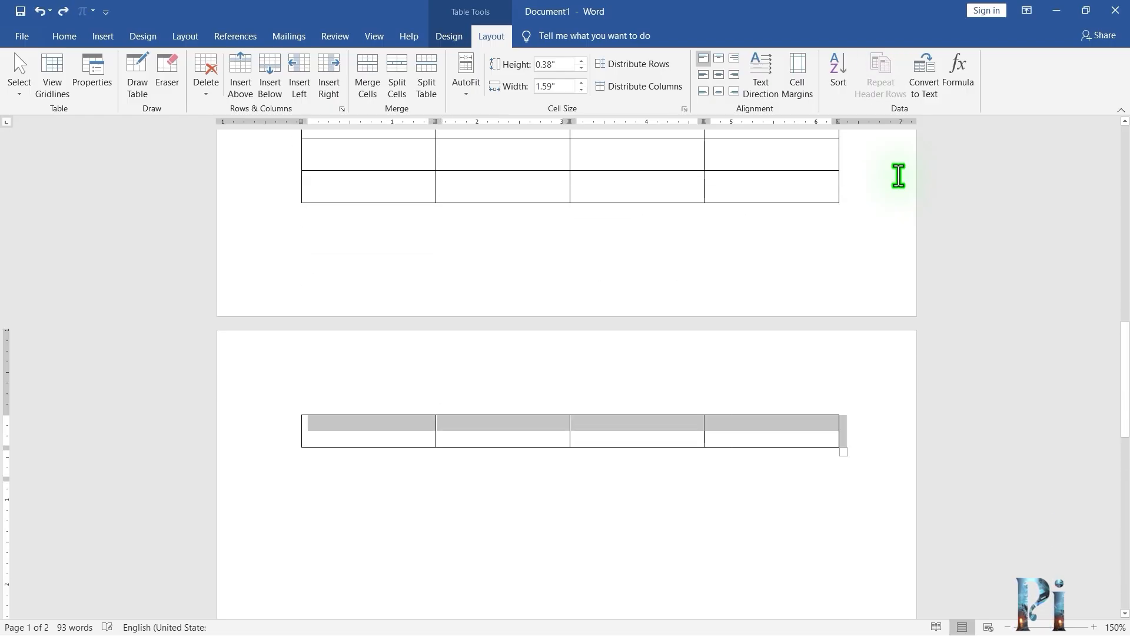
{"action": "key", "text": "ctrl+z"}
{"action": "key", "text": "ctrl+z"}
{"action": "key", "text": "ctrl+z"}
{"action": "key", "text": "ctrl+z"}
{"action": "key", "text": "ctrl+z"}
{"action": "key", "text": "ctrl+z"}
{"action": "key", "text": "ctrl+z"}
{"action": "key", "text": "ctrl+z"}
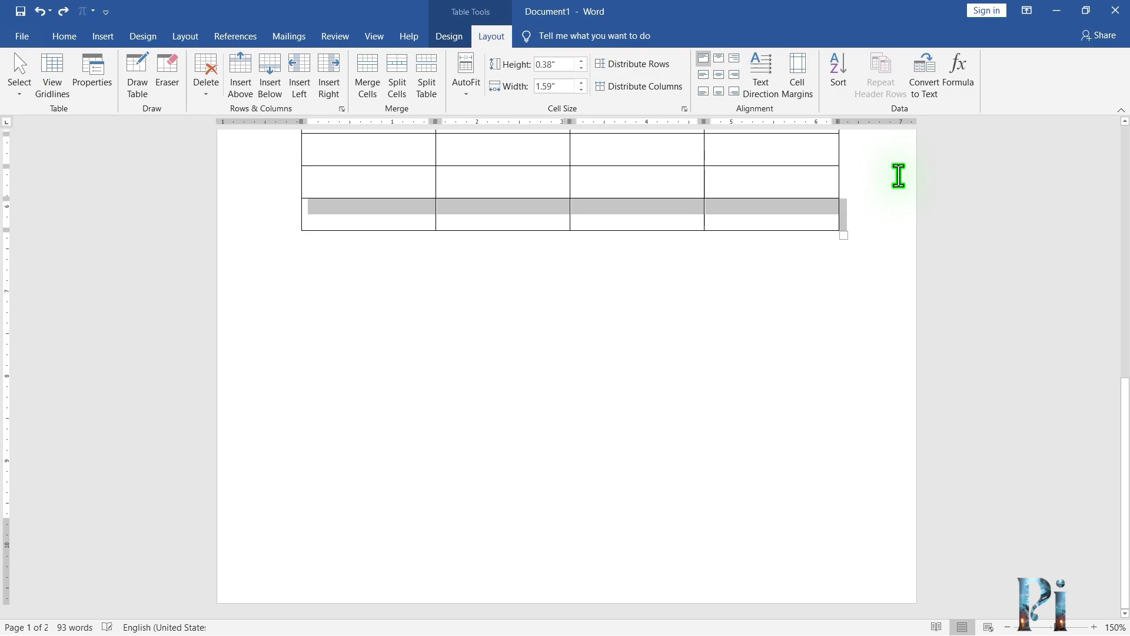
{"action": "key", "text": "ctrl+z"}
{"action": "key", "text": "ctrl+z"}
{"action": "key", "text": "ctrl+z"}
{"action": "key", "text": "ctrl+z"}
{"action": "key", "text": "ctrl+z"}
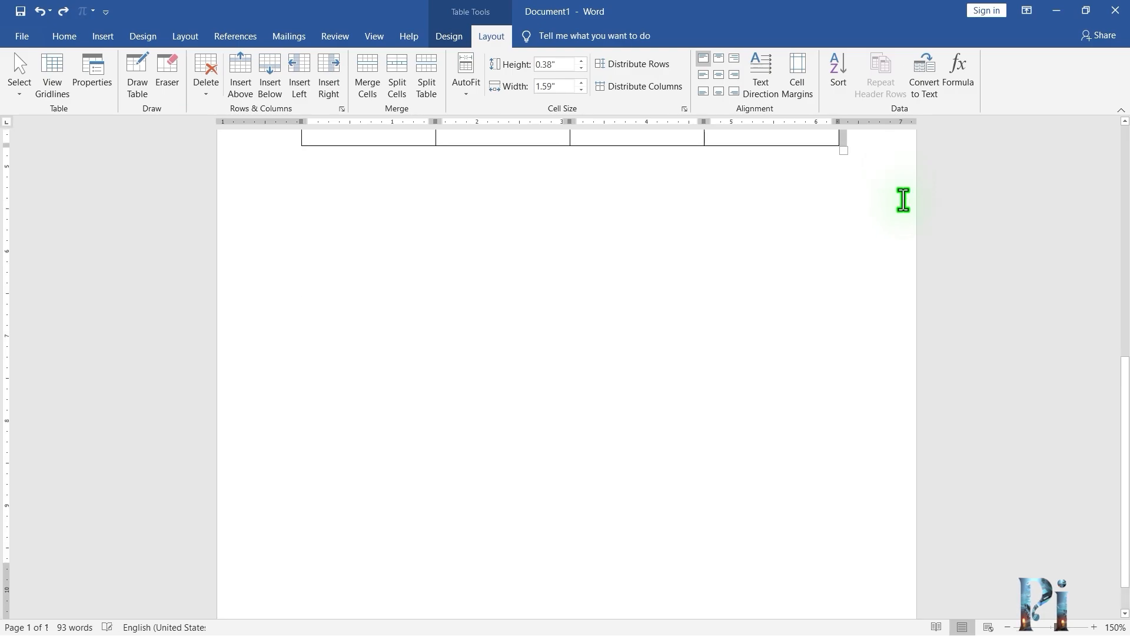
{"action": "key", "text": "ctrl+z"}
{"action": "key", "text": "ctrl+z"}
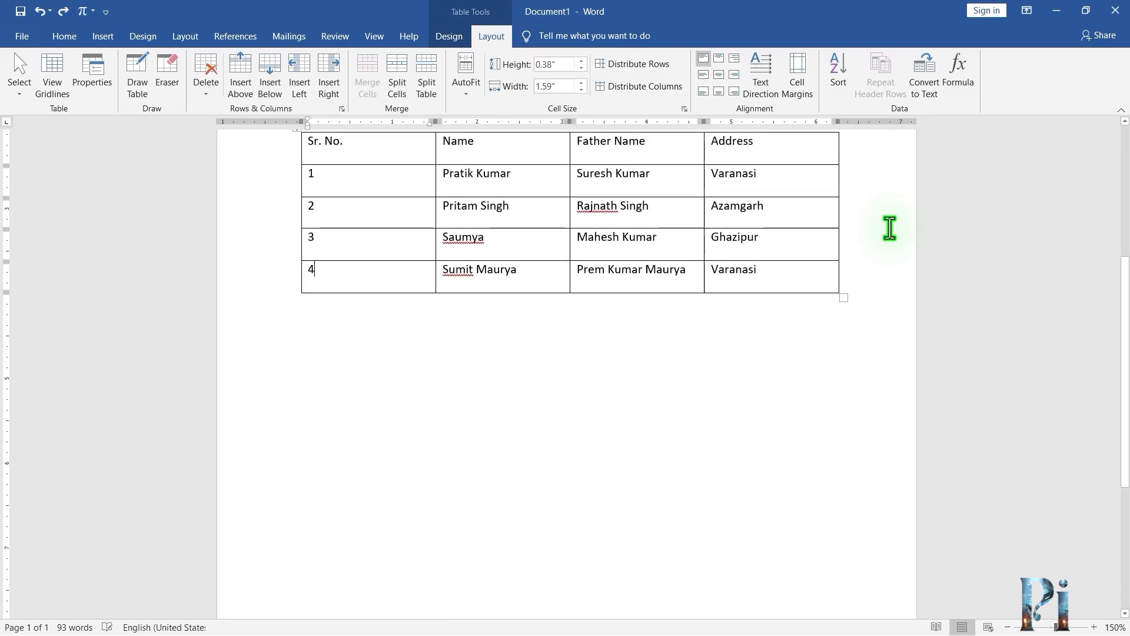
Convert the whole student table to text, separating the columns with tabs.
{"action": "scroll", "coordinate": [663, 247], "scroll_direction": "up", "scroll_amount": 2}
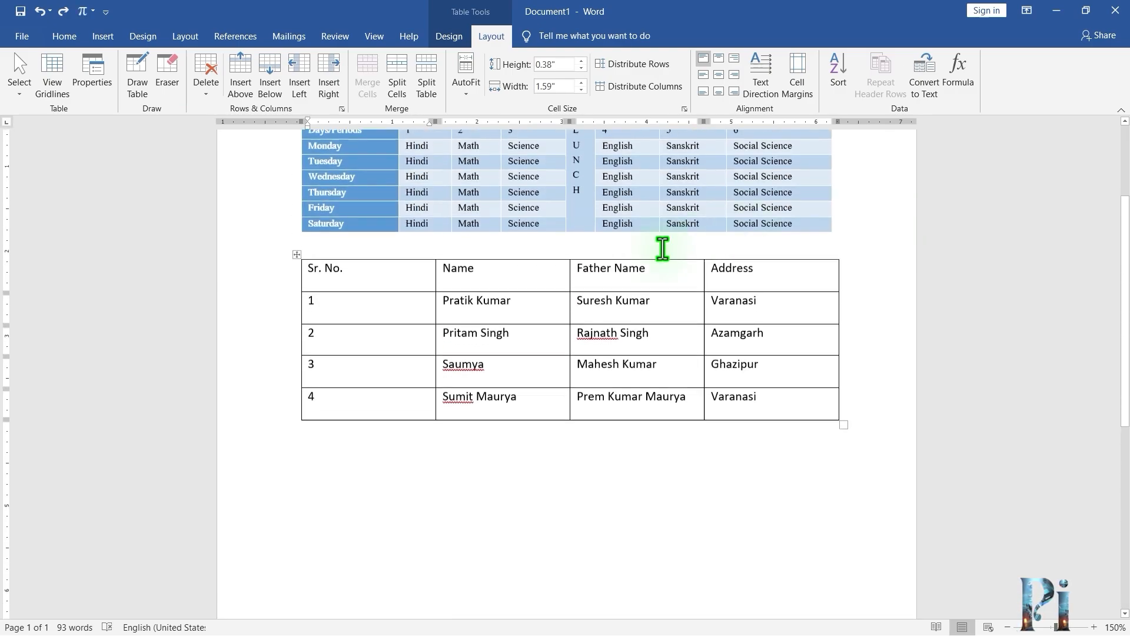
{"action": "left_click", "coordinate": [297, 255]}
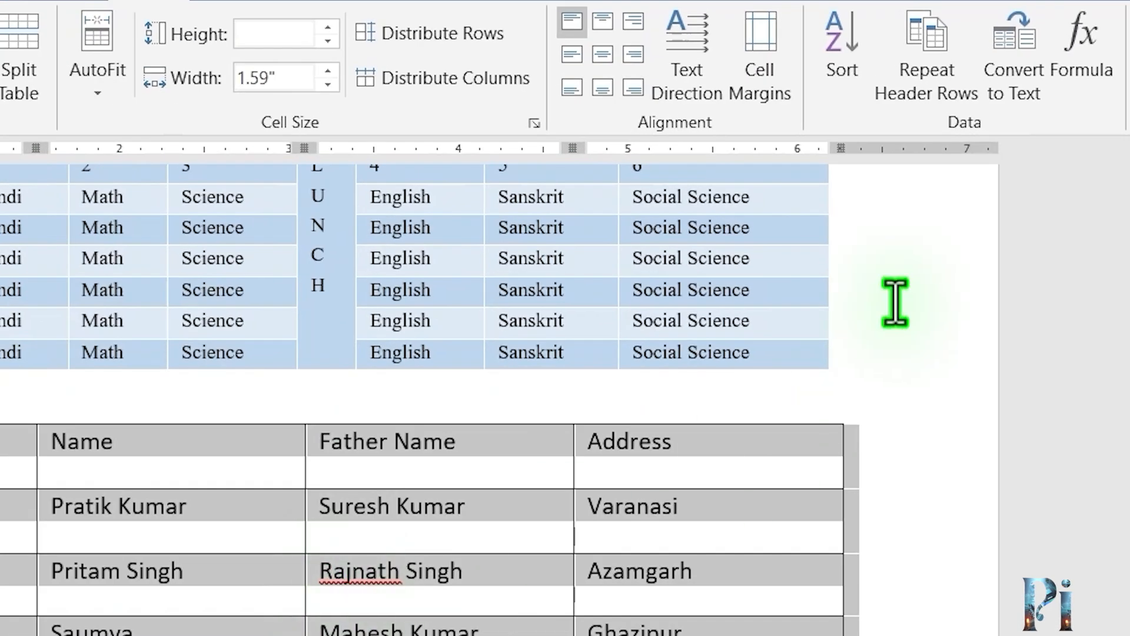
{"action": "left_click", "coordinate": [1030, 74]}
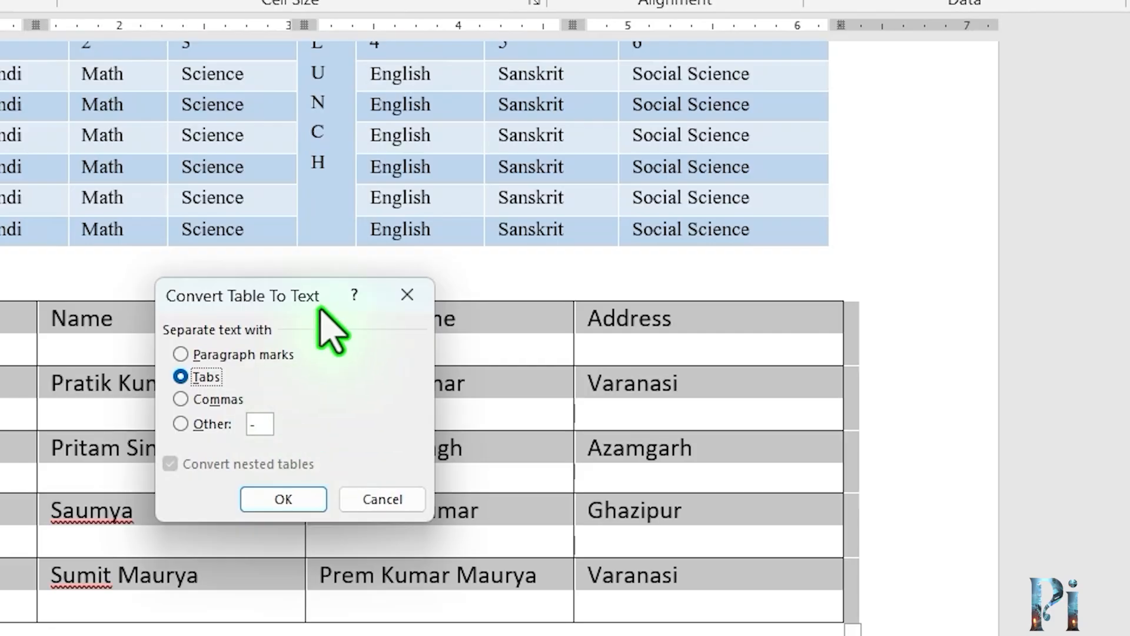
{"action": "left_click_drag", "start_coordinate": [303, 298], "coordinate": [257, 50]}
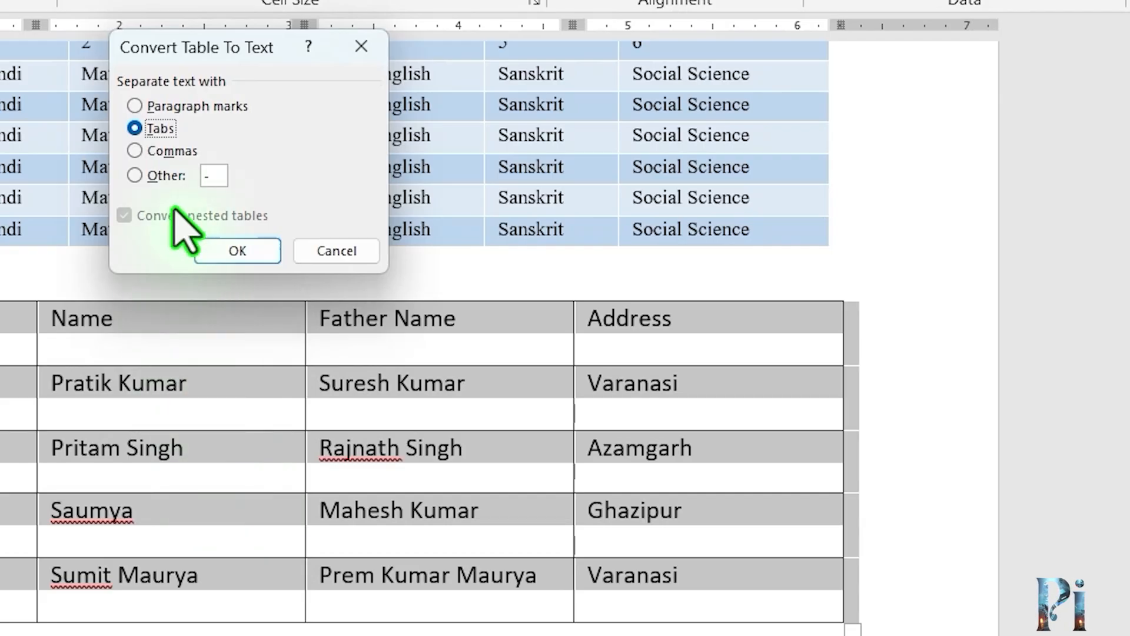
{"action": "left_click", "coordinate": [156, 127]}
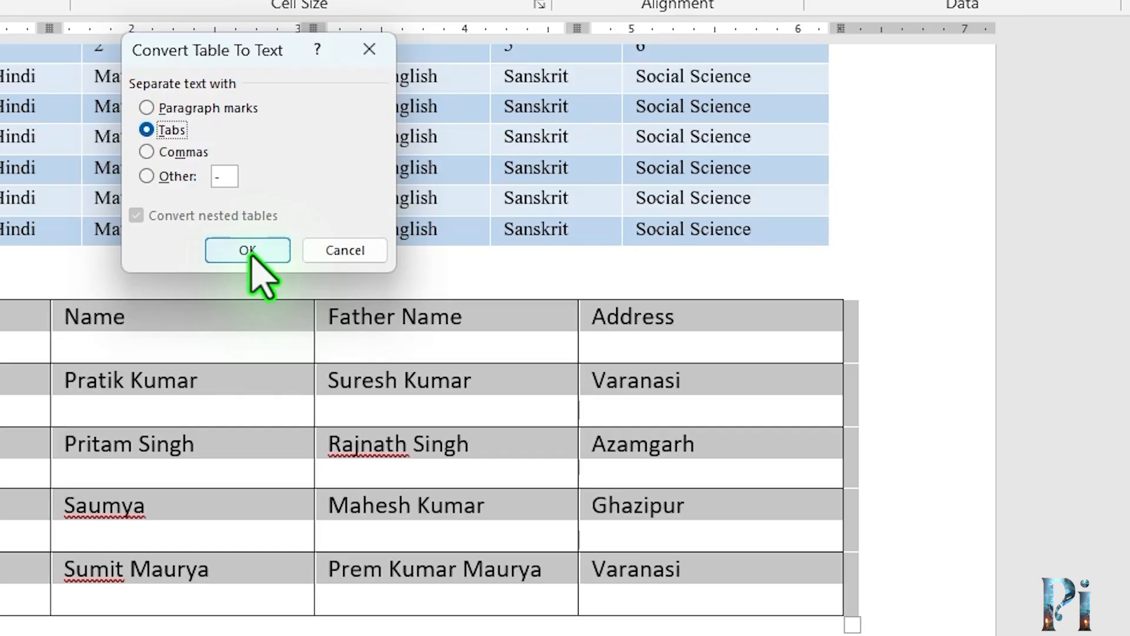
{"action": "left_click", "coordinate": [252, 257]}
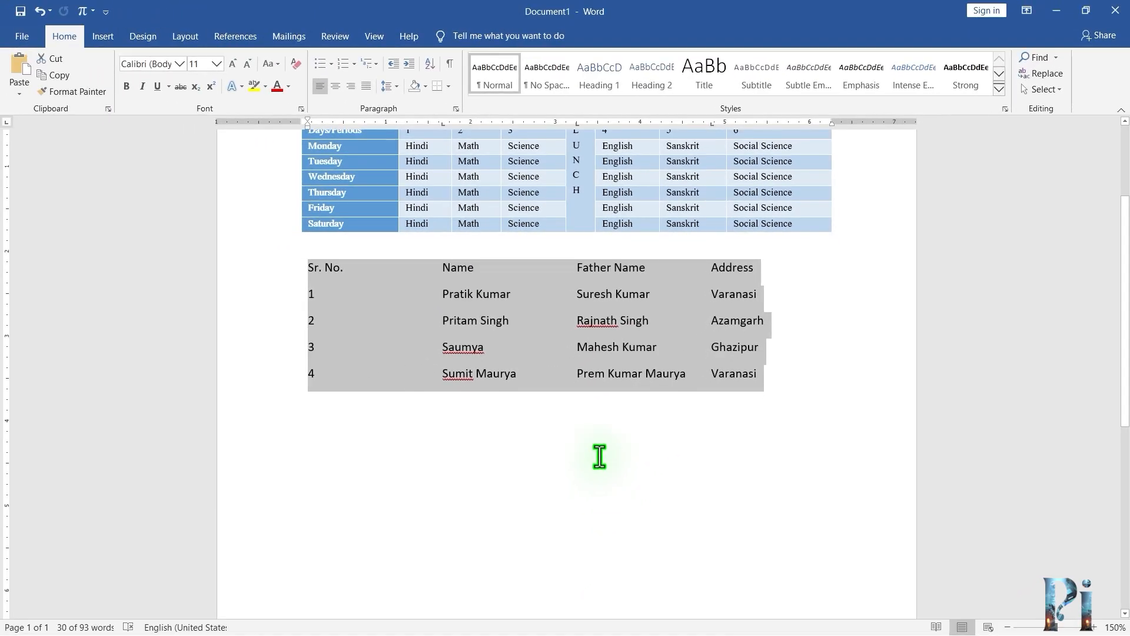
Inspect the tab-separated student text, placing the cursor at various spots in its lines.
{"action": "left_click", "coordinate": [570, 419]}
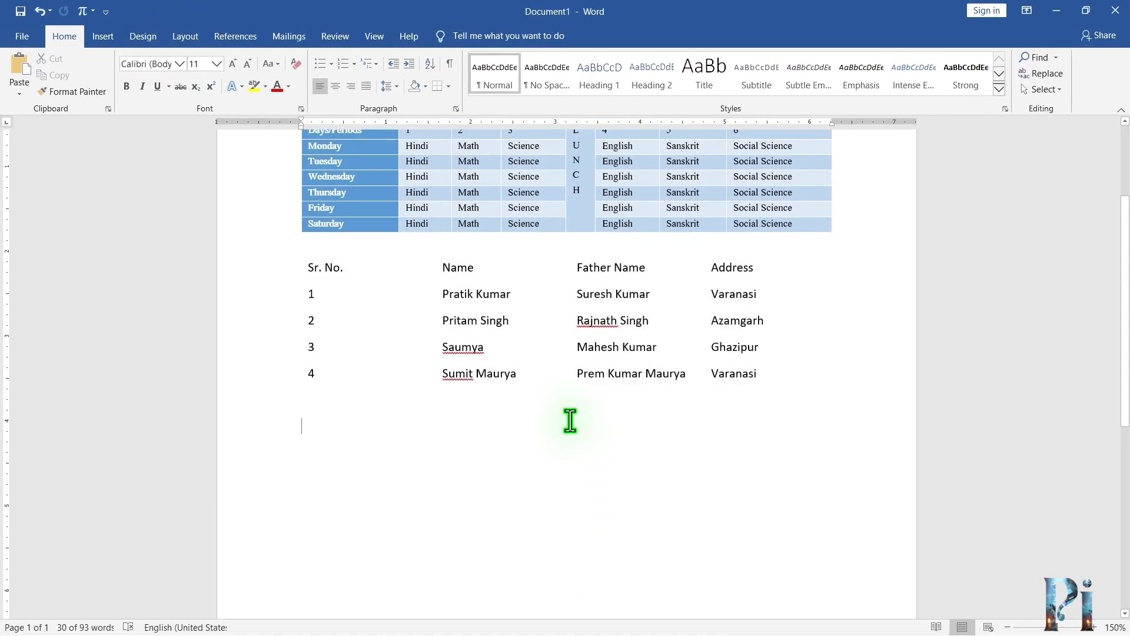
{"action": "left_click", "coordinate": [461, 320]}
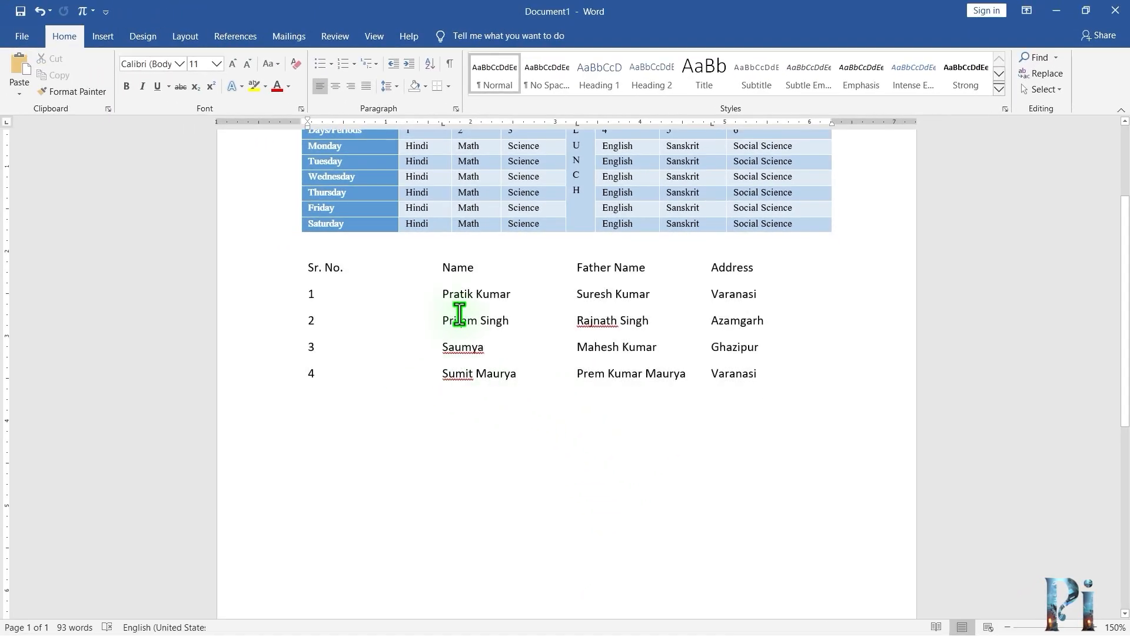
{"action": "left_click", "coordinate": [365, 297]}
{"action": "left_click", "coordinate": [542, 311]}
{"action": "left_click", "coordinate": [630, 320]}
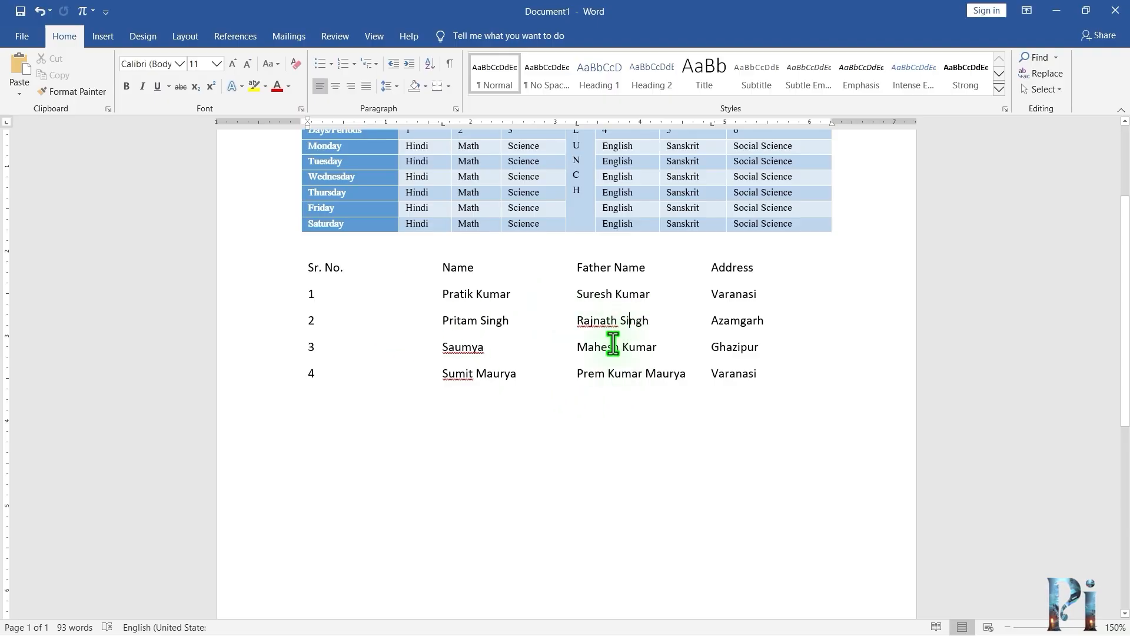
{"action": "left_click", "coordinate": [470, 346]}
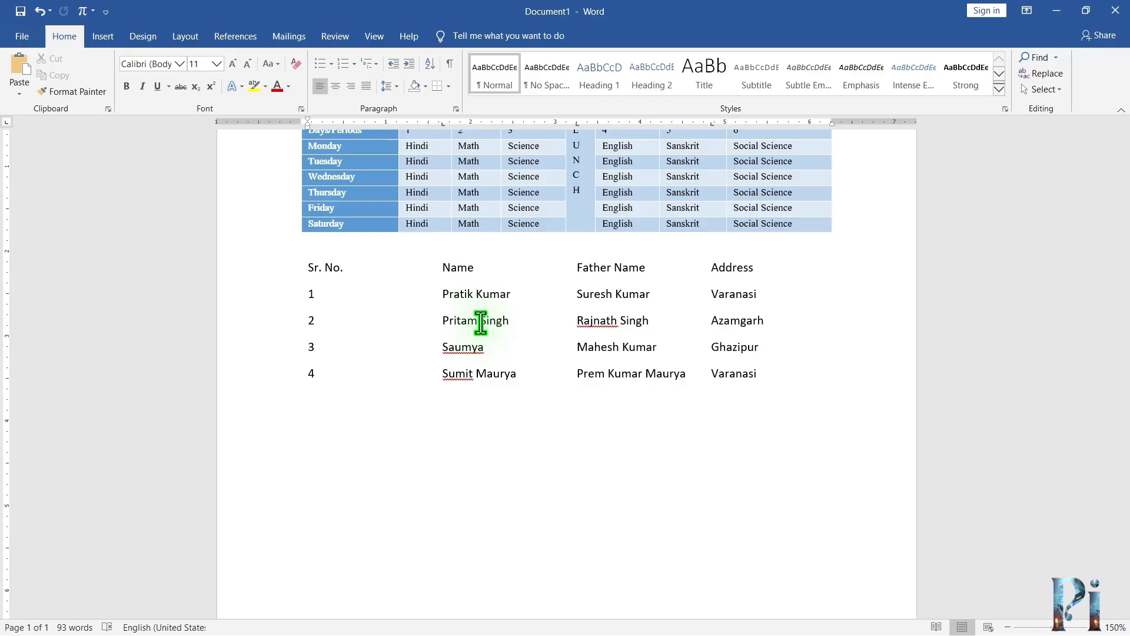
{"action": "left_click", "coordinate": [481, 322]}
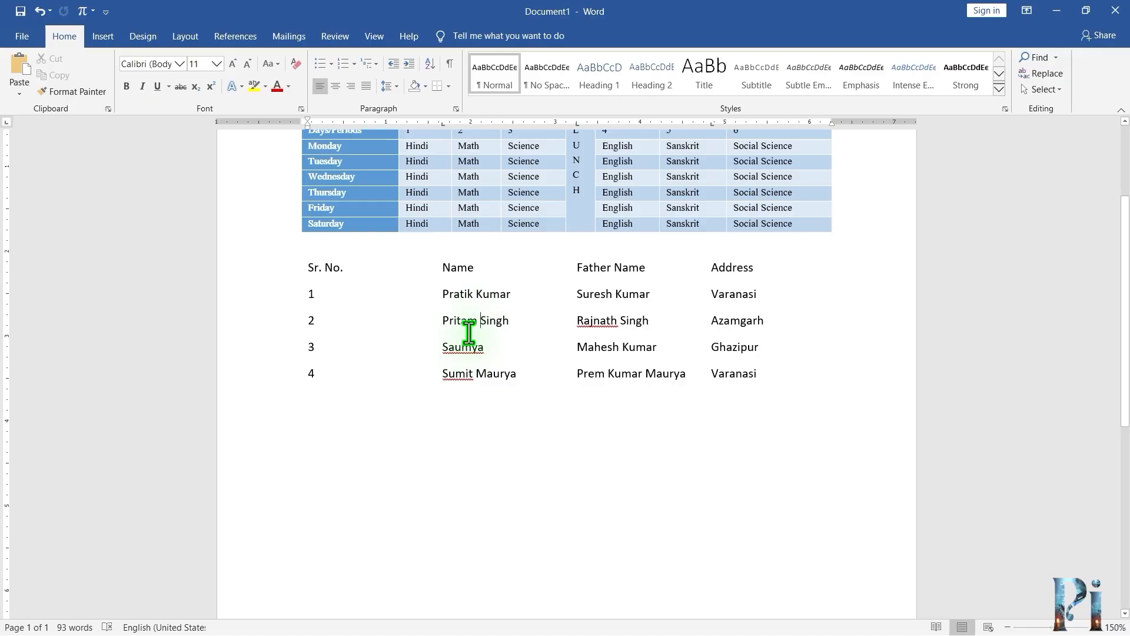
Select the student text and convert it into a four-column table separated at tabs, with fixed Auto column width.
{"action": "left_click_drag", "start_coordinate": [307, 269], "coordinate": [740, 374]}
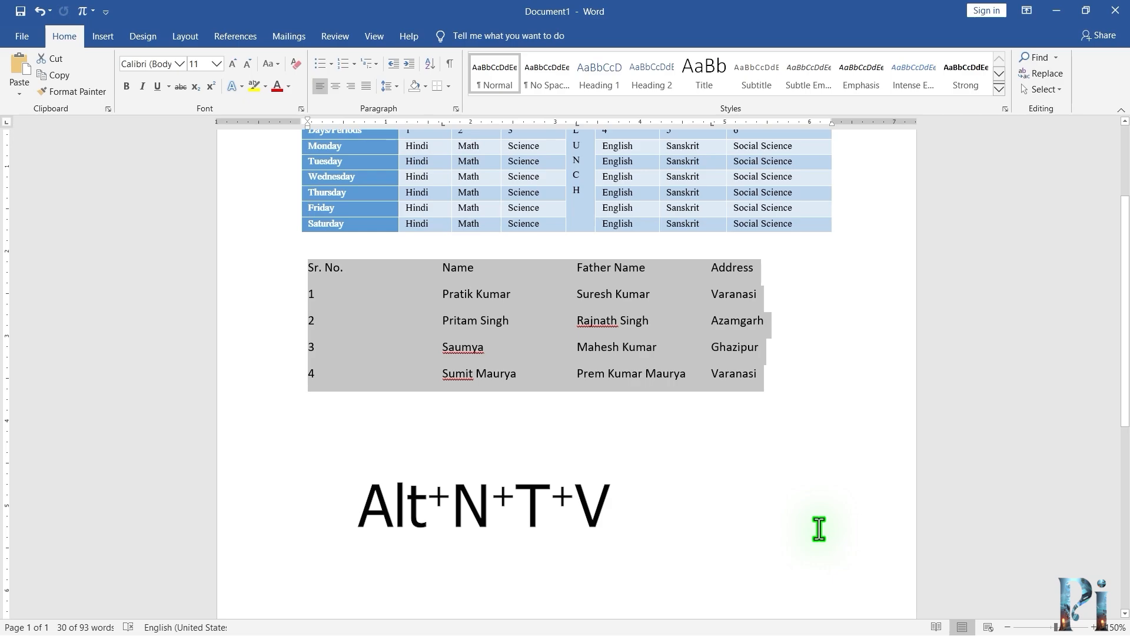
{"action": "key", "text": "alt"}
{"action": "key", "text": "n"}
{"action": "key", "text": "t"}
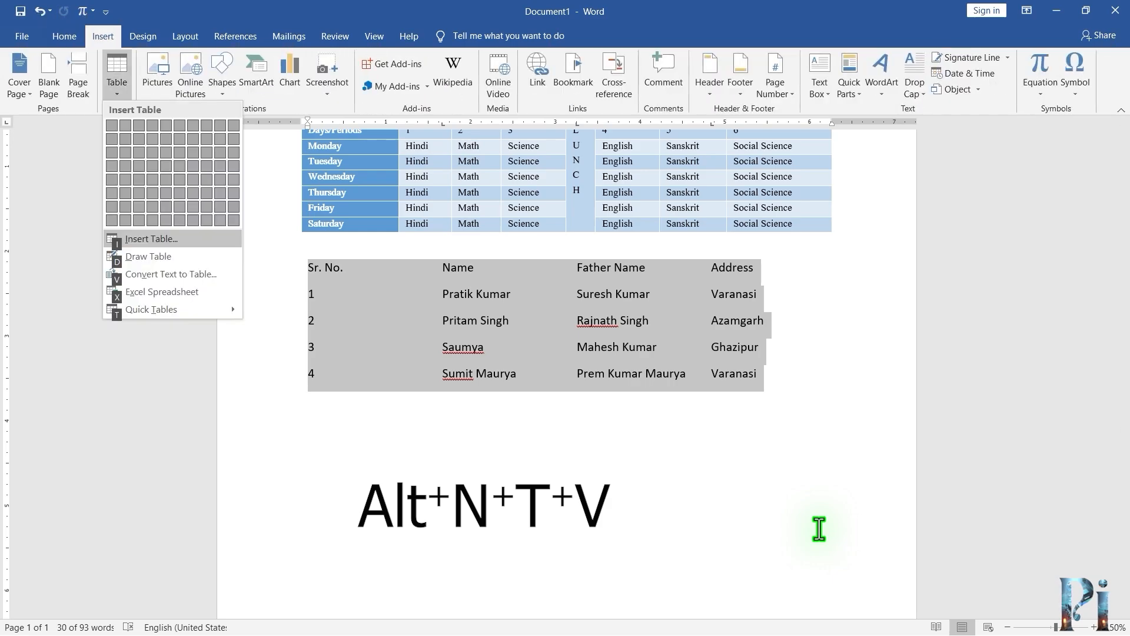
{"action": "key", "text": "v"}
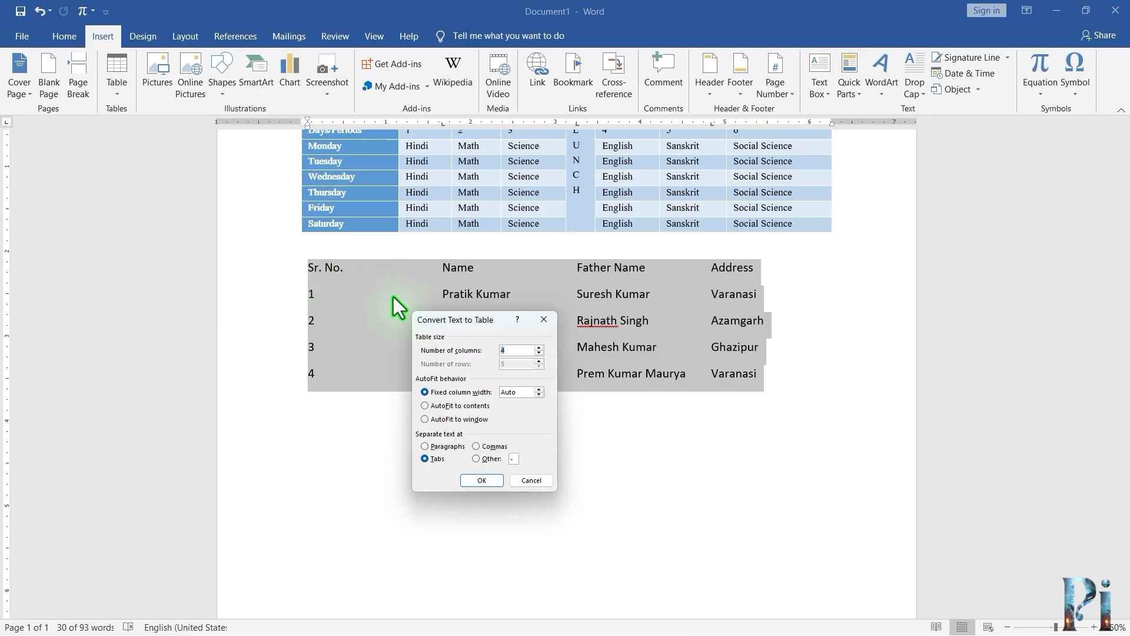
{"action": "left_click_drag", "start_coordinate": [424, 322], "coordinate": [536, 321]}
{"action": "left_click", "coordinate": [591, 481]}
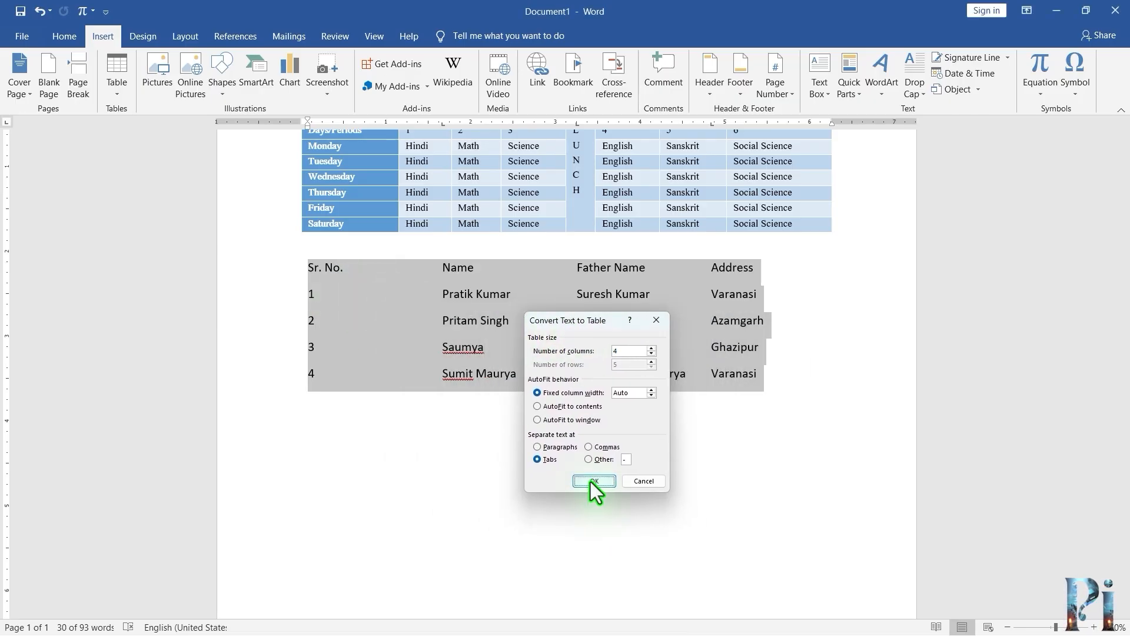
{"action": "left_click", "coordinate": [676, 477]}
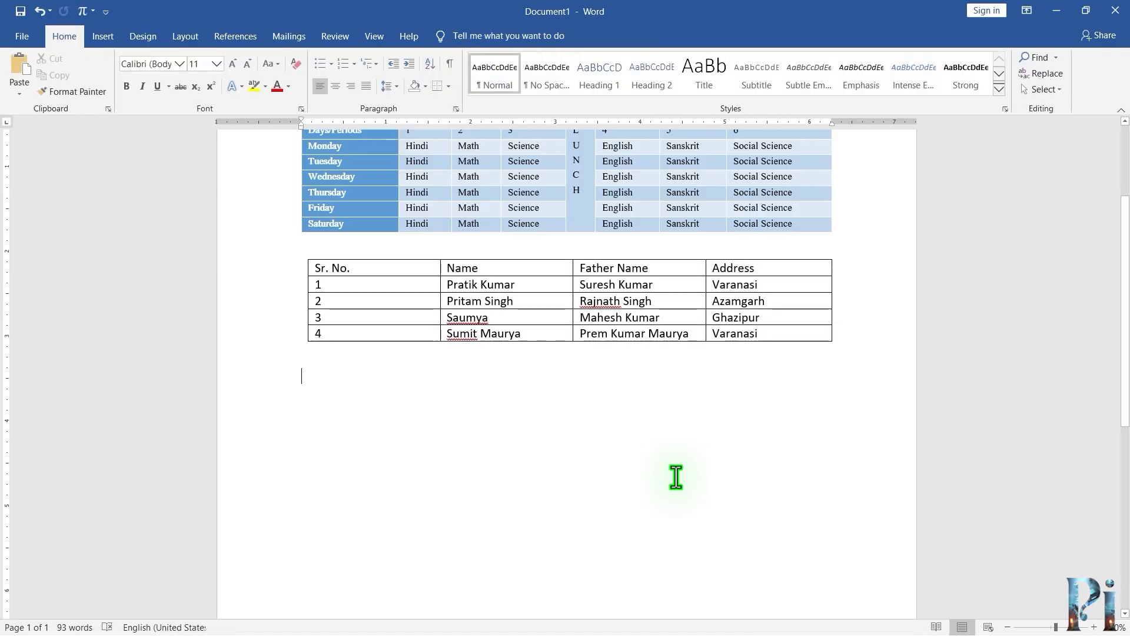